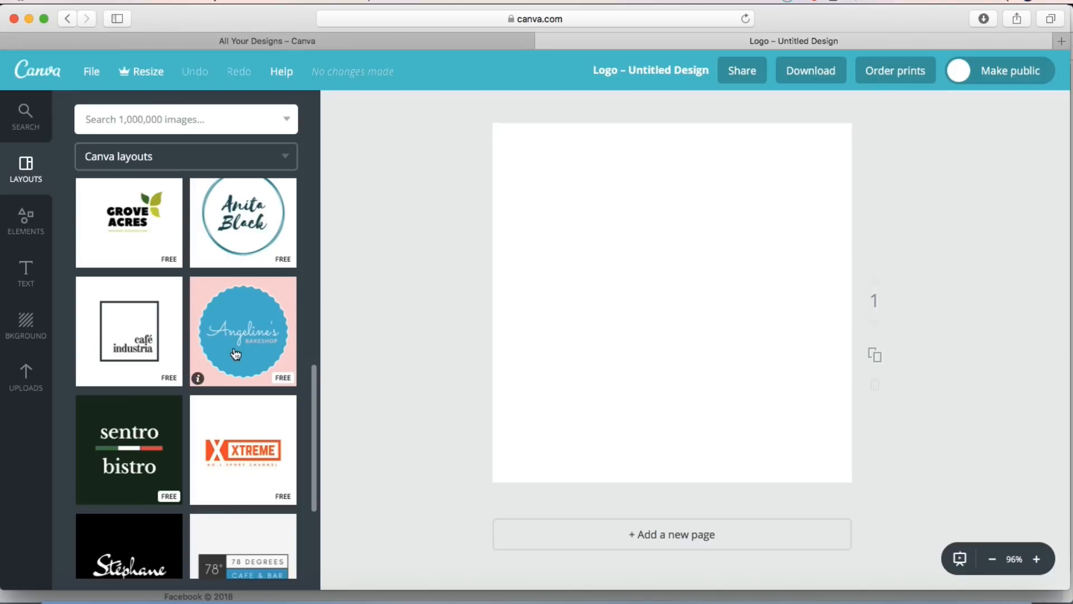
Apply the free Krazy Kettle Coffee logo layout to the blank page.
{"action": "scroll", "coordinate": [156, 348], "scroll_direction": "down", "scroll_amount": 10}
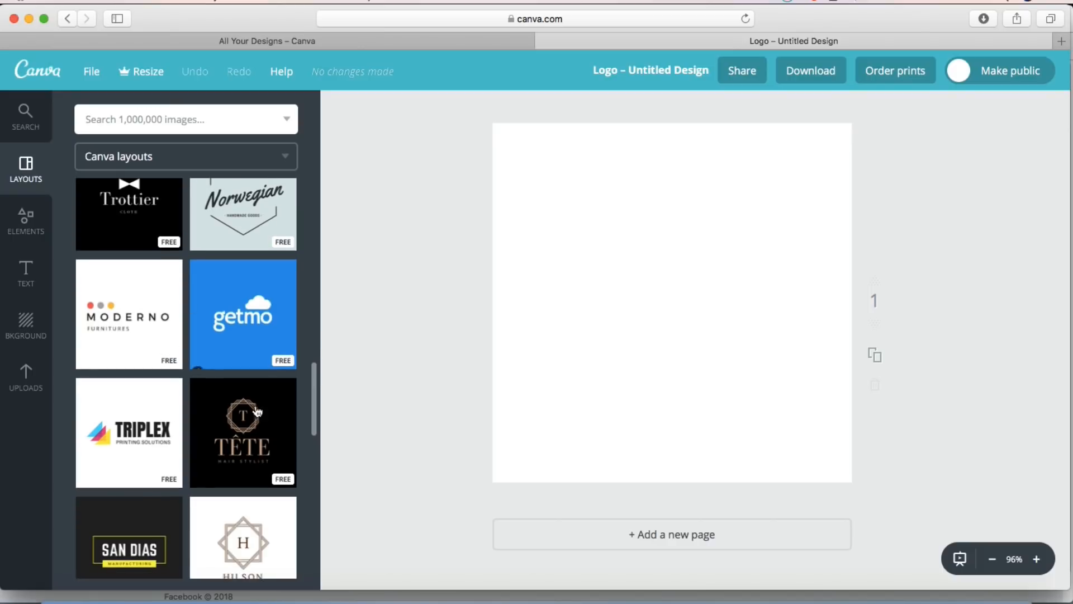
{"action": "scroll", "coordinate": [224, 399], "scroll_direction": "down", "scroll_amount": 2}
{"action": "scroll", "coordinate": [224, 400], "scroll_direction": "down", "scroll_amount": 1}
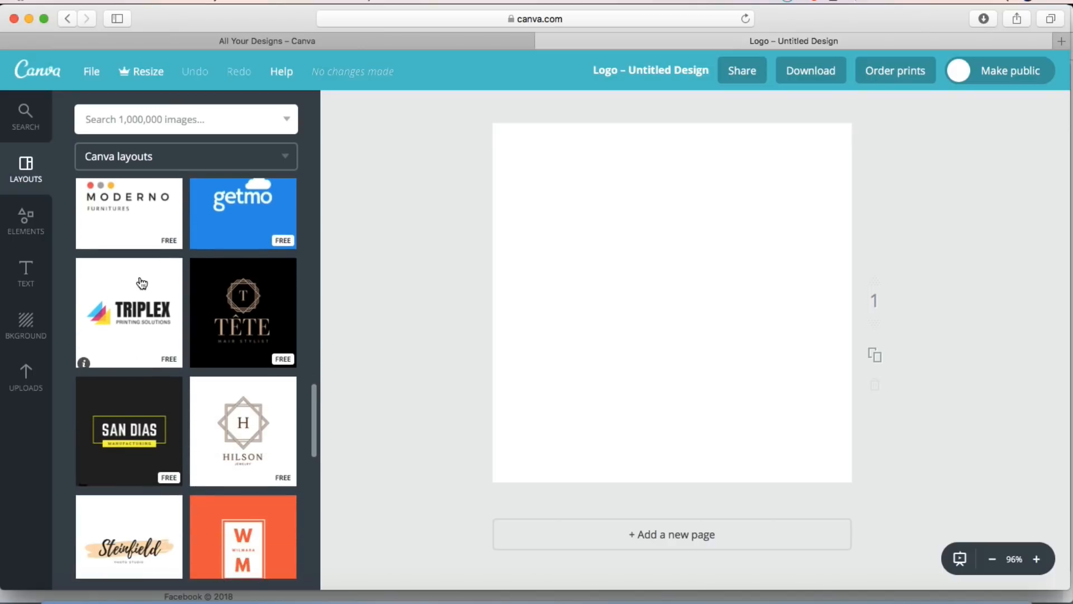
{"action": "scroll", "coordinate": [163, 389], "scroll_direction": "down", "scroll_amount": 7}
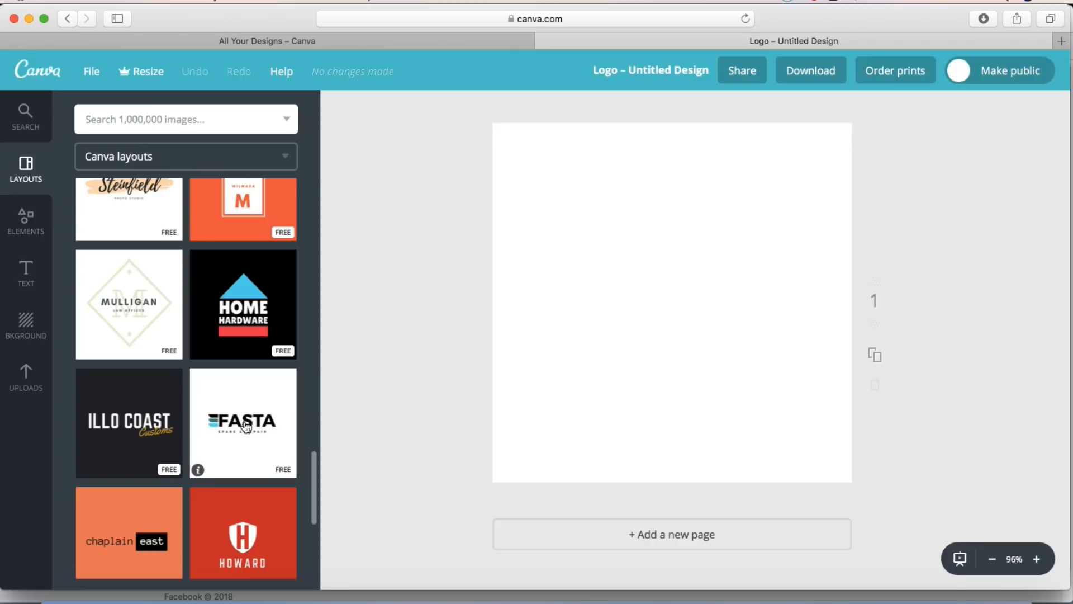
{"action": "scroll", "coordinate": [243, 423], "scroll_direction": "down", "scroll_amount": 5}
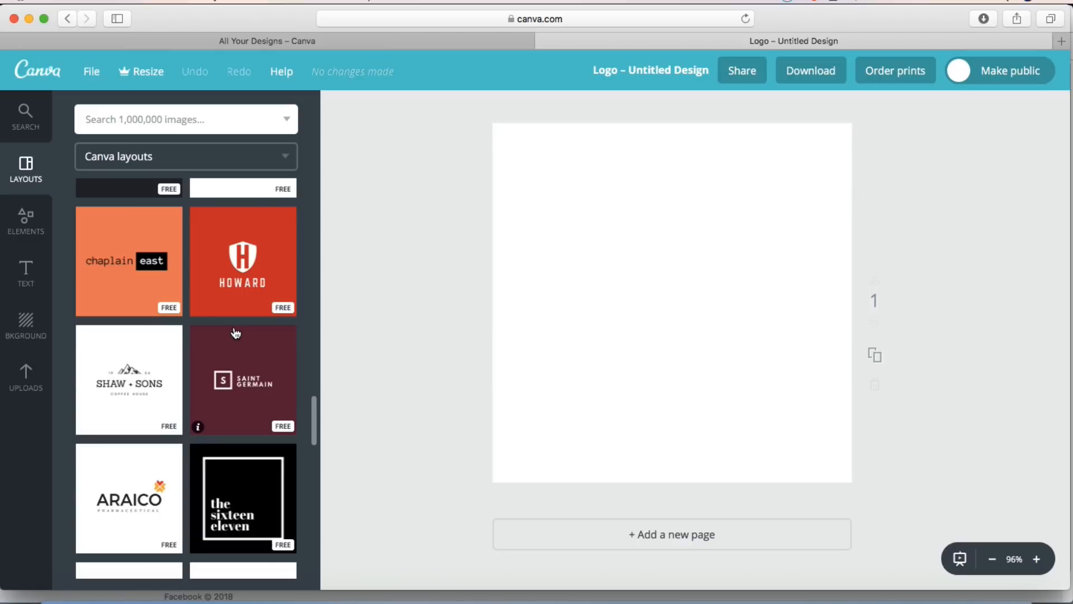
{"action": "scroll", "coordinate": [235, 333], "scroll_direction": "down", "scroll_amount": 10}
{"action": "scroll", "coordinate": [233, 340], "scroll_direction": "down", "scroll_amount": 2}
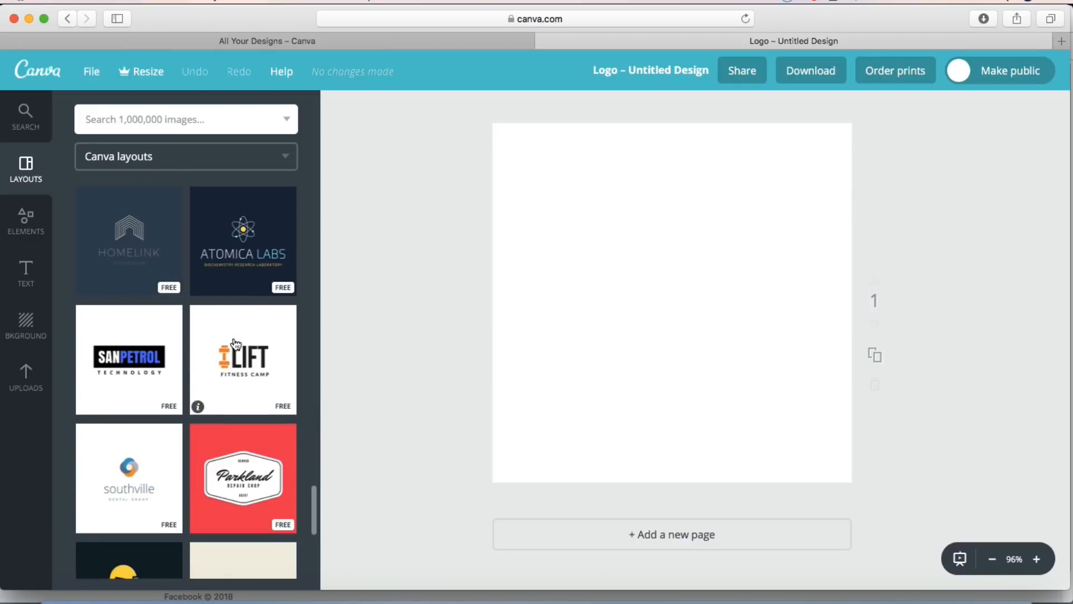
{"action": "scroll", "coordinate": [235, 343], "scroll_direction": "down", "scroll_amount": 13}
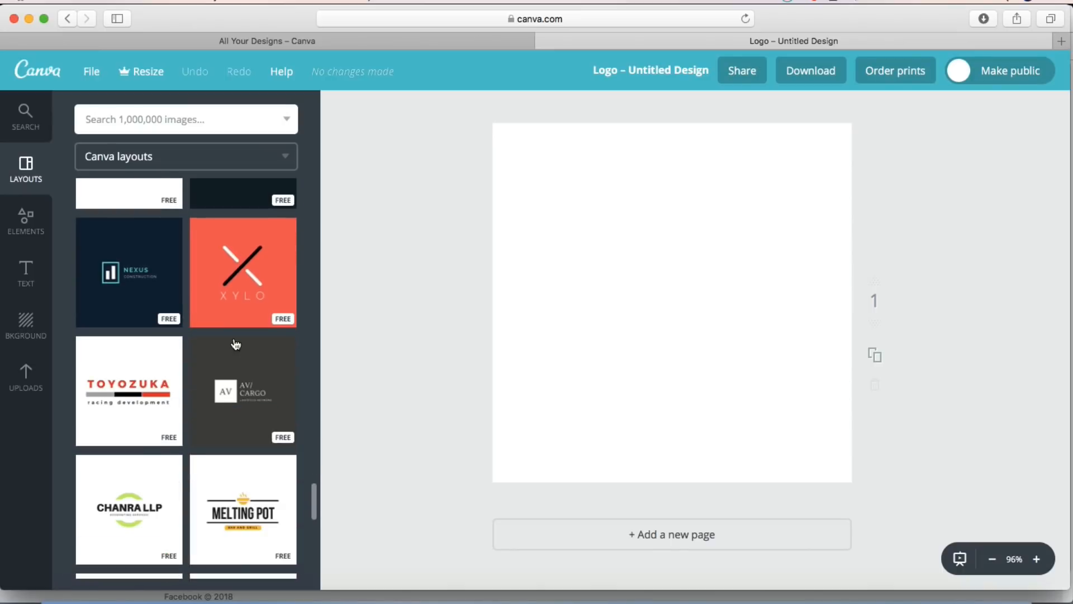
{"action": "scroll", "coordinate": [236, 344], "scroll_direction": "down", "scroll_amount": 4}
{"action": "scroll", "coordinate": [233, 343], "scroll_direction": "down", "scroll_amount": 1}
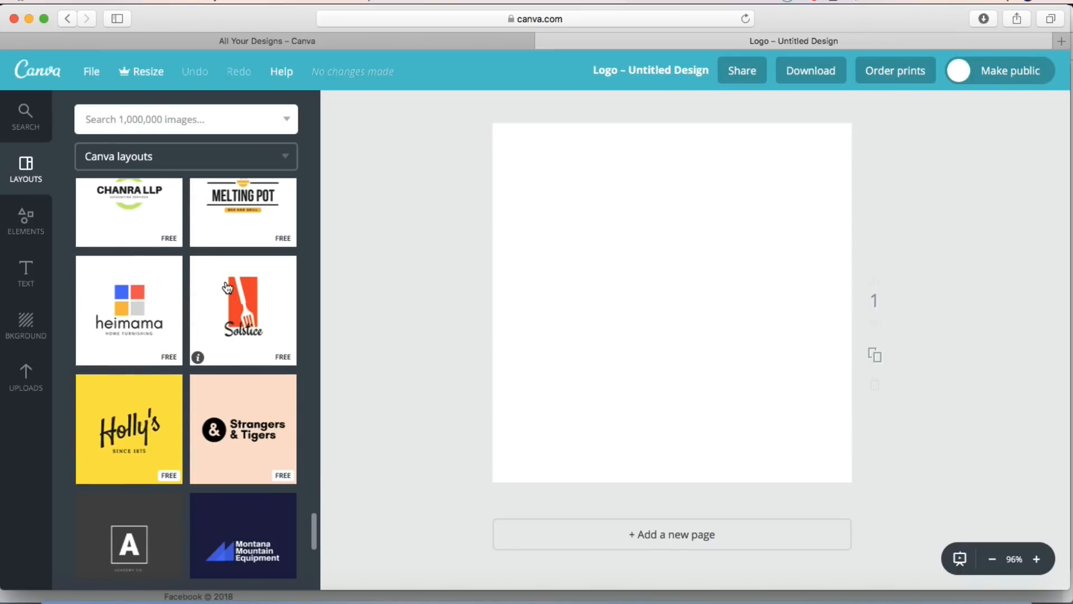
{"action": "scroll", "coordinate": [227, 291], "scroll_direction": "down", "scroll_amount": 10}
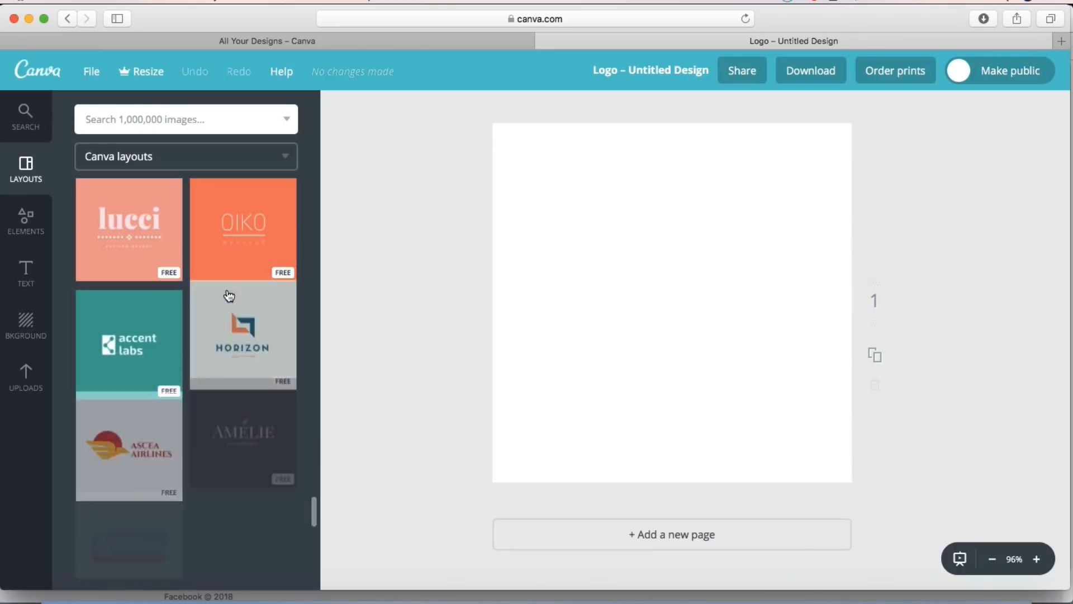
{"action": "scroll", "coordinate": [229, 295], "scroll_direction": "down", "scroll_amount": 8}
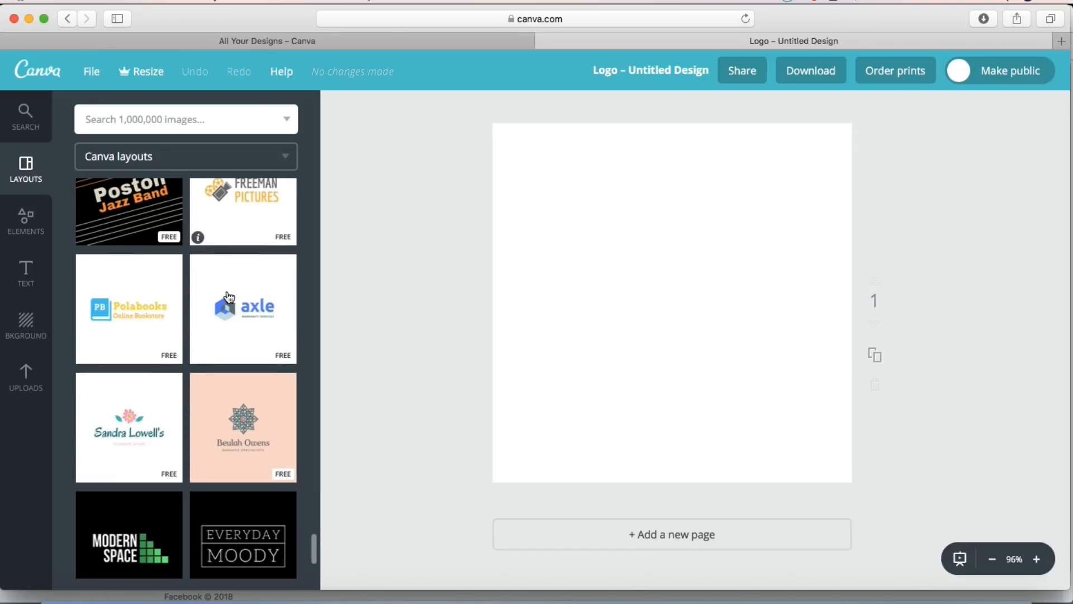
{"action": "scroll", "coordinate": [229, 296], "scroll_direction": "down", "scroll_amount": 15}
{"action": "scroll", "coordinate": [229, 302], "scroll_direction": "down", "scroll_amount": 15}
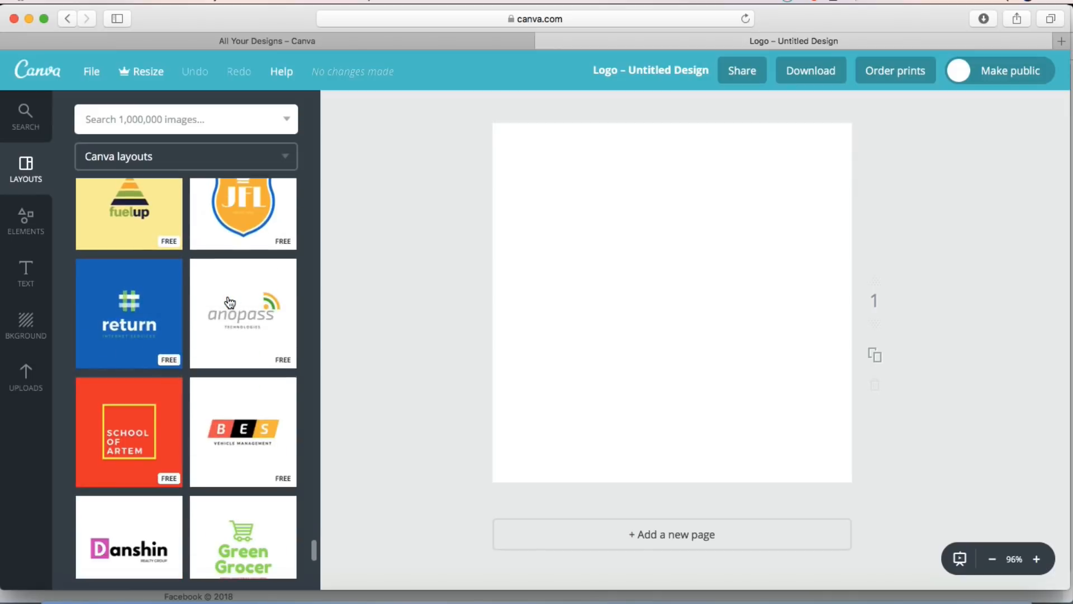
{"action": "scroll", "coordinate": [229, 302], "scroll_direction": "down", "scroll_amount": 10}
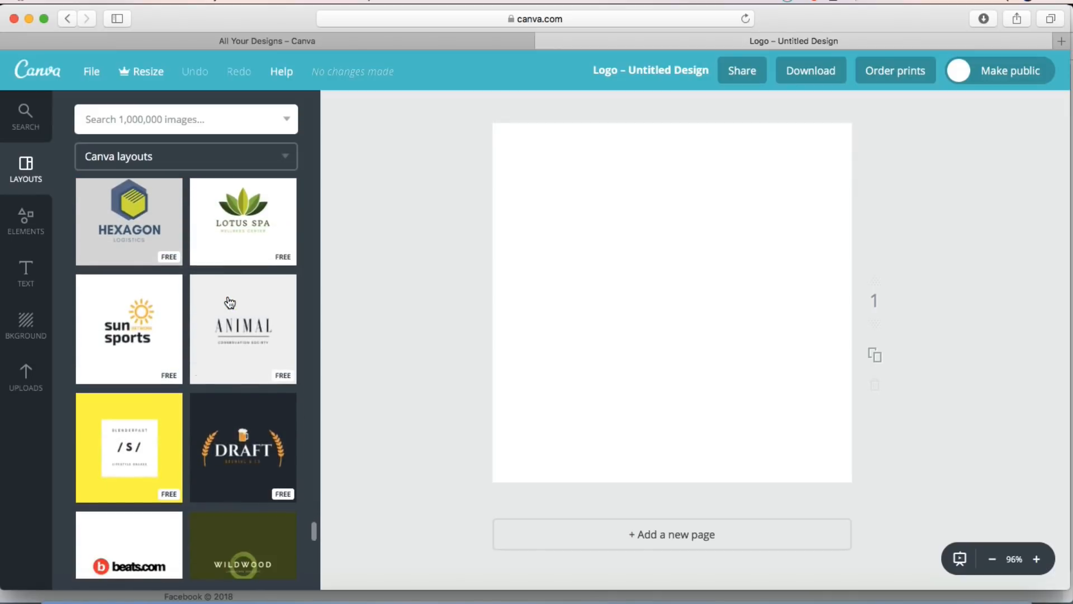
{"action": "scroll", "coordinate": [229, 302], "scroll_direction": "down", "scroll_amount": 2}
{"action": "scroll", "coordinate": [165, 327], "scroll_direction": "down", "scroll_amount": 3}
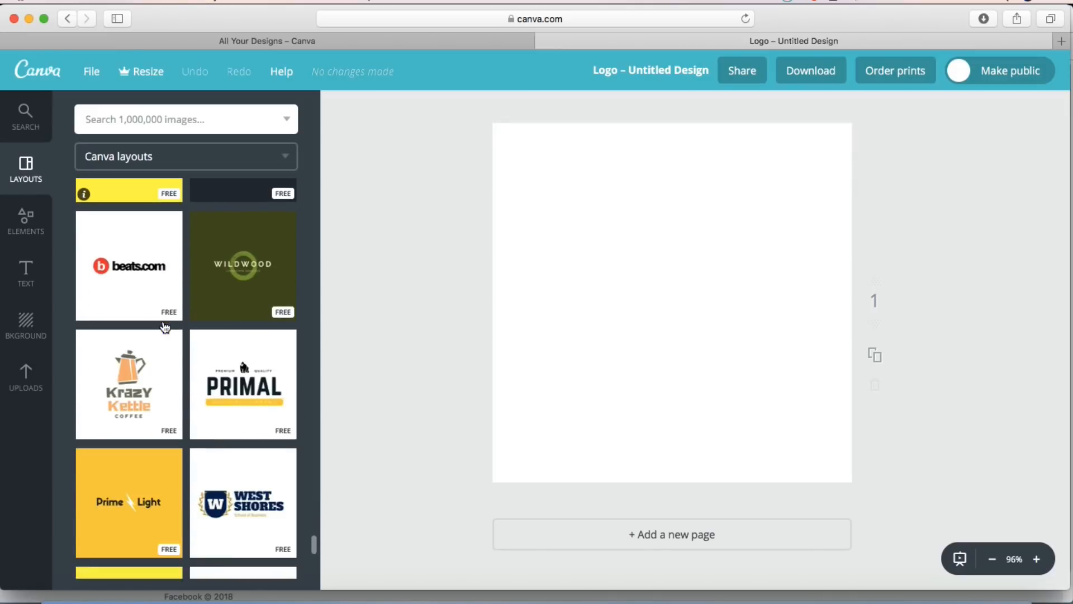
{"action": "left_click", "coordinate": [138, 384]}
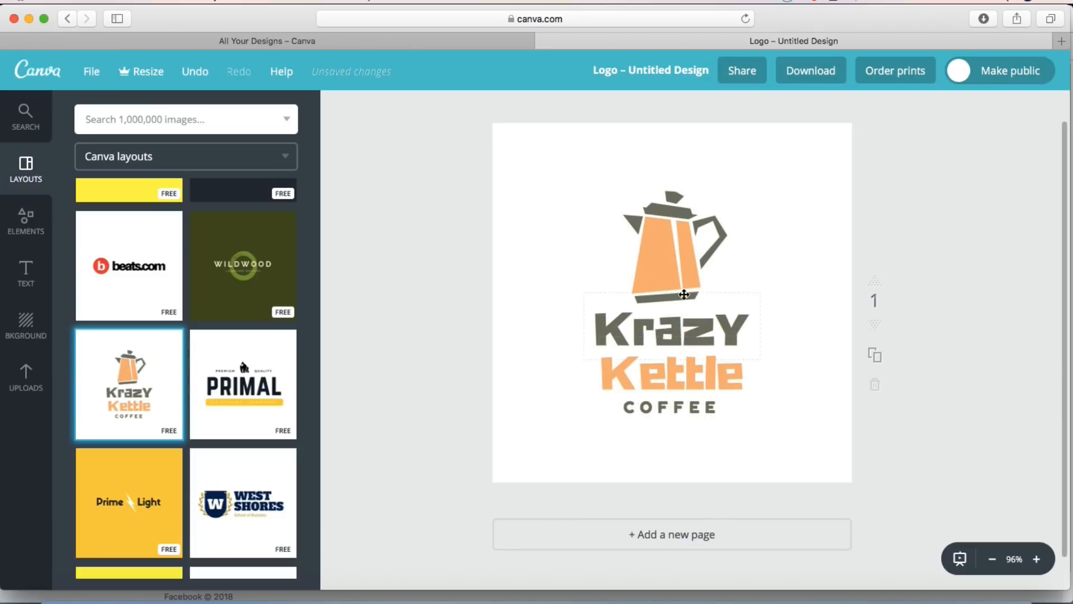
Replace the word "Krazy" below the kettle graphic with "Coffee".
{"action": "left_click", "coordinate": [673, 337]}
{"action": "left_click", "coordinate": [978, 305]}
{"action": "left_click", "coordinate": [691, 326]}
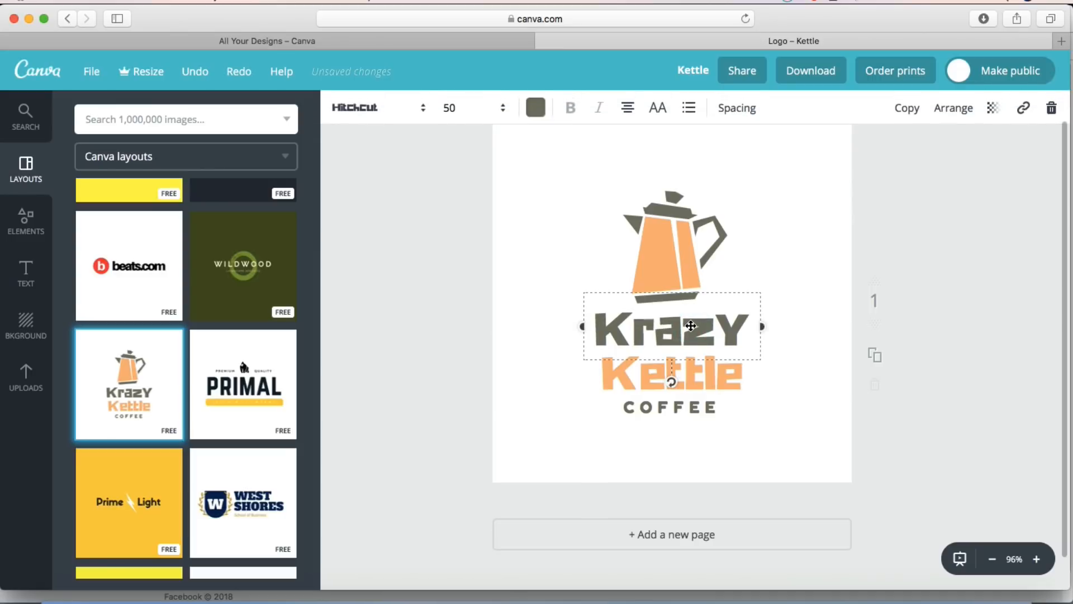
{"action": "left_click", "coordinate": [691, 326]}
{"action": "type", "text": "Coffee"}
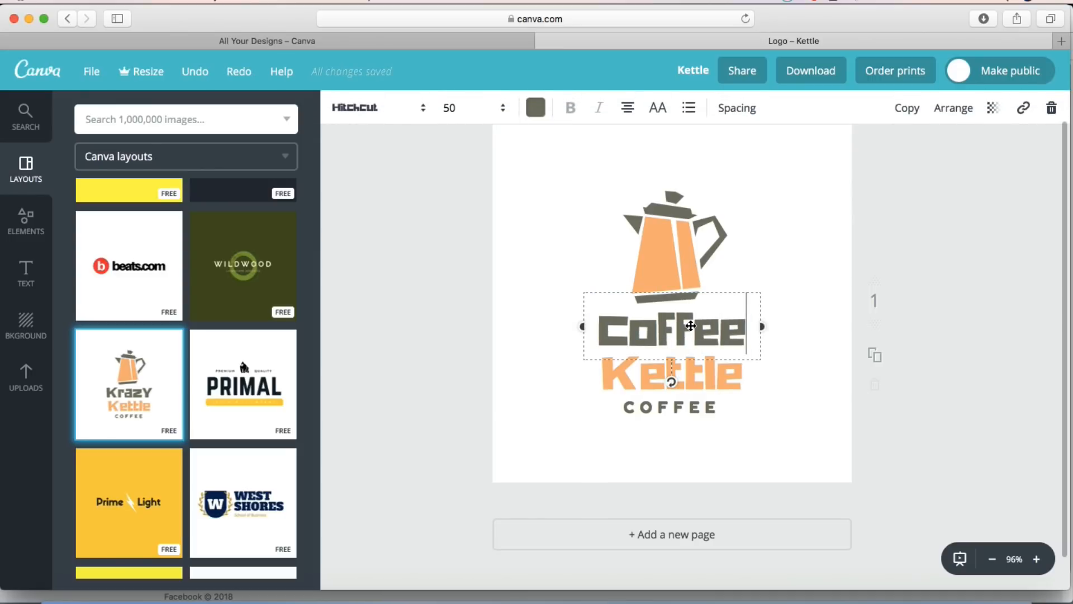
{"action": "left_click", "coordinate": [695, 324]}
{"action": "left_click", "coordinate": [714, 370]}
{"action": "left_click", "coordinate": [977, 323]}
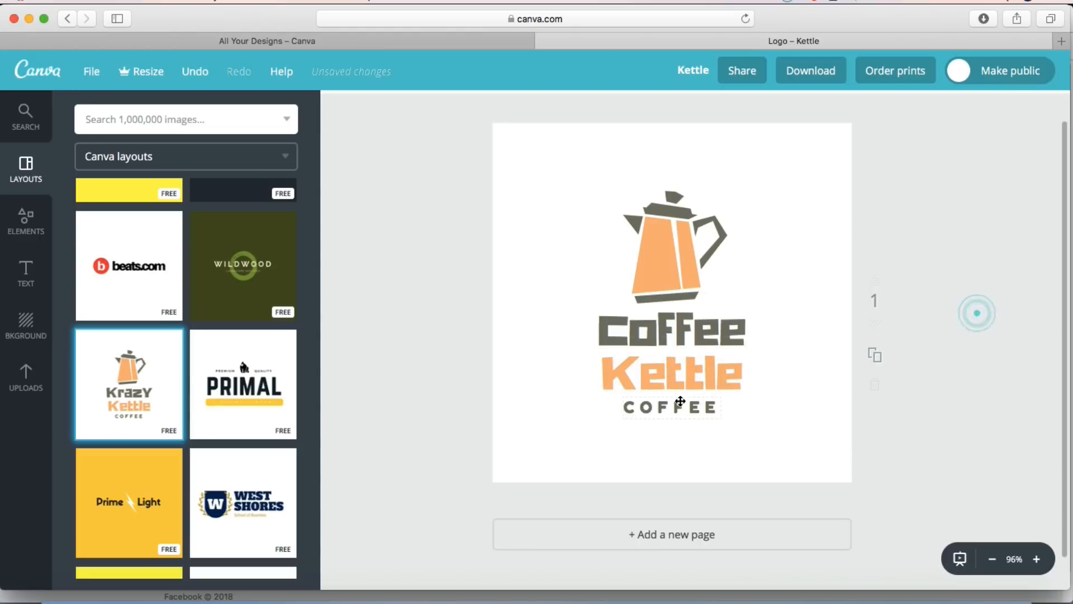
Replace the orange word "Kettle" with "t-shirts" and widen its text box so it fits on one line.
{"action": "left_click", "coordinate": [688, 376]}
{"action": "double_click", "coordinate": [689, 377]}
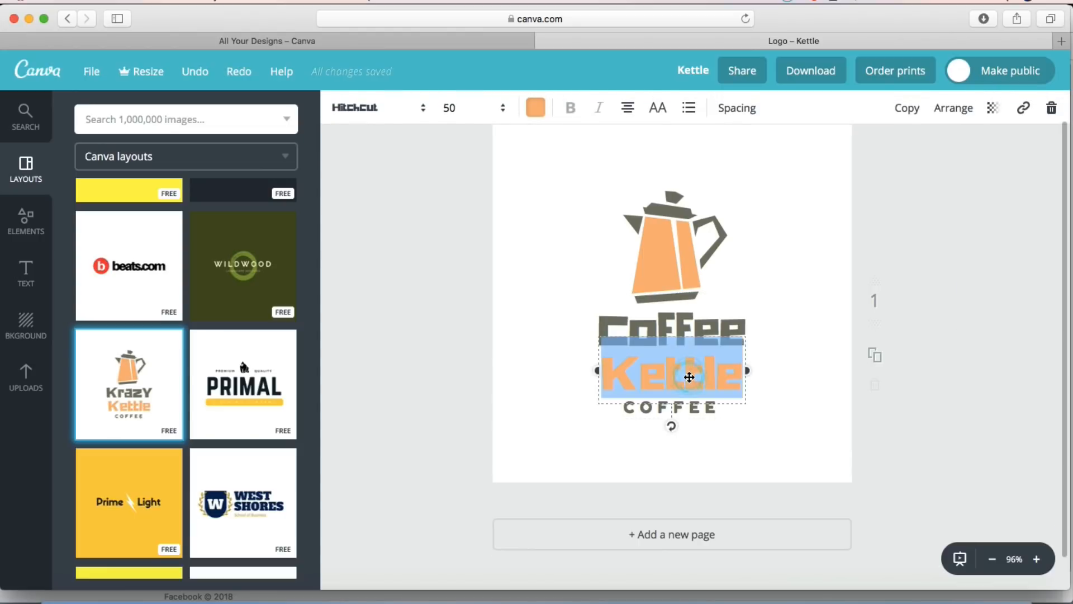
{"action": "type", "text": "t-shirts"}
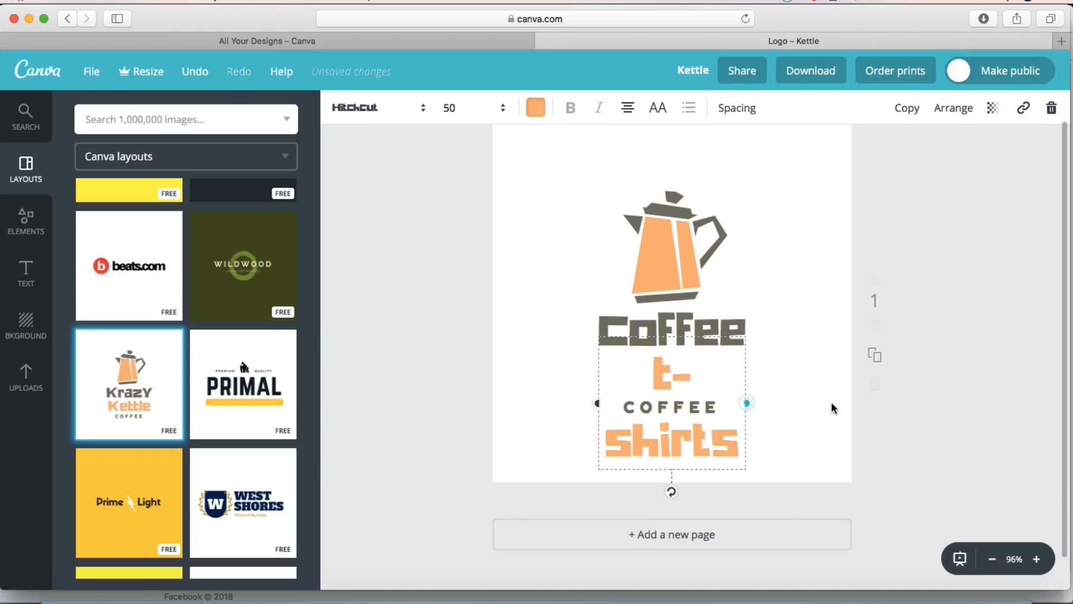
{"action": "left_click_drag", "start_coordinate": [747, 401], "coordinate": [832, 371]}
{"action": "left_click_drag", "start_coordinate": [555, 376], "coordinate": [522, 371]}
{"action": "left_click", "coordinate": [1051, 319]}
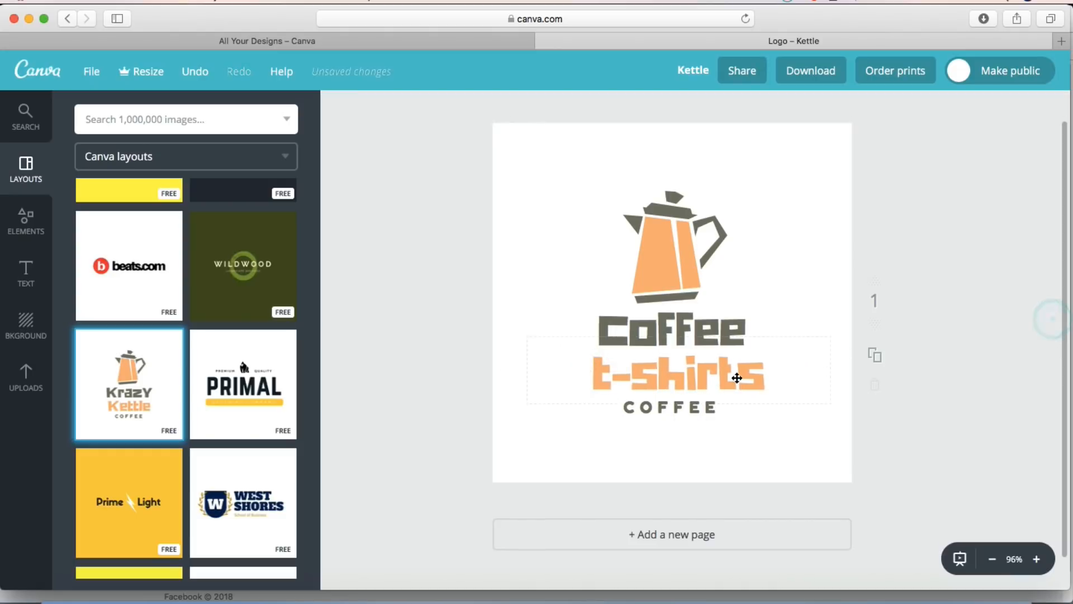
Clear the small "COFFEE" tagline below the orange text.
{"action": "left_click", "coordinate": [678, 406]}
{"action": "left_click", "coordinate": [679, 406]}
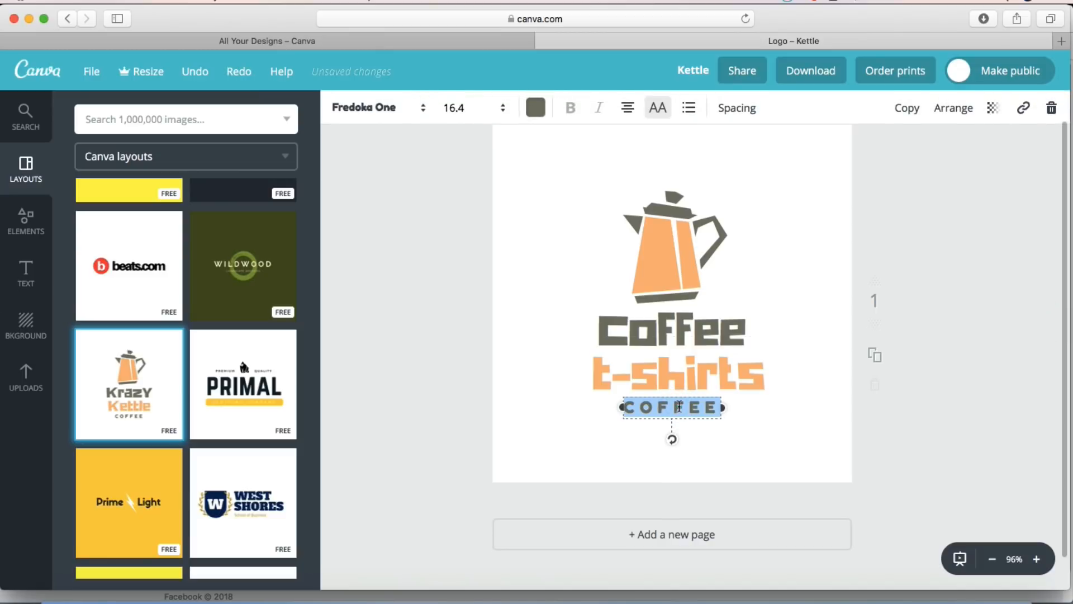
{"action": "type", "text": "- L"}
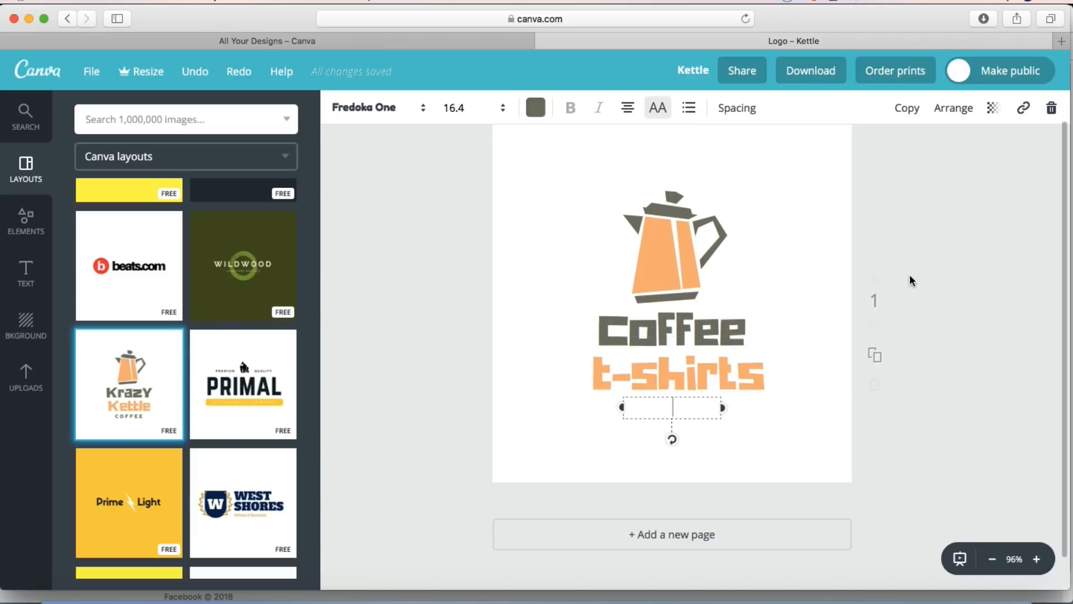
{"action": "left_click", "coordinate": [926, 256]}
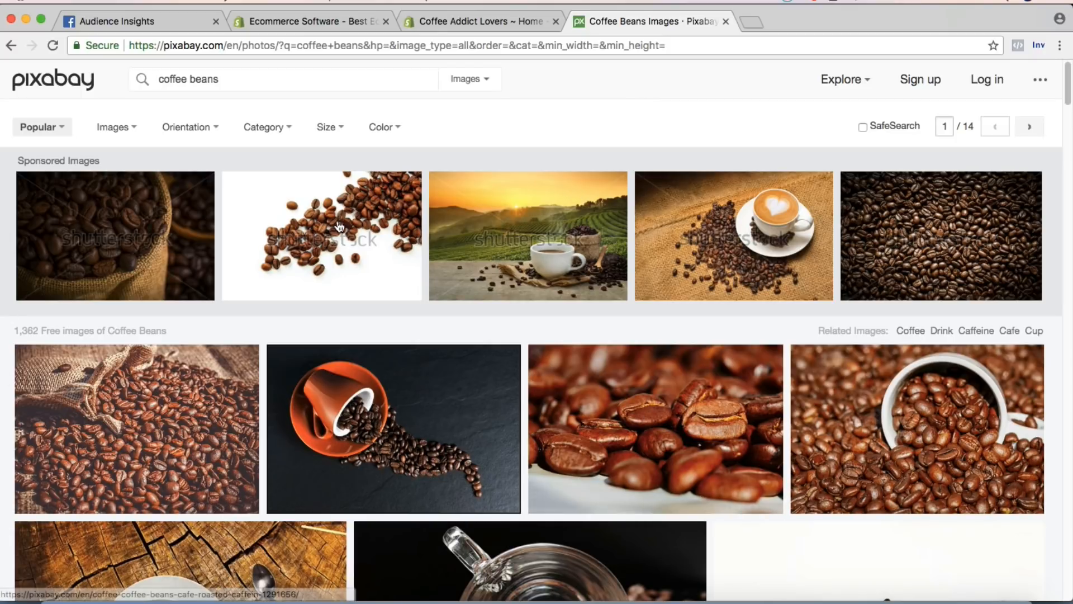
Switch to Pixabay and look through the free coffee beans images for suitable store pictures.
{"action": "scroll", "coordinate": [284, 257], "scroll_direction": "down", "scroll_amount": 1}
{"action": "scroll", "coordinate": [285, 257], "scroll_direction": "down", "scroll_amount": 2}
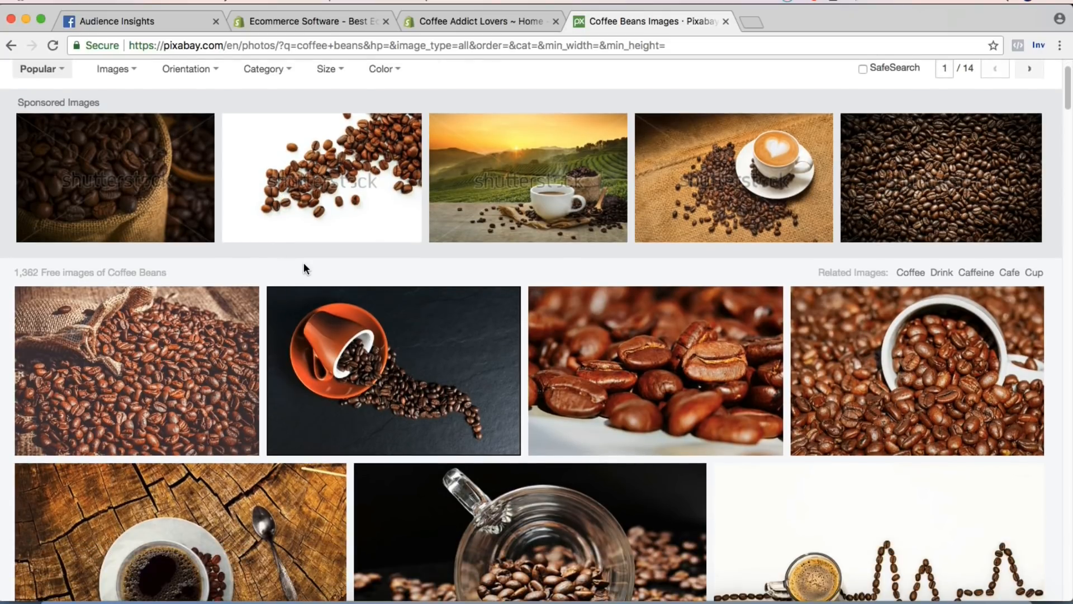
{"action": "scroll", "coordinate": [303, 262], "scroll_direction": "up", "scroll_amount": 2}
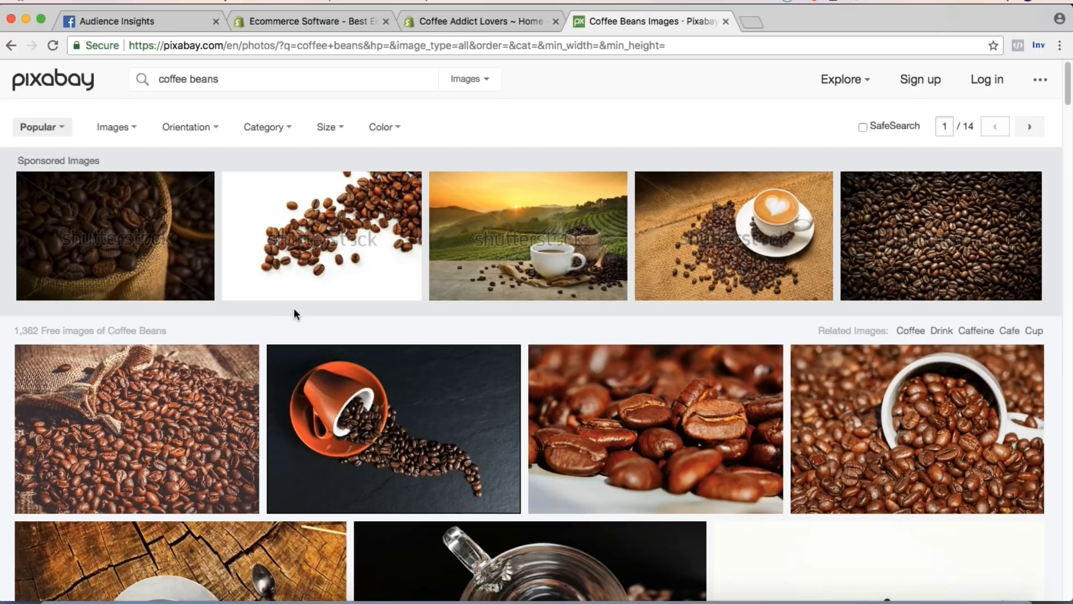
{"action": "scroll", "coordinate": [292, 312], "scroll_direction": "down", "scroll_amount": 5}
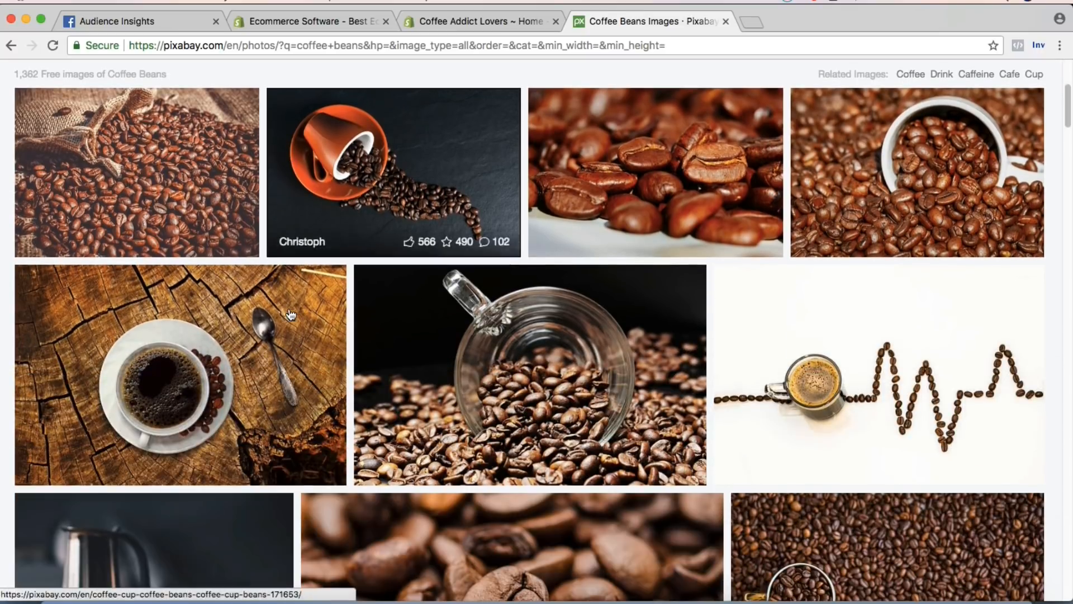
{"action": "scroll", "coordinate": [231, 302], "scroll_direction": "up", "scroll_amount": 3}
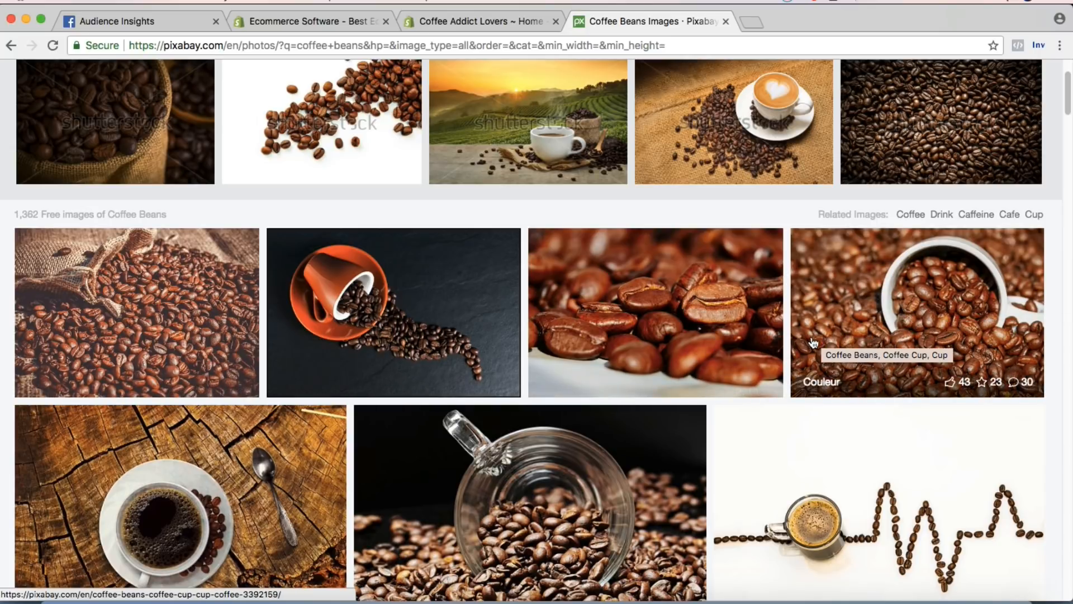
{"action": "scroll", "coordinate": [814, 342], "scroll_direction": "down", "scroll_amount": 6}
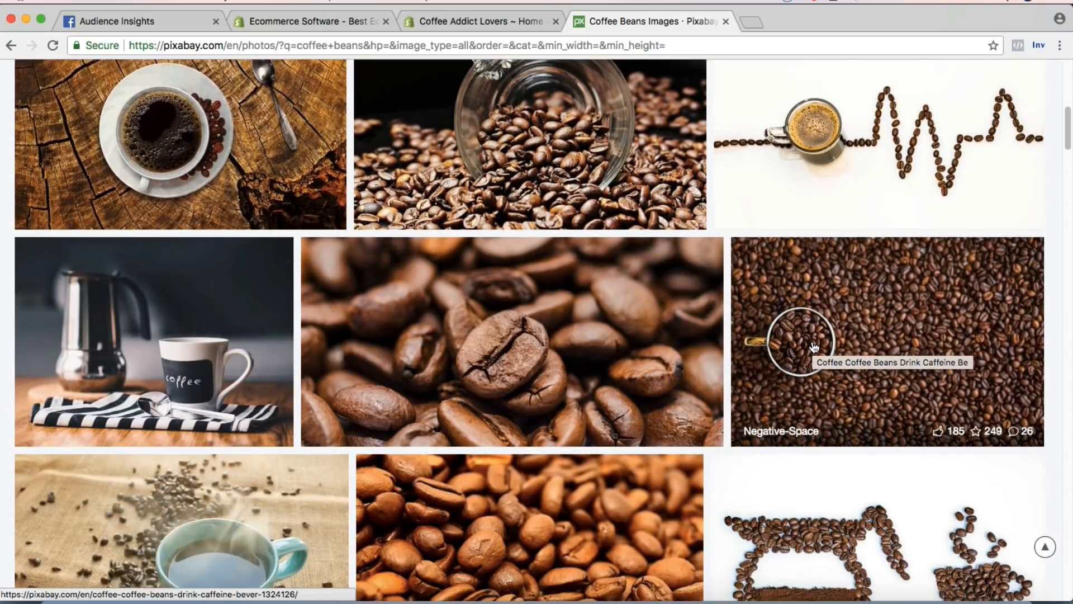
{"action": "scroll", "coordinate": [813, 346], "scroll_direction": "down", "scroll_amount": 7}
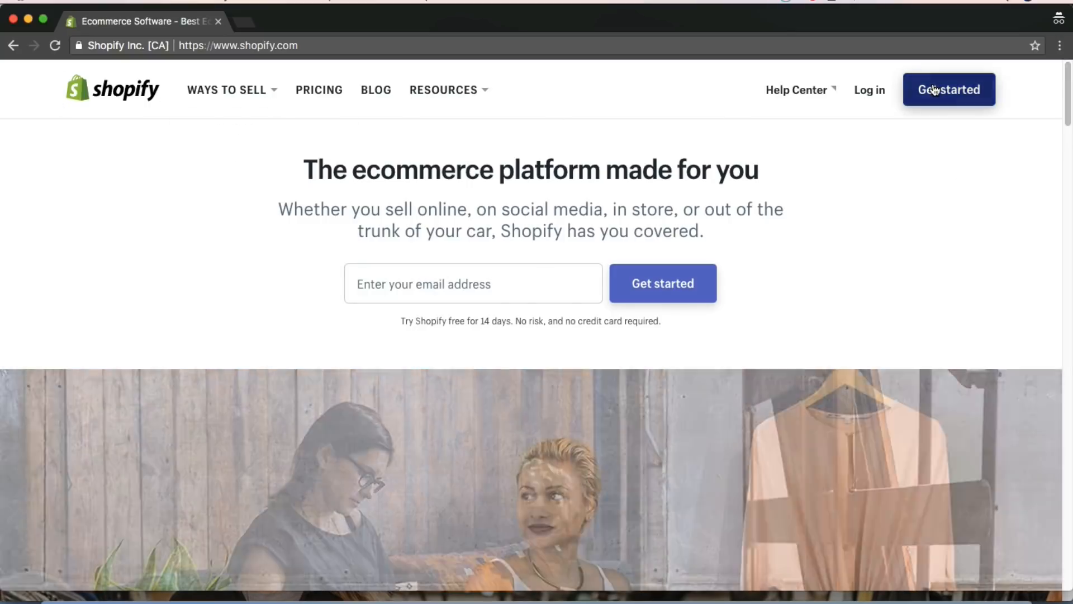
Switch to the Shopify website and open the sign-up form for the free 14-day trial.
{"action": "left_click", "coordinate": [933, 87]}
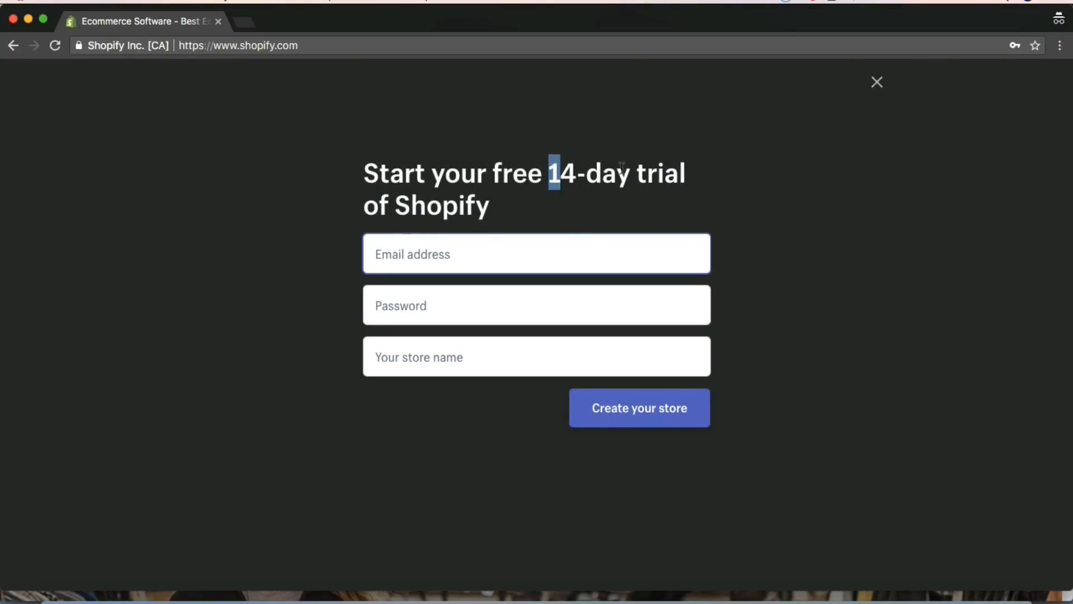
{"action": "left_click_drag", "start_coordinate": [548, 168], "coordinate": [720, 171]}
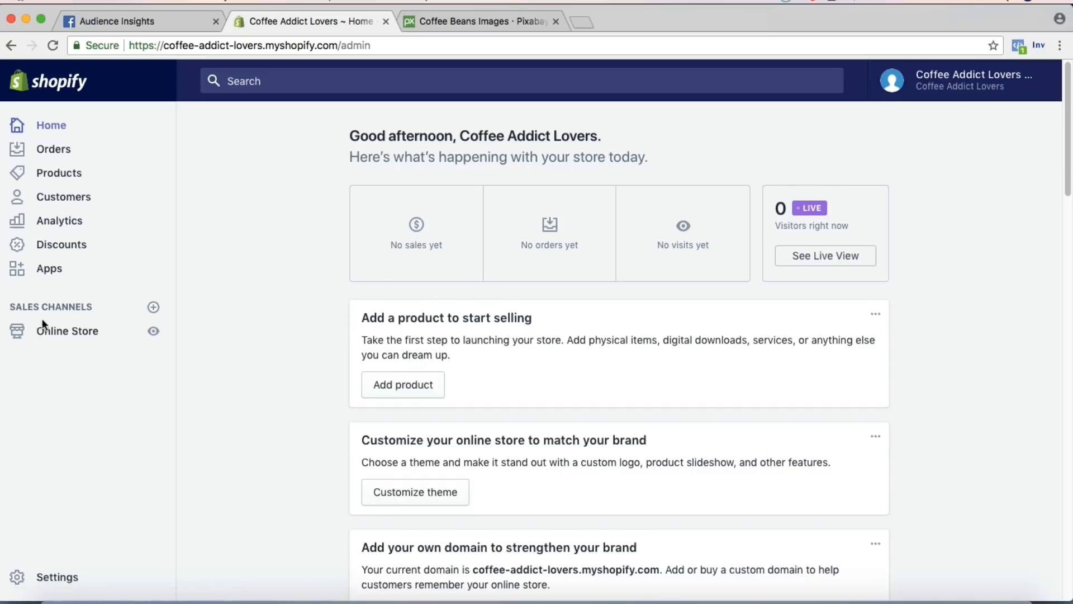
Go to the online store's themes in the Shopify admin and open the collection of free themes.
{"action": "left_click", "coordinate": [58, 334]}
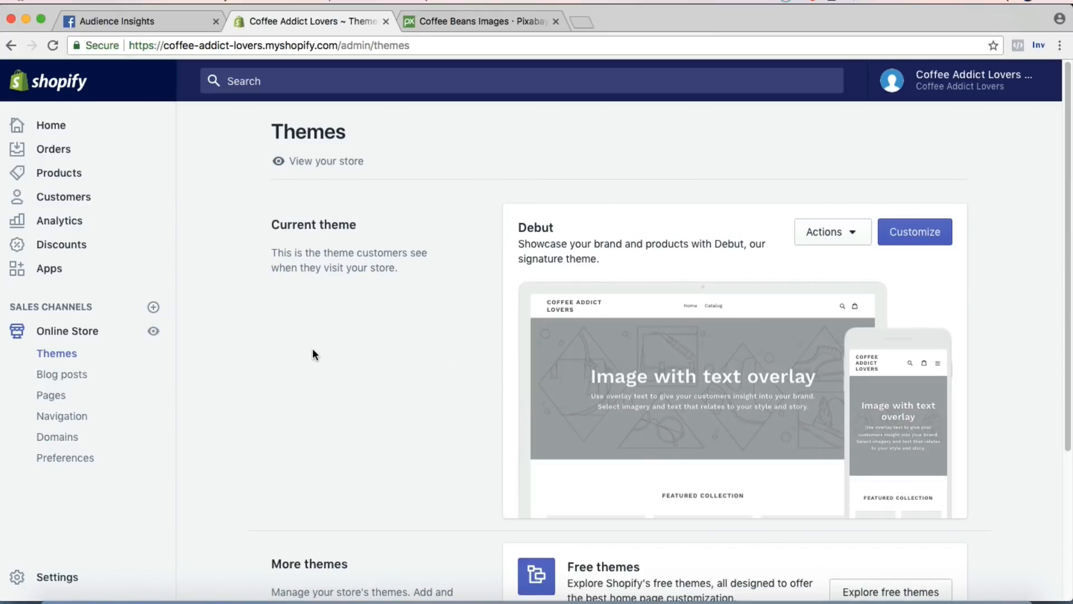
{"action": "scroll", "coordinate": [330, 349], "scroll_direction": "down", "scroll_amount": 3}
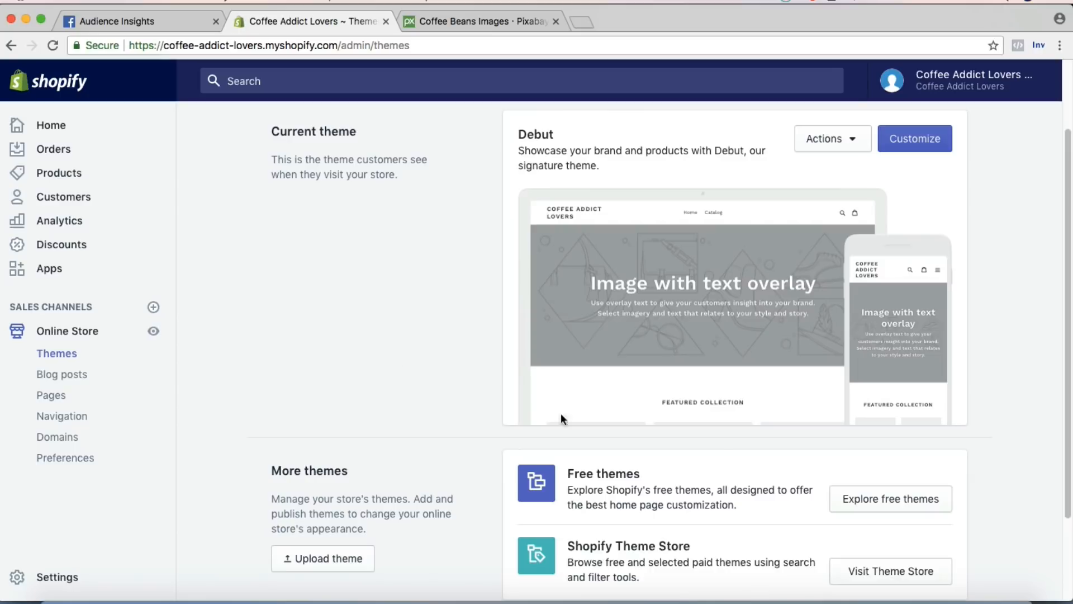
{"action": "left_click", "coordinate": [878, 490]}
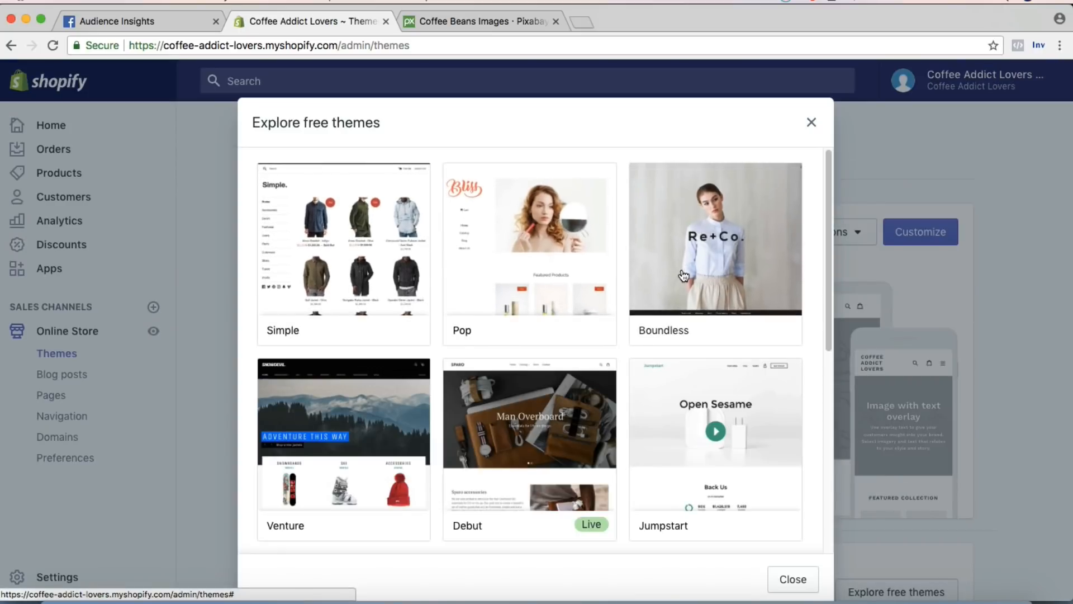
Examine the available free theme designs to find one that suits the coffee store.
{"action": "scroll", "coordinate": [683, 279], "scroll_direction": "down", "scroll_amount": 2}
{"action": "scroll", "coordinate": [423, 376], "scroll_direction": "down", "scroll_amount": 2}
{"action": "scroll", "coordinate": [427, 371], "scroll_direction": "up", "scroll_amount": 4}
{"action": "scroll", "coordinate": [745, 423], "scroll_direction": "down", "scroll_amount": 3}
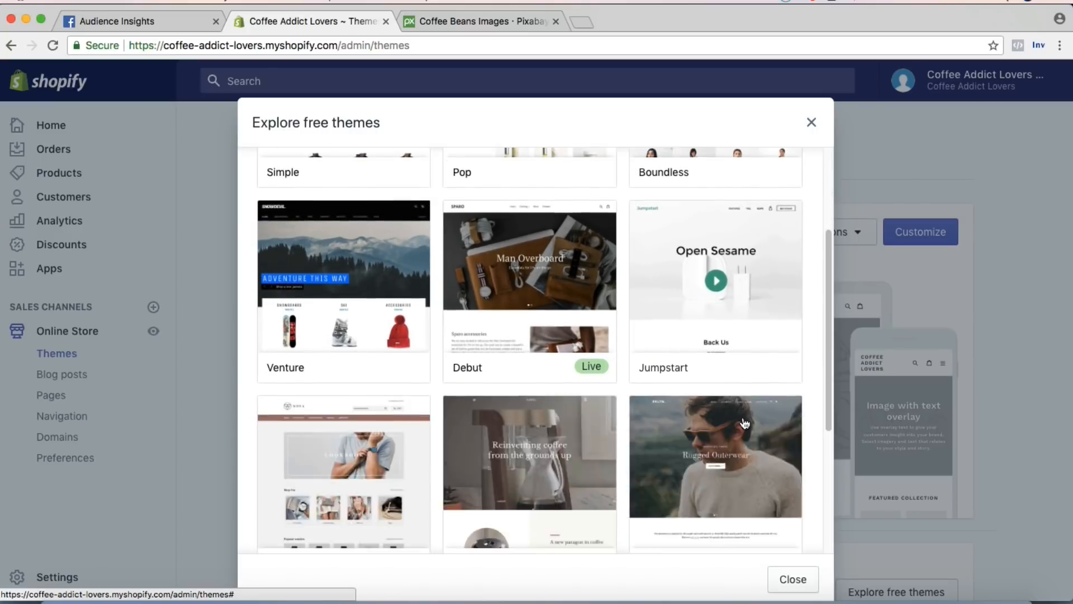
{"action": "scroll", "coordinate": [745, 424], "scroll_direction": "down", "scroll_amount": 5}
{"action": "scroll", "coordinate": [732, 412], "scroll_direction": "up", "scroll_amount": 2}
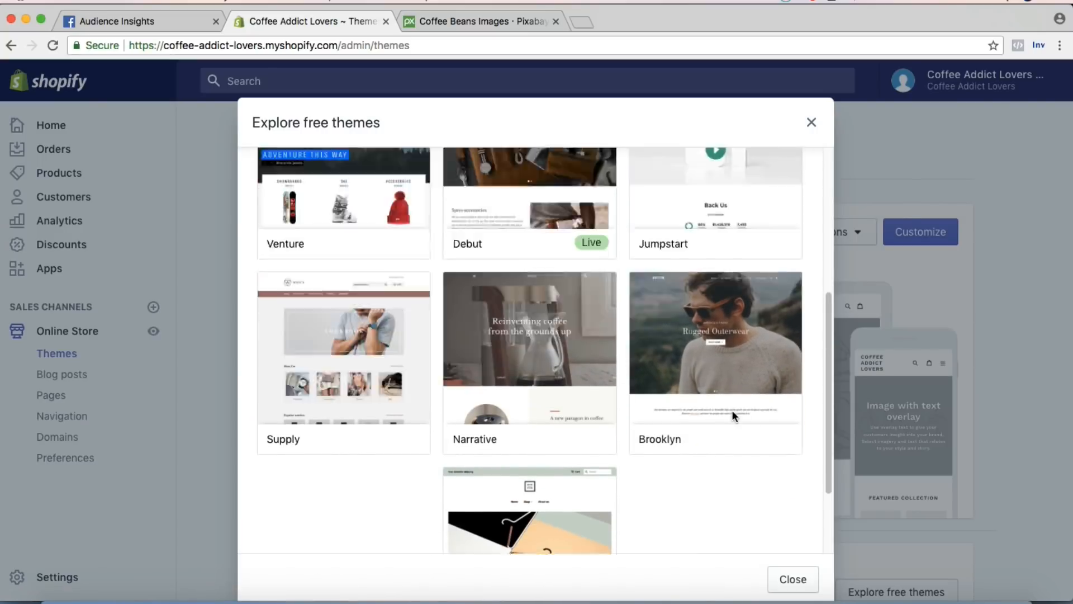
Add the free Brooklyn theme to the store from the collection of free themes.
{"action": "scroll", "coordinate": [733, 410], "scroll_direction": "up", "scroll_amount": 5}
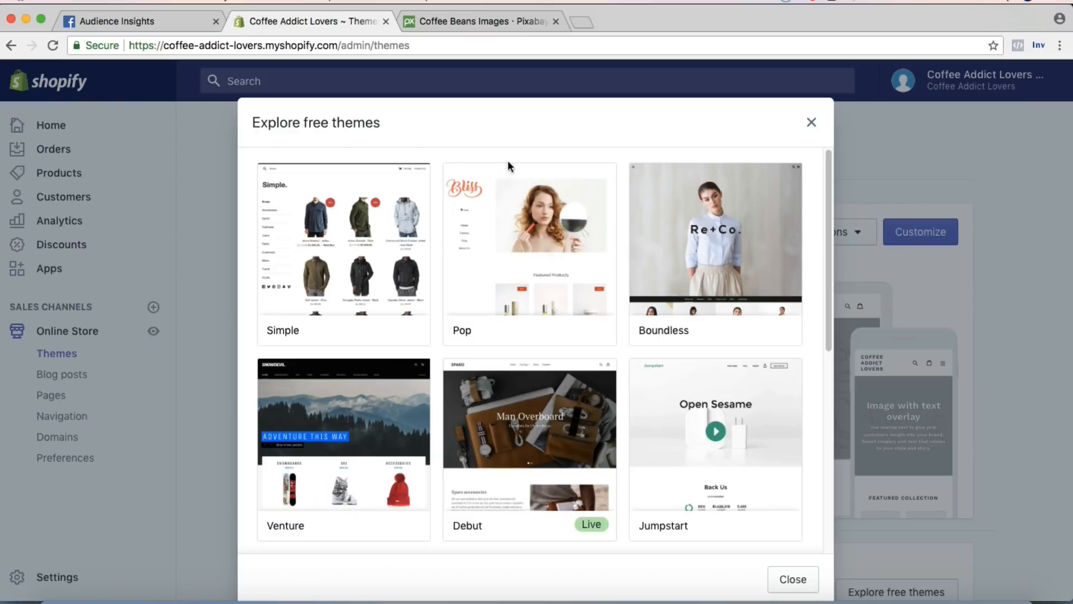
{"action": "scroll", "coordinate": [617, 246], "scroll_direction": "down", "scroll_amount": 4}
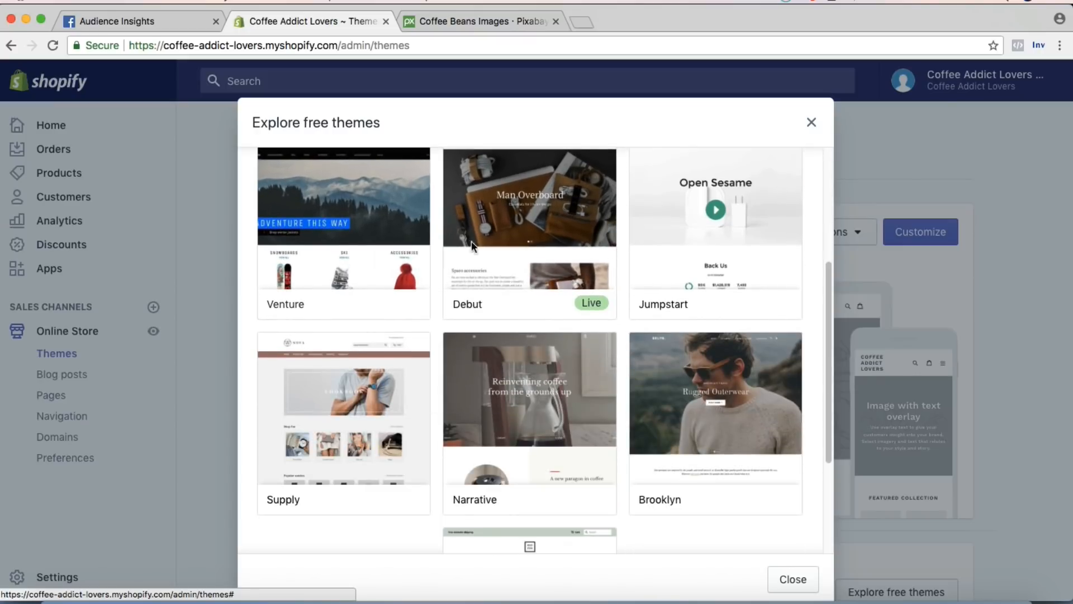
{"action": "scroll", "coordinate": [438, 256], "scroll_direction": "down", "scroll_amount": 2}
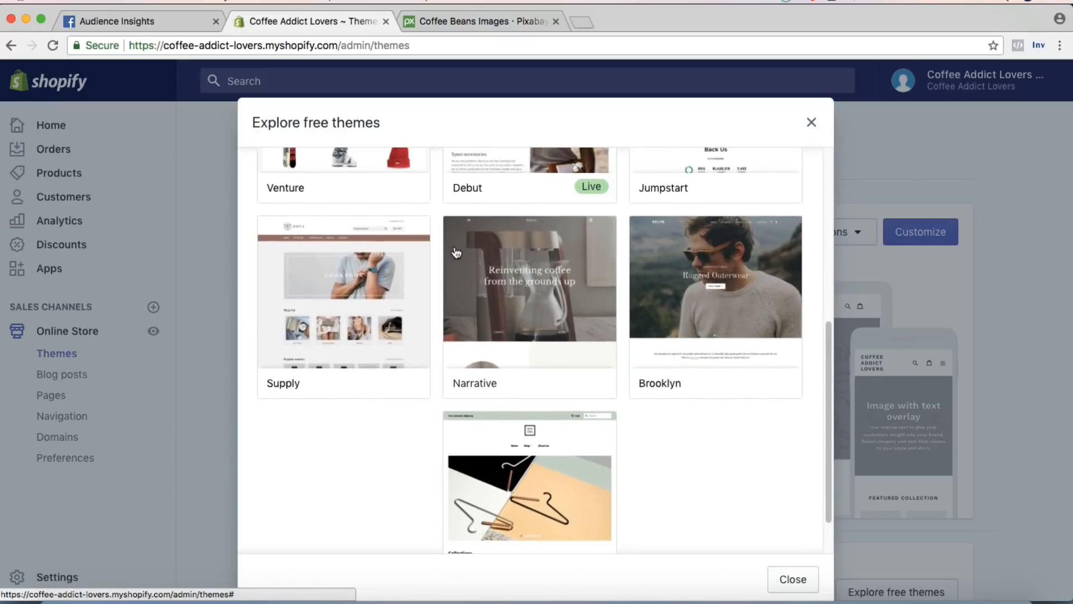
{"action": "scroll", "coordinate": [425, 249], "scroll_direction": "up", "scroll_amount": 6}
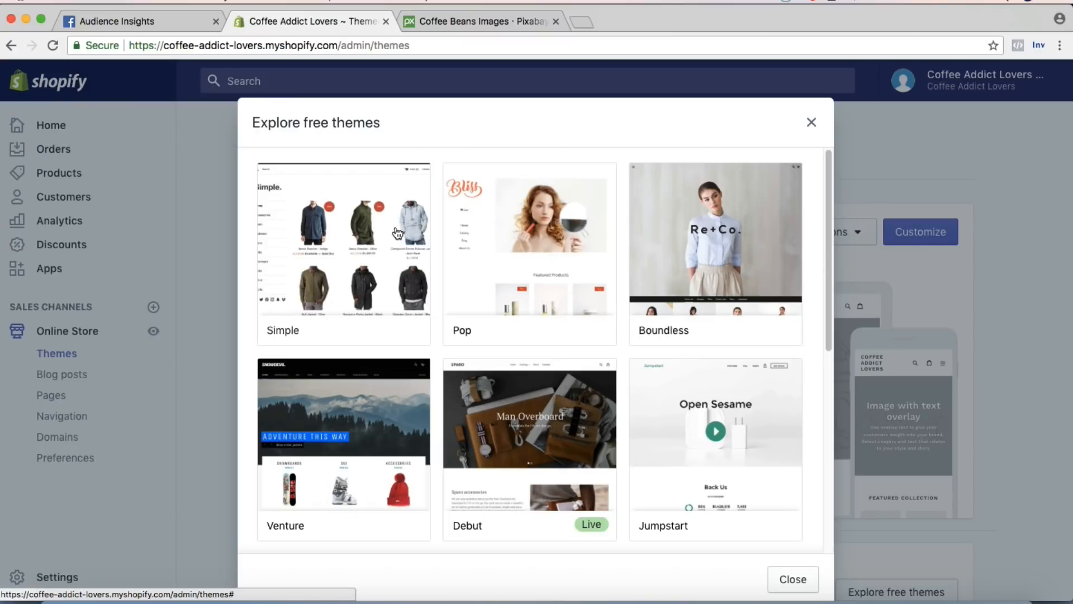
{"action": "scroll", "coordinate": [447, 259], "scroll_direction": "down", "scroll_amount": 6}
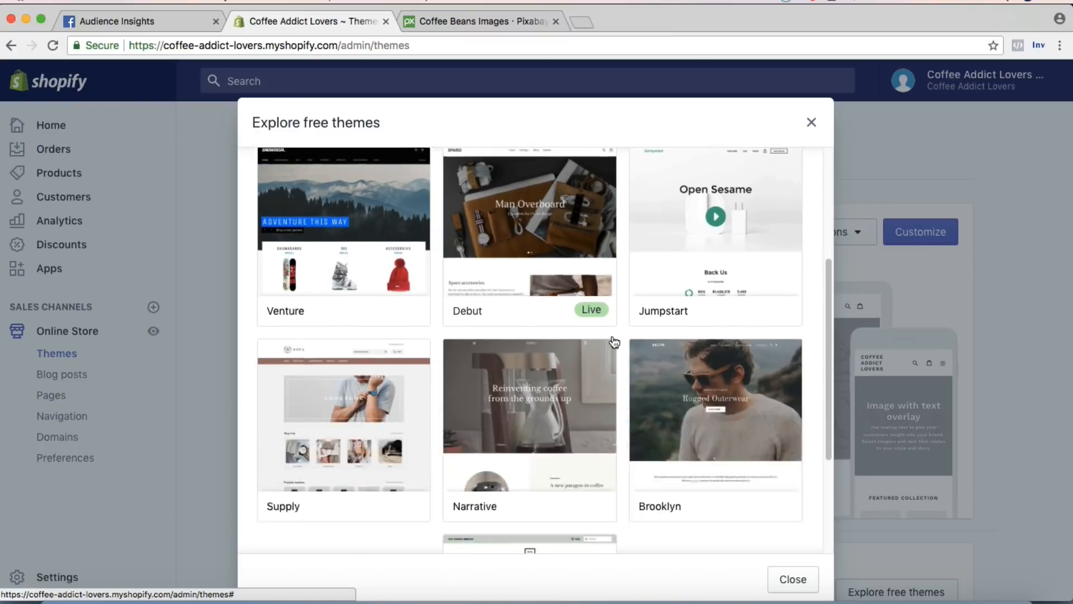
{"action": "left_click", "coordinate": [720, 261]}
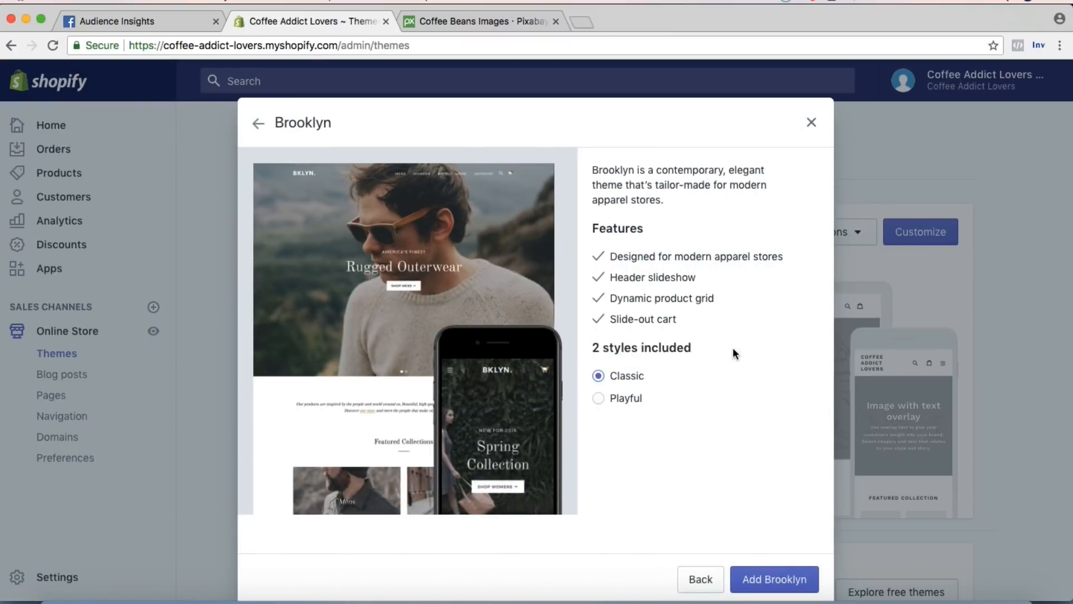
{"action": "left_click", "coordinate": [775, 580]}
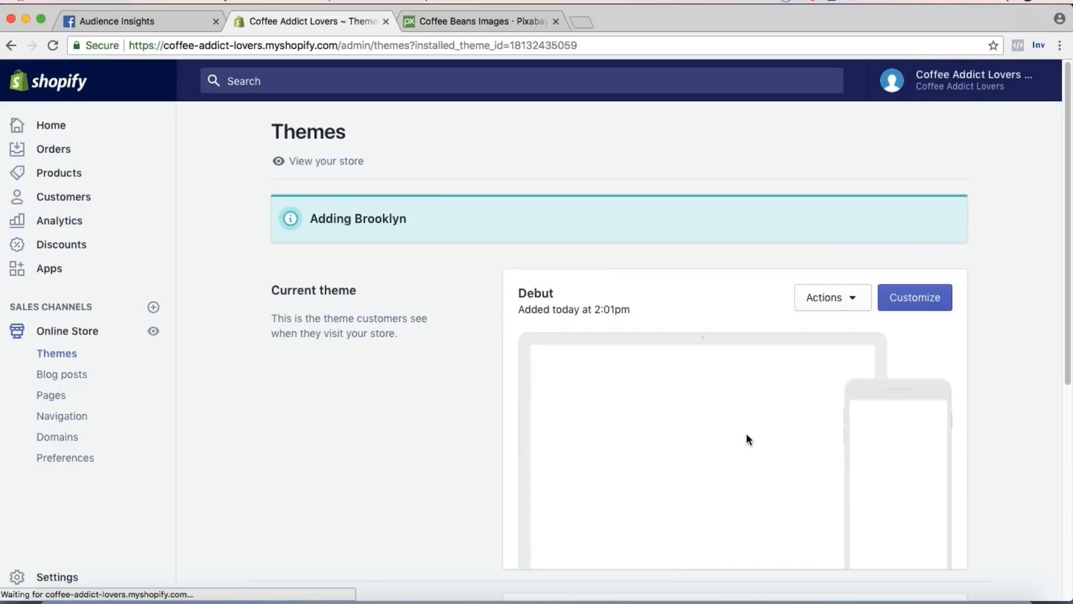
Publish the added Brooklyn theme as the store's current theme in place of Debut.
{"action": "scroll", "coordinate": [713, 412], "scroll_direction": "down", "scroll_amount": 6}
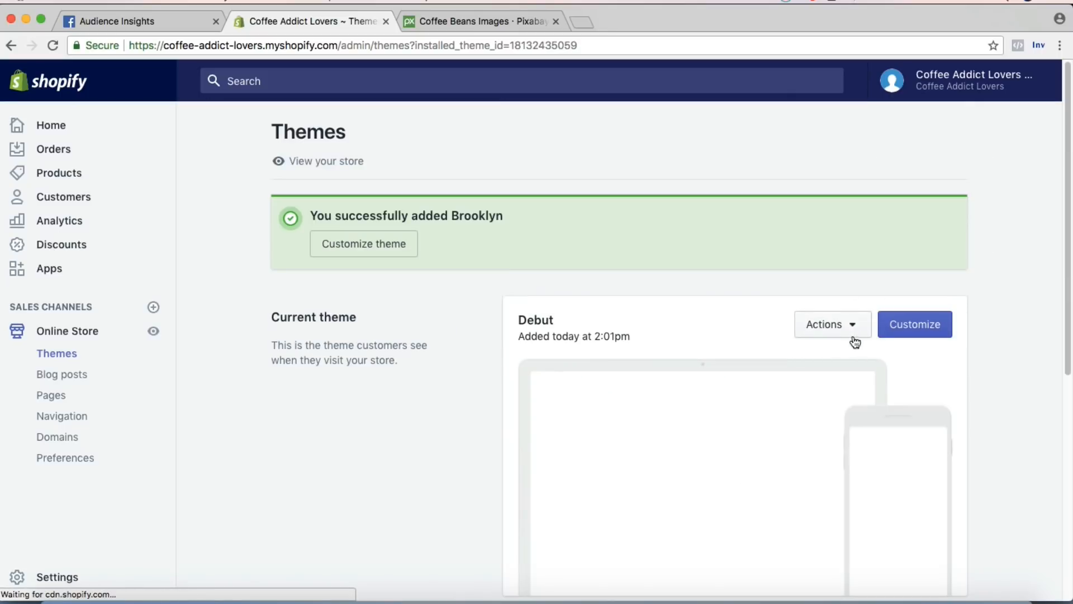
{"action": "scroll", "coordinate": [732, 358], "scroll_direction": "down", "scroll_amount": 8}
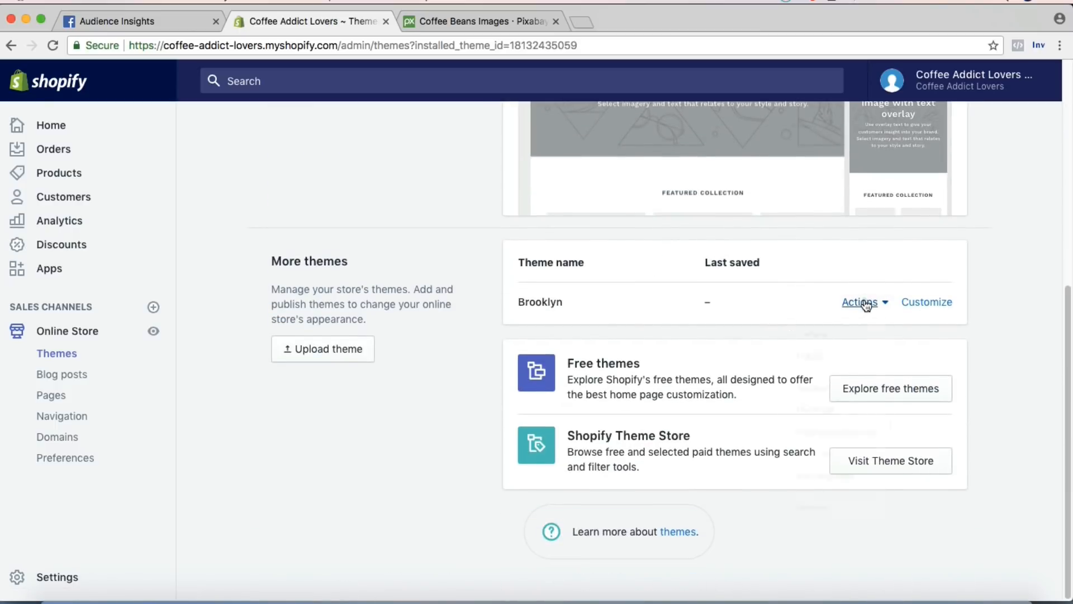
{"action": "left_click", "coordinate": [862, 302]}
{"action": "left_click", "coordinate": [805, 365]}
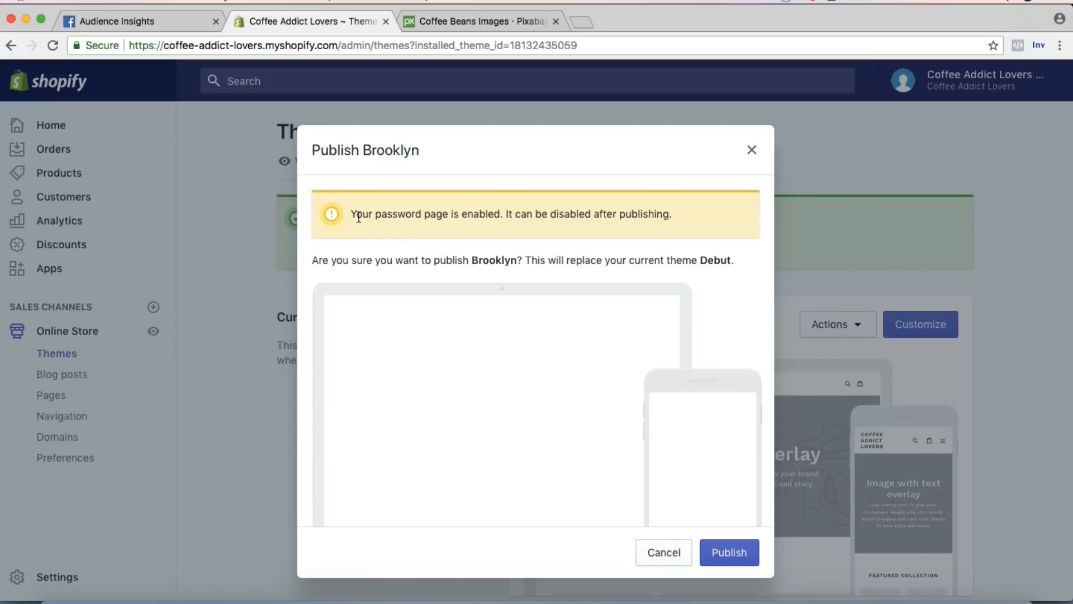
{"action": "left_click", "coordinate": [736, 552]}
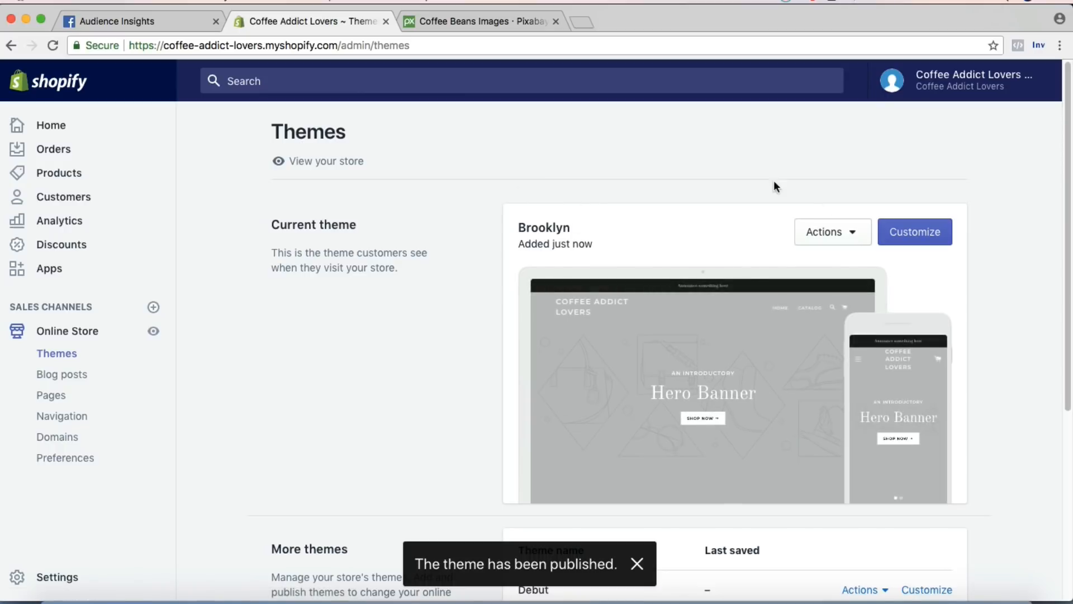
Start customizing the Brooklyn theme and expand the settings of the first slide in the home page slideshow.
{"action": "left_click", "coordinate": [913, 240]}
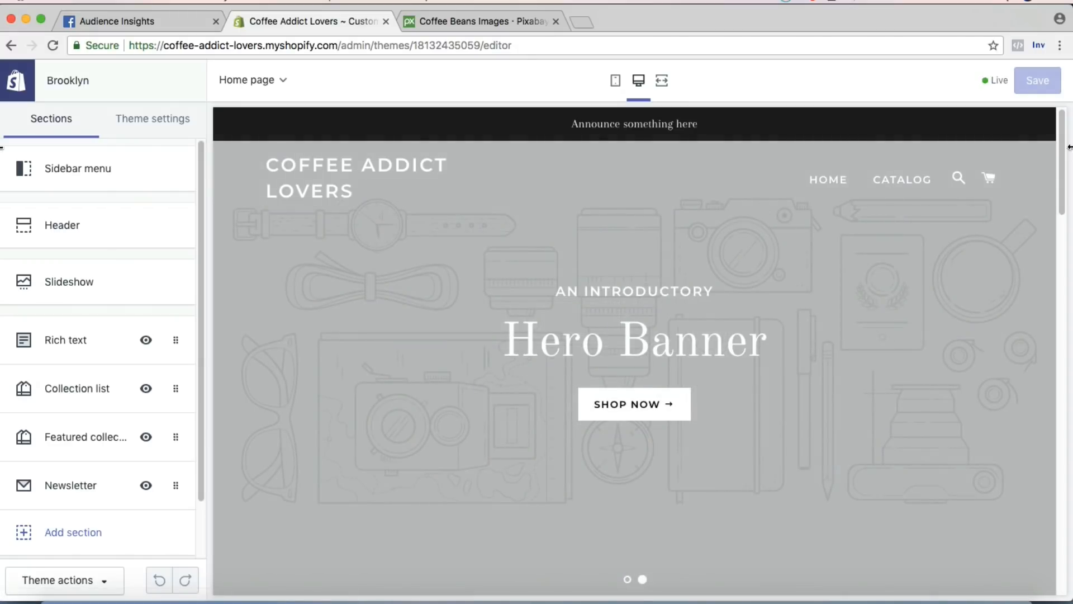
{"action": "mouse_move", "coordinate": [1060, 149]}
{"action": "left_mouse_down"}
{"action": "mouse_move", "coordinate": [1063, 257]}
{"action": "mouse_move", "coordinate": [1072, 158]}
{"action": "mouse_move", "coordinate": [1064, 576]}
{"action": "mouse_move", "coordinate": [1060, 140]}
{"action": "left_mouse_up"}
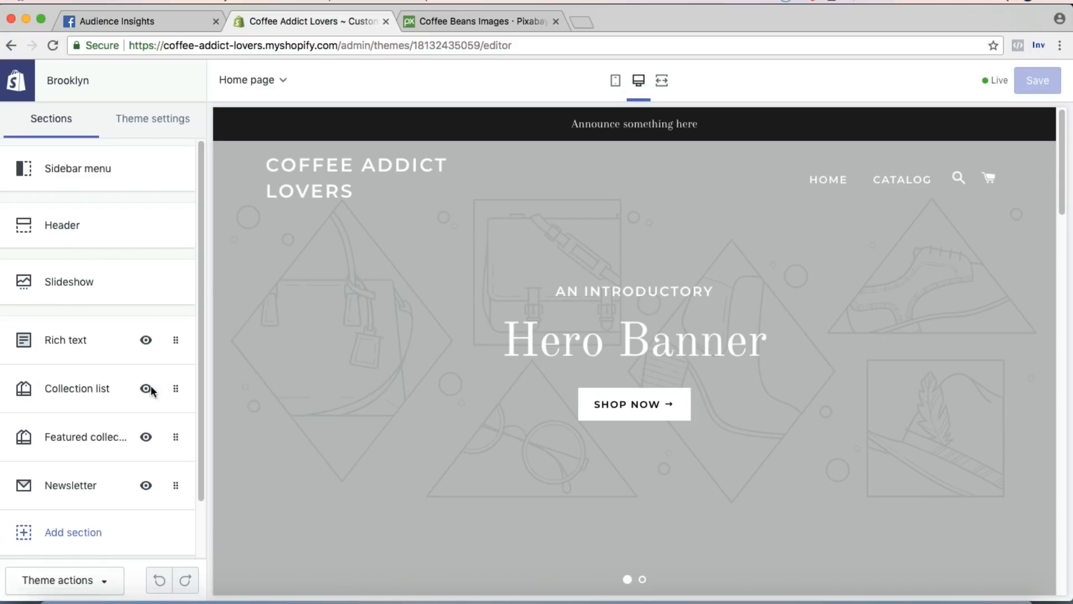
{"action": "left_click", "coordinate": [78, 299]}
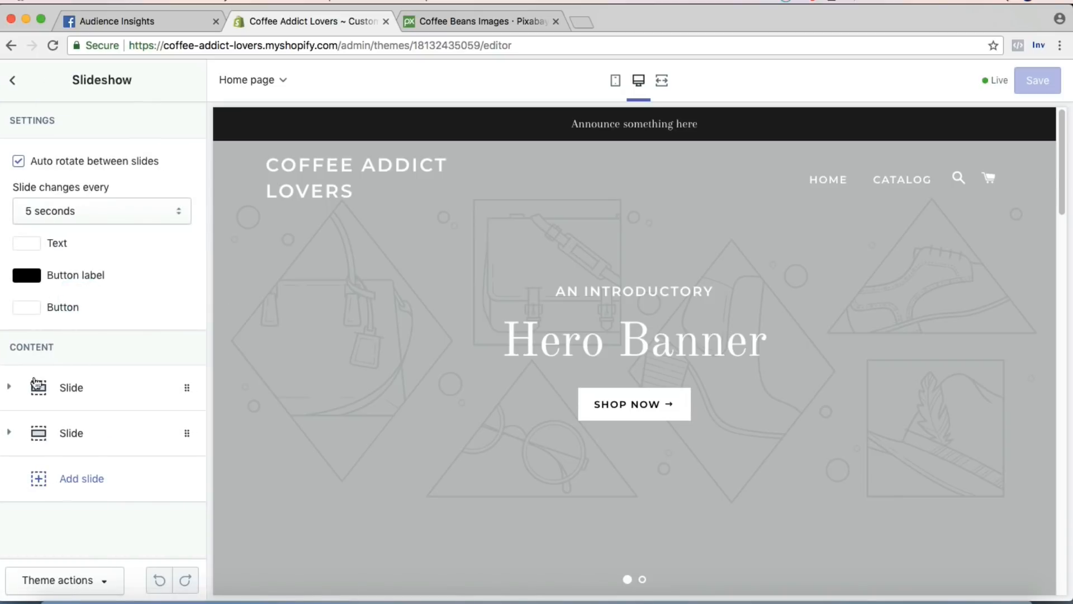
{"action": "left_click", "coordinate": [10, 386]}
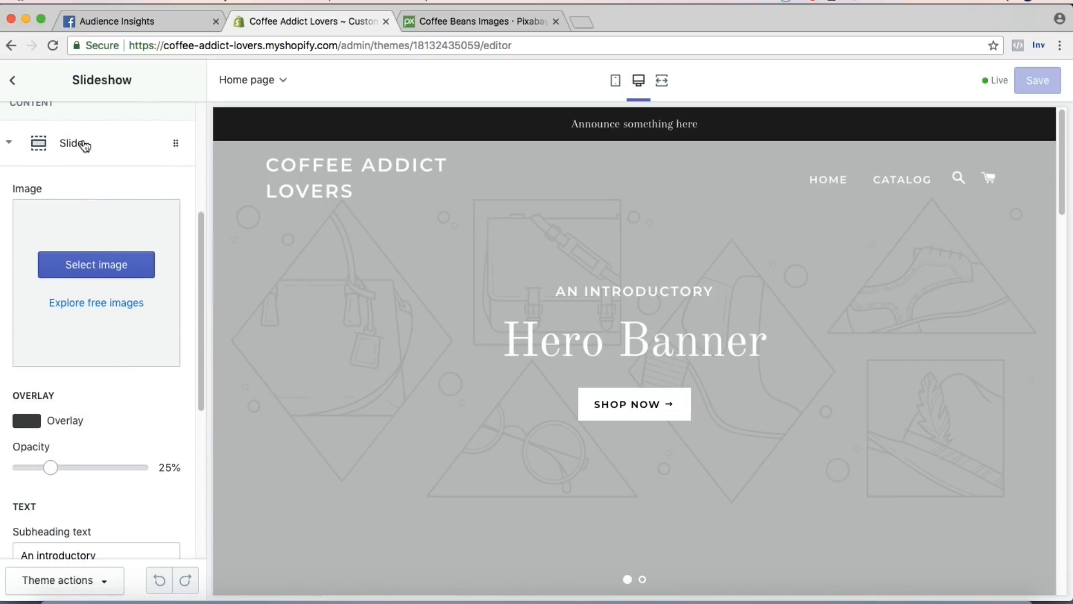
{"action": "left_click", "coordinate": [14, 81]}
{"action": "left_click", "coordinate": [83, 285]}
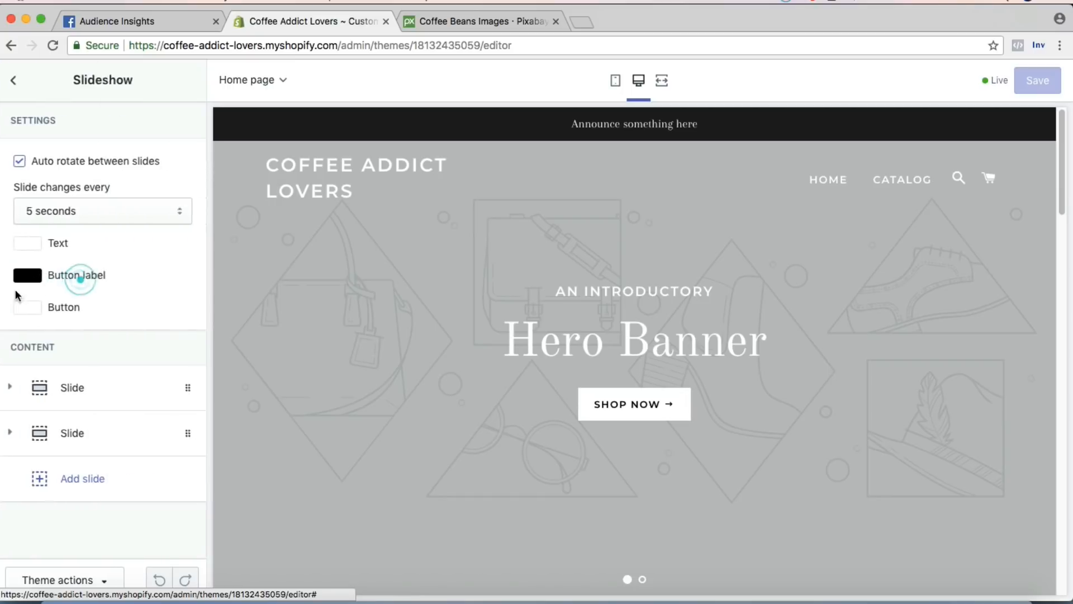
{"action": "left_click", "coordinate": [20, 391]}
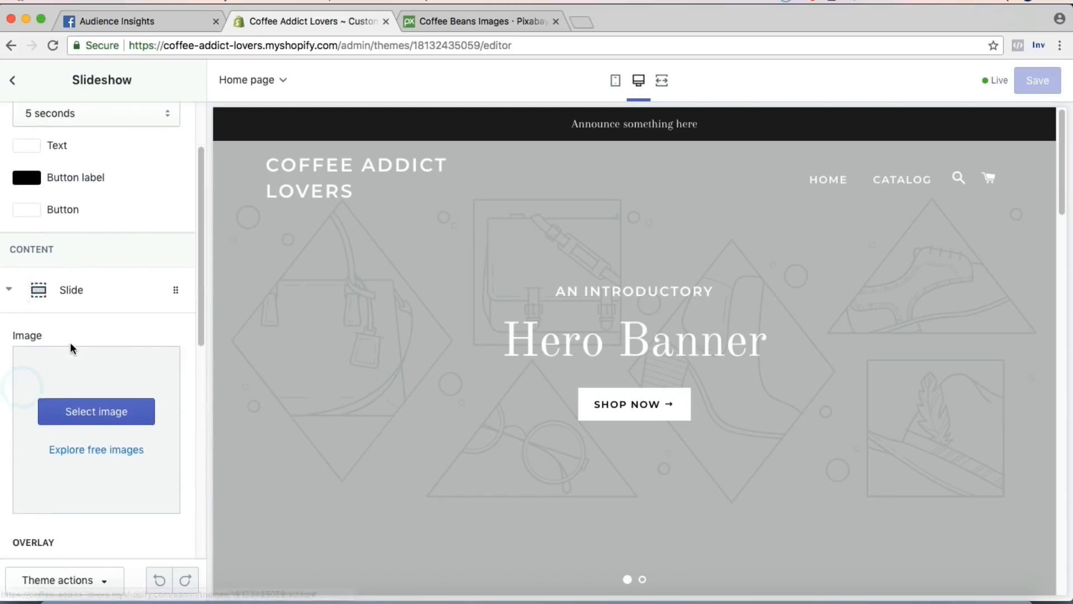
Upload the picture of the red heart-shaped coffee mug from the computer to the image library for the first slide.
{"action": "left_click", "coordinate": [100, 313]}
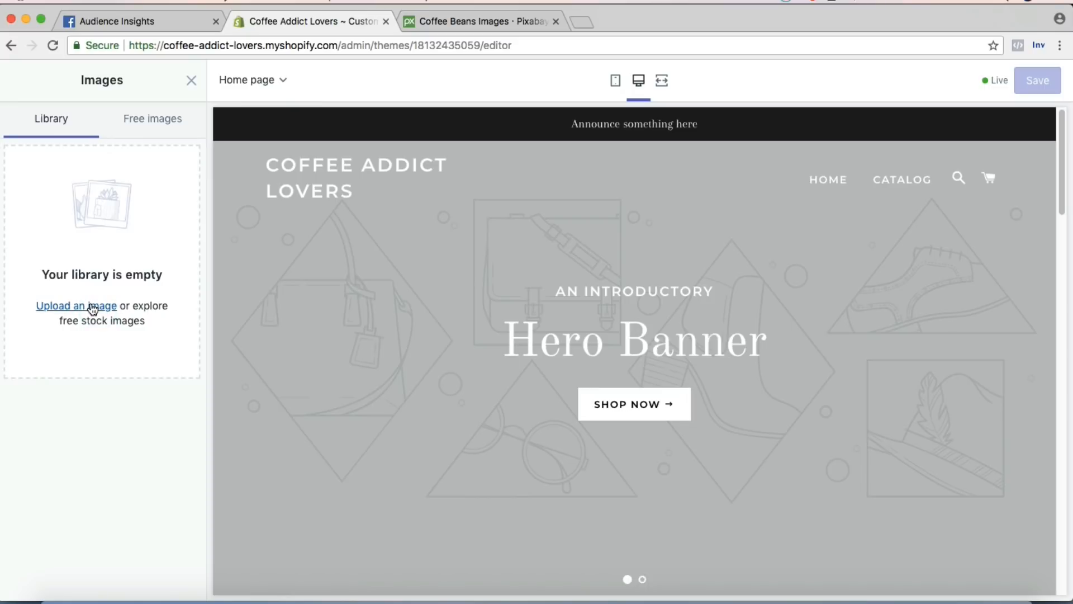
{"action": "left_click", "coordinate": [92, 308]}
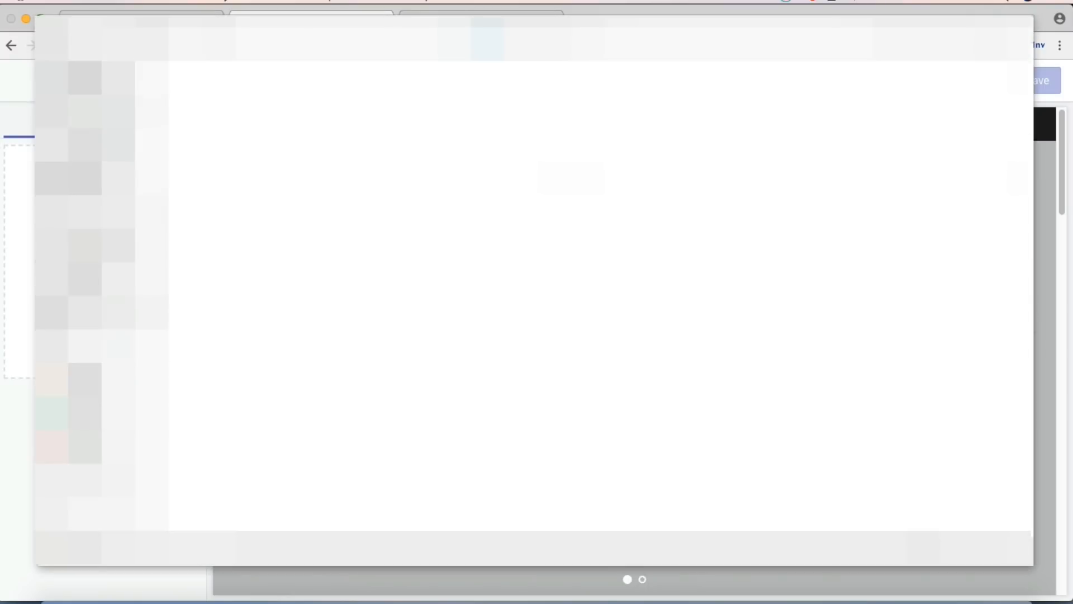
{"action": "left_click", "coordinate": [83, 278]}
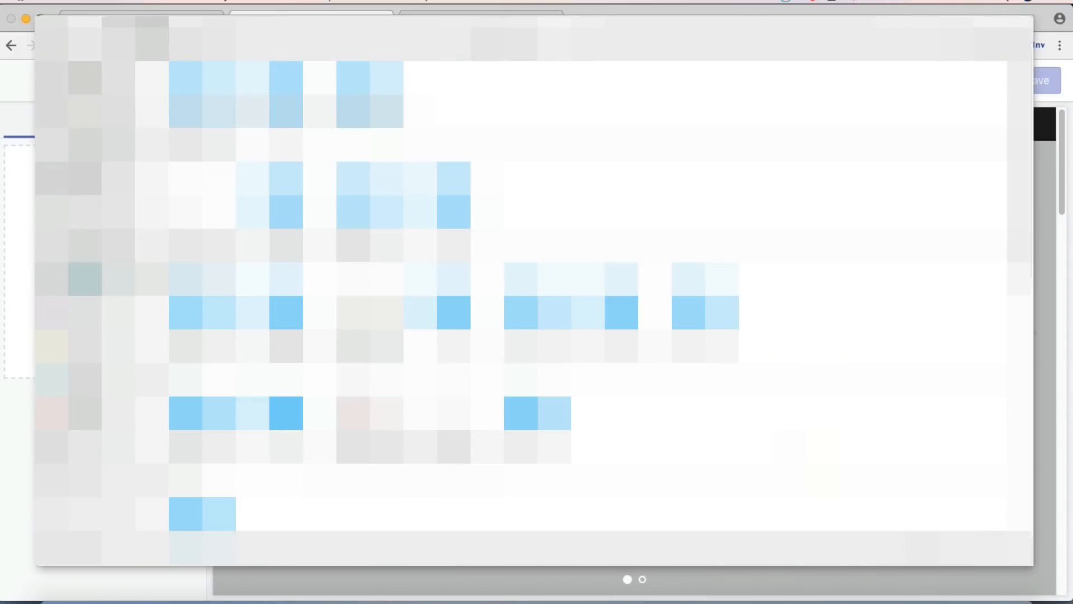
{"action": "double_click", "coordinate": [202, 93]}
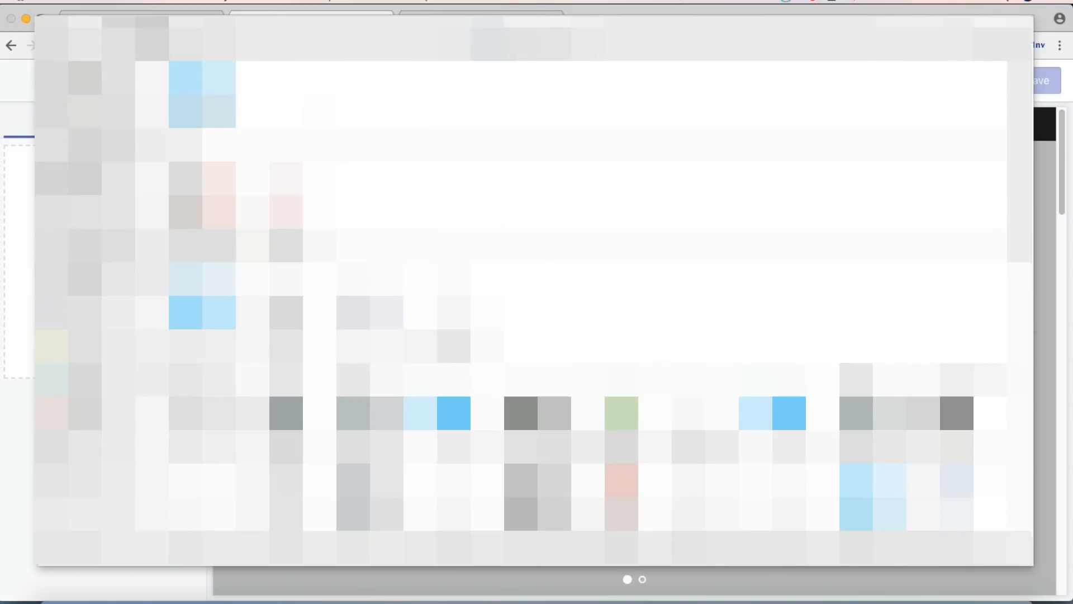
{"action": "double_click", "coordinate": [202, 92]}
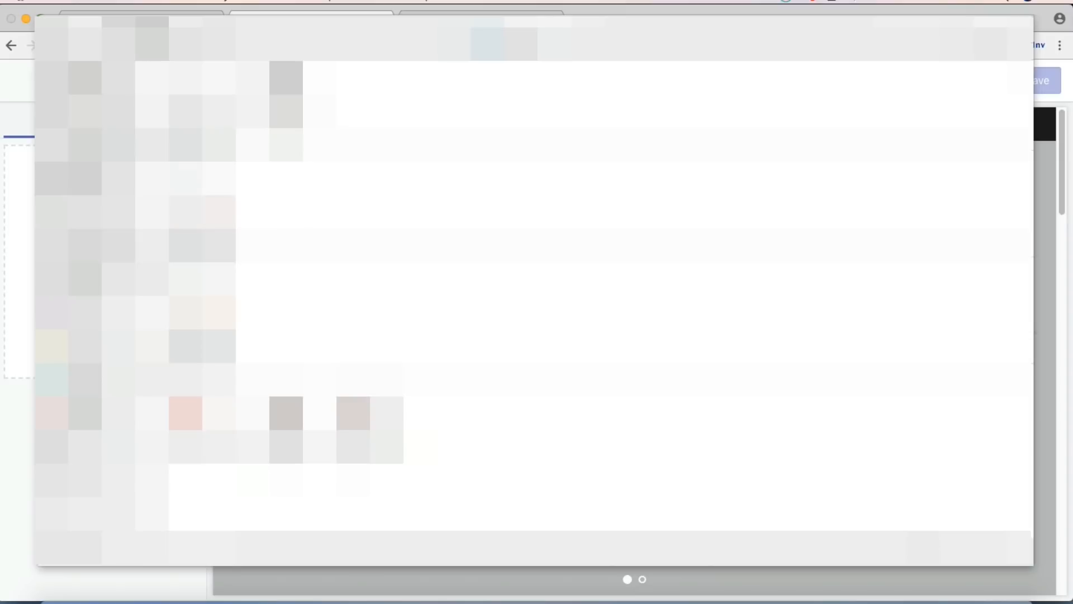
{"action": "left_click", "coordinate": [190, 246]}
{"action": "left_click", "coordinate": [1002, 547]}
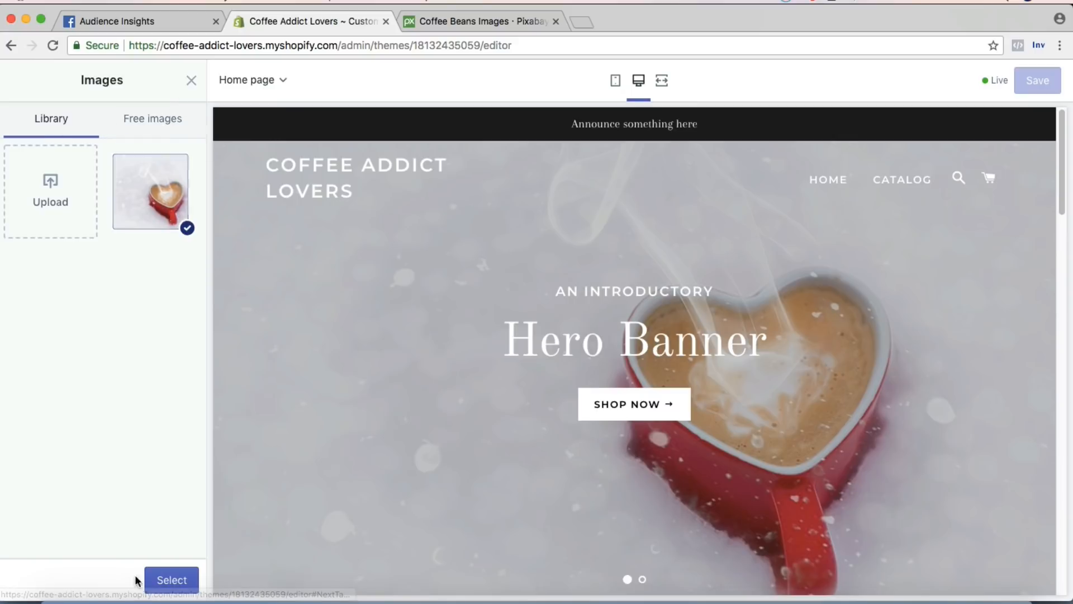
Use the uploaded coffee mug picture as the first slide's image and set its overlay opacity to 13%, saving the changes.
{"action": "left_click", "coordinate": [191, 80]}
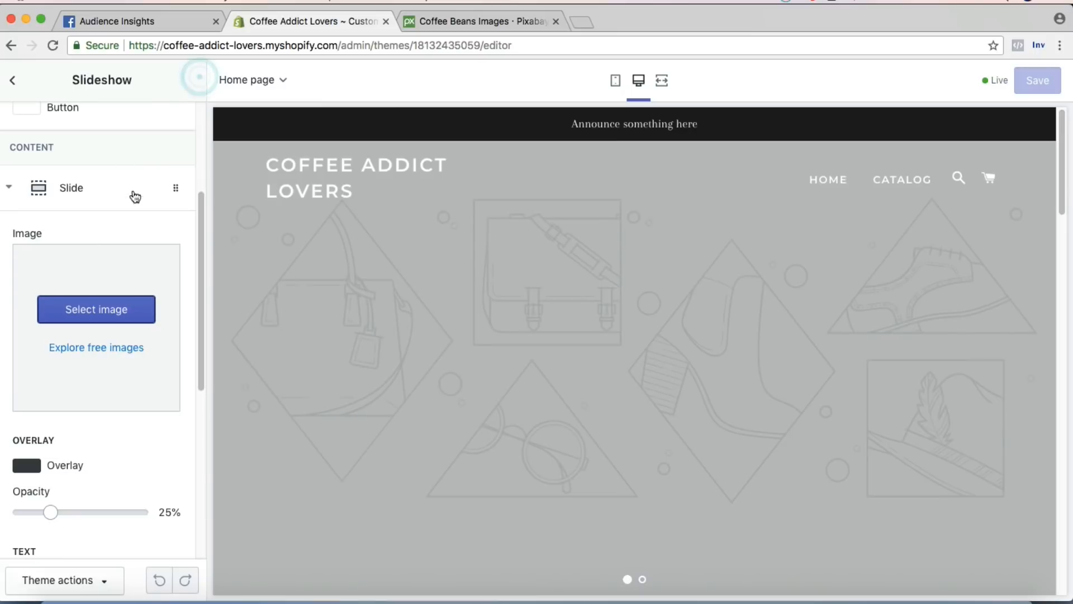
{"action": "left_click", "coordinate": [105, 315]}
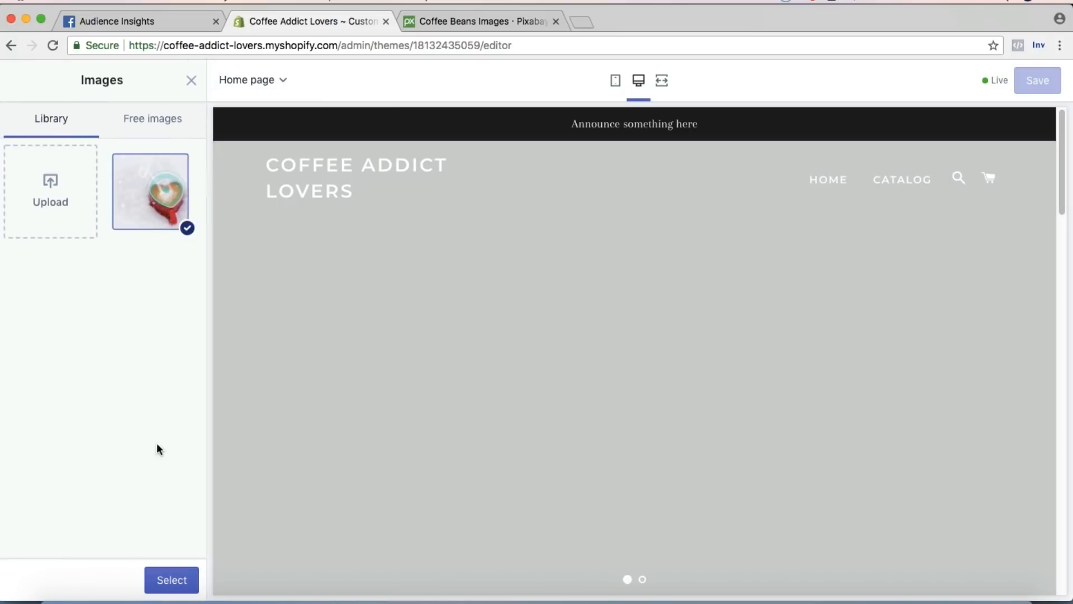
{"action": "left_click", "coordinate": [171, 579]}
{"action": "scroll", "coordinate": [125, 391], "scroll_direction": "down", "scroll_amount": 7}
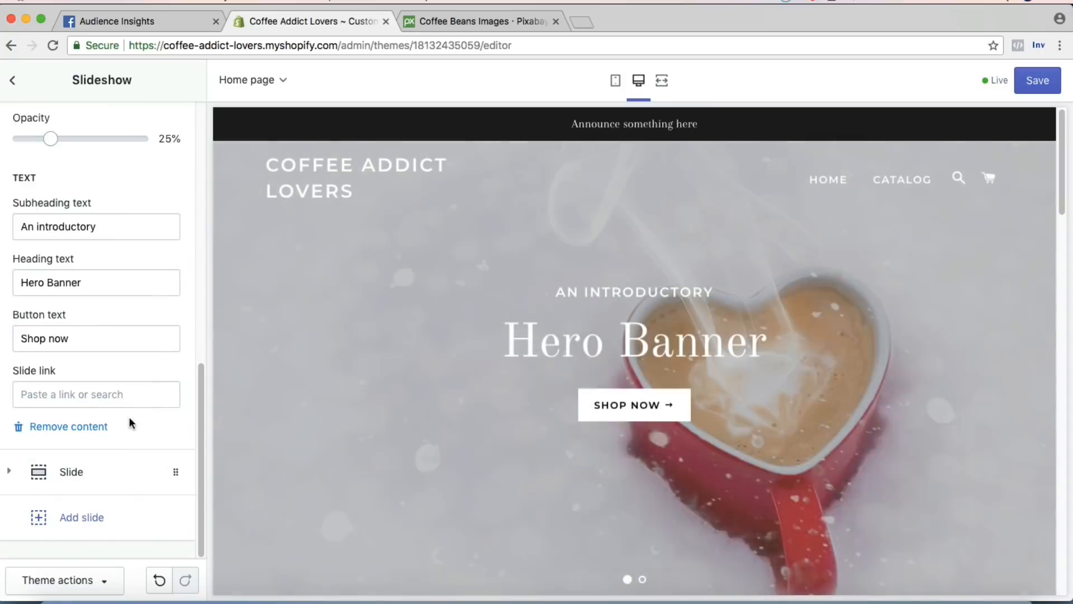
{"action": "left_click", "coordinate": [1031, 80]}
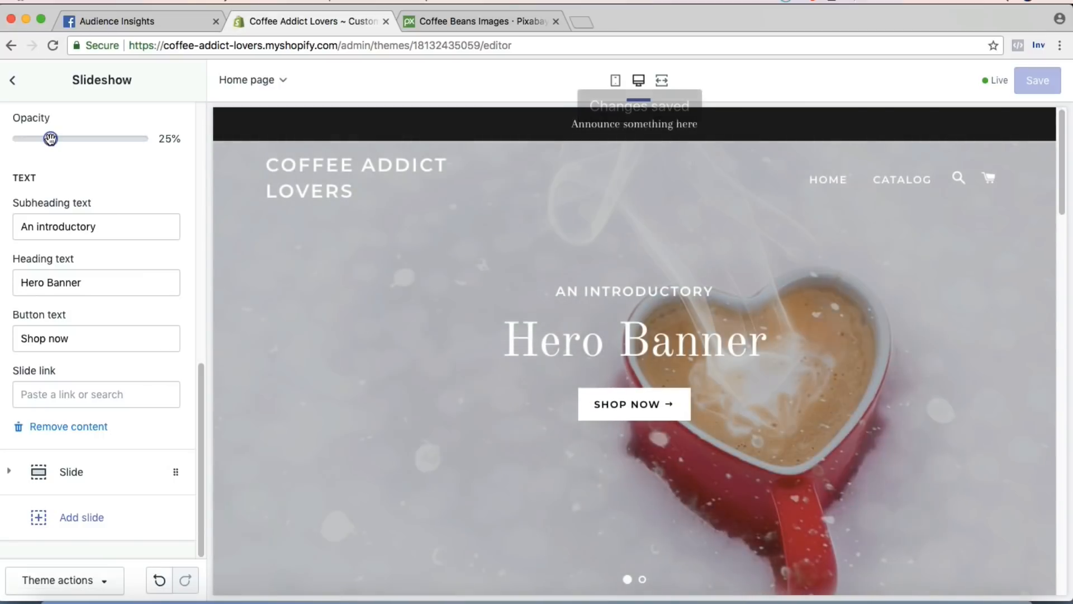
{"action": "mouse_move", "coordinate": [50, 139]}
{"action": "left_mouse_down"}
{"action": "mouse_move", "coordinate": [106, 138]}
{"action": "mouse_move", "coordinate": [37, 140]}
{"action": "mouse_move", "coordinate": [153, 142]}
{"action": "mouse_move", "coordinate": [37, 139]}
{"action": "left_mouse_up"}
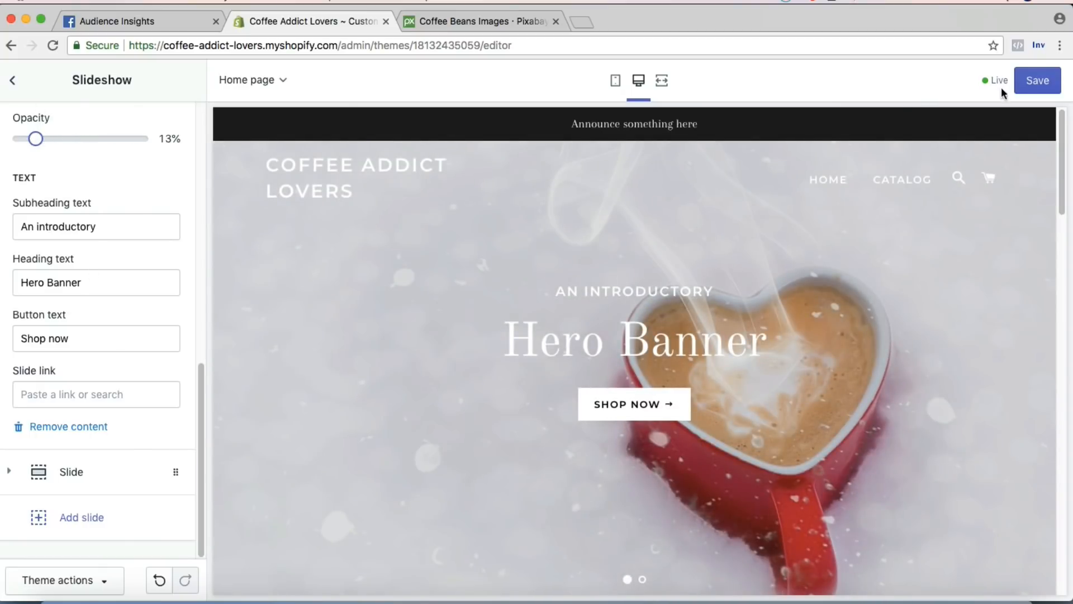
{"action": "left_click", "coordinate": [1037, 80]}
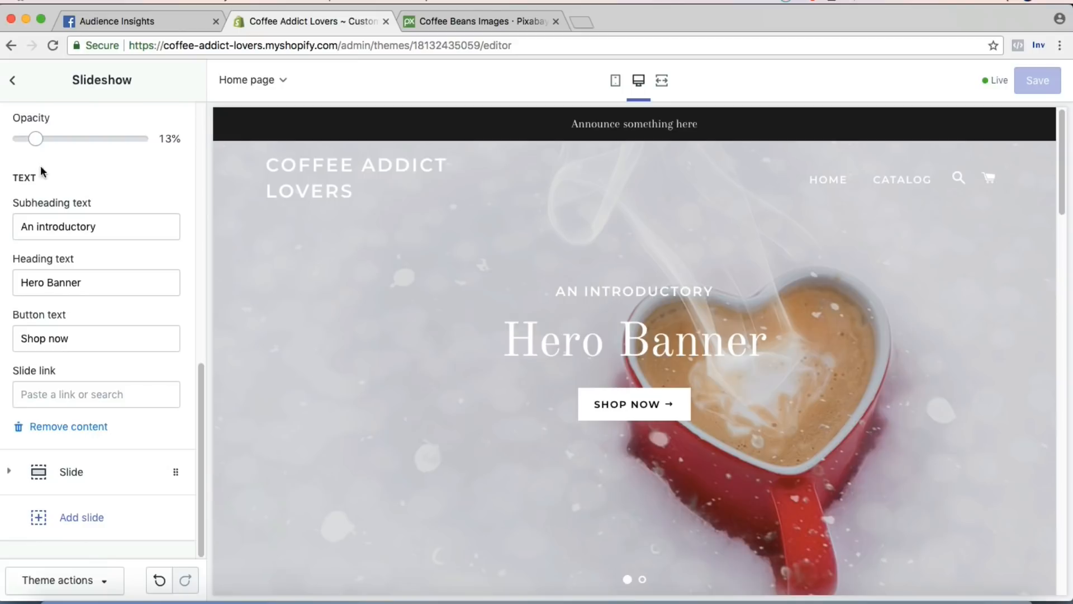
Set the first slide's subheading text to "WELCOME" and its heading text to "COFFEE LOVERS!".
{"action": "triple_click", "coordinate": [111, 227]}
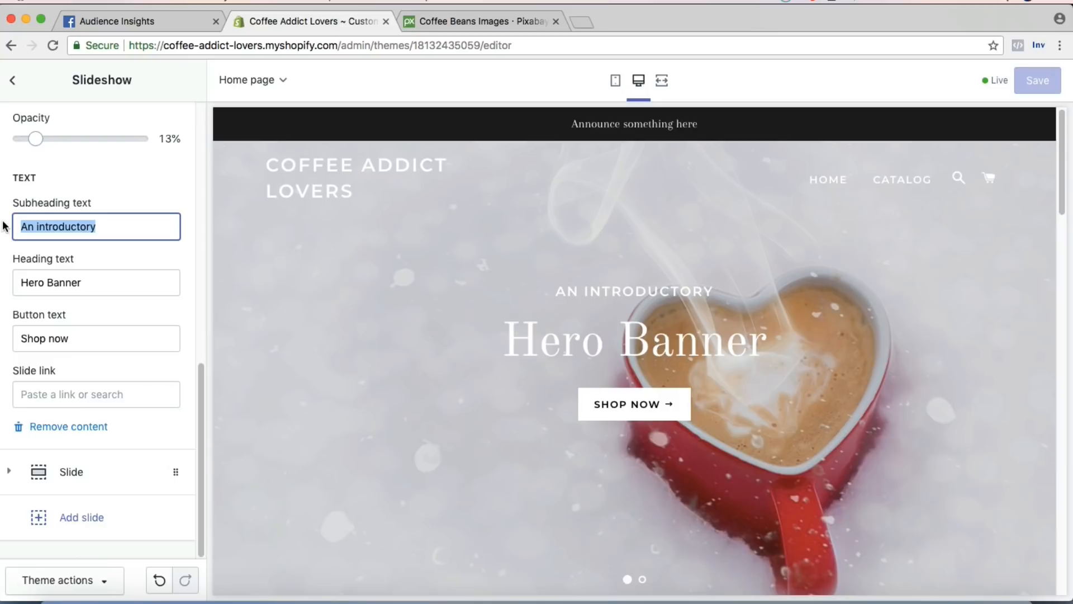
{"action": "type", "text": "we"}
{"action": "key", "text": "BackSpace"}
{"action": "type", "text": "WELCOME"}
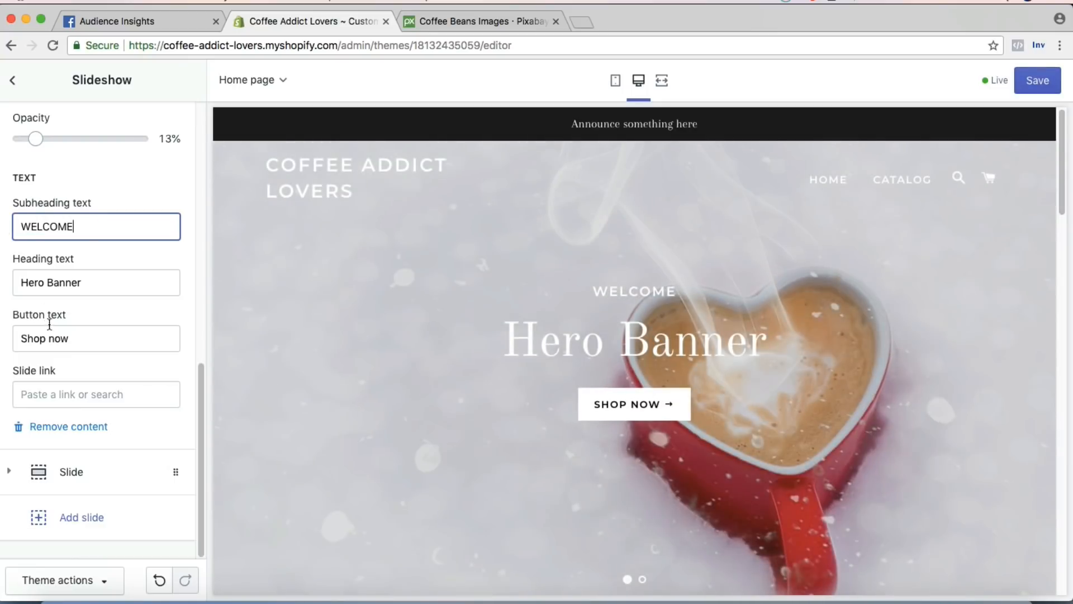
{"action": "left_click", "coordinate": [48, 281]}
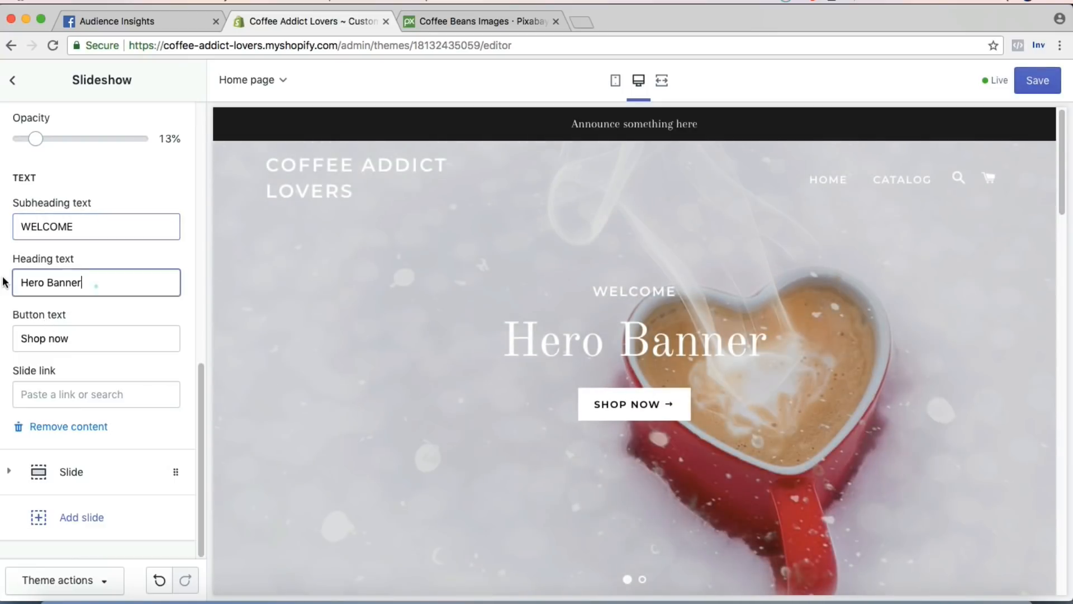
{"action": "triple_click", "coordinate": [96, 281]}
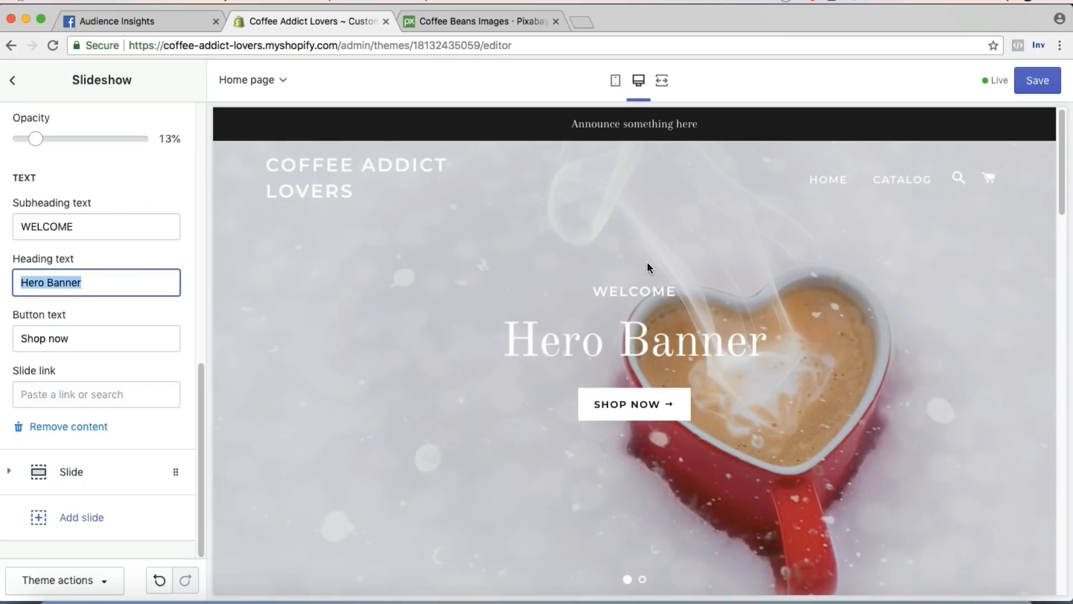
{"action": "type", "text": "COFFEE LOVERS"}
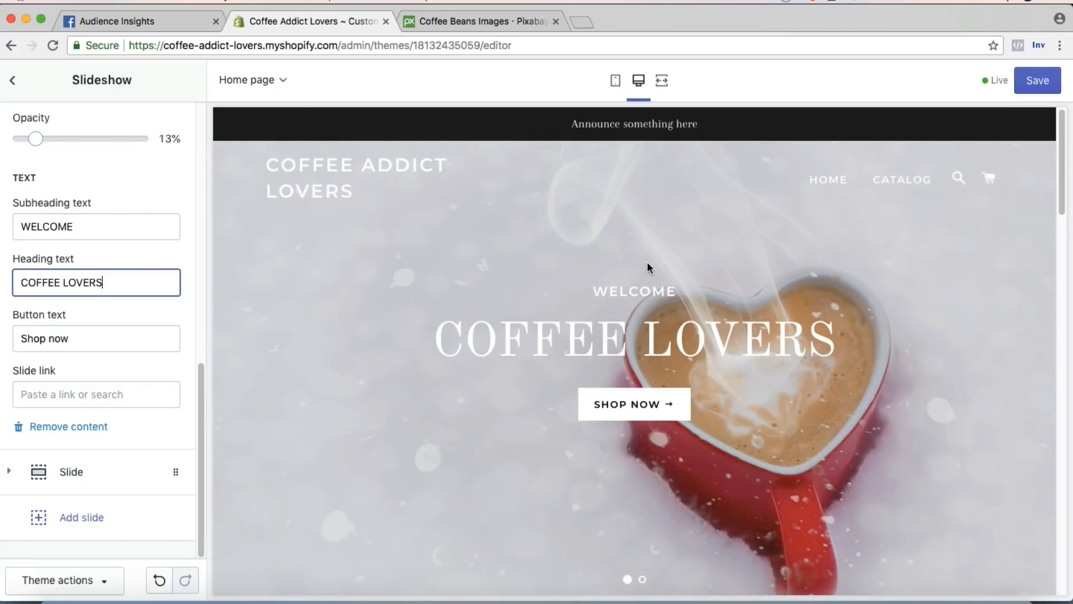
{"action": "type", "text": "!"}
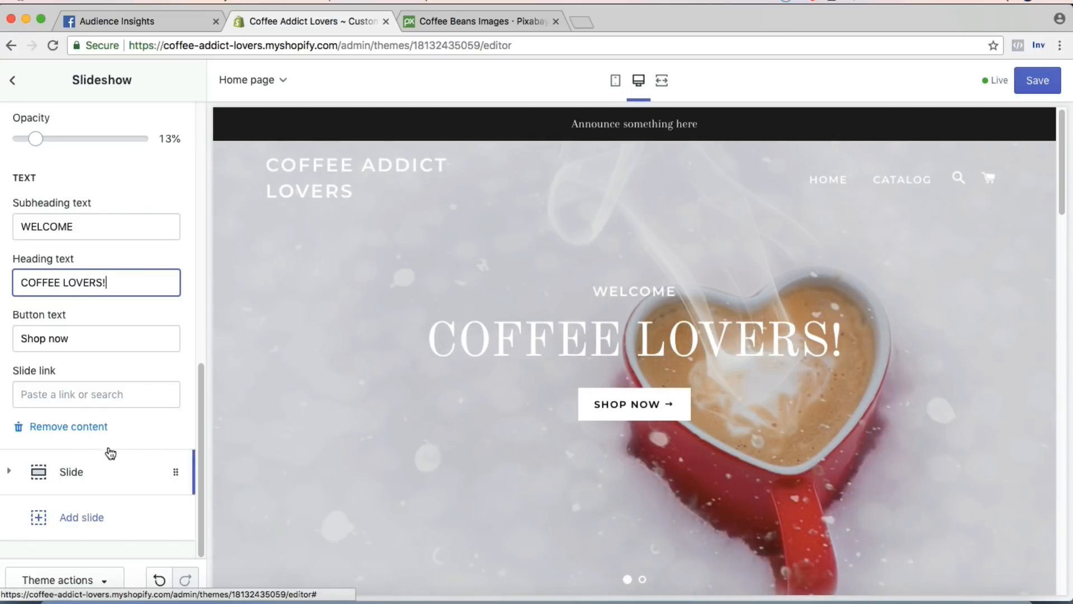
Save the first slide's text changes and open the Header section's logo settings.
{"action": "left_click", "coordinate": [1038, 87]}
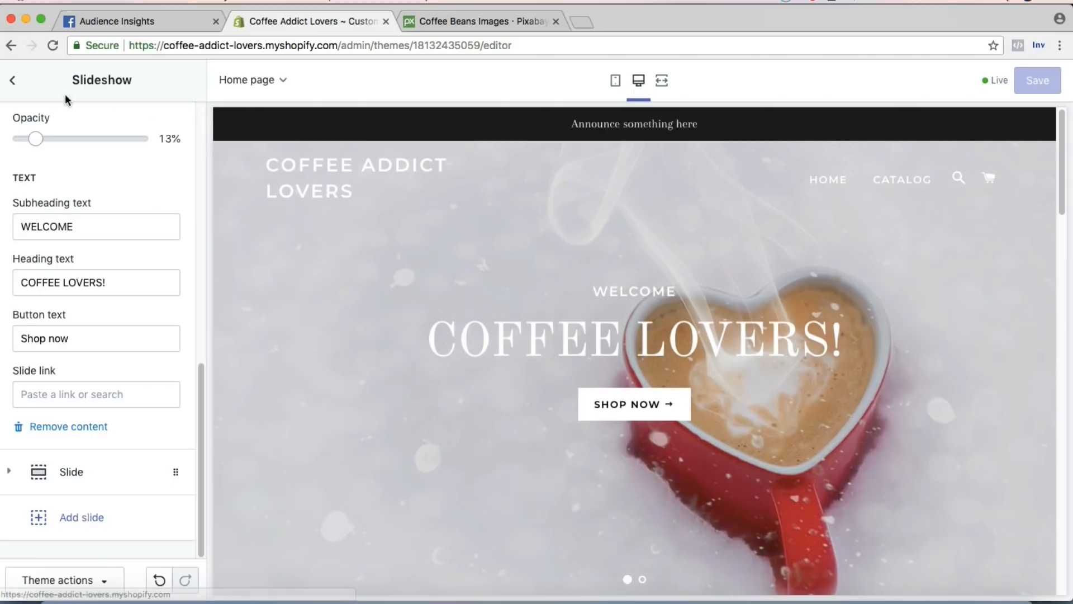
{"action": "left_click", "coordinate": [14, 82]}
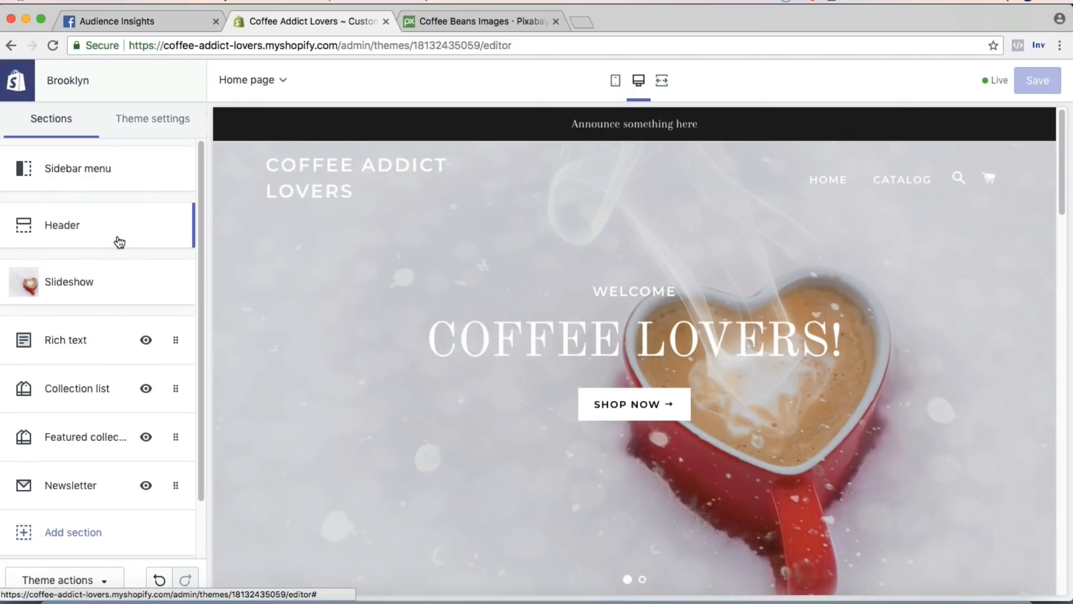
{"action": "left_click", "coordinate": [84, 228]}
{"action": "scroll", "coordinate": [97, 190], "scroll_direction": "down", "scroll_amount": 5}
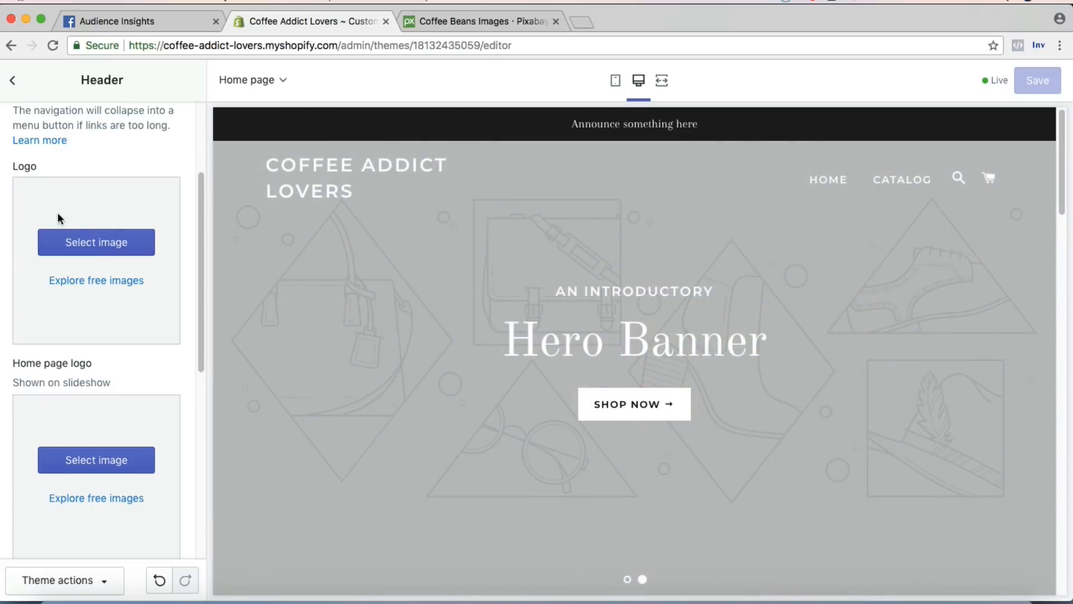
Upload the Coffee Shop Apparel logo from the computer to the image library for the header.
{"action": "left_click", "coordinate": [97, 252]}
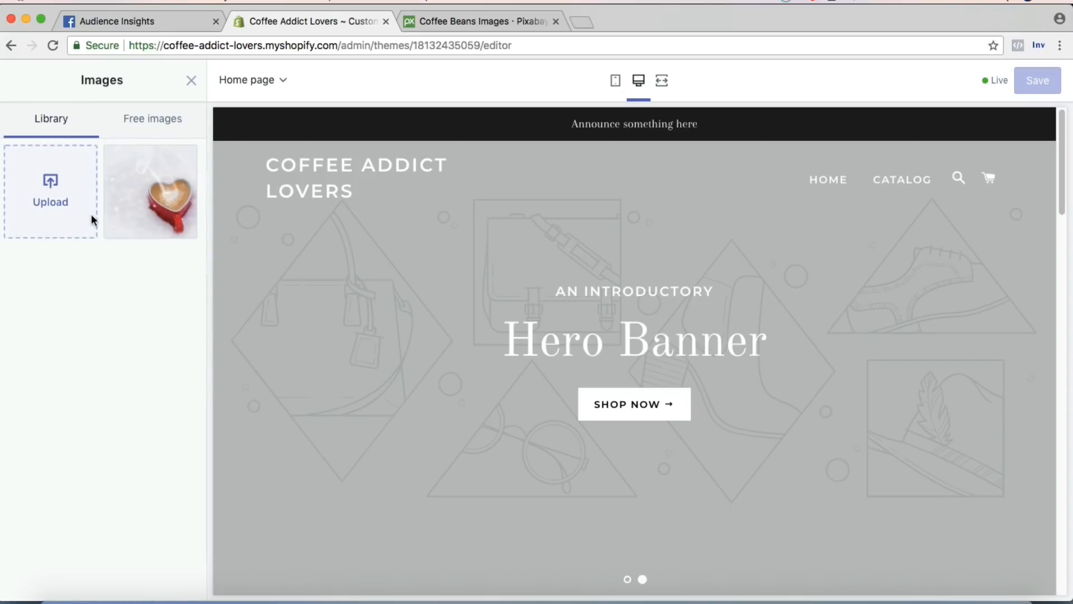
{"action": "left_click", "coordinate": [79, 199]}
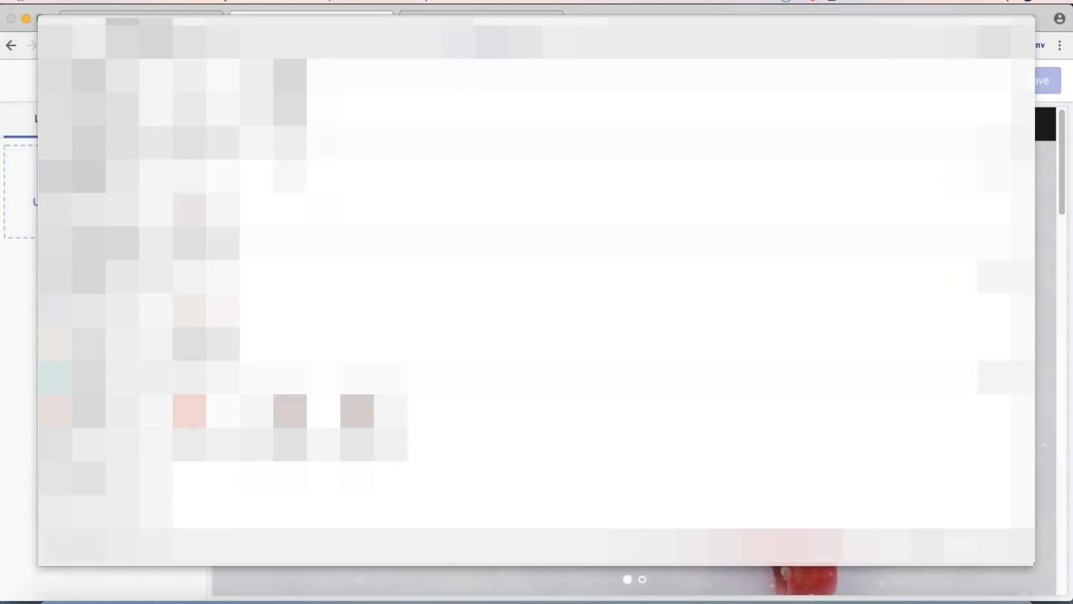
{"action": "left_click", "coordinate": [191, 310]}
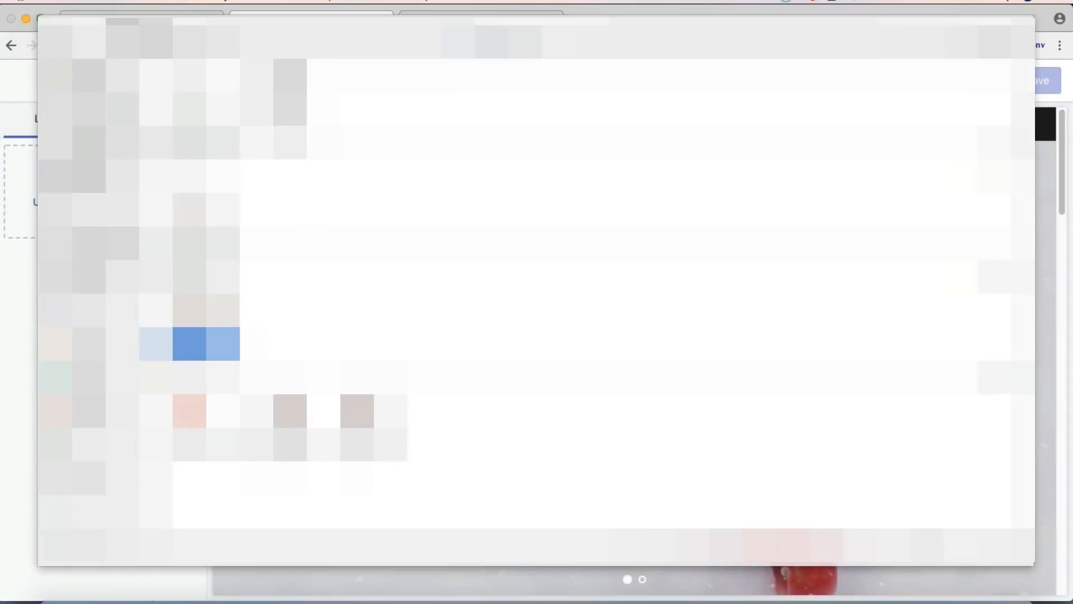
{"action": "left_click", "coordinate": [1005, 550]}
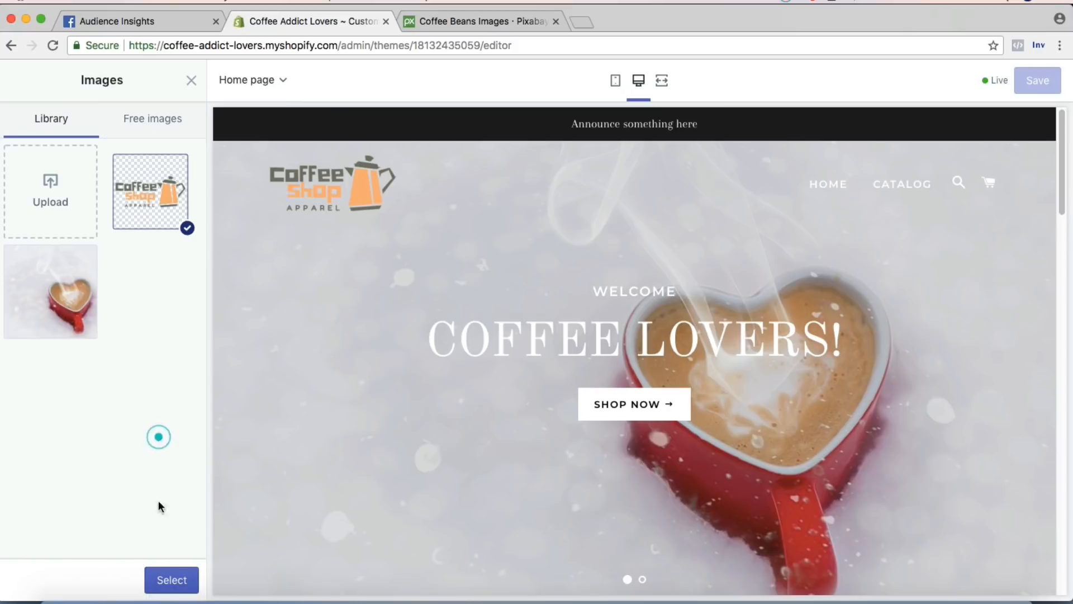
Use the uploaded Coffee Shop Apparel image as the header logo and save the theme.
{"action": "left_click", "coordinate": [149, 206]}
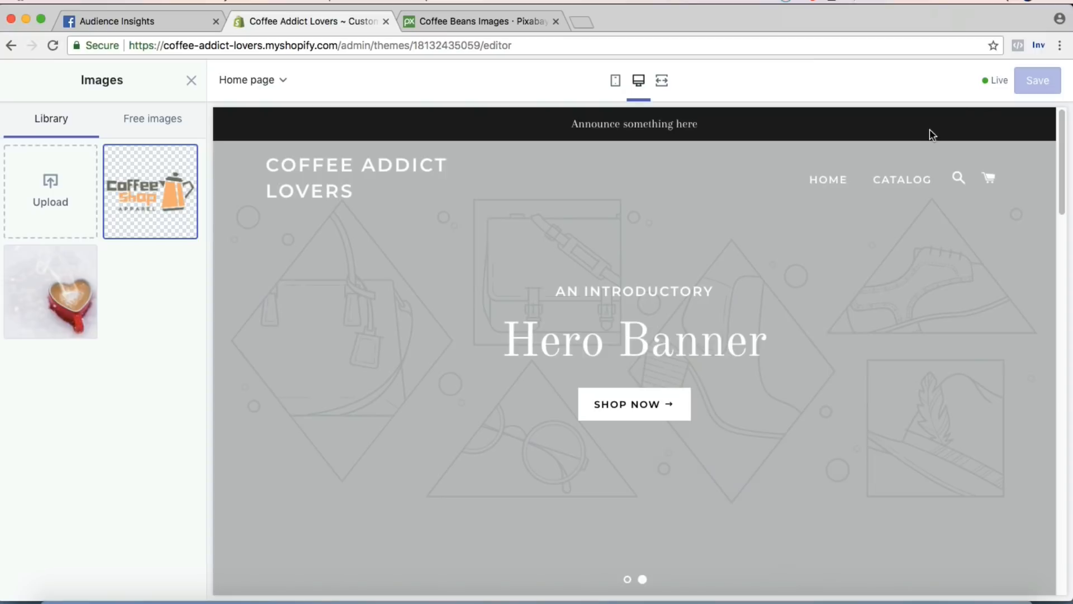
{"action": "left_click", "coordinate": [164, 200]}
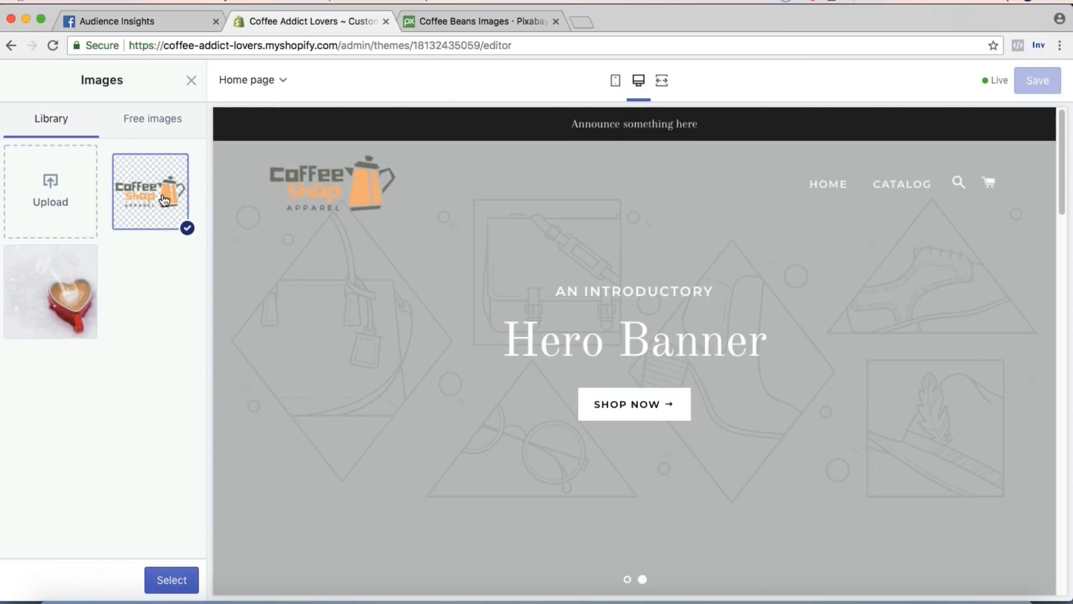
{"action": "left_click", "coordinate": [180, 579]}
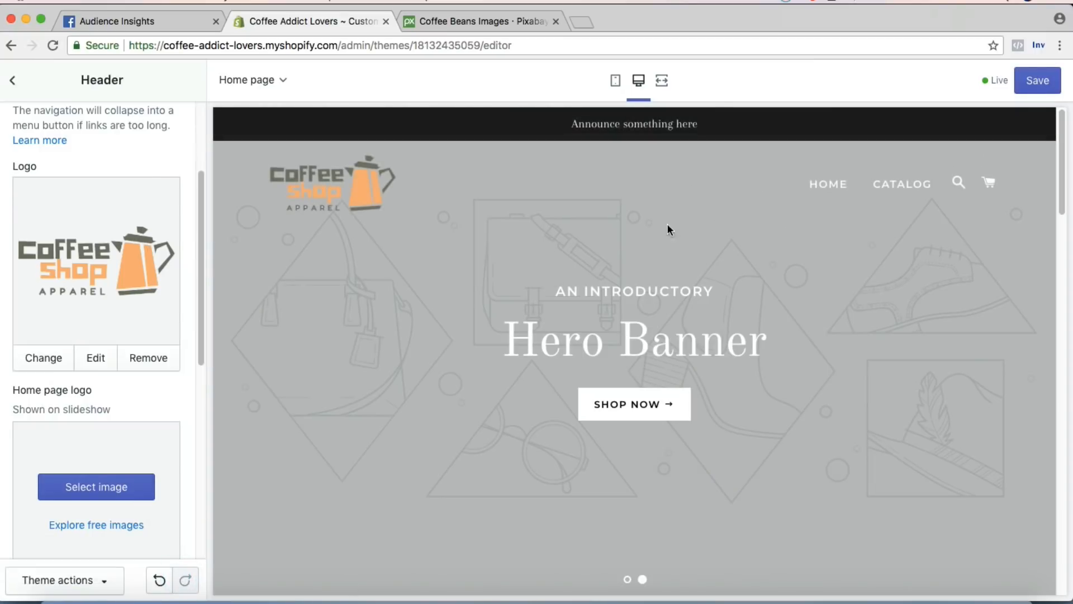
{"action": "left_click", "coordinate": [1046, 81]}
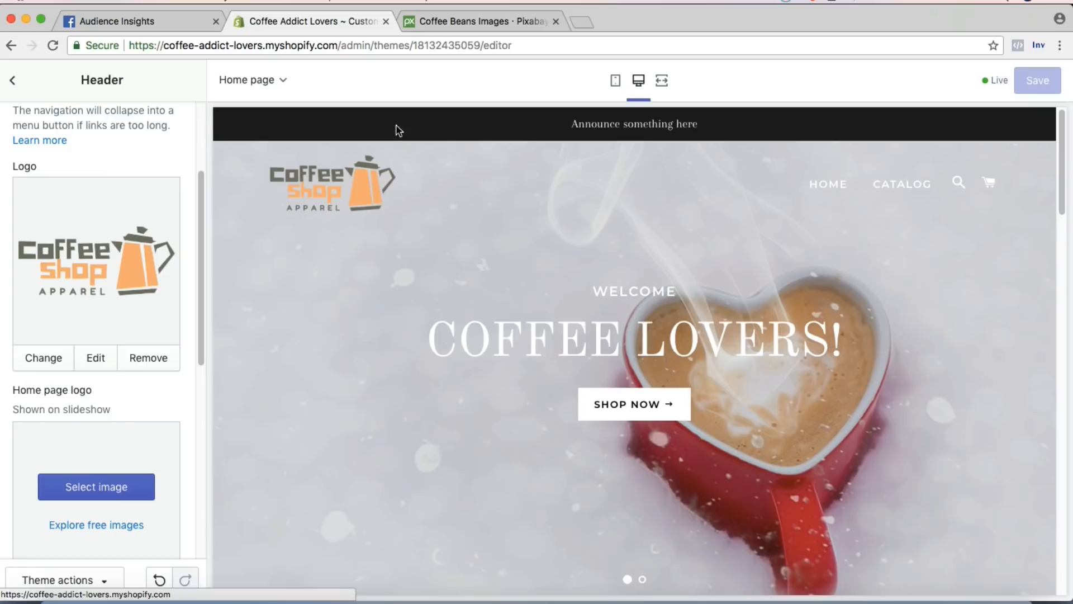
Review the home page preview from the header logo down to the collection list.
{"action": "scroll", "coordinate": [497, 255], "scroll_direction": "down", "scroll_amount": 2}
{"action": "scroll", "coordinate": [498, 253], "scroll_direction": "up", "scroll_amount": 2}
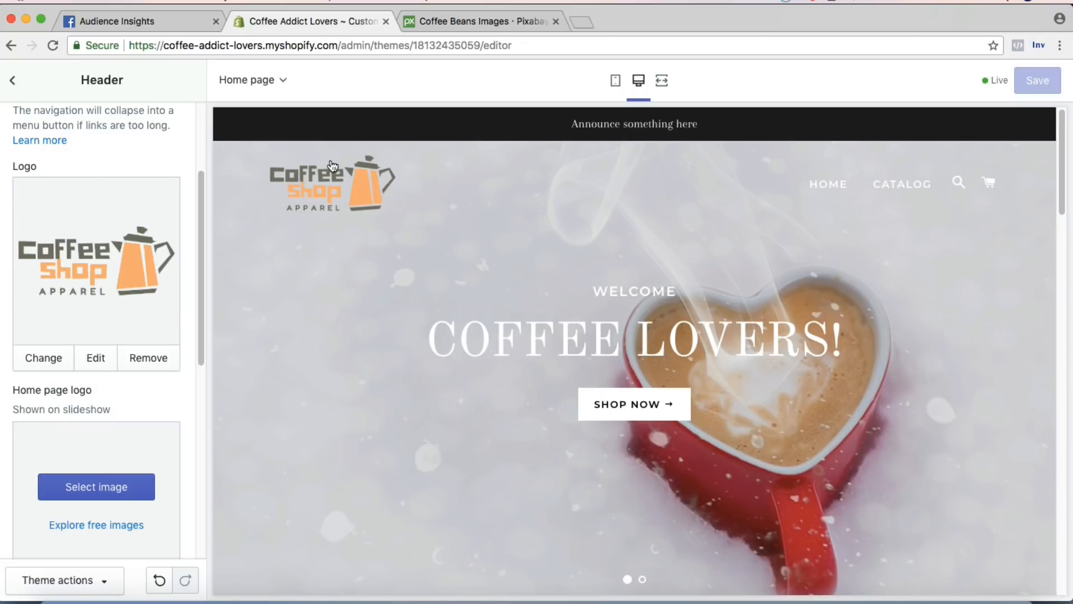
{"action": "scroll", "coordinate": [484, 235], "scroll_direction": "down", "scroll_amount": 5}
{"action": "scroll", "coordinate": [514, 262], "scroll_direction": "up", "scroll_amount": 5}
{"action": "scroll", "coordinate": [503, 302], "scroll_direction": "down", "scroll_amount": 8}
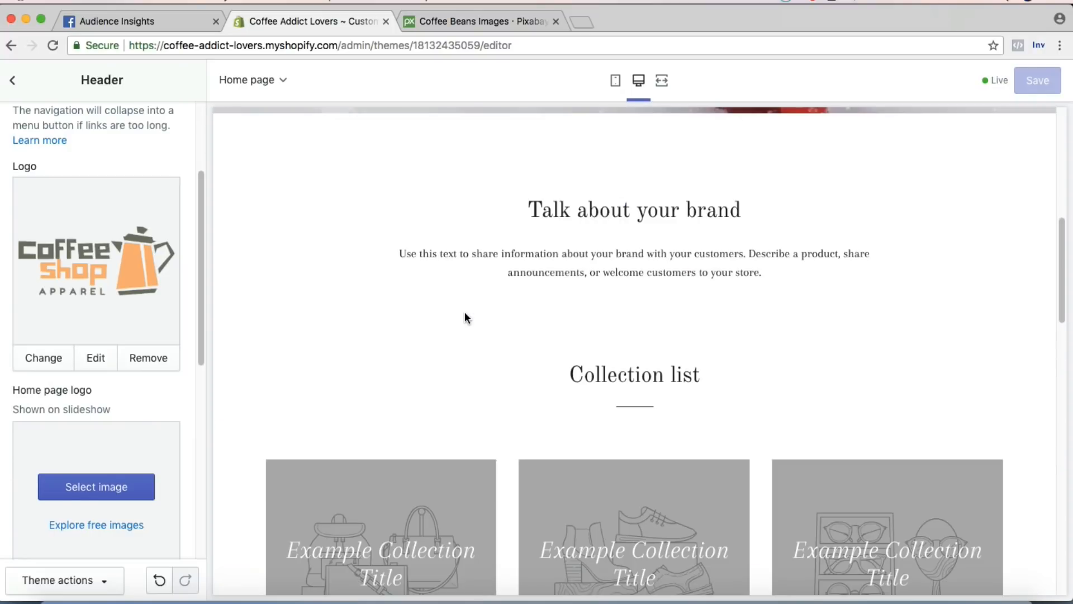
{"action": "scroll", "coordinate": [386, 299], "scroll_direction": "up", "scroll_amount": 8}
{"action": "scroll", "coordinate": [162, 371], "scroll_direction": "up", "scroll_amount": 3}
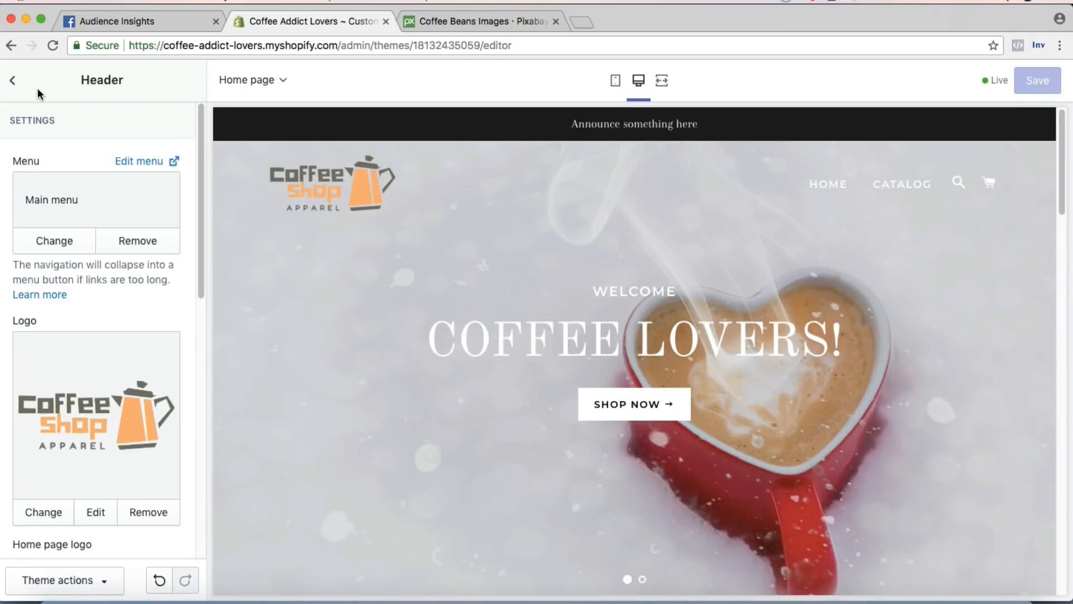
Open the theme's color settings and examine how the home page sections look in the preview.
{"action": "left_click", "coordinate": [14, 82]}
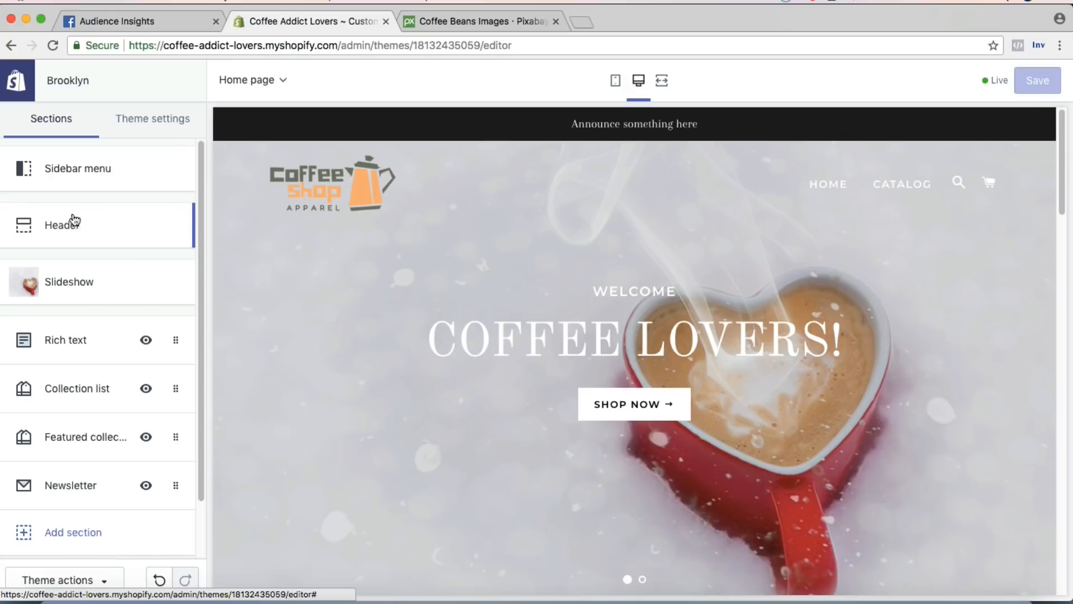
{"action": "left_click", "coordinate": [119, 124]}
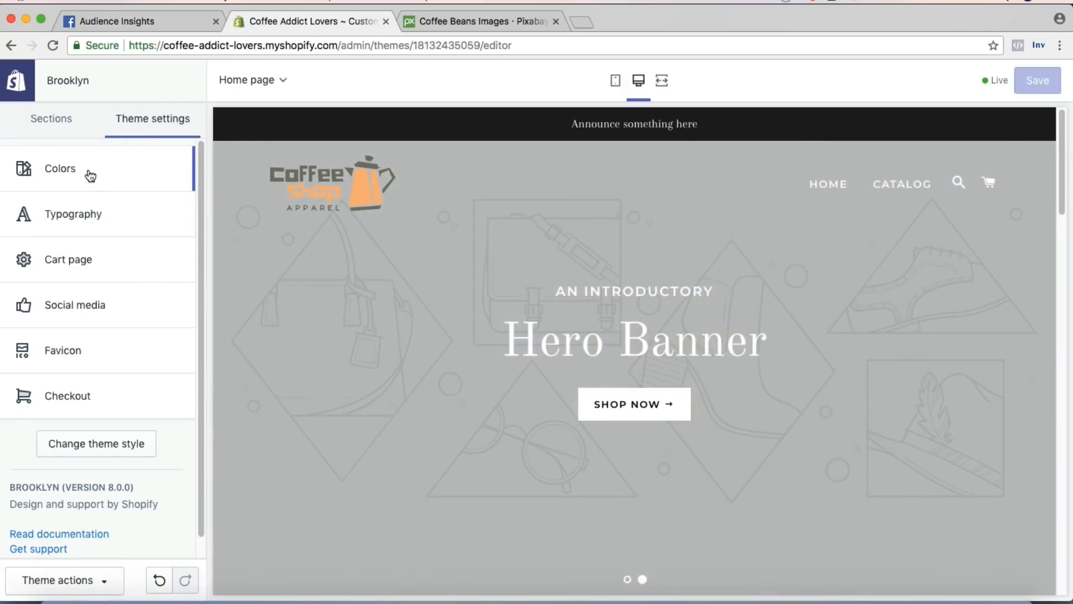
{"action": "left_click", "coordinate": [88, 173]}
{"action": "left_click", "coordinate": [21, 80]}
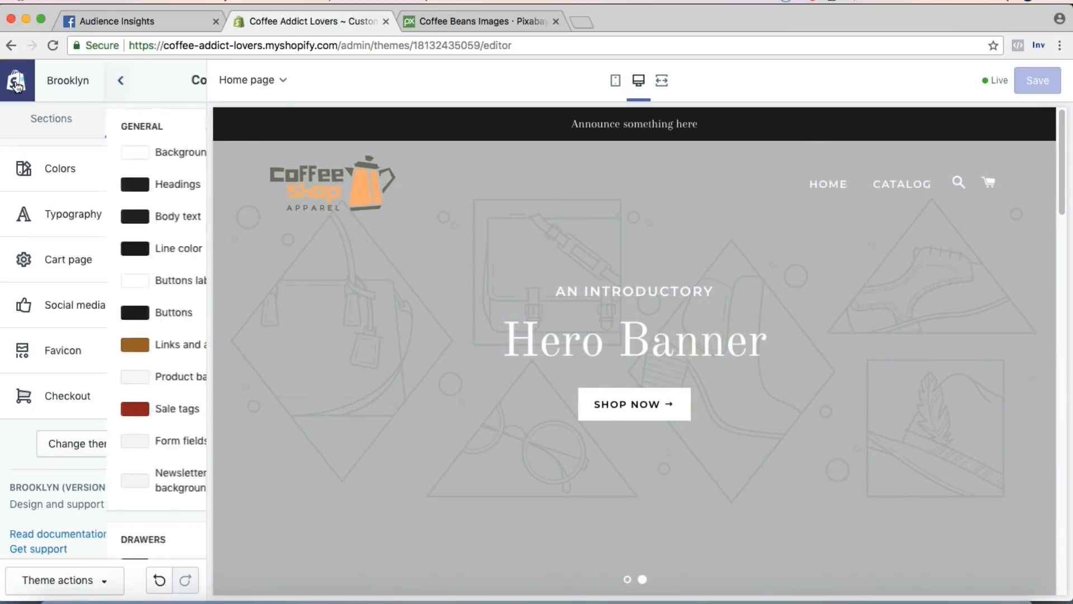
{"action": "left_click", "coordinate": [50, 169]}
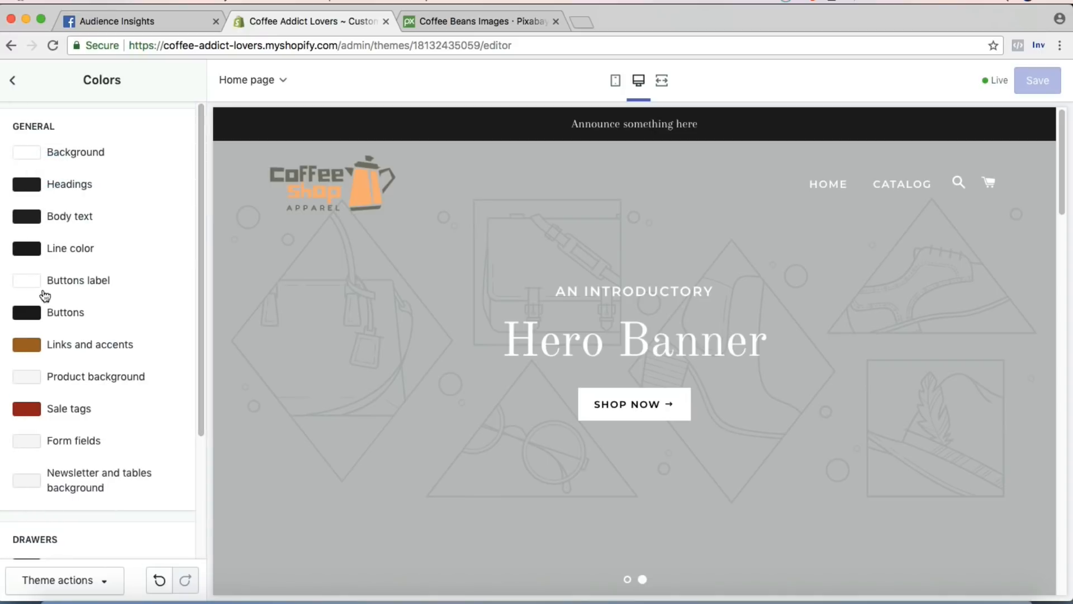
{"action": "scroll", "coordinate": [494, 302], "scroll_direction": "down", "scroll_amount": 15}
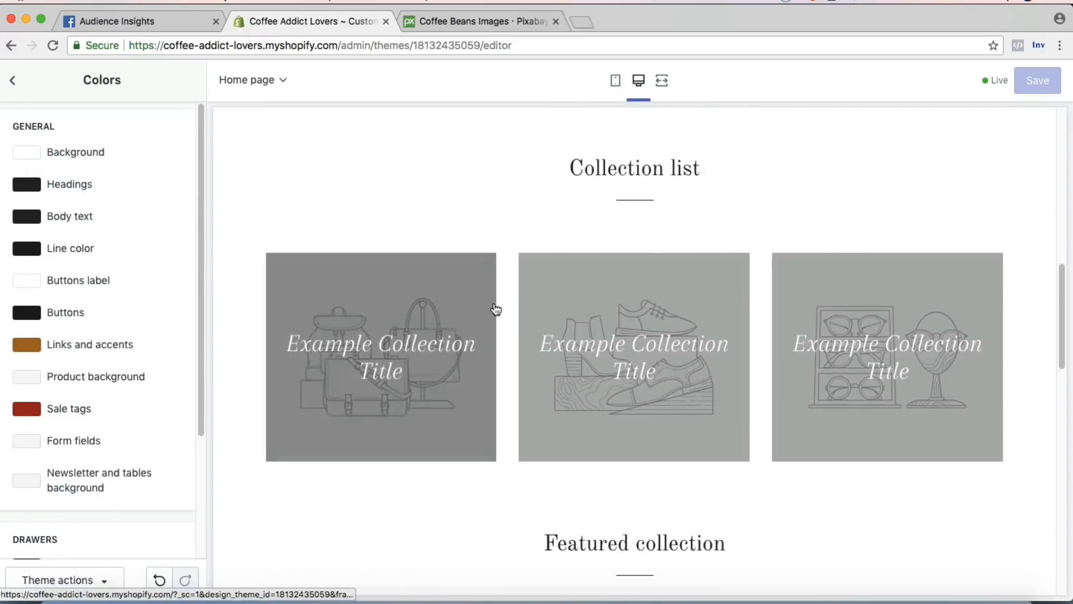
{"action": "scroll", "coordinate": [496, 307], "scroll_direction": "up", "scroll_amount": 15}
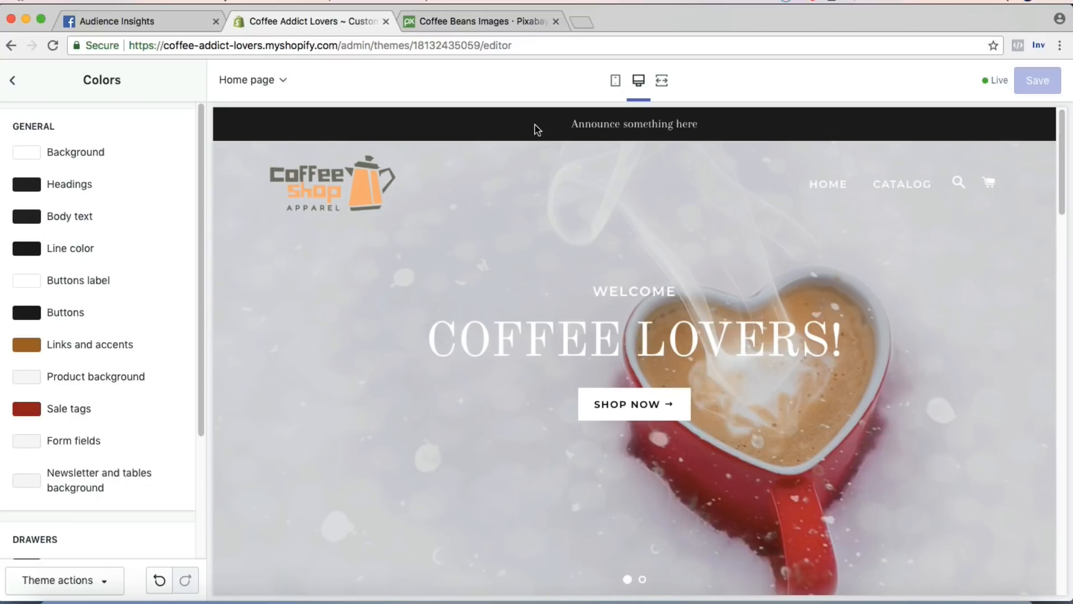
Open Google in a new browser tab and search its images for "COFFEE".
{"action": "left_click", "coordinate": [582, 21]}
{"action": "type", "text": "G"}
{"action": "key", "text": "Return"}
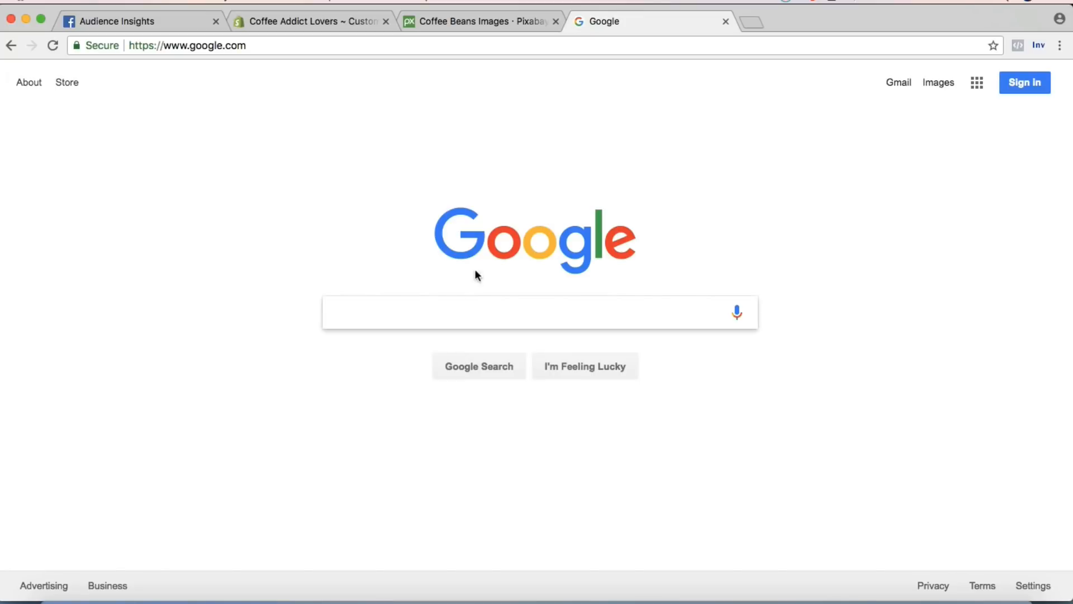
{"action": "type", "text": "COFFEE"}
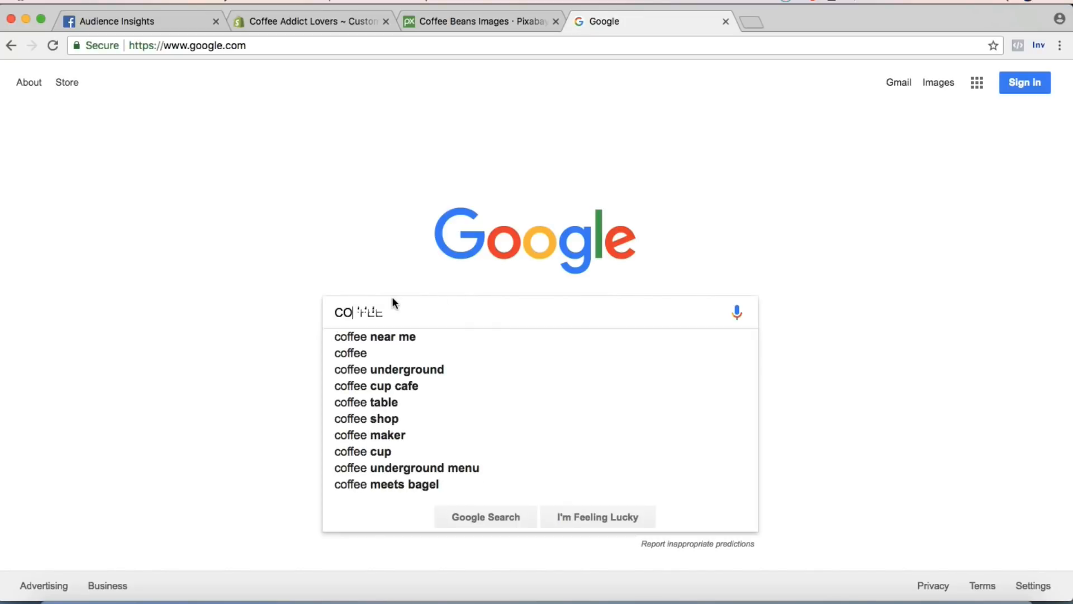
{"action": "key", "text": "Return"}
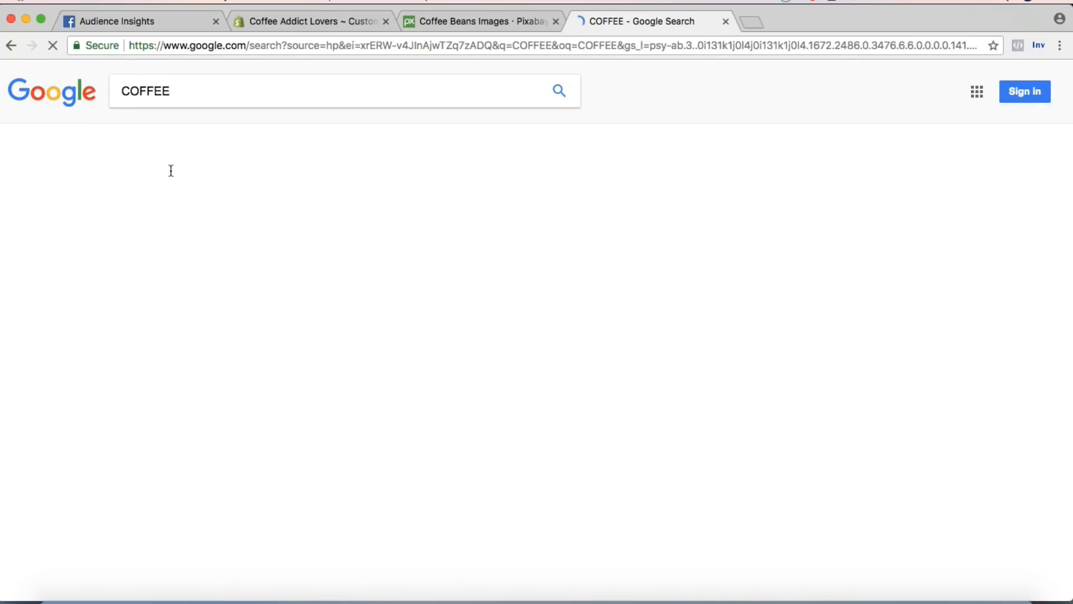
{"action": "left_click", "coordinate": [218, 134]}
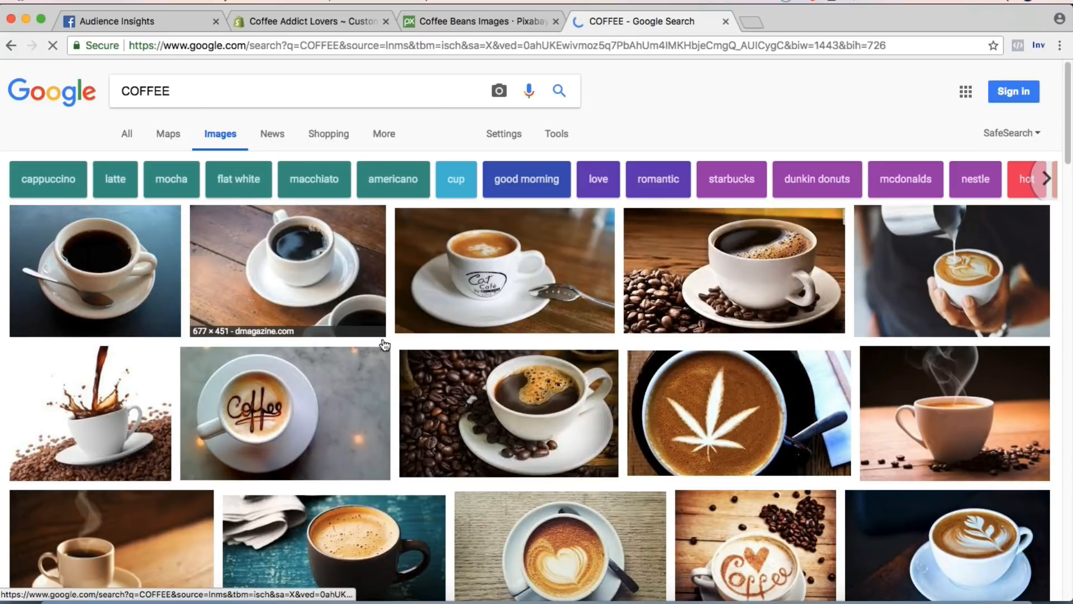
Examine the coffee image results and the Pixabay coffee beans page for colors, and return to the Shopify theme editor.
{"action": "scroll", "coordinate": [436, 310], "scroll_direction": "down", "scroll_amount": 5}
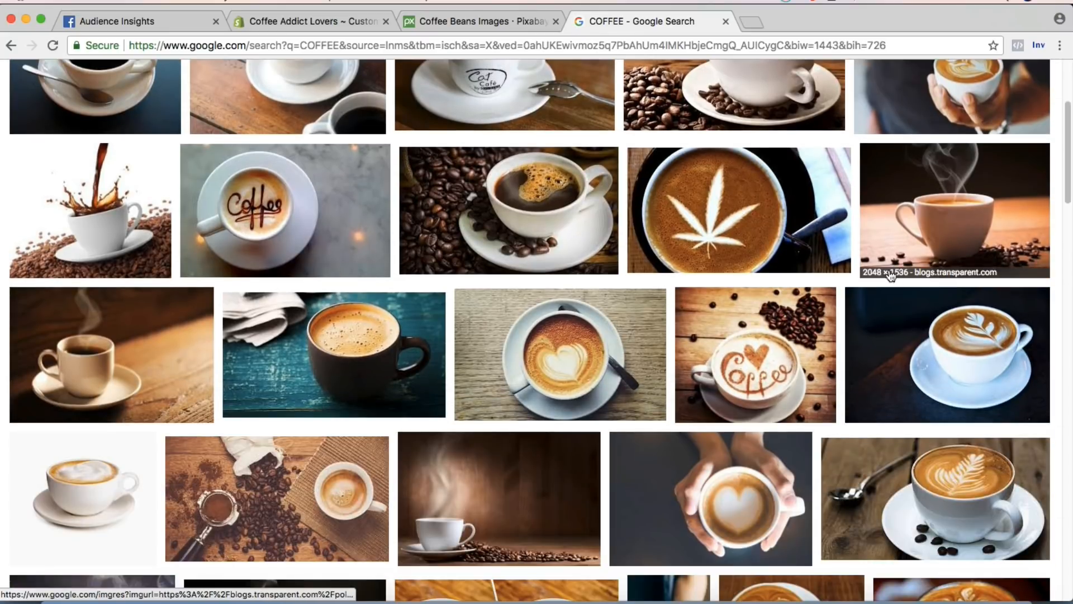
{"action": "scroll", "coordinate": [724, 394], "scroll_direction": "down", "scroll_amount": 4}
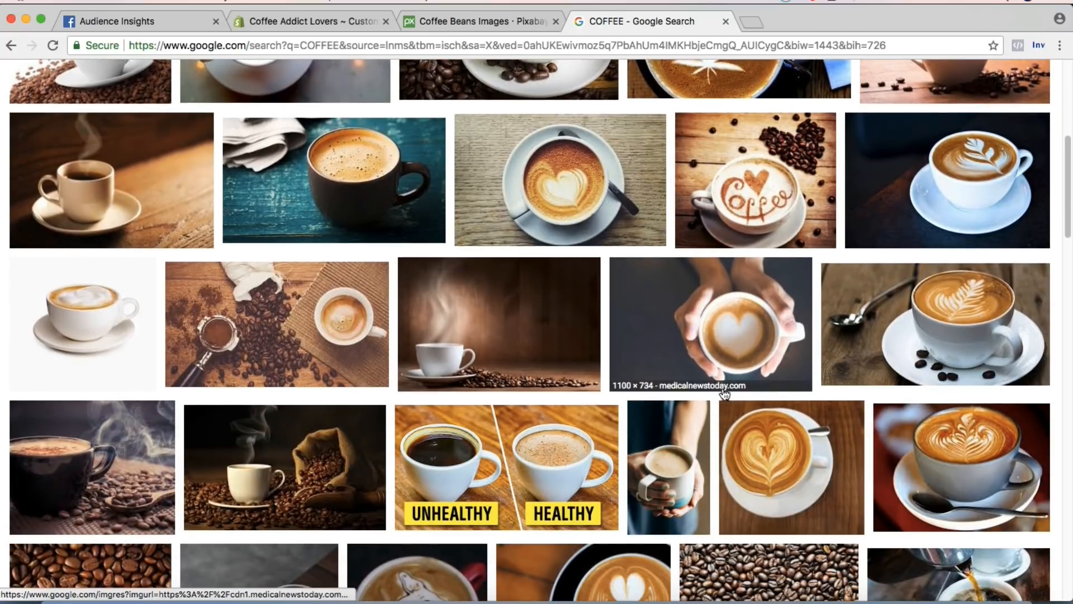
{"action": "scroll", "coordinate": [725, 394], "scroll_direction": "down", "scroll_amount": 5}
{"action": "scroll", "coordinate": [483, 384], "scroll_direction": "up", "scroll_amount": 10}
{"action": "scroll", "coordinate": [483, 384], "scroll_direction": "up", "scroll_amount": 3}
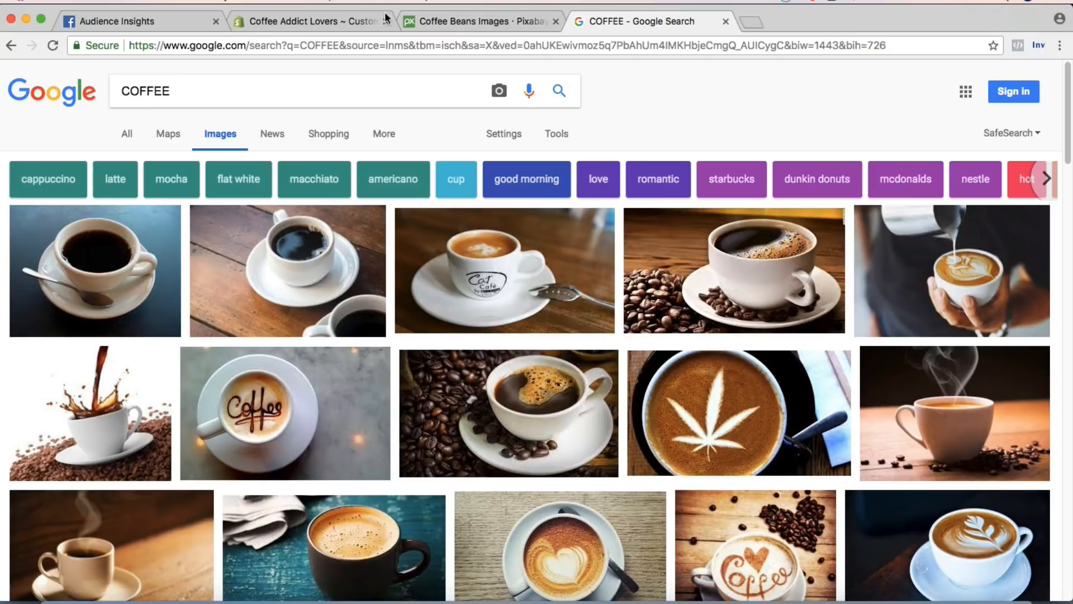
{"action": "left_click", "coordinate": [441, 19]}
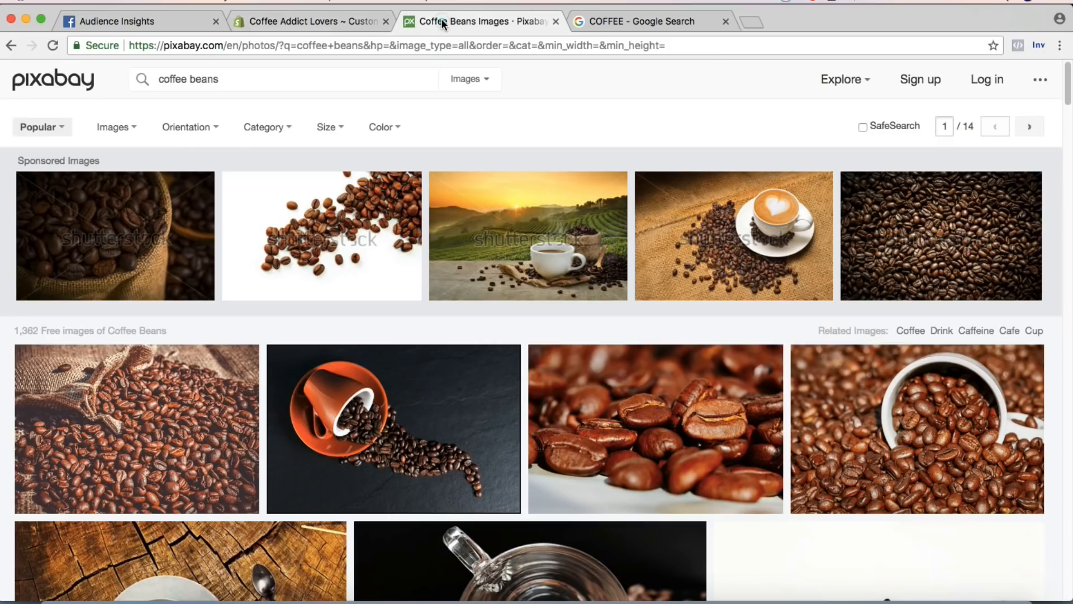
{"action": "left_click", "coordinate": [331, 19]}
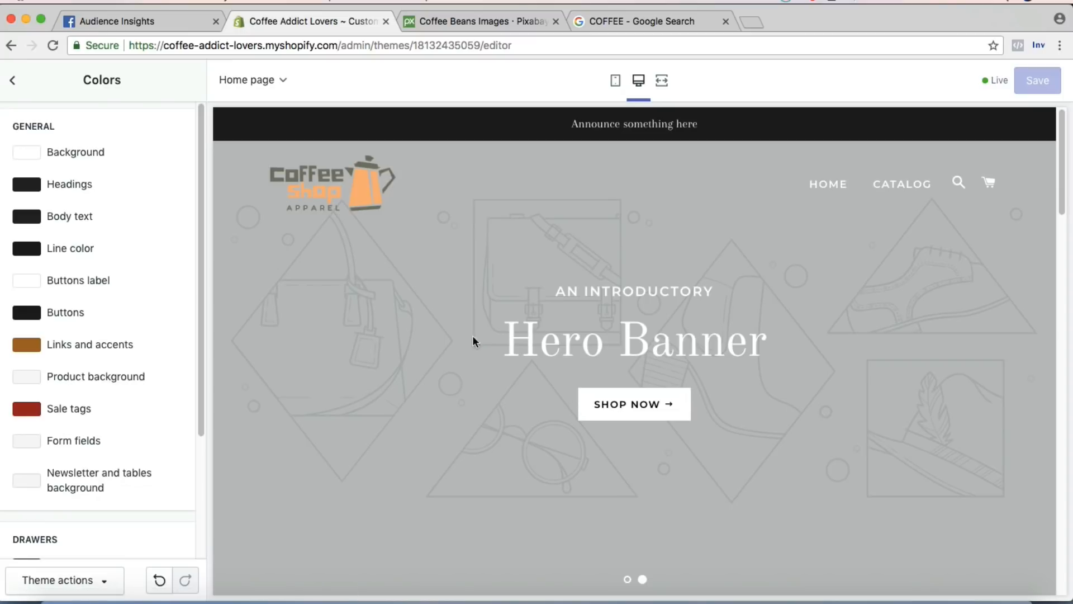
Leave the color settings, open the Slideshow section, remove its placeholder second slide, and check the home page preview.
{"action": "scroll", "coordinate": [103, 311], "scroll_direction": "down", "scroll_amount": 3}
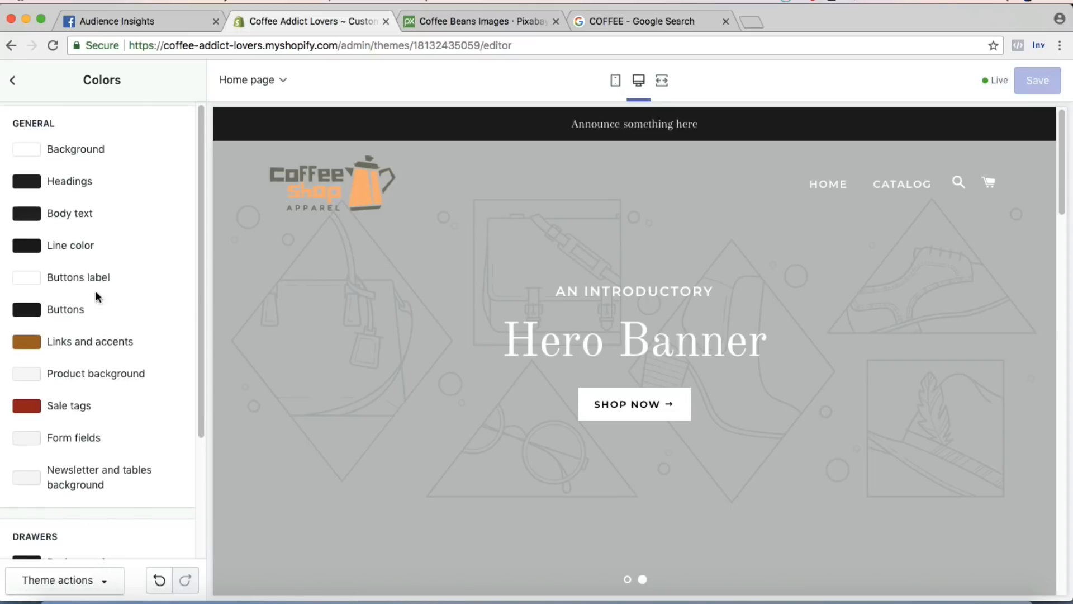
{"action": "left_click", "coordinate": [12, 80]}
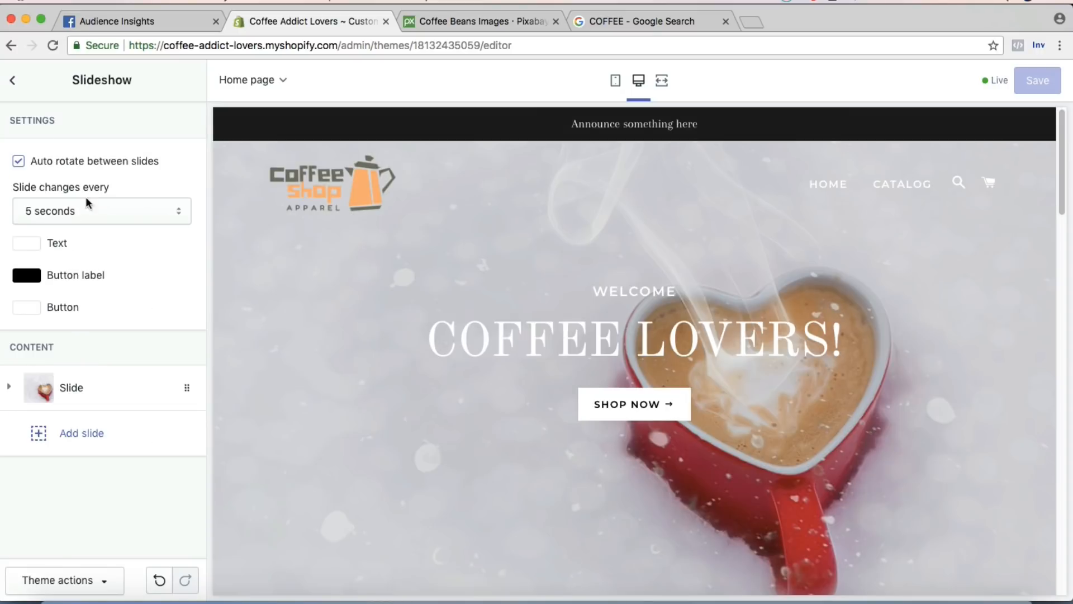
{"action": "scroll", "coordinate": [413, 348], "scroll_direction": "down", "scroll_amount": 4}
{"action": "scroll", "coordinate": [414, 352], "scroll_direction": "down", "scroll_amount": 4}
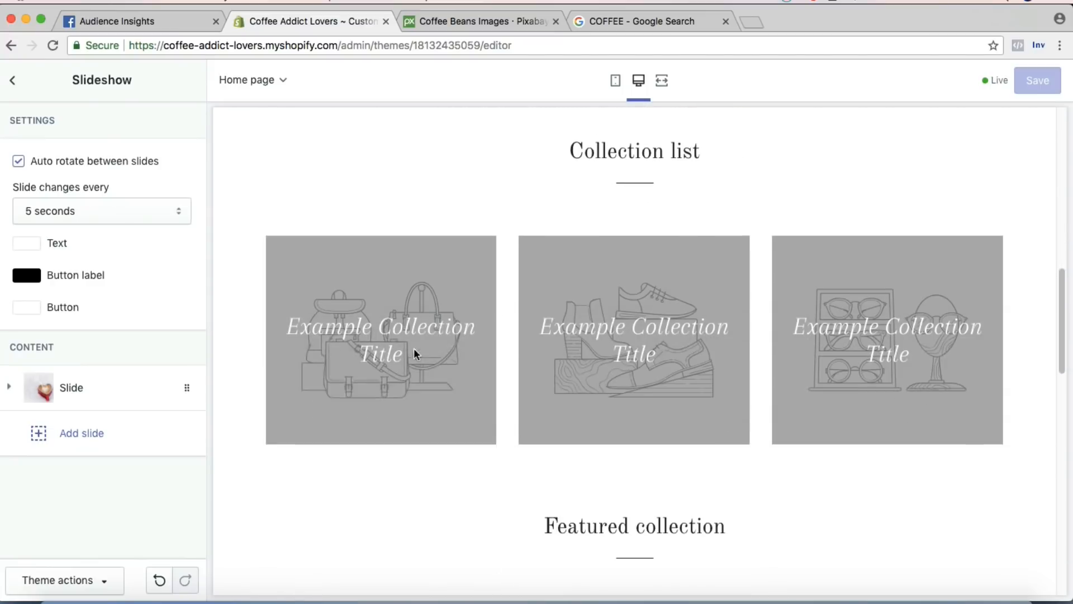
{"action": "scroll", "coordinate": [397, 350], "scroll_direction": "up", "scroll_amount": 8}
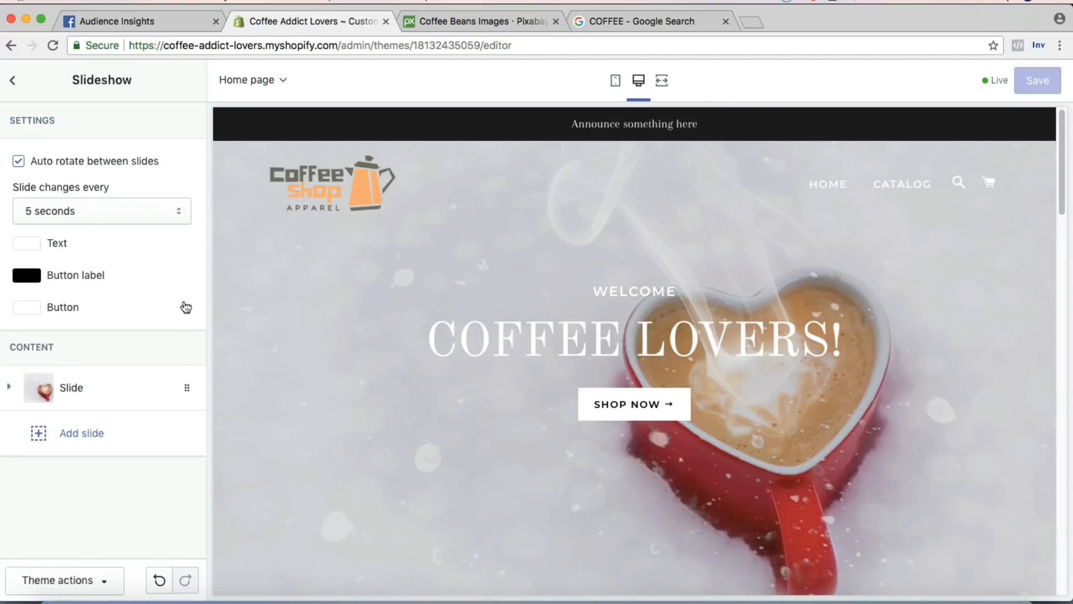
Set the slideshow's button color to the brown #A26B25.
{"action": "left_click", "coordinate": [26, 307]}
{"action": "left_click", "coordinate": [126, 384]}
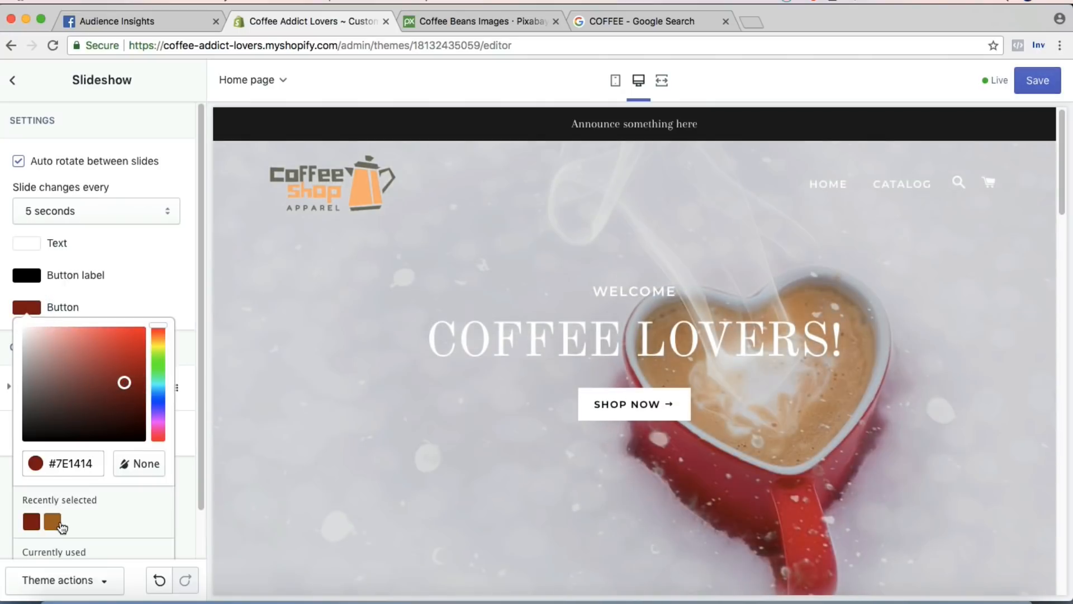
{"action": "left_click", "coordinate": [53, 521]}
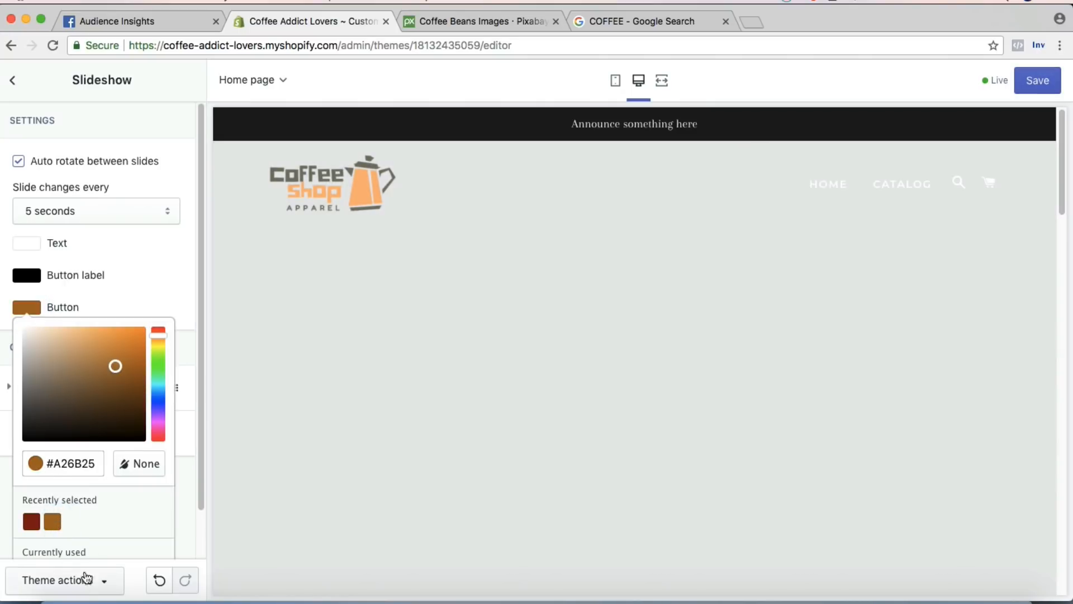
Set the slideshow's text color to black #000000 and save the theme changes.
{"action": "scroll", "coordinate": [129, 496], "scroll_direction": "down", "scroll_amount": 2}
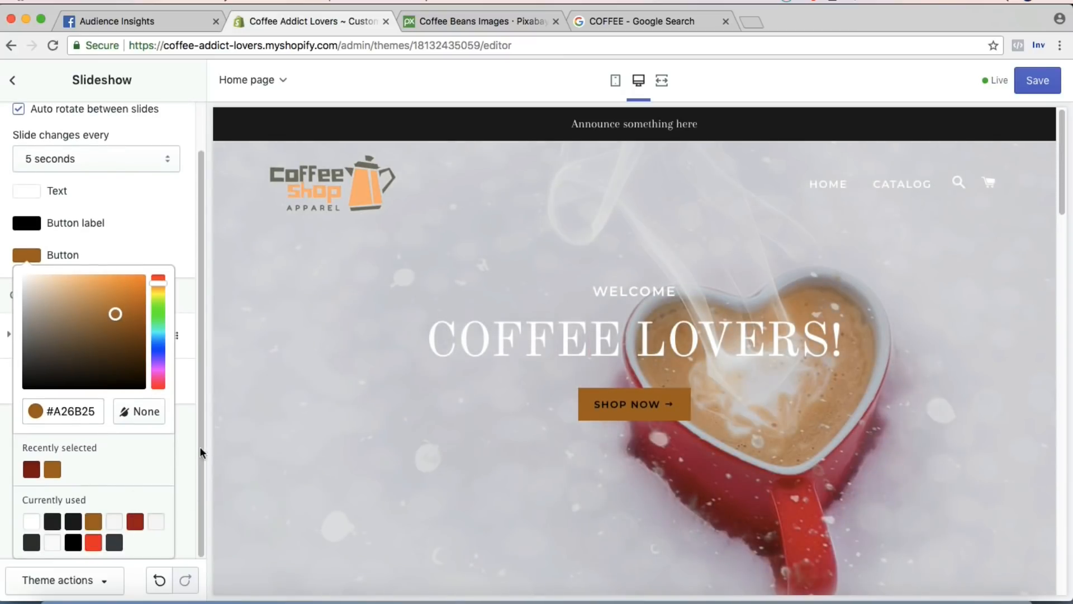
{"action": "left_click", "coordinate": [170, 236]}
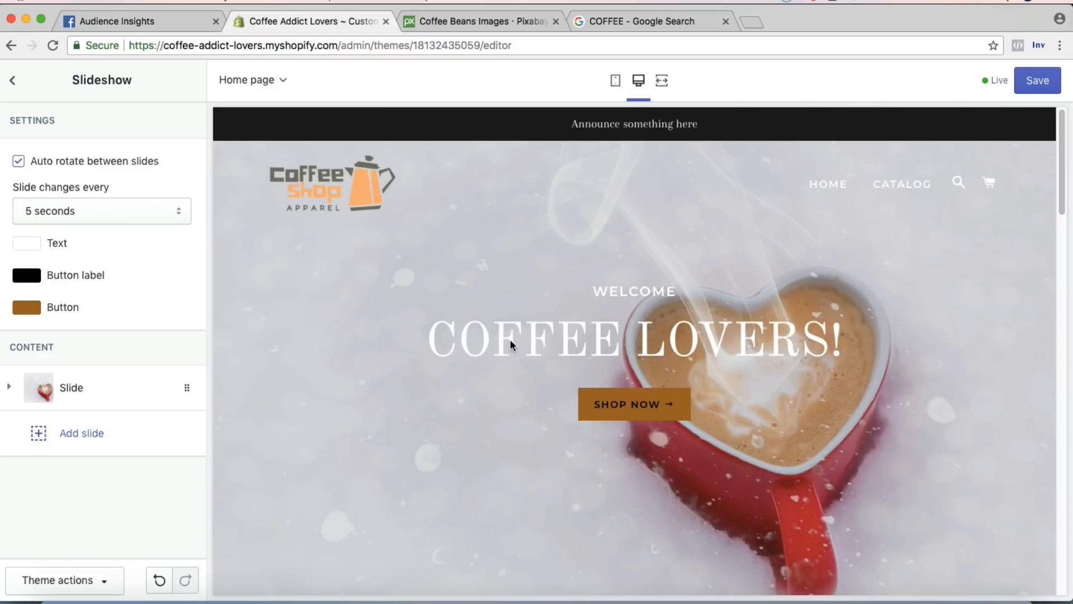
{"action": "left_click", "coordinate": [34, 242]}
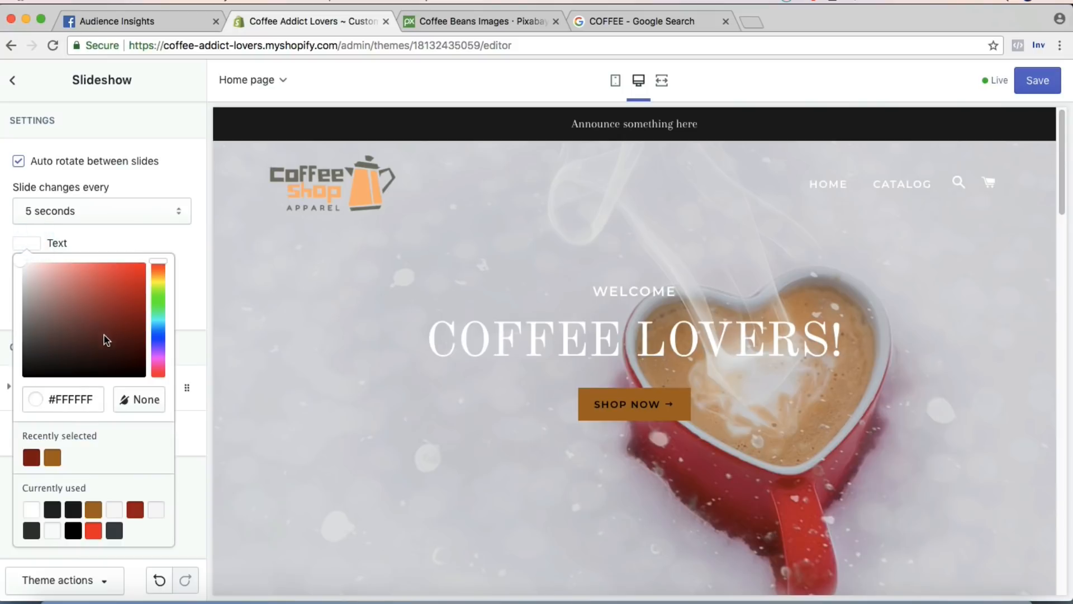
{"action": "left_click_drag", "start_coordinate": [106, 340], "coordinate": [173, 398]}
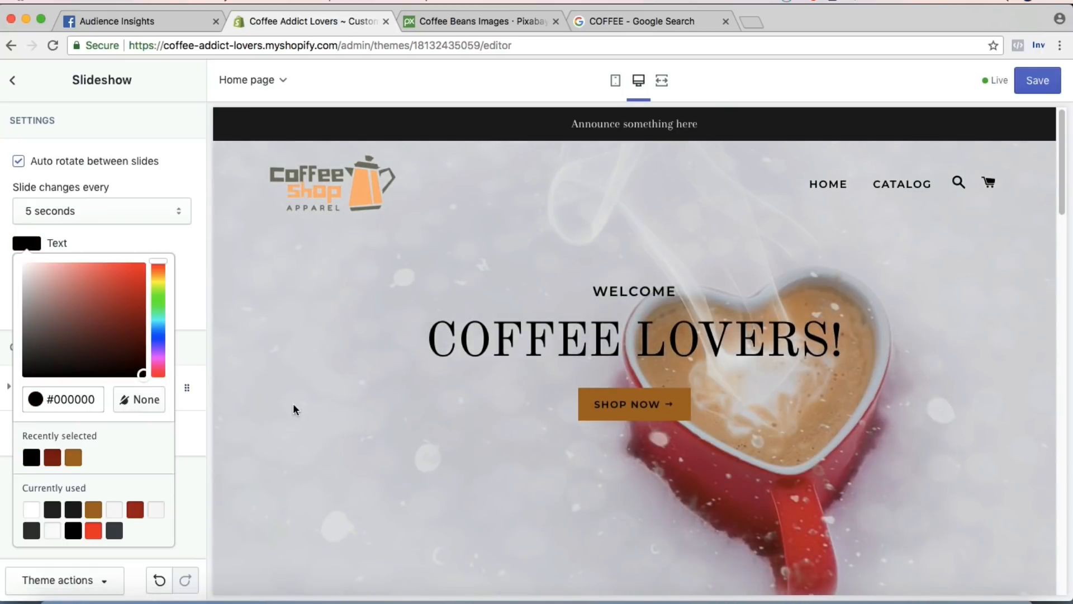
{"action": "left_click", "coordinate": [159, 245]}
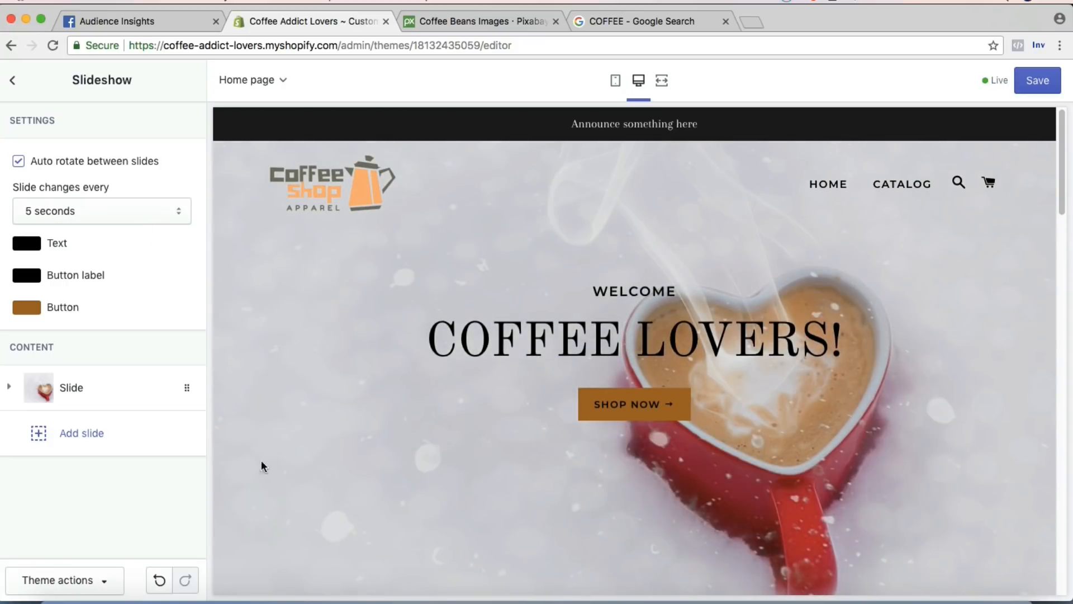
{"action": "left_click", "coordinate": [1031, 84]}
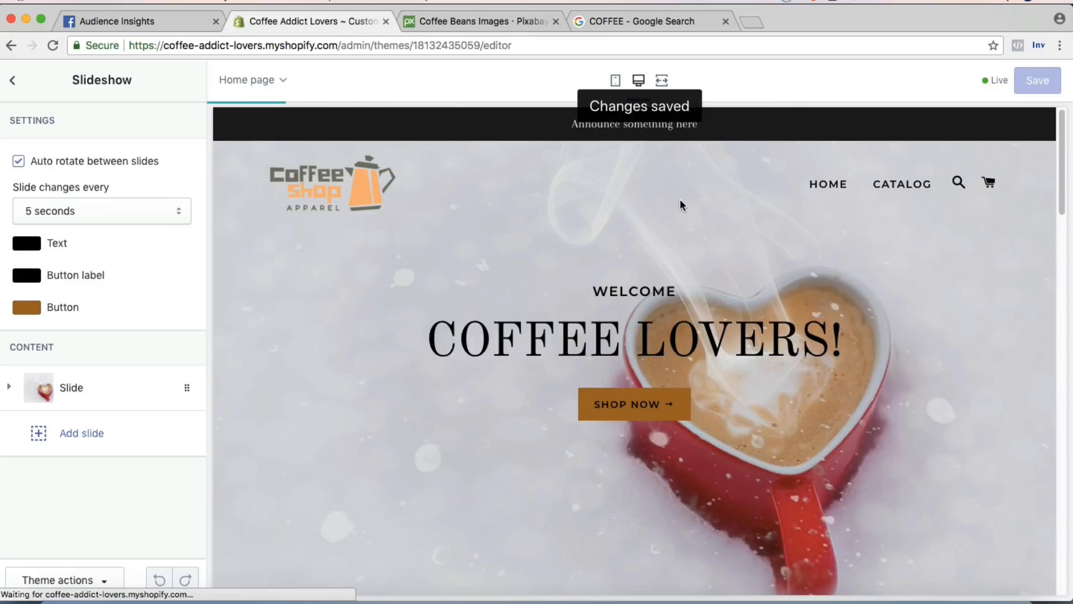
{"action": "scroll", "coordinate": [680, 199], "scroll_direction": "down", "scroll_amount": 4}
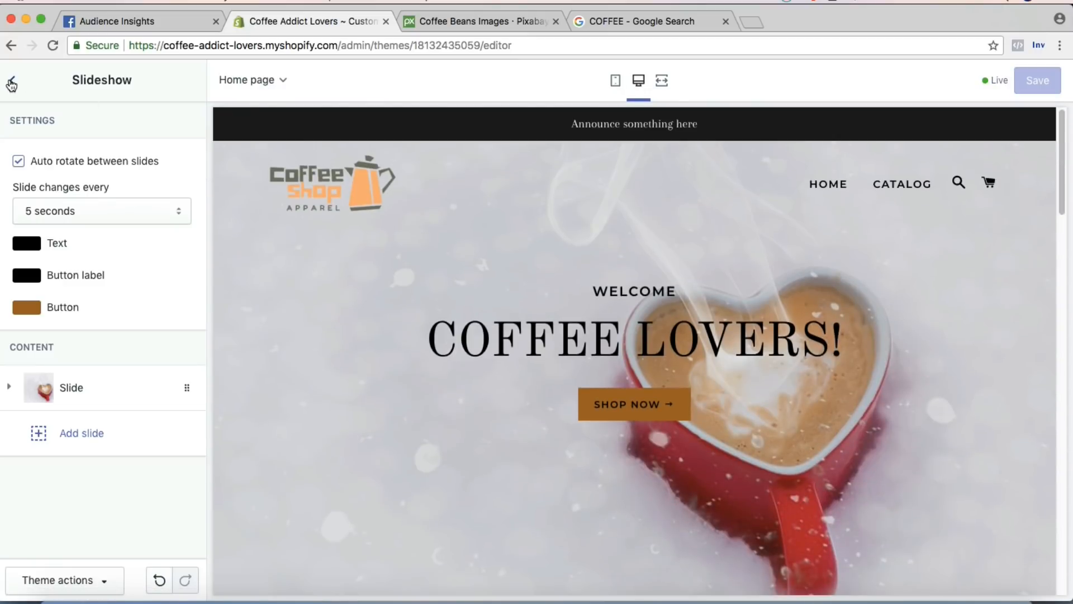
Leave the Slideshow section and look through the theme's Typography settings.
{"action": "left_click", "coordinate": [12, 80]}
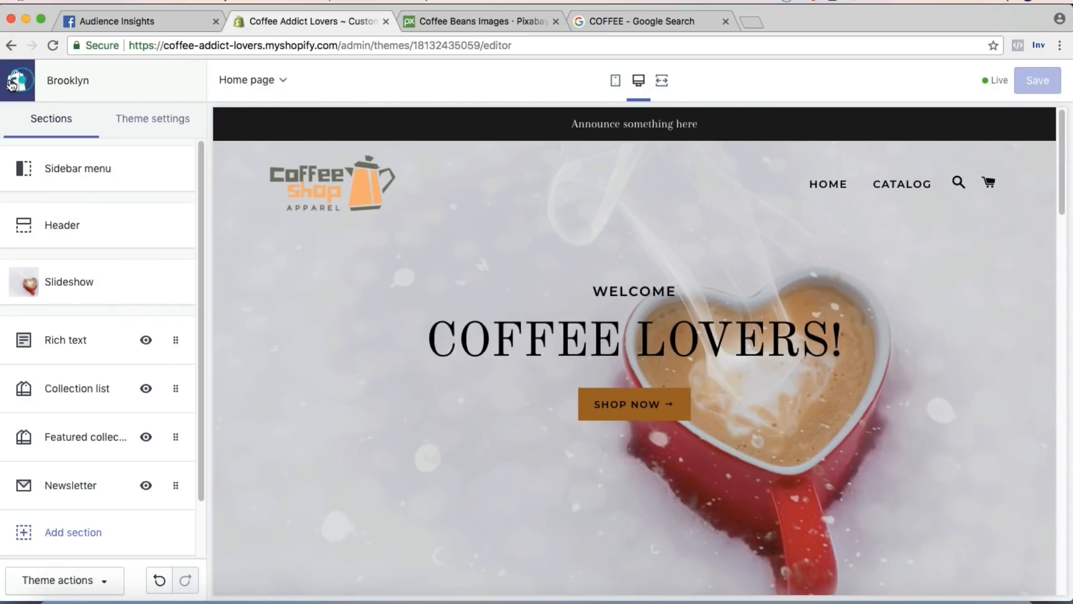
{"action": "left_click", "coordinate": [176, 114]}
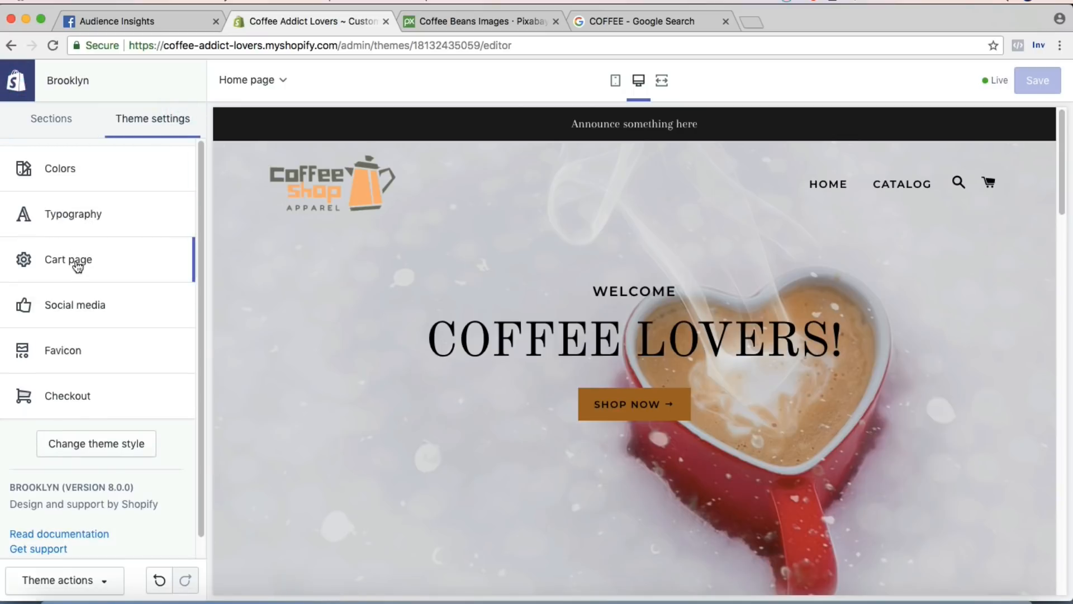
{"action": "left_click", "coordinate": [74, 214]}
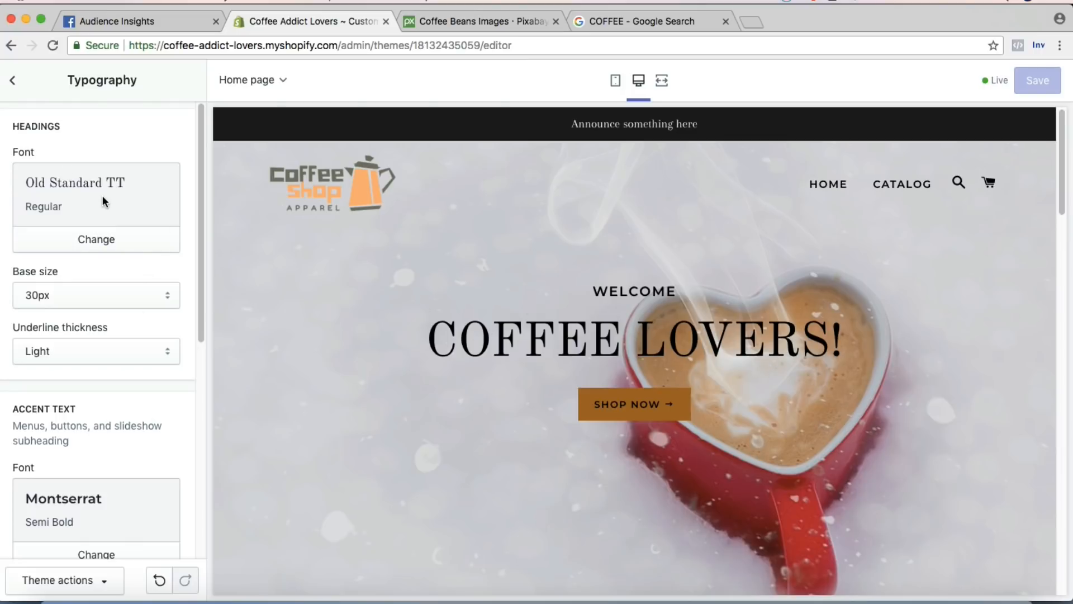
{"action": "left_click", "coordinate": [13, 82]}
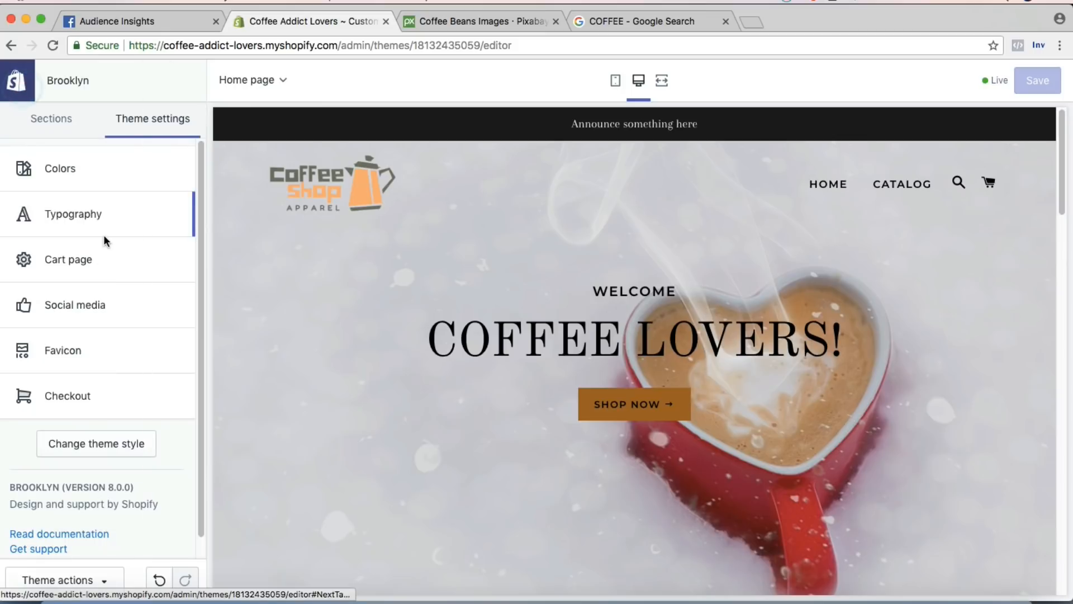
Open the Cart page settings, review the cart type options and preview the drawer cart on the home page.
{"action": "left_click", "coordinate": [76, 267]}
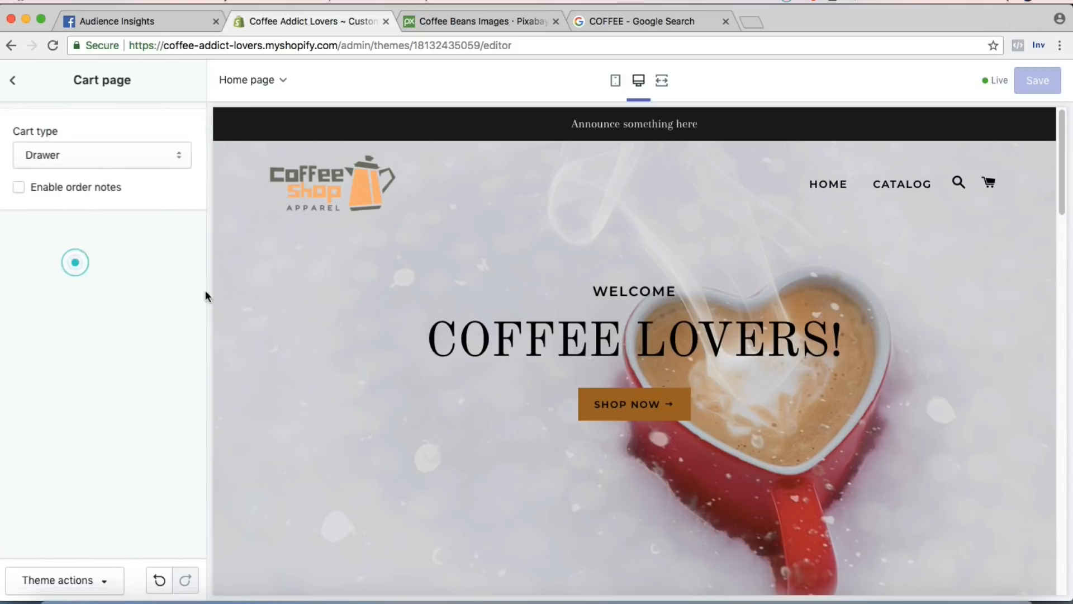
{"action": "left_click", "coordinate": [122, 157]}
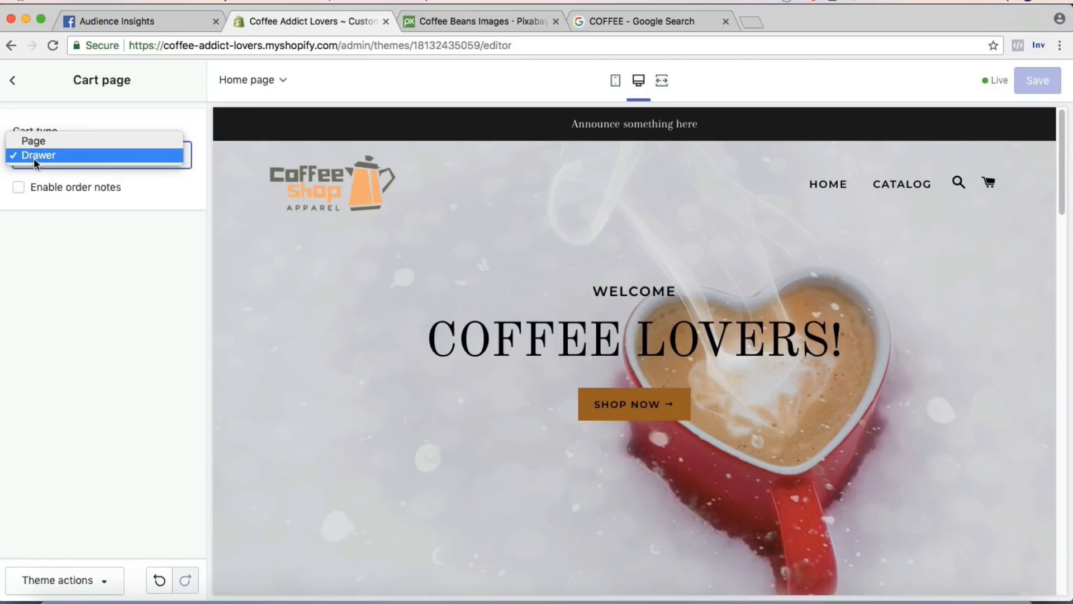
{"action": "left_click", "coordinate": [103, 269]}
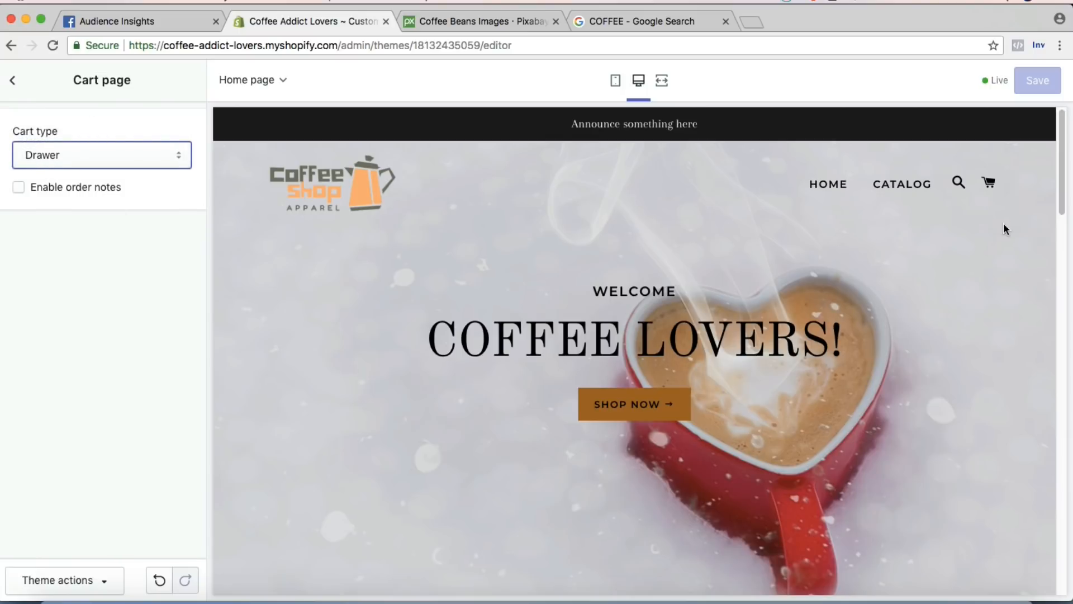
{"action": "left_click", "coordinate": [989, 185]}
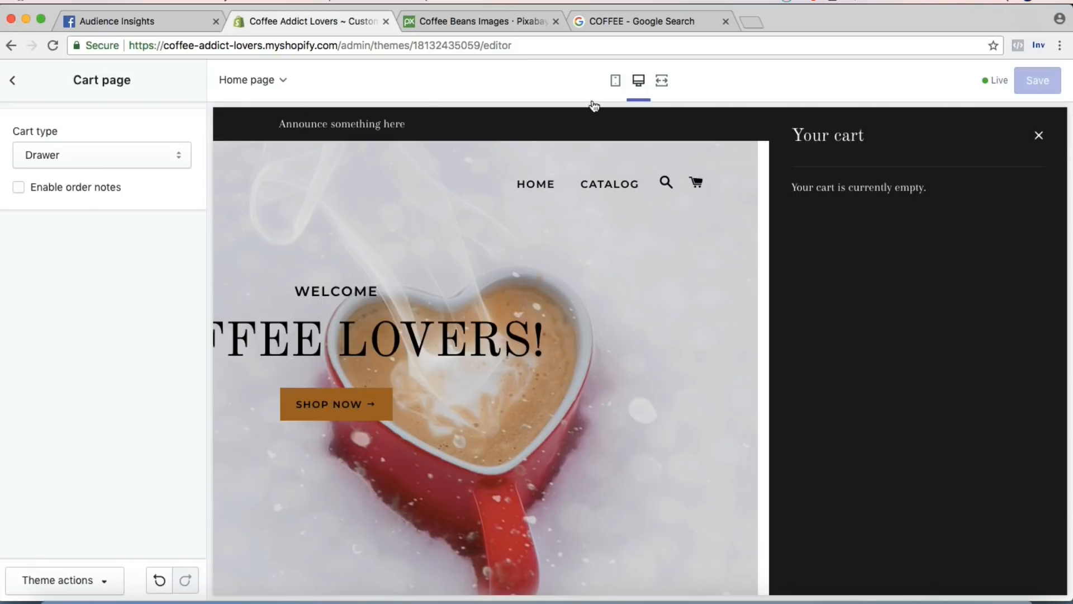
{"action": "left_click", "coordinate": [1039, 137]}
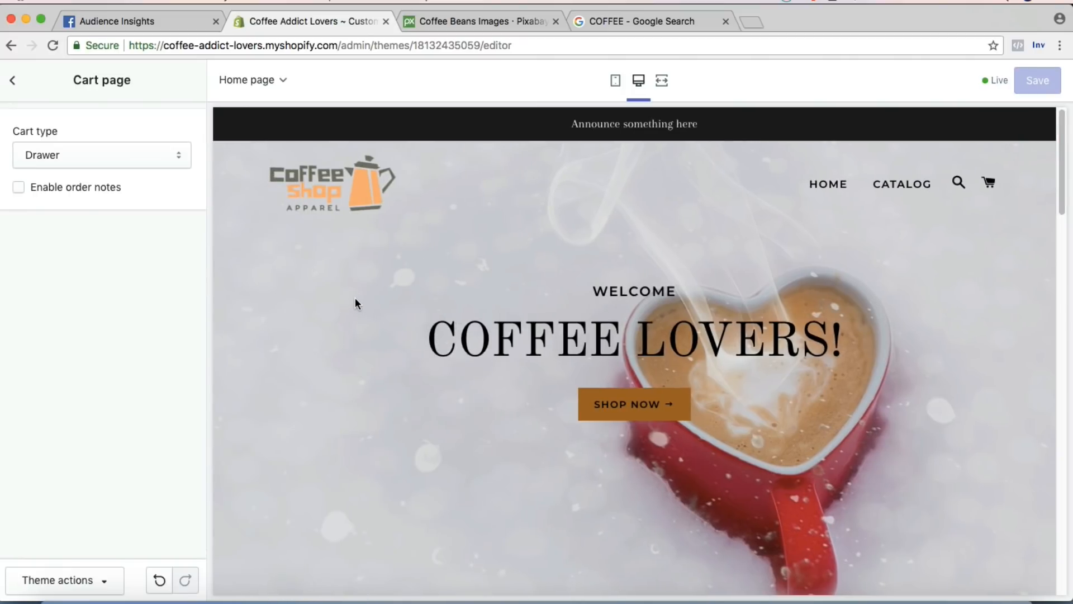
Set the cart type to Page, save the change and leave the cart page settings.
{"action": "left_click", "coordinate": [160, 157]}
{"action": "left_click", "coordinate": [132, 141]}
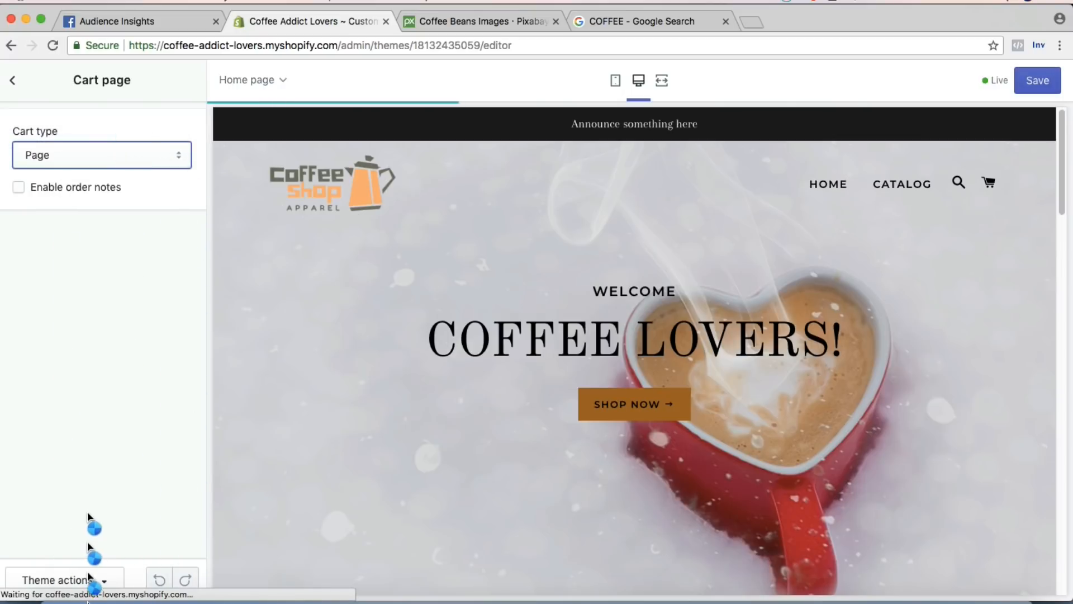
{"action": "key", "text": "super+s"}
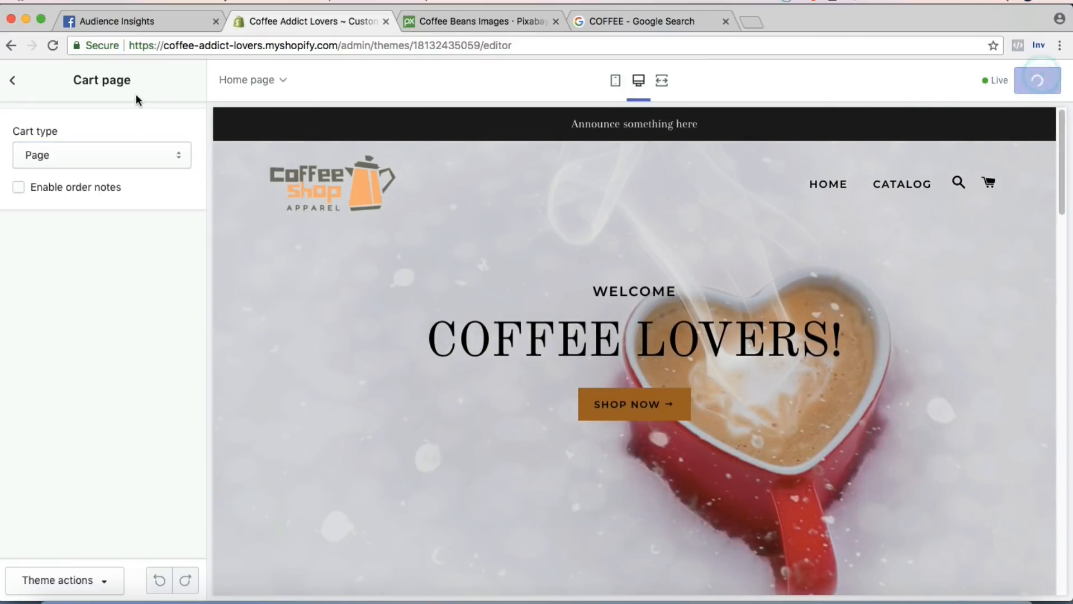
{"action": "left_click", "coordinate": [38, 80]}
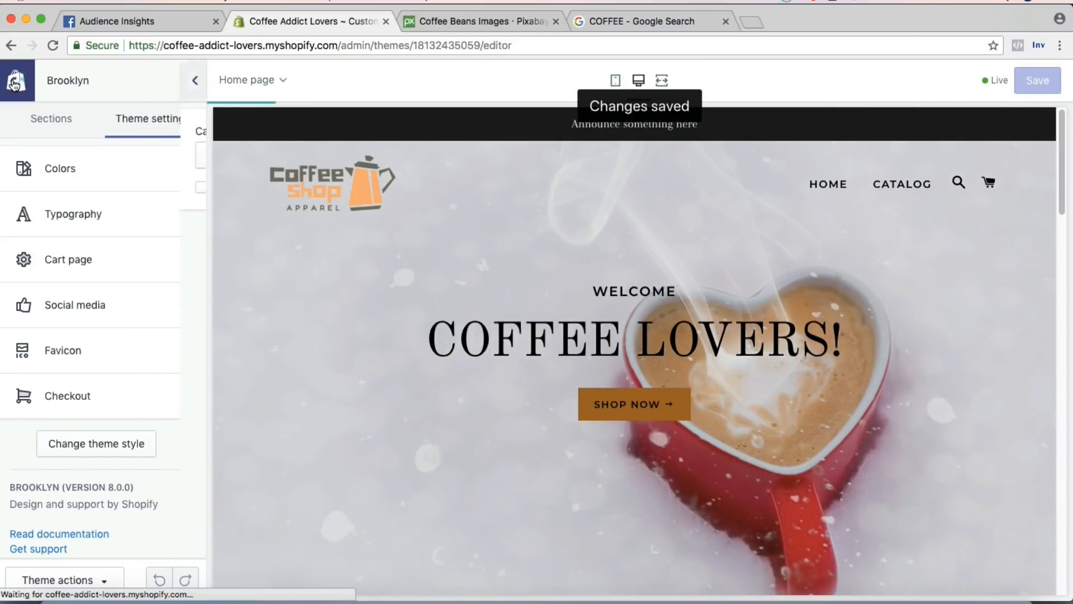
{"action": "left_click", "coordinate": [95, 301]}
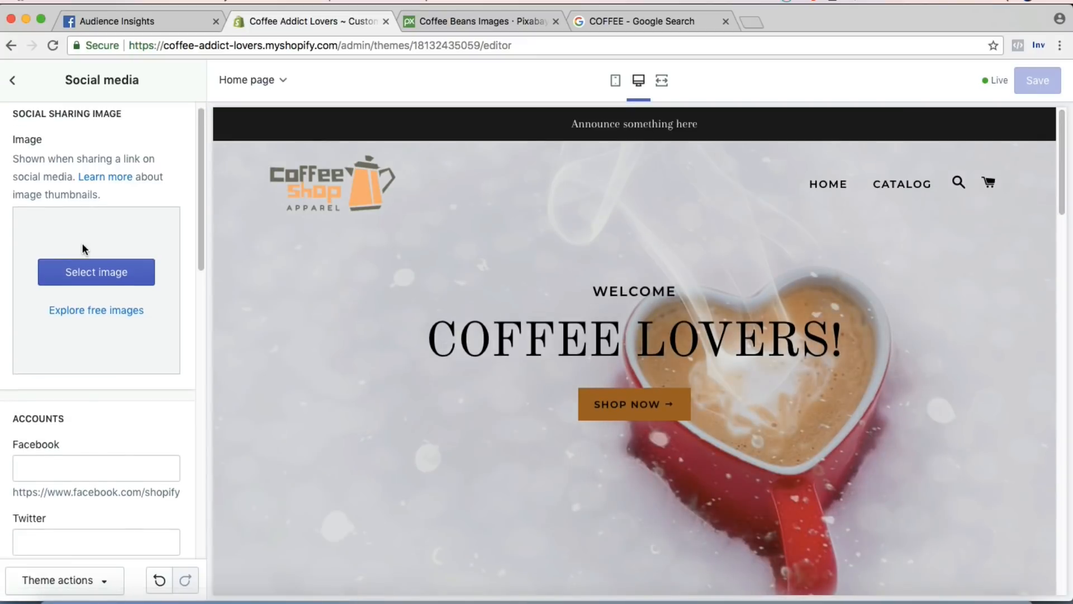
{"action": "scroll", "coordinate": [84, 253], "scroll_direction": "down", "scroll_amount": 2}
{"action": "scroll", "coordinate": [84, 253], "scroll_direction": "down", "scroll_amount": 10}
{"action": "scroll", "coordinate": [418, 311], "scroll_direction": "down", "scroll_amount": 20}
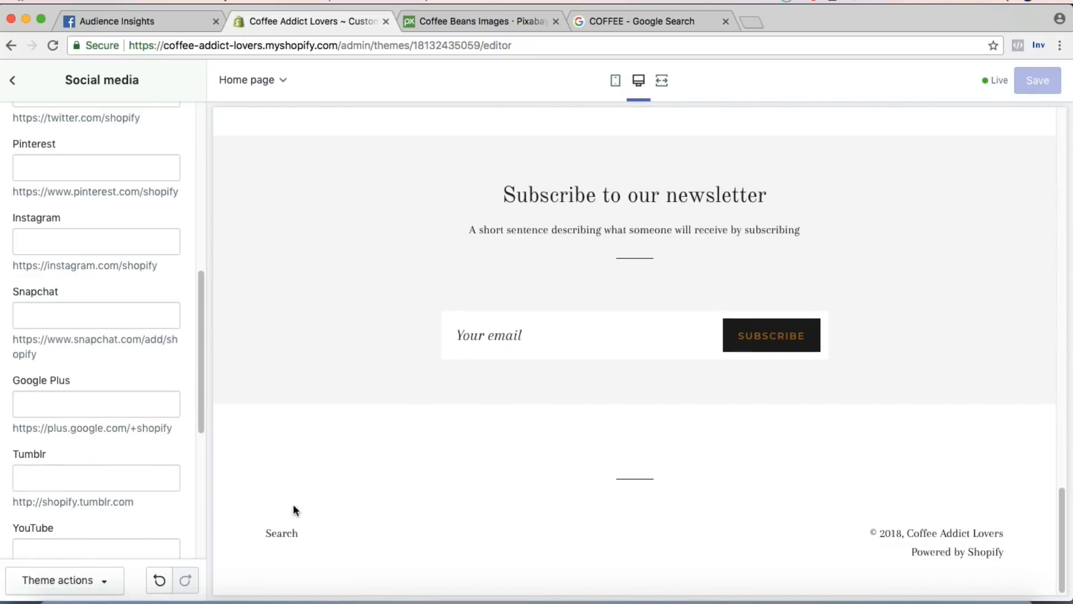
{"action": "scroll", "coordinate": [75, 179], "scroll_direction": "up", "scroll_amount": 8}
{"action": "scroll", "coordinate": [127, 326], "scroll_direction": "down", "scroll_amount": 6}
{"action": "scroll", "coordinate": [103, 259], "scroll_direction": "up", "scroll_amount": 1}
{"action": "left_click", "coordinate": [120, 140]}
{"action": "type", "text": "www.facebook.com/coffee"}
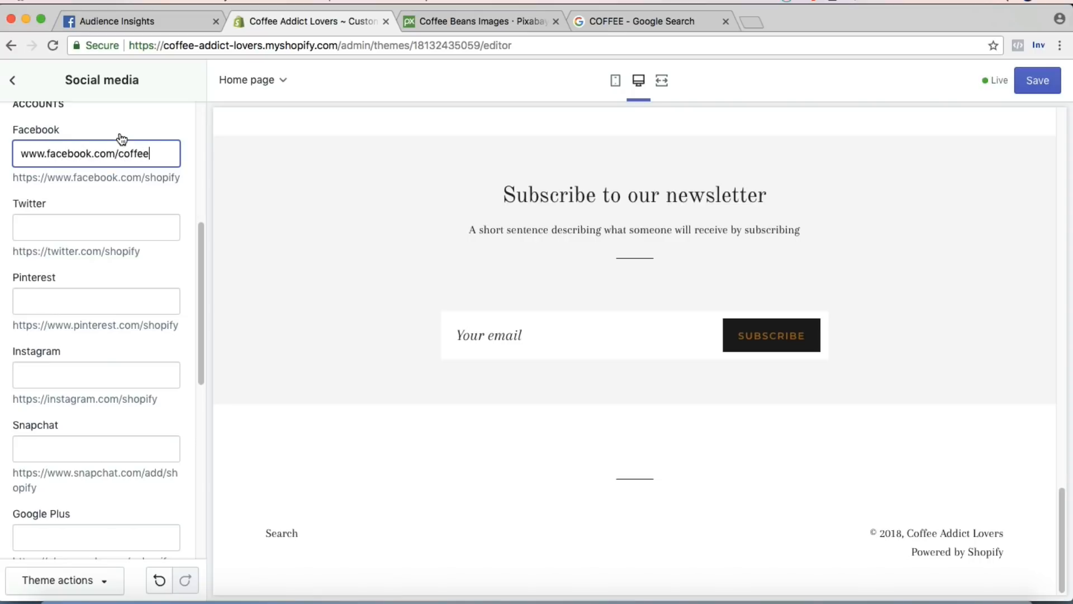
{"action": "type", "text": "loverapparel"}
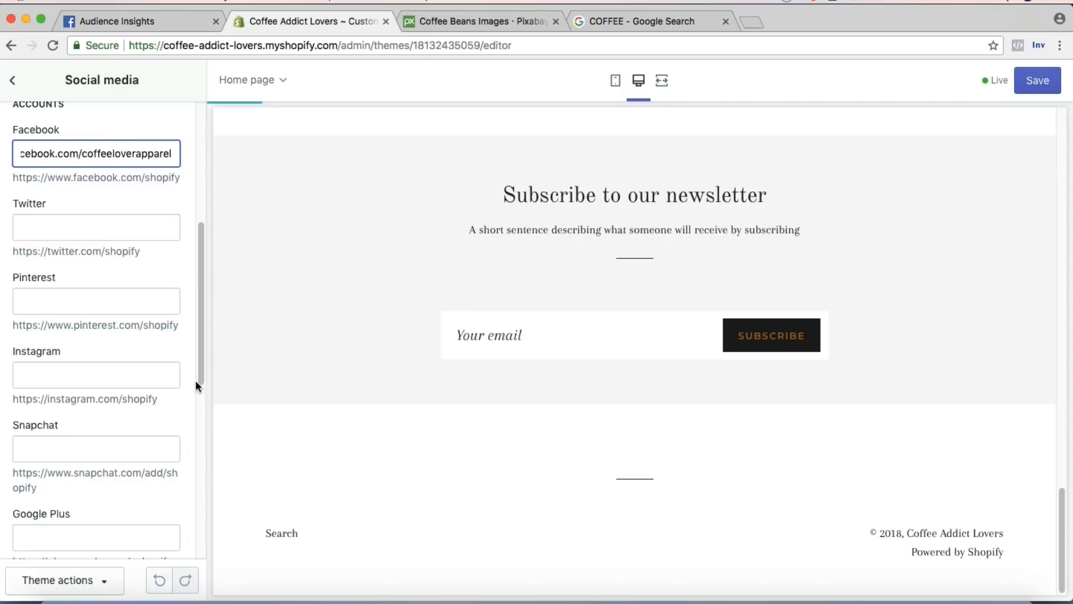
Review the social sharing options, save the social media settings and check the home page preview.
{"action": "scroll", "coordinate": [167, 403], "scroll_direction": "down", "scroll_amount": 8}
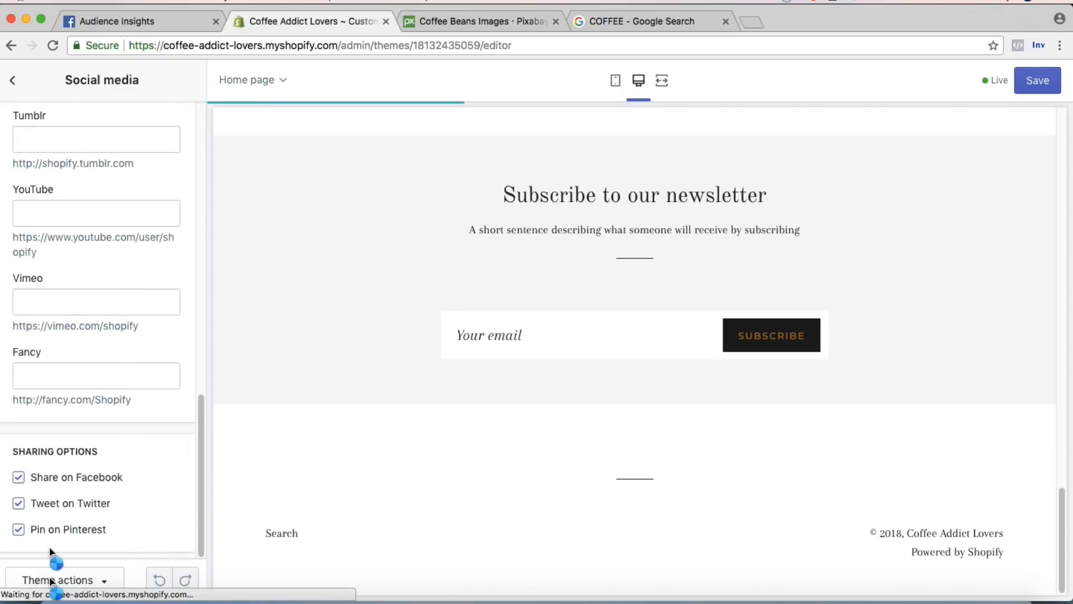
{"action": "left_click", "coordinate": [1032, 78]}
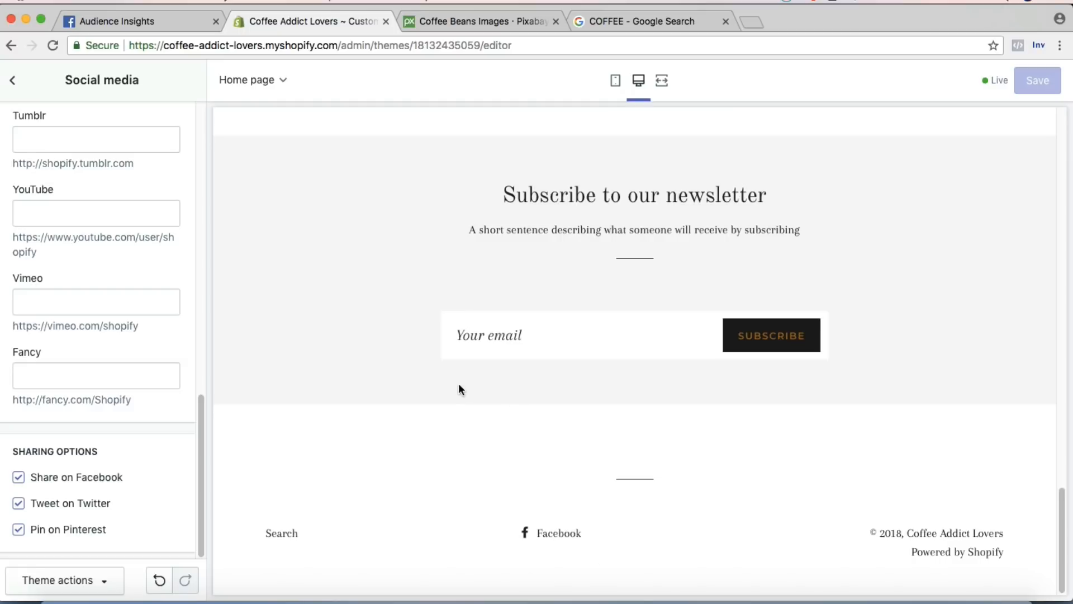
{"action": "scroll", "coordinate": [398, 316], "scroll_direction": "up", "scroll_amount": 10}
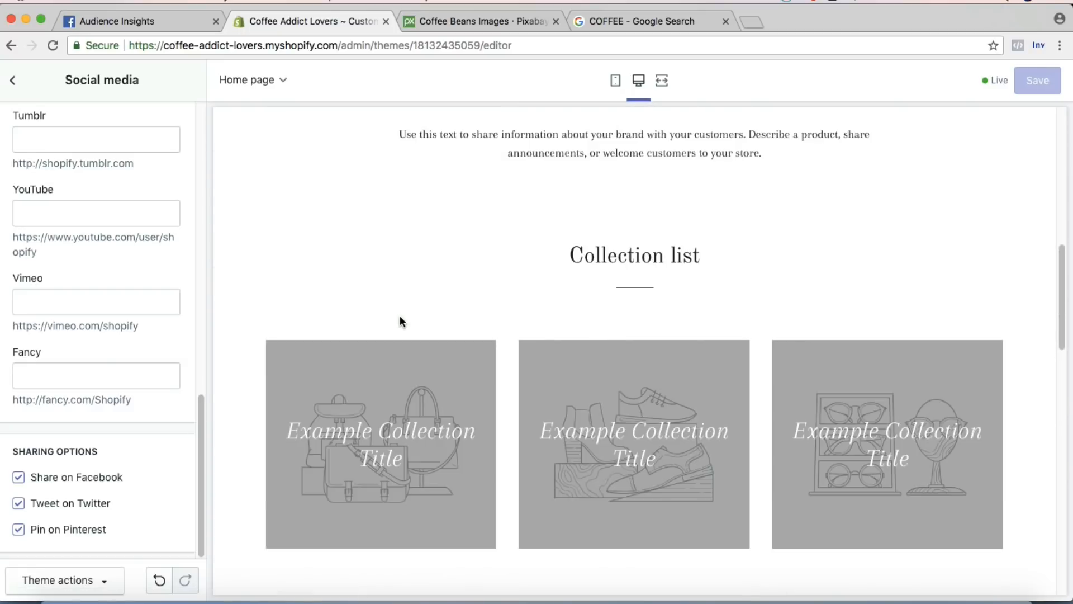
{"action": "scroll", "coordinate": [400, 318], "scroll_direction": "up", "scroll_amount": 10}
Leave the social media settings and look at the Favicon settings.
{"action": "left_click", "coordinate": [12, 80]}
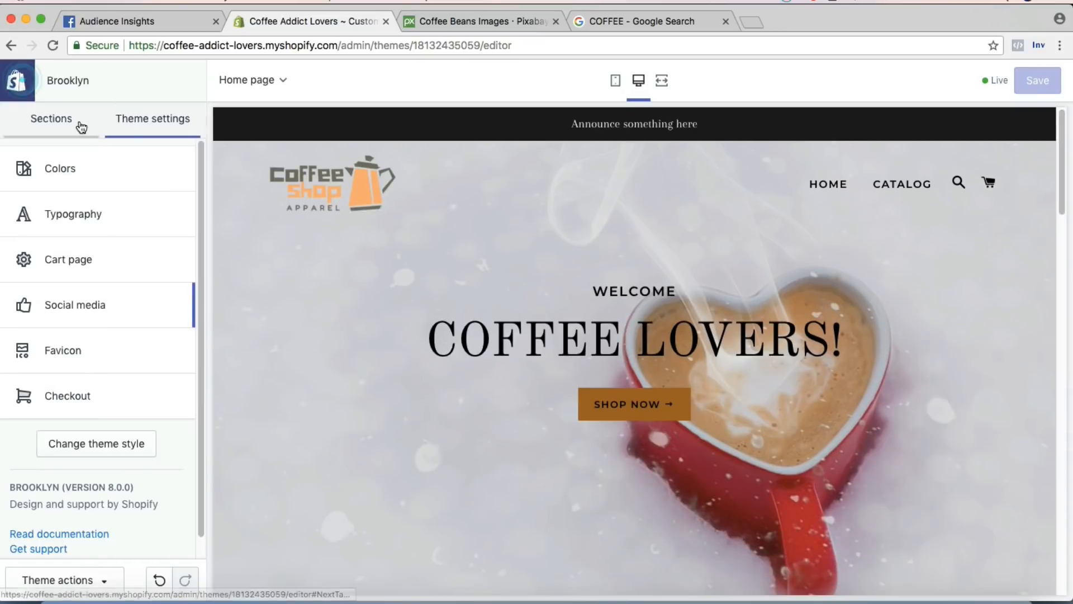
{"action": "left_click", "coordinate": [90, 351]}
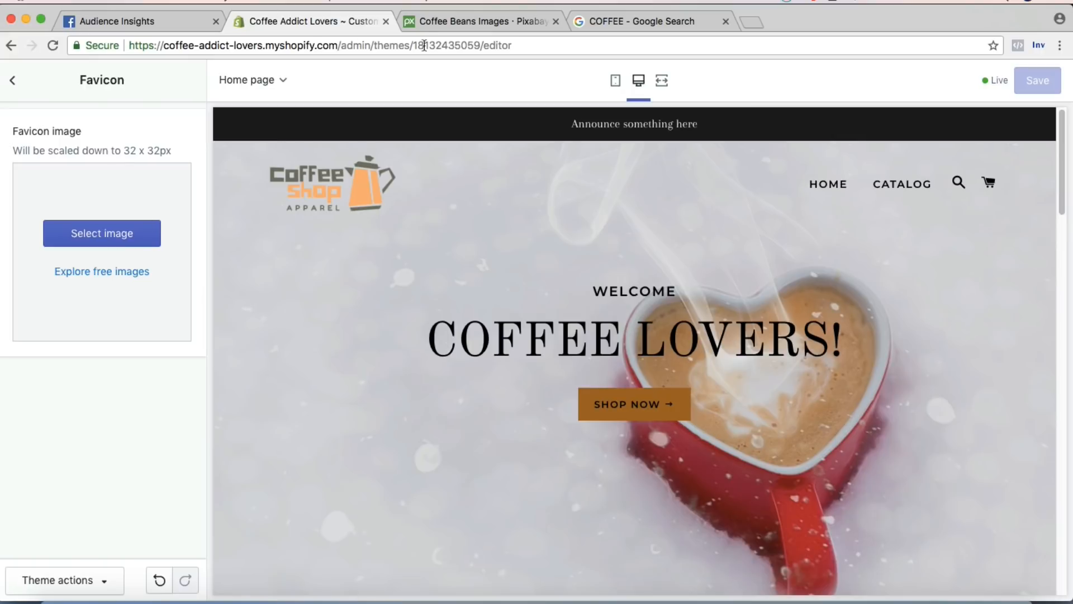
{"action": "left_click", "coordinate": [25, 81]}
Use the Coffee Shop Apparel logo from the image library as the checkout's custom logo and save.
{"action": "left_click", "coordinate": [59, 405]}
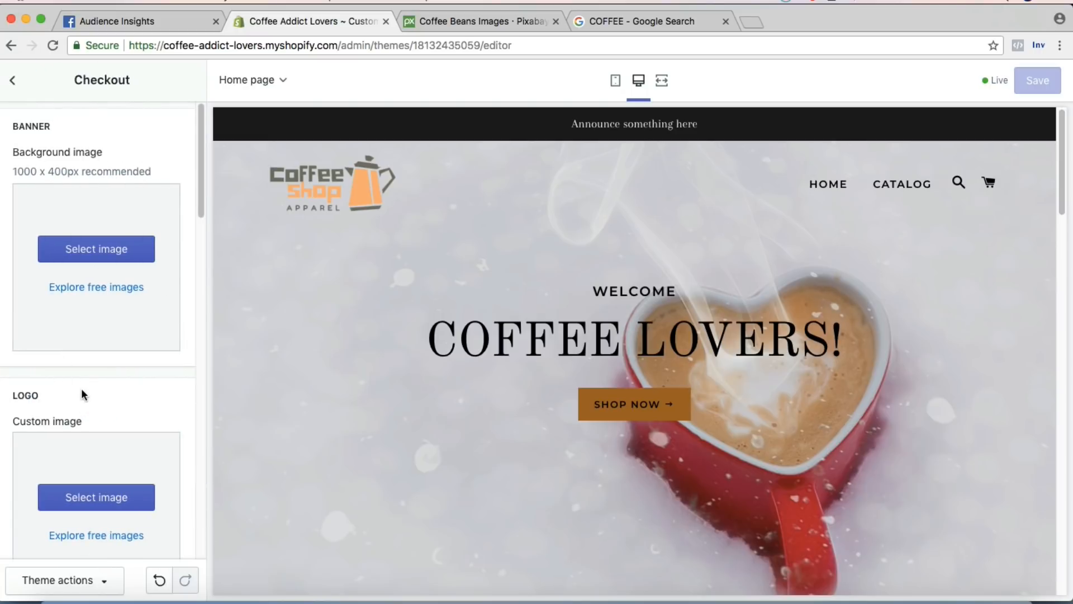
{"action": "scroll", "coordinate": [82, 394], "scroll_direction": "down", "scroll_amount": 3}
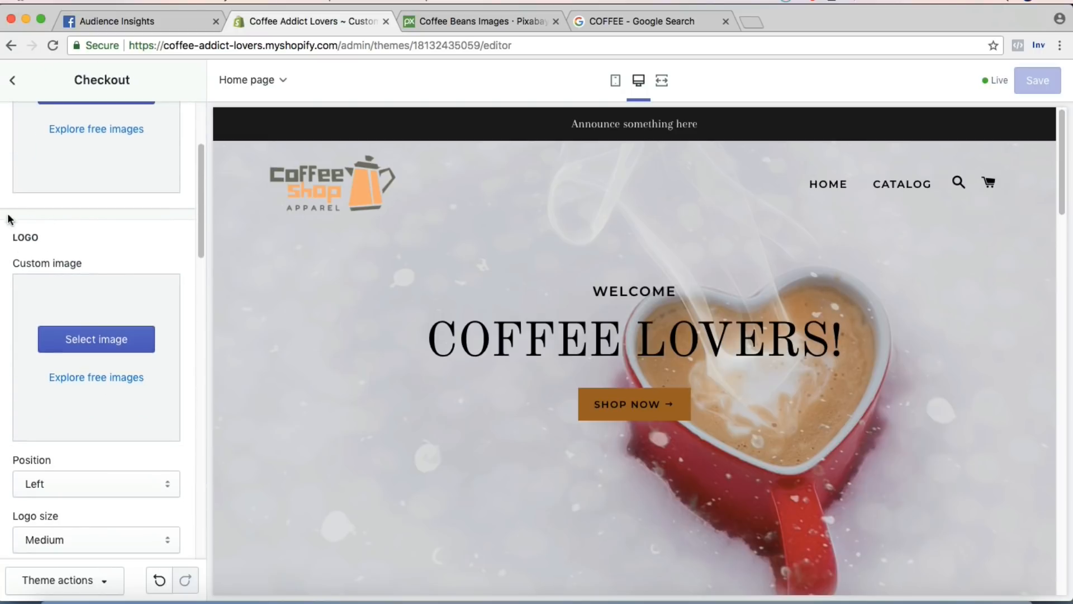
{"action": "left_click", "coordinate": [76, 341]}
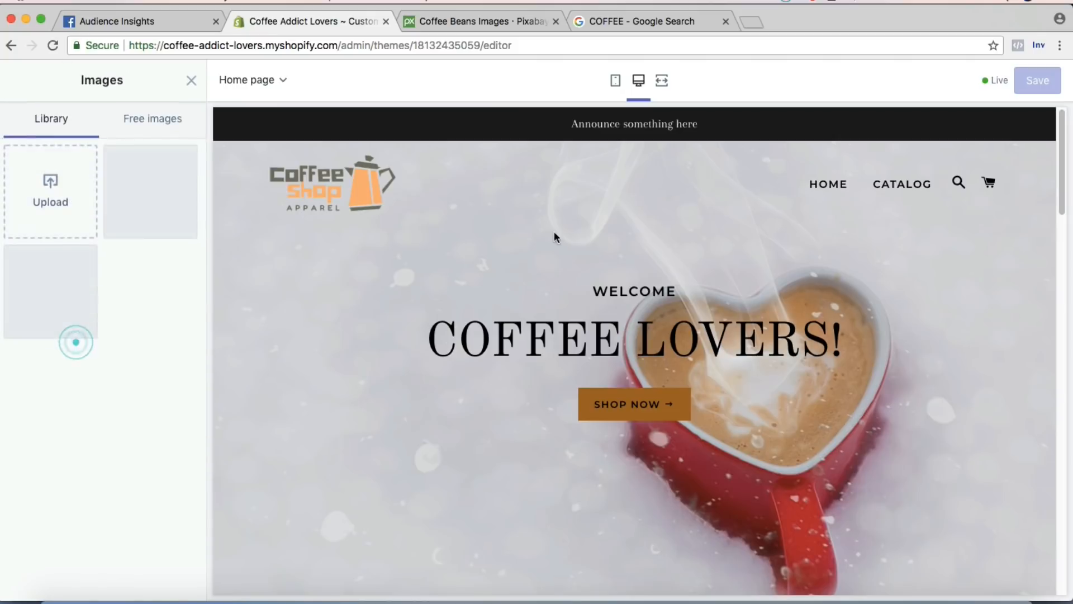
{"action": "left_click", "coordinate": [151, 220]}
{"action": "left_click", "coordinate": [171, 582]}
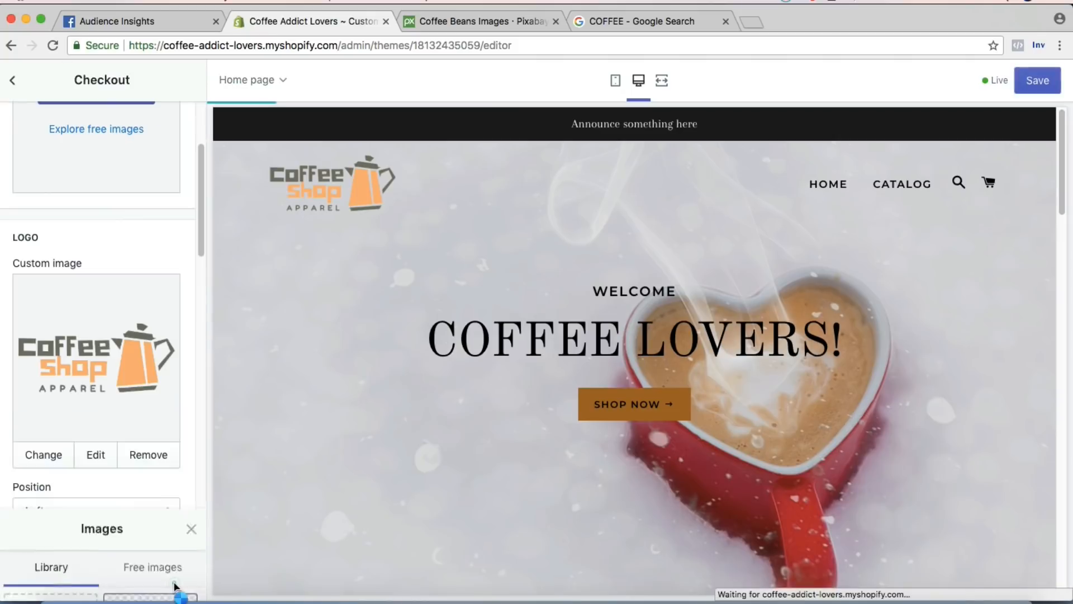
{"action": "left_click", "coordinate": [1037, 80]}
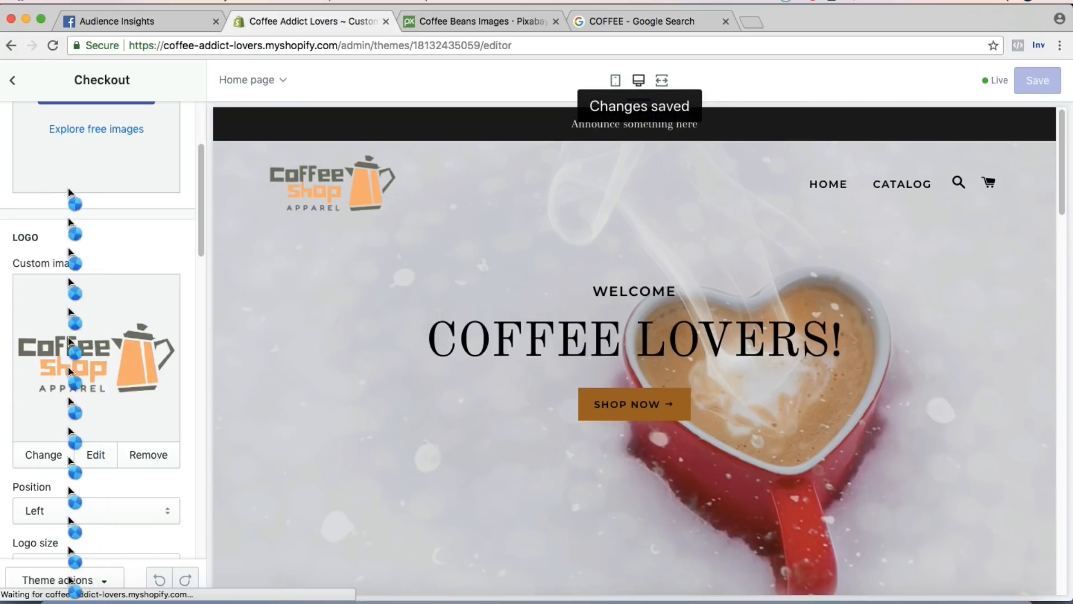
Leave the checkout settings and exit the theme editor to the store's Themes page.
{"action": "left_click", "coordinate": [12, 80]}
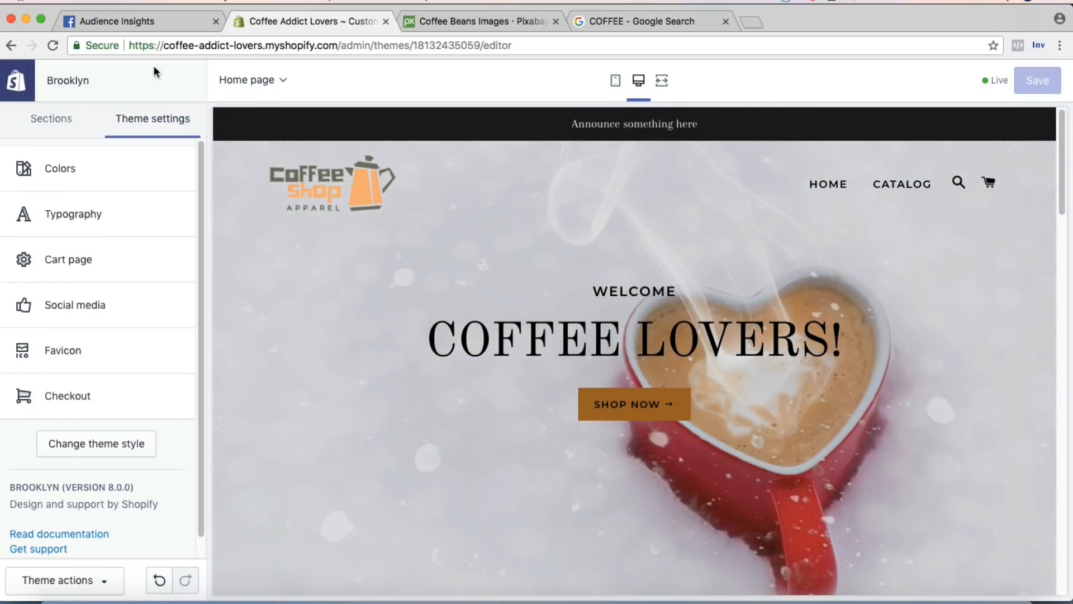
{"action": "left_click", "coordinate": [17, 81]}
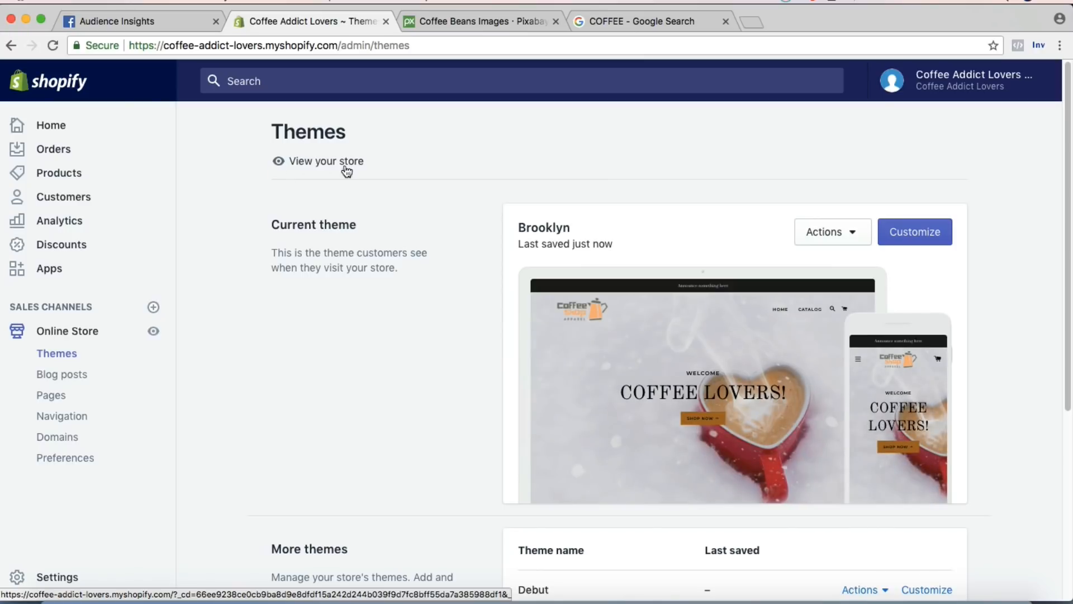
View the live storefront and check the home page with the Coffee Lovers slideshow.
{"action": "left_click", "coordinate": [312, 162]}
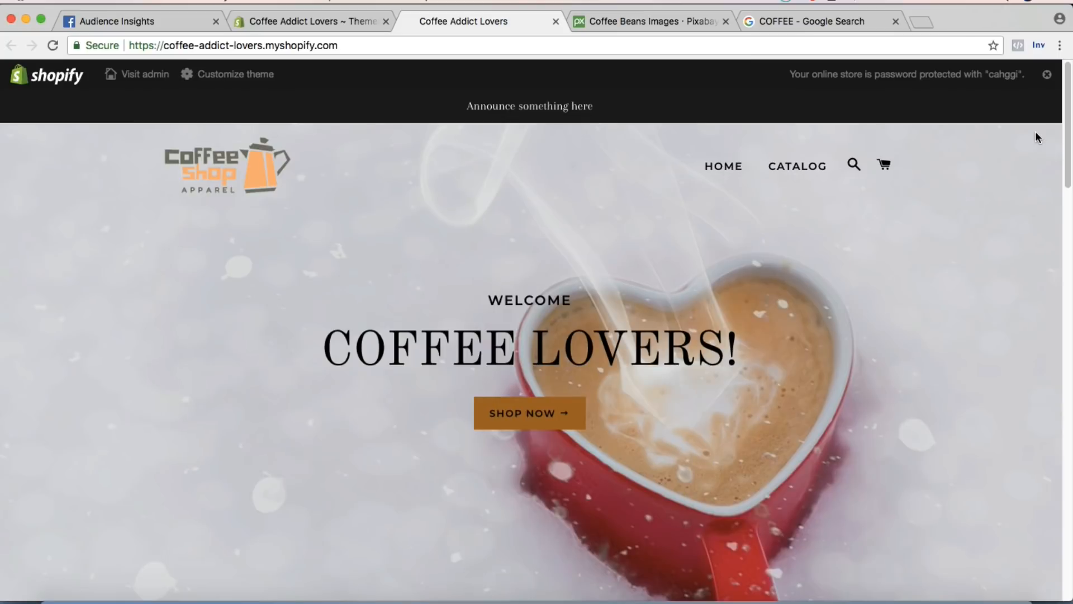
{"action": "scroll", "coordinate": [1058, 142], "scroll_direction": "down", "scroll_amount": 2}
{"action": "scroll", "coordinate": [1059, 142], "scroll_direction": "up", "scroll_amount": 2}
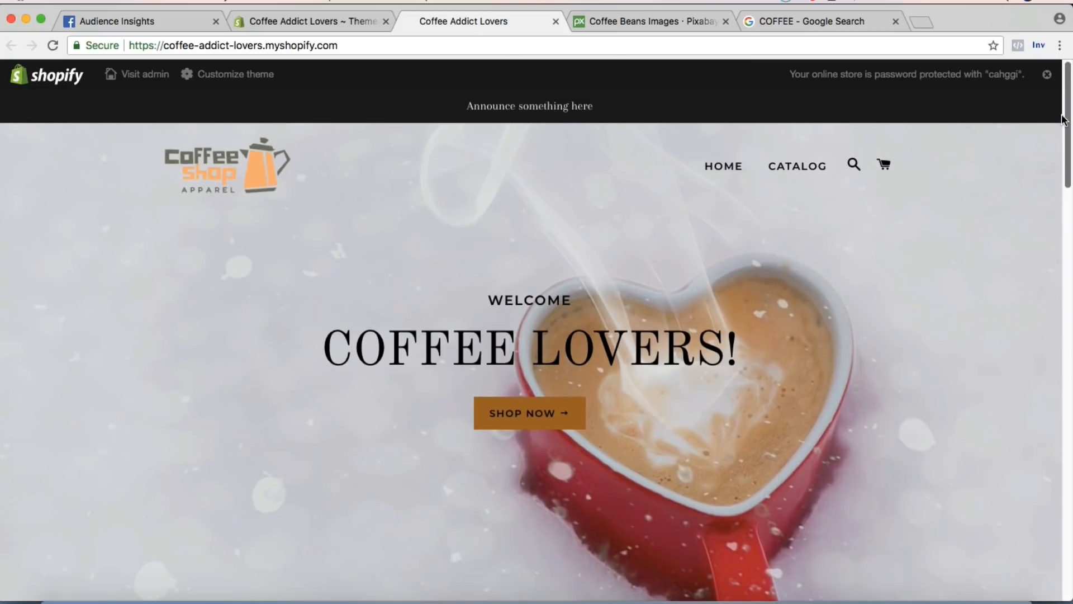
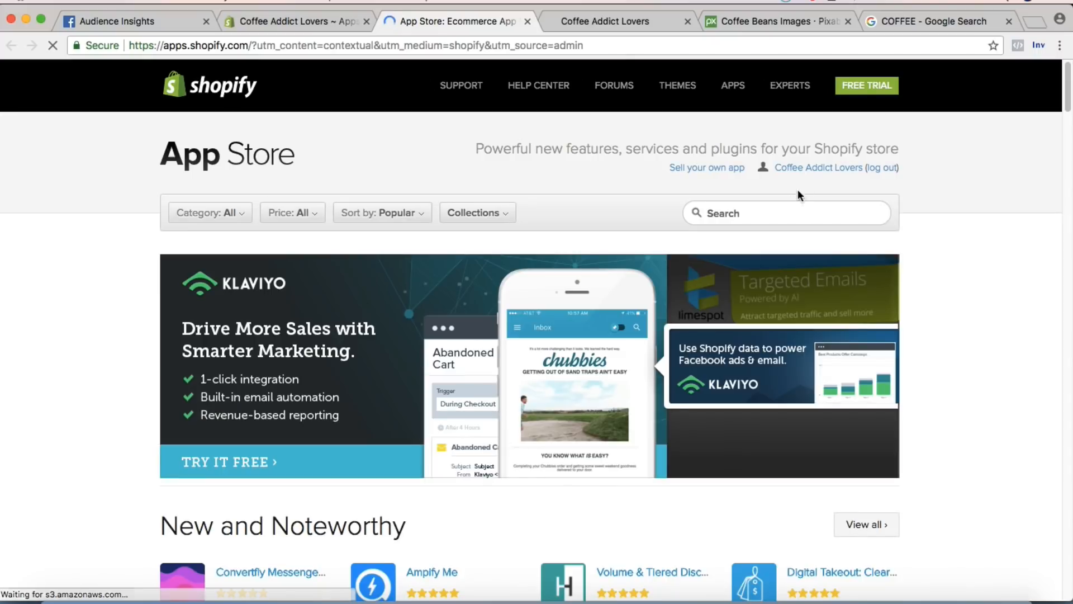
Search the Shopify App Store for "print on demand".
{"action": "left_click", "coordinate": [777, 213]}
{"action": "type", "text": "print "}
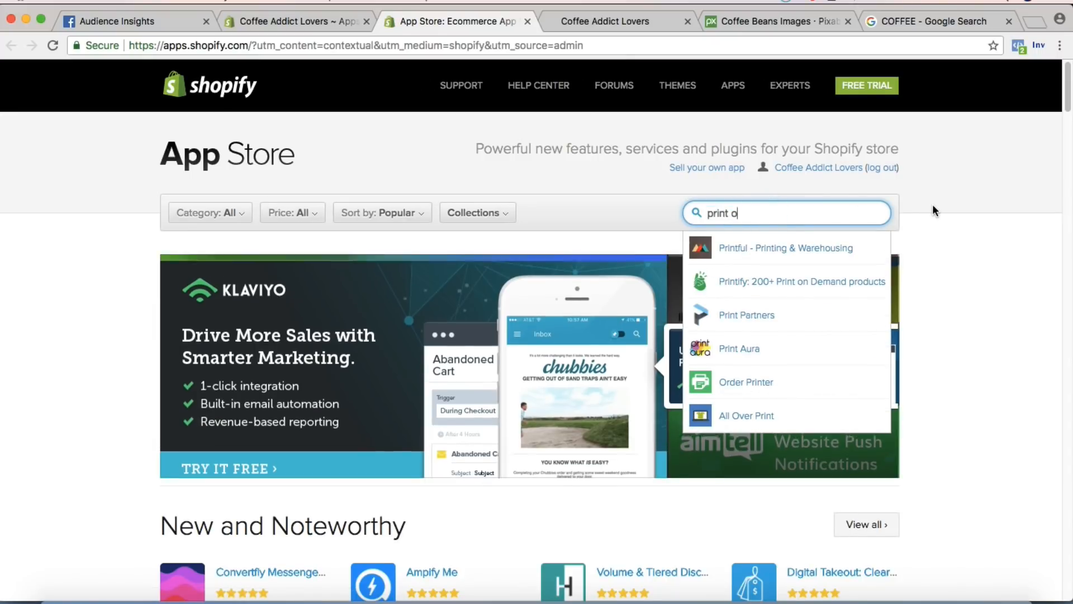
{"action": "type", "text": "on demand"}
{"action": "key", "text": "Return"}
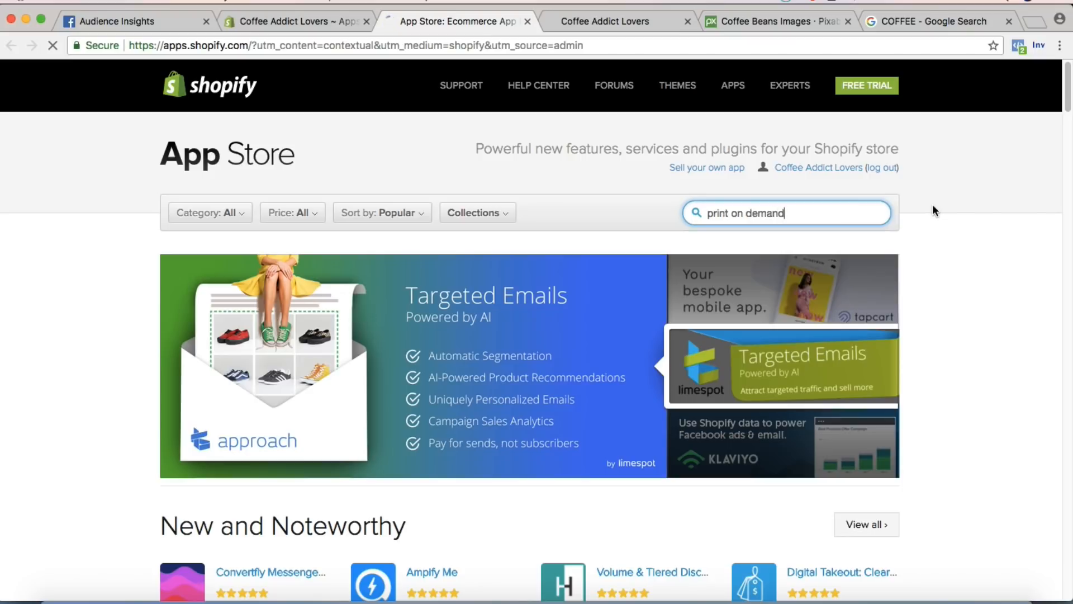
Install the CustomCat app from the search results and select the free CustomCat Lite plan.
{"action": "scroll", "coordinate": [483, 358], "scroll_direction": "down", "scroll_amount": 1}
{"action": "scroll", "coordinate": [484, 359], "scroll_direction": "down", "scroll_amount": 5}
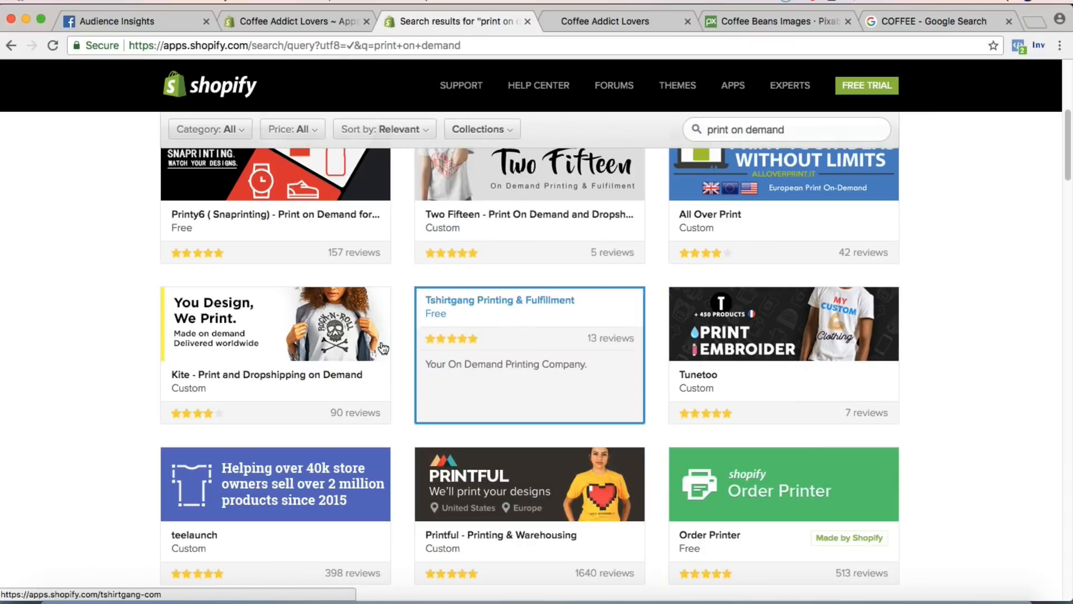
{"action": "scroll", "coordinate": [378, 343], "scroll_direction": "up", "scroll_amount": 3}
{"action": "scroll", "coordinate": [93, 213], "scroll_direction": "down", "scroll_amount": 6}
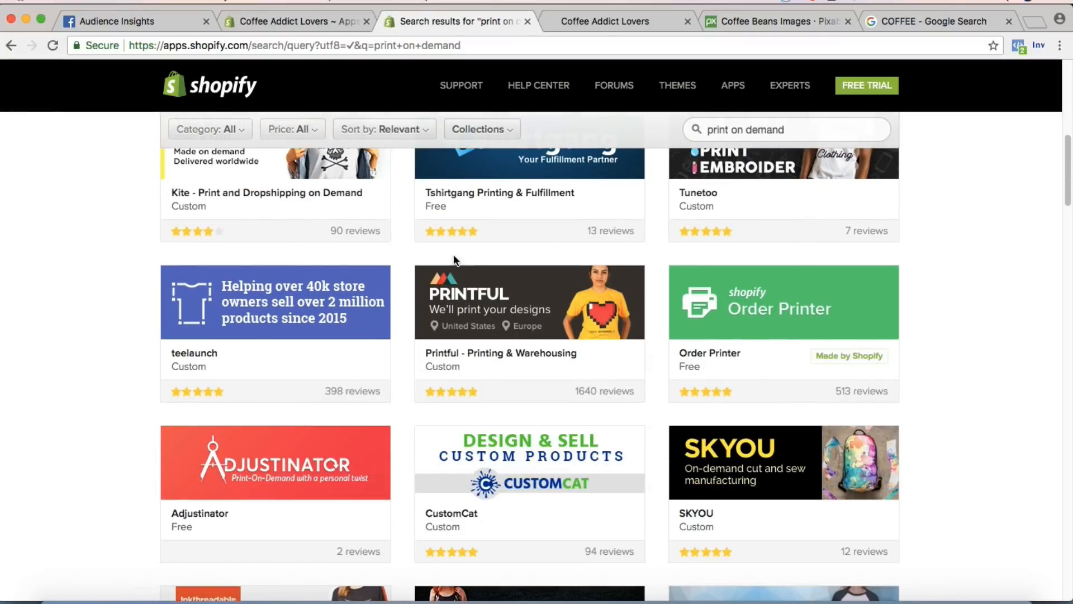
{"action": "scroll", "coordinate": [493, 335], "scroll_direction": "down", "scroll_amount": 2}
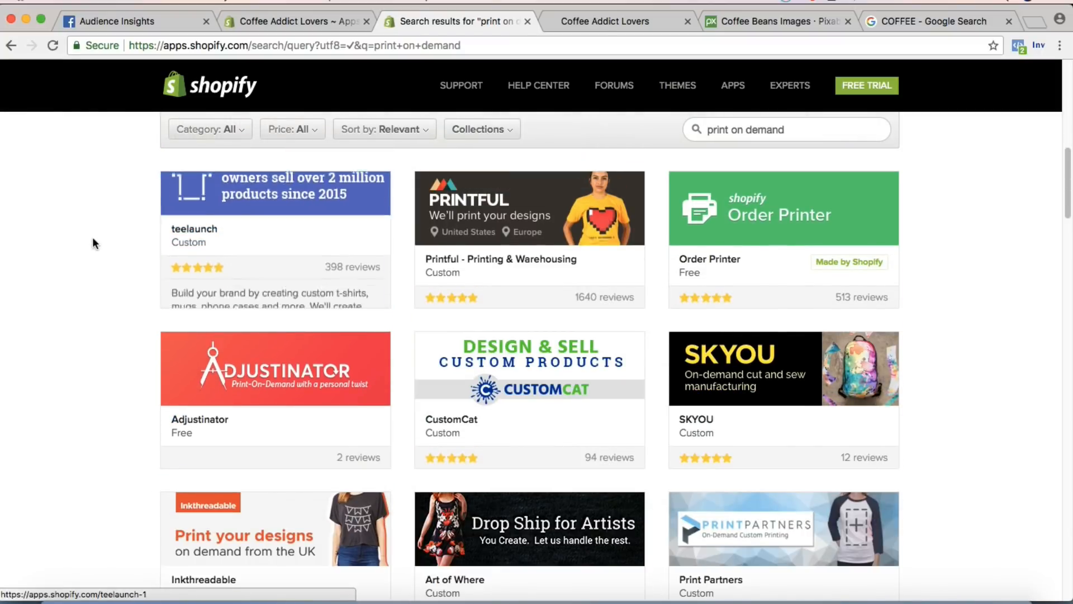
{"action": "scroll", "coordinate": [98, 242], "scroll_direction": "down", "scroll_amount": 1}
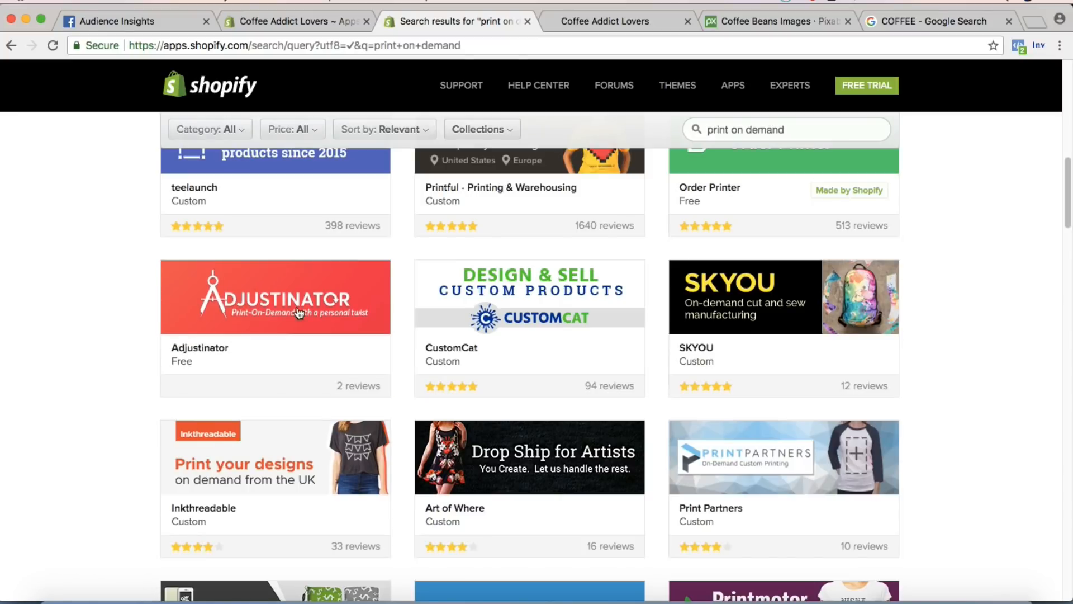
{"action": "left_click", "coordinate": [564, 327]}
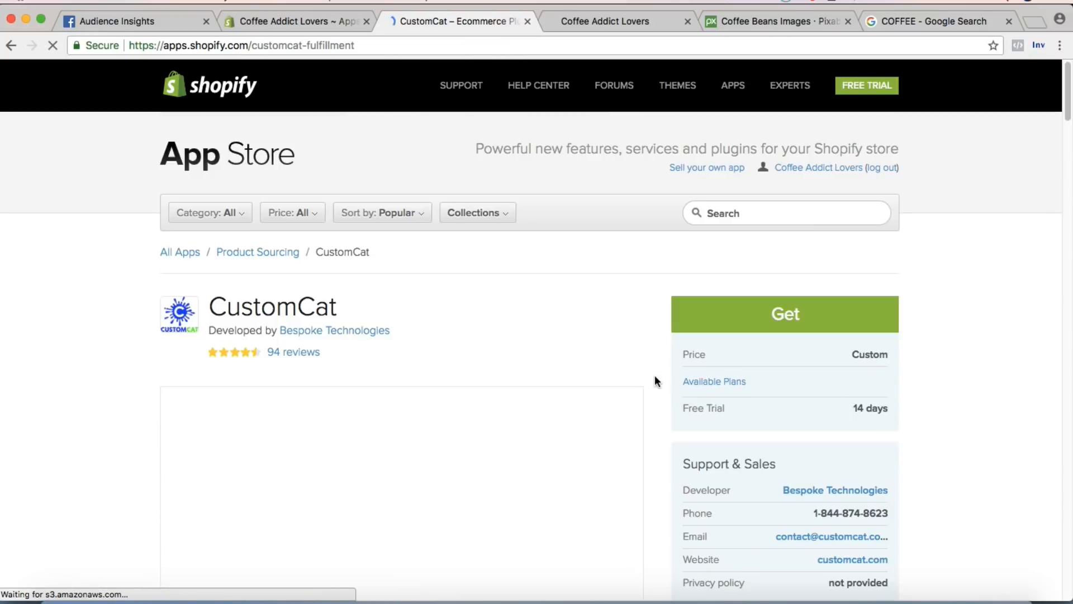
{"action": "left_click", "coordinate": [839, 305]}
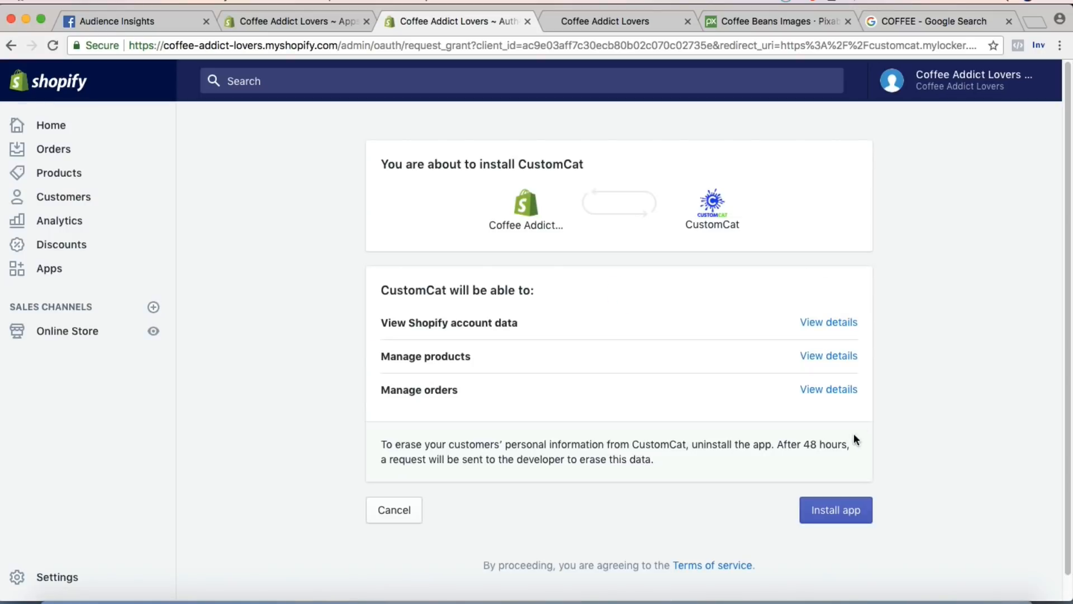
{"action": "left_click", "coordinate": [833, 509]}
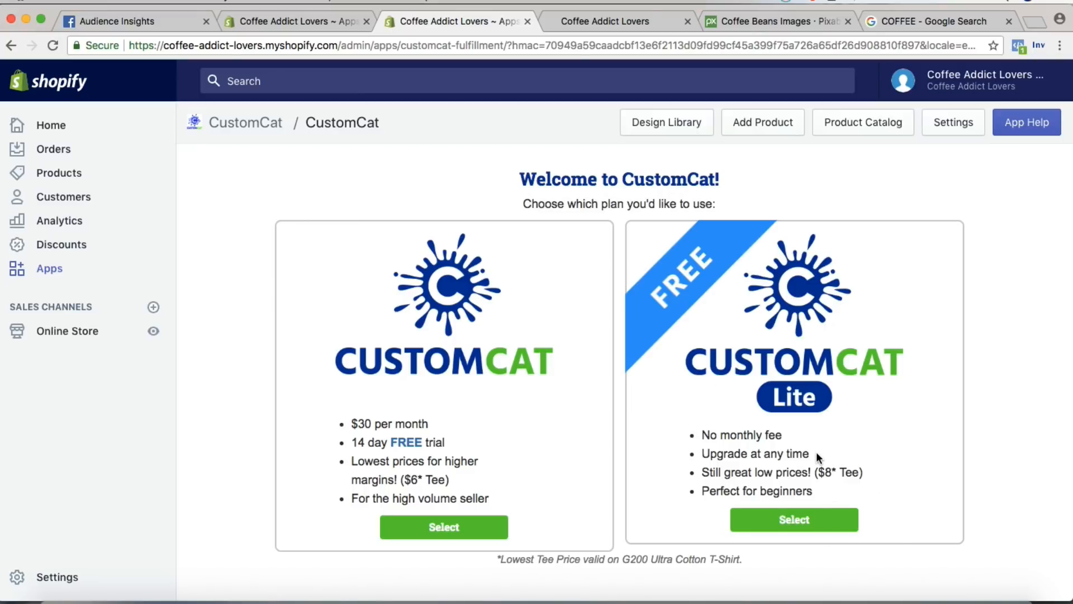
{"action": "left_click", "coordinate": [815, 521]}
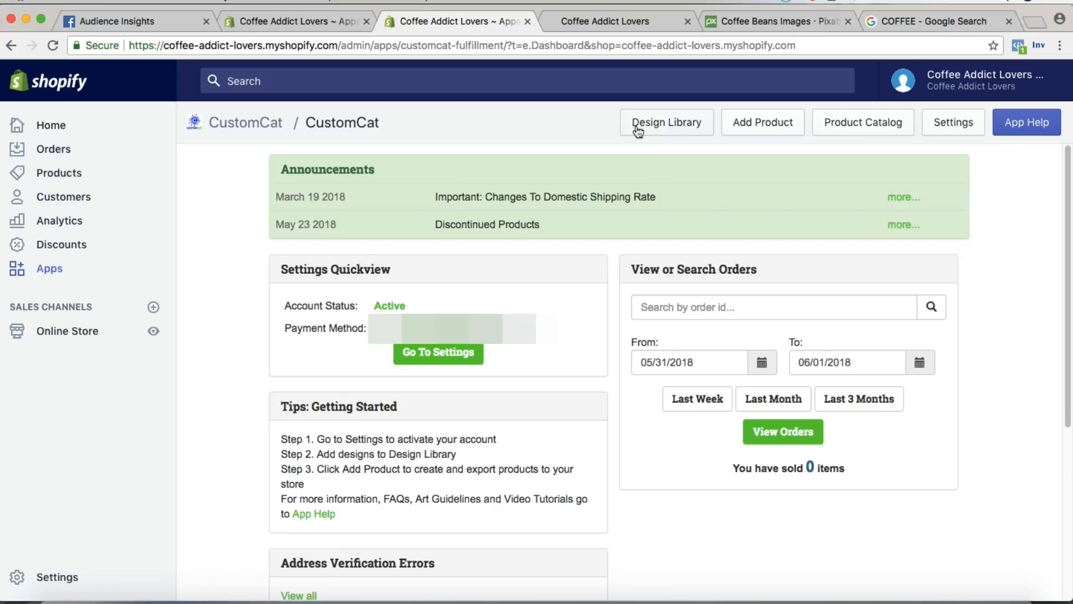
Upload "coffee shopify design revised.png" to CustomCat's Design Library, agreeing to the terms and leaving the assigned product as All.
{"action": "left_click", "coordinate": [661, 134]}
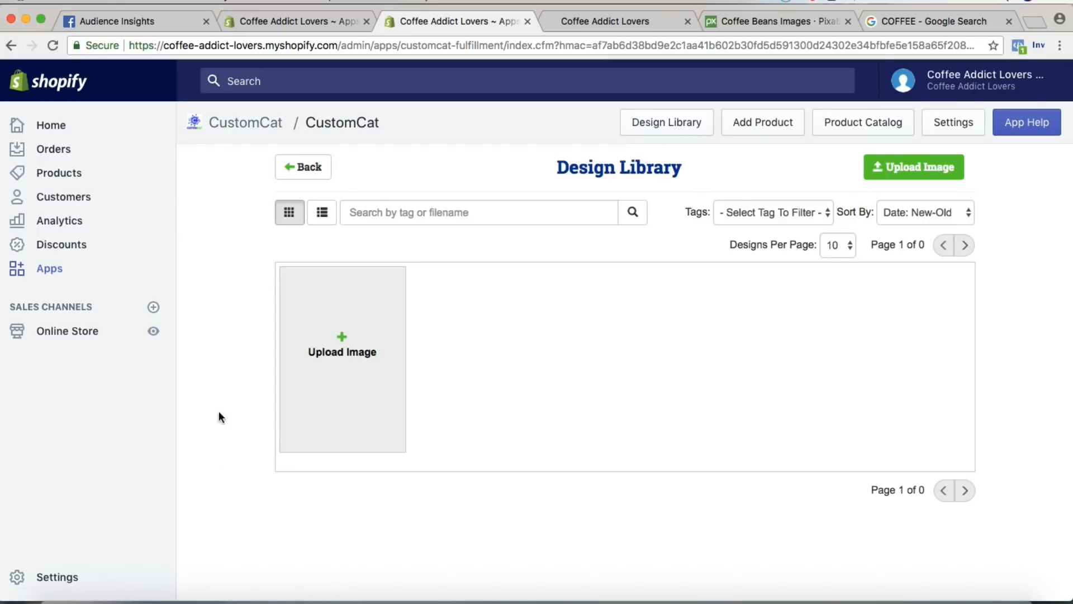
{"action": "left_click", "coordinate": [353, 347]}
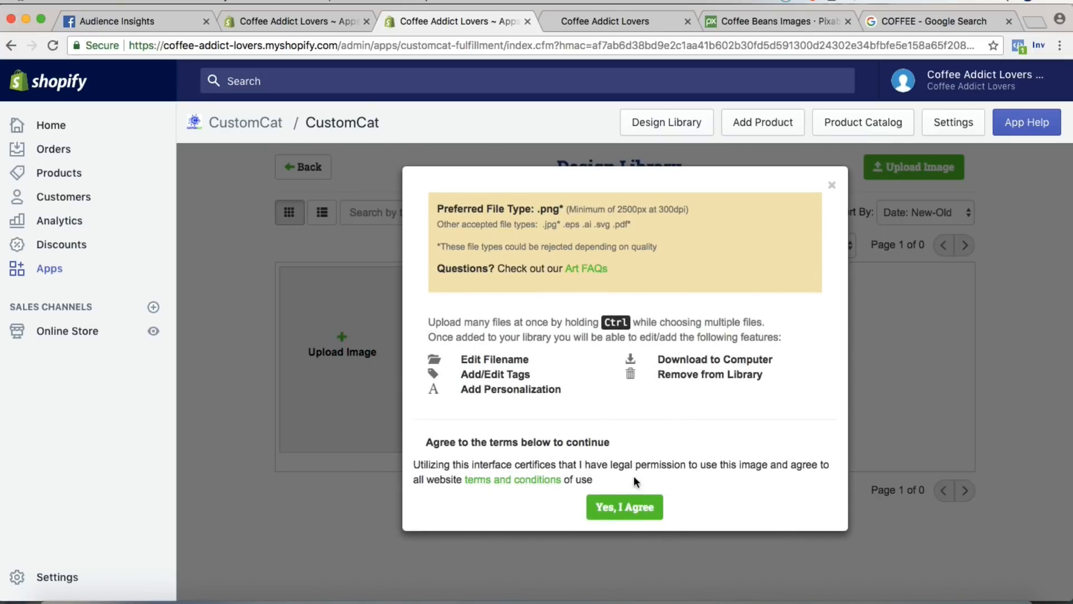
{"action": "left_click", "coordinate": [634, 505]}
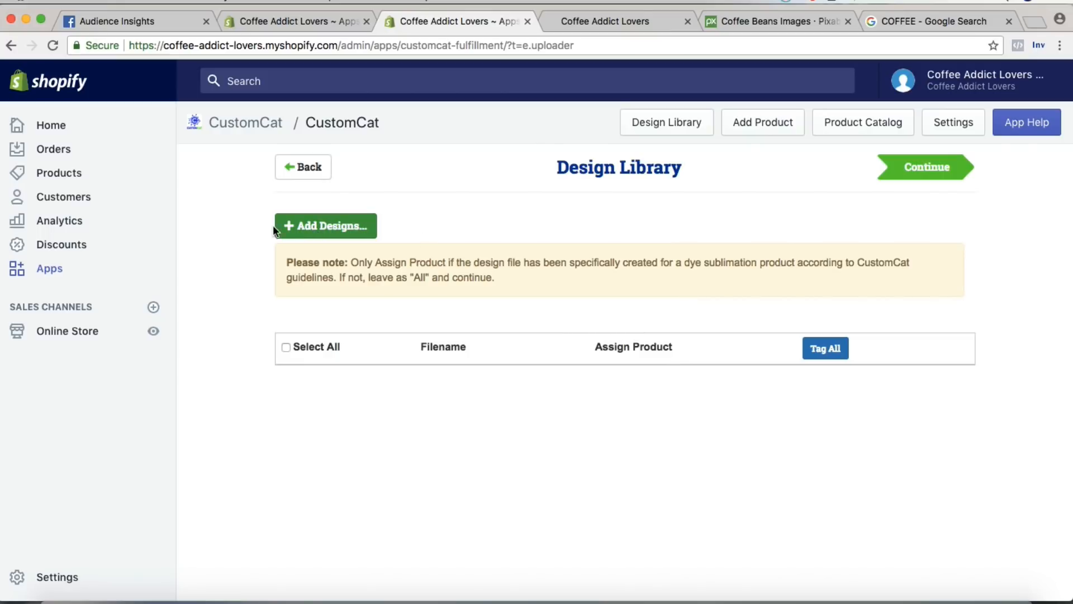
{"action": "left_click", "coordinate": [336, 225]}
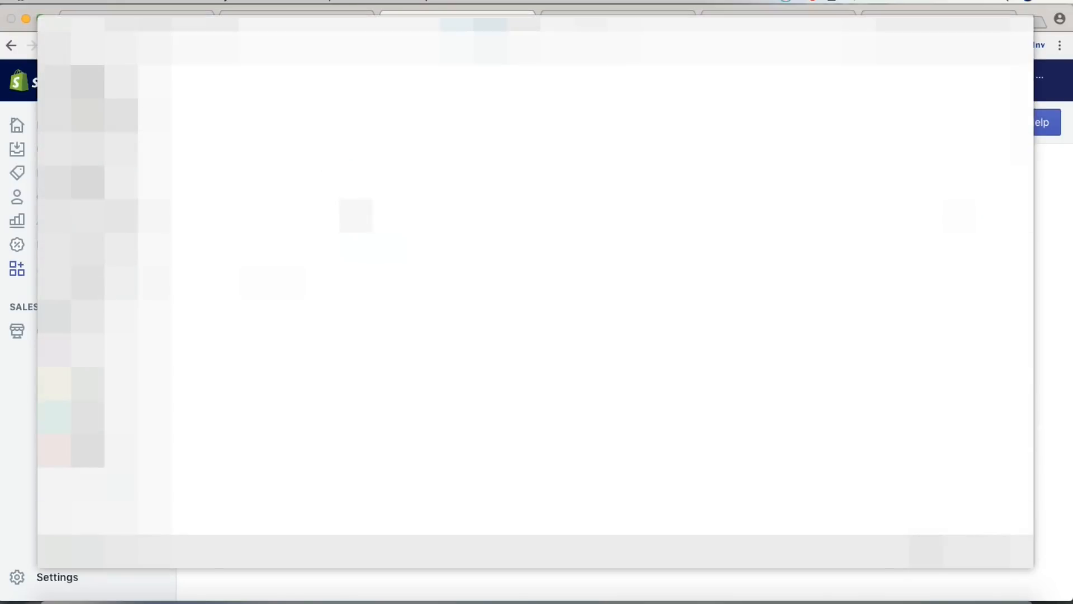
{"action": "left_click", "coordinate": [197, 133]}
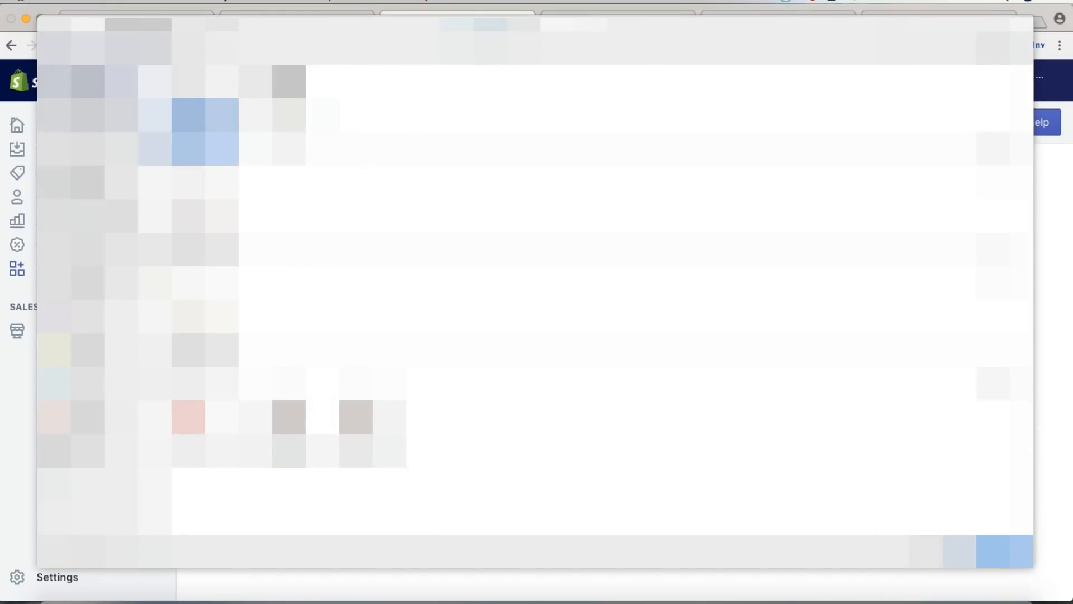
{"action": "left_click", "coordinate": [995, 552]}
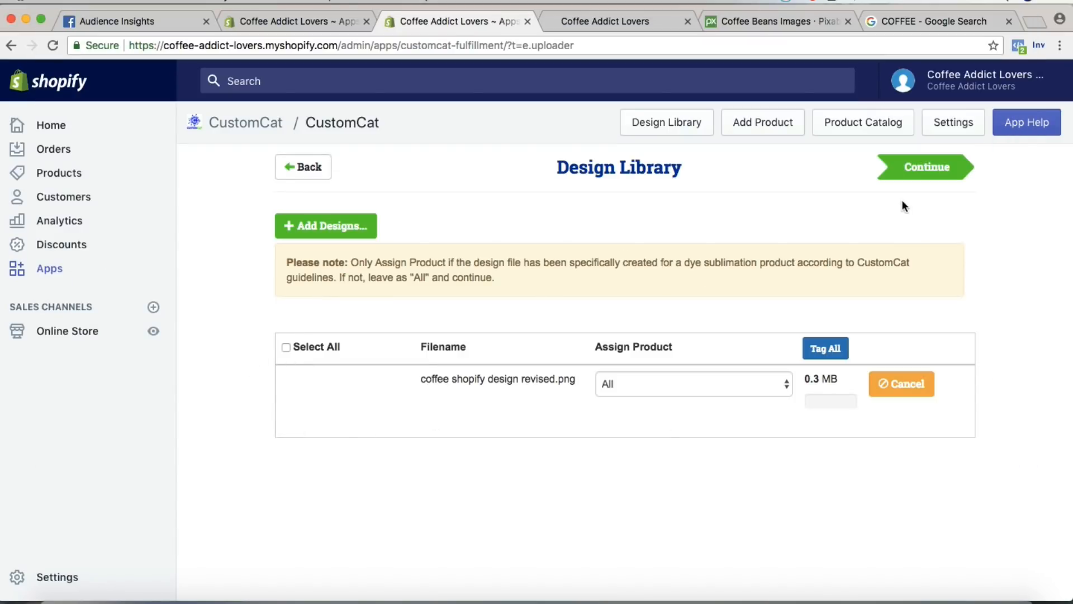
{"action": "left_click", "coordinate": [918, 174]}
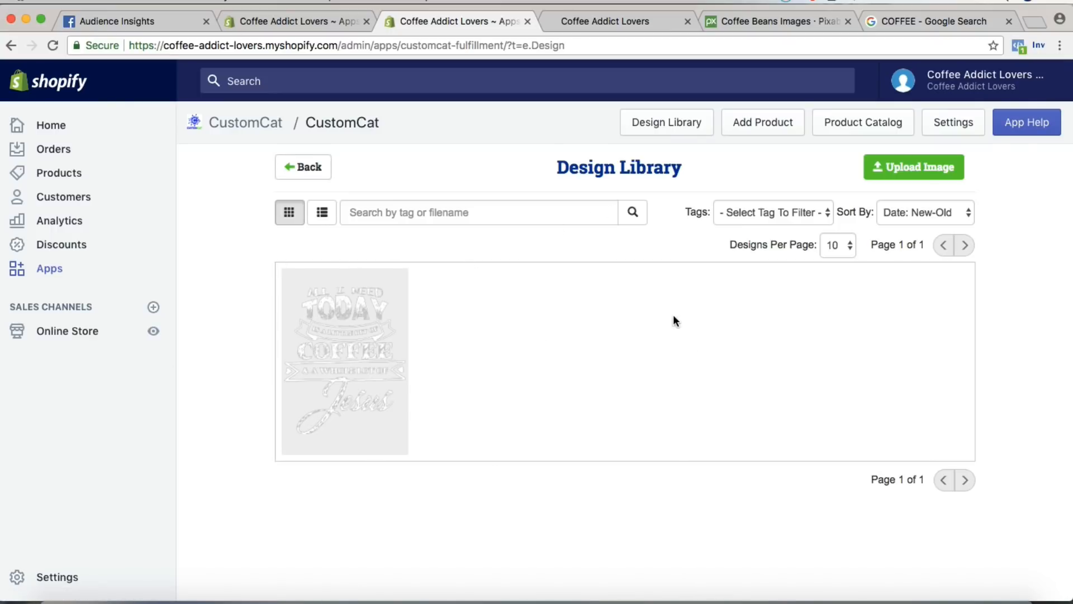
Start adding a product with the Direct to Garment decoration method and front print placement.
{"action": "left_click", "coordinate": [769, 129]}
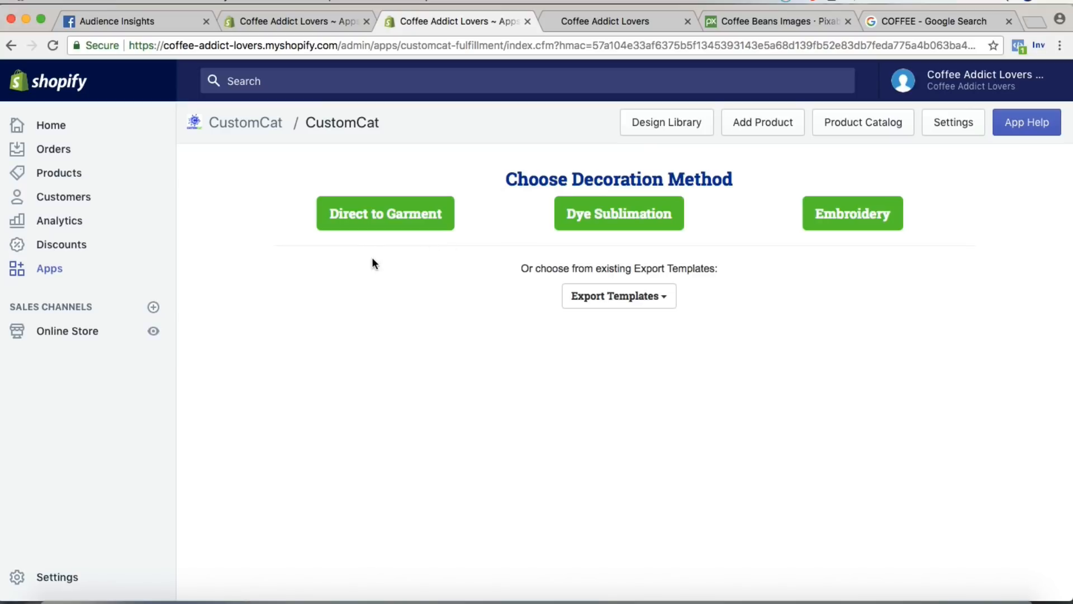
{"action": "left_click", "coordinate": [360, 220]}
{"action": "left_click", "coordinate": [391, 408]}
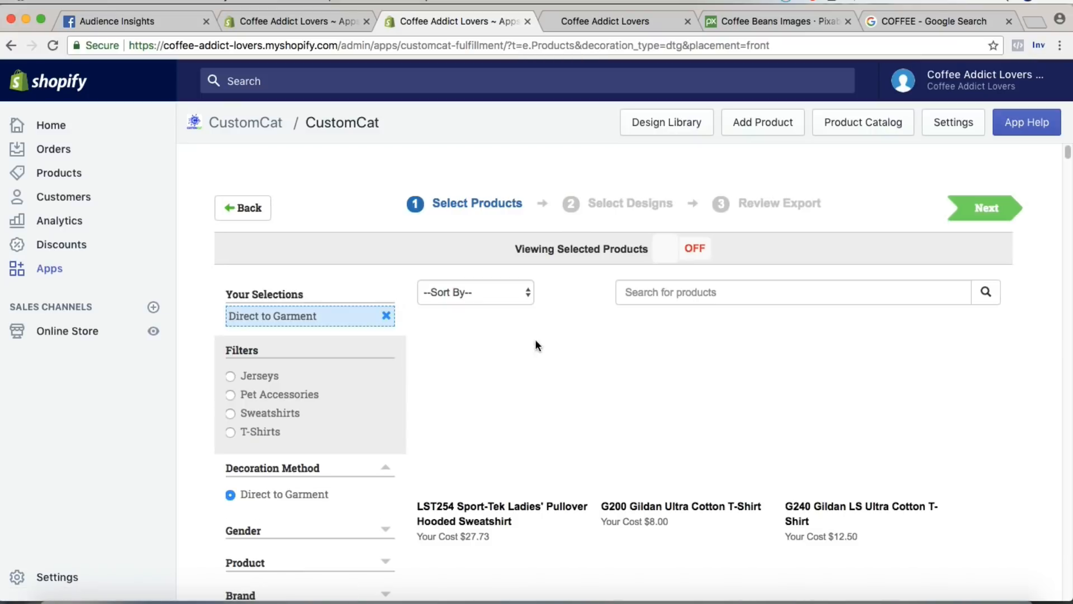
Open the G200 Gildan Ultra Cotton T-Shirt from the product list and set its selling price to 24.99.
{"action": "scroll", "coordinate": [540, 340], "scroll_direction": "down", "scroll_amount": 1}
{"action": "scroll", "coordinate": [515, 333], "scroll_direction": "down", "scroll_amount": 15}
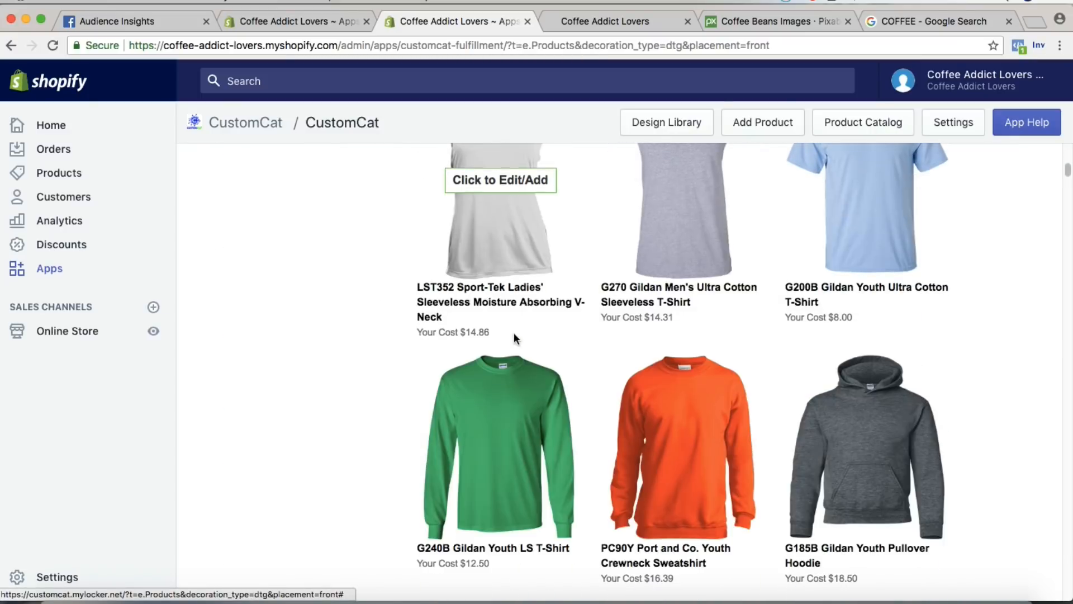
{"action": "scroll", "coordinate": [515, 340], "scroll_direction": "down", "scroll_amount": 10}
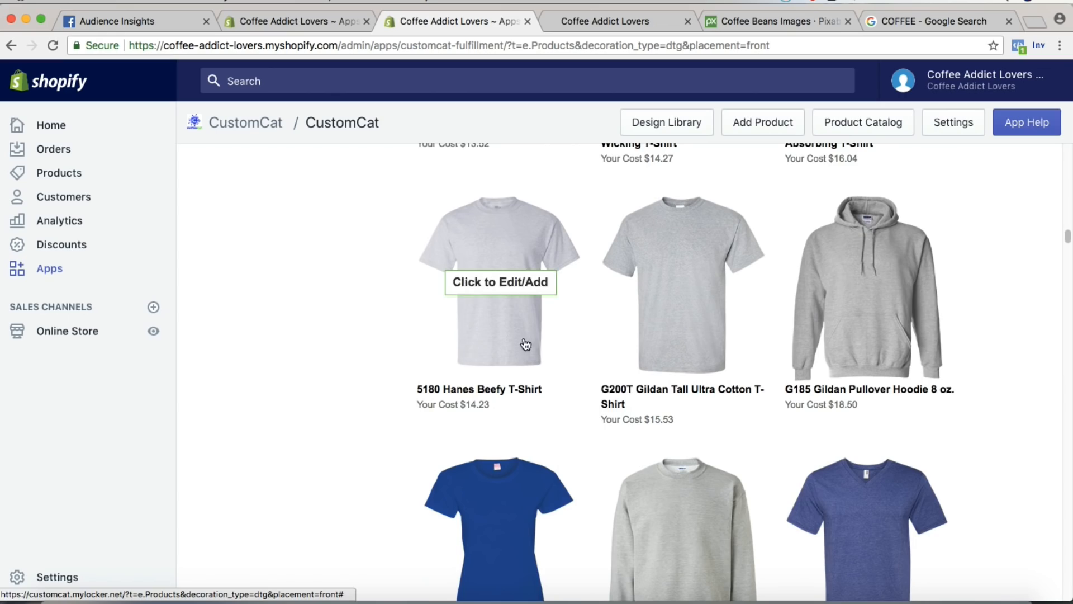
{"action": "scroll", "coordinate": [1070, 250], "scroll_direction": "down", "scroll_amount": 1}
{"action": "left_click_drag", "start_coordinate": [1069, 250], "coordinate": [1067, 132]}
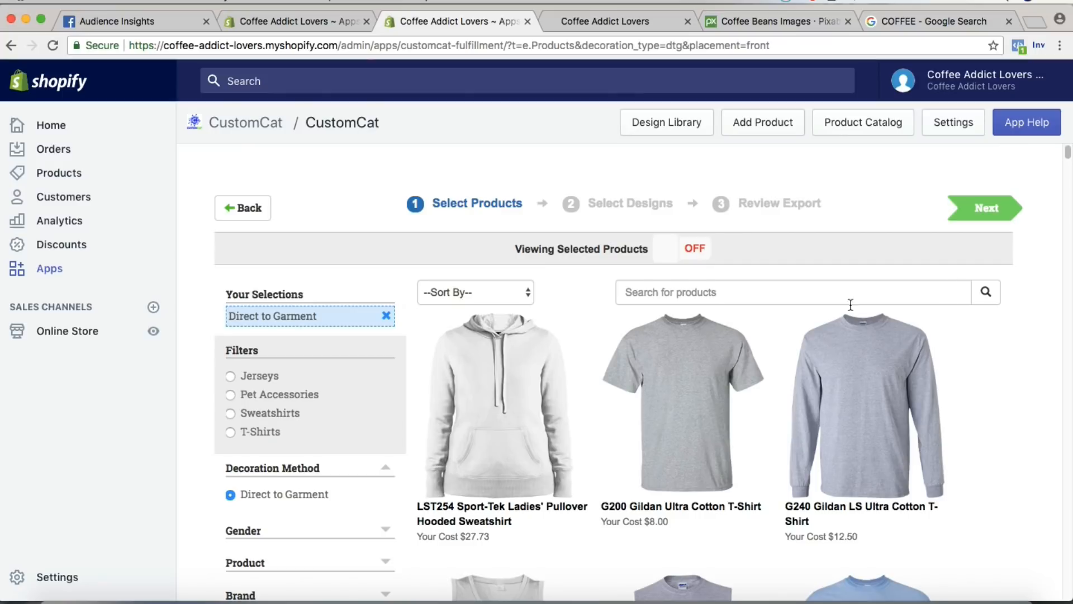
{"action": "scroll", "coordinate": [849, 305], "scroll_direction": "down", "scroll_amount": 1}
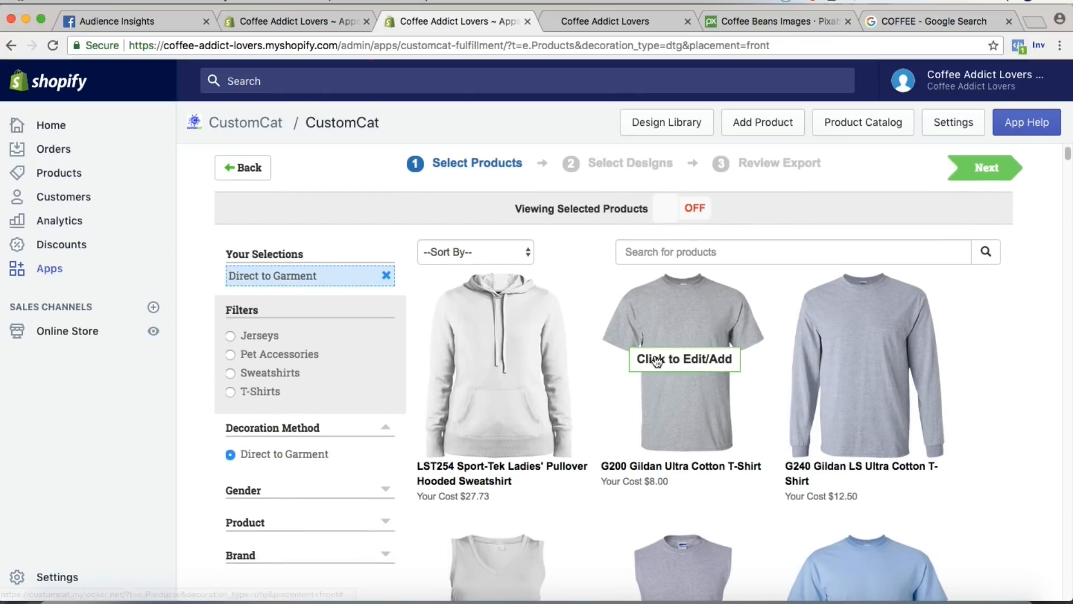
{"action": "left_click", "coordinate": [675, 362]}
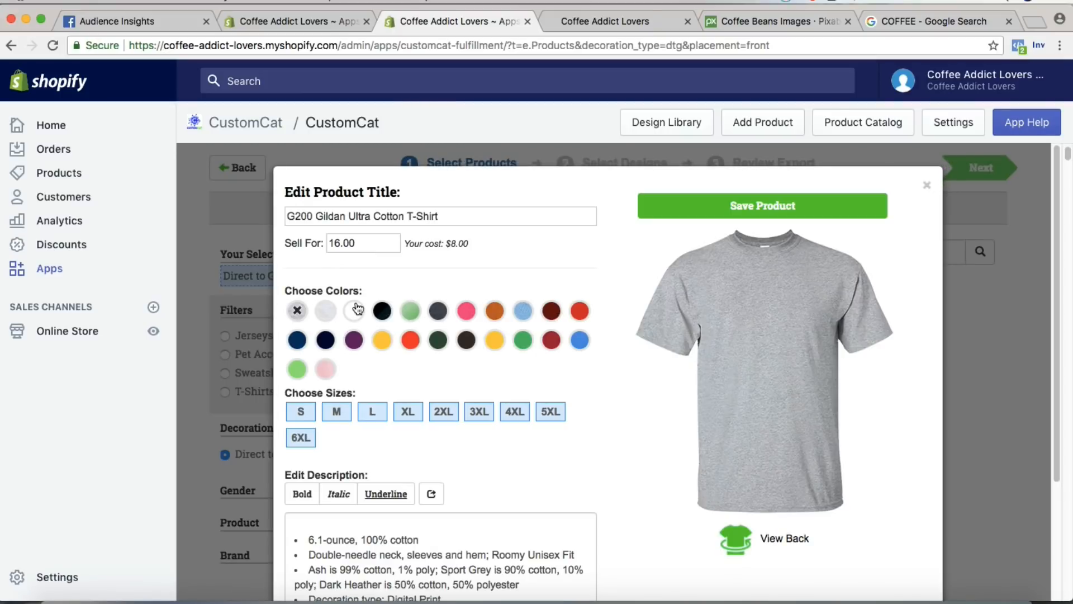
{"action": "double_click", "coordinate": [358, 242]}
{"action": "type", "text": "22.99"}
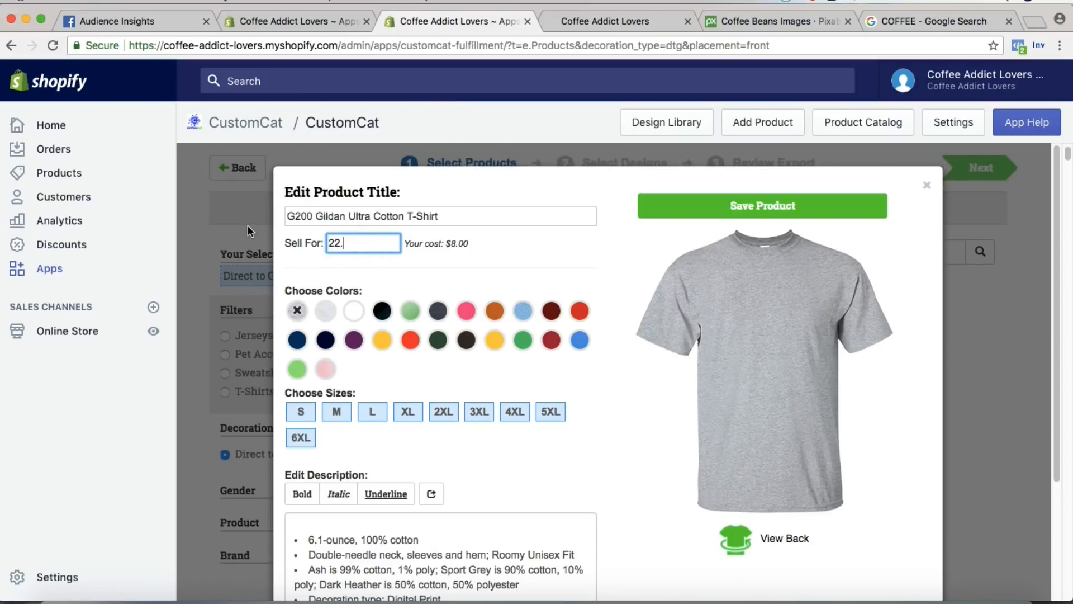
{"action": "key", "text": "BackSpace"}
{"action": "key", "text": "BackSpace"}
{"action": "key", "text": "BackSpace"}
{"action": "key", "text": "BackSpace"}
{"action": "type", "text": "4.99"}
Deselect the T-shirt's default grey, choose black, royal blue and red instead, and save the product.
{"action": "left_click", "coordinate": [305, 315]}
{"action": "left_click", "coordinate": [379, 315]}
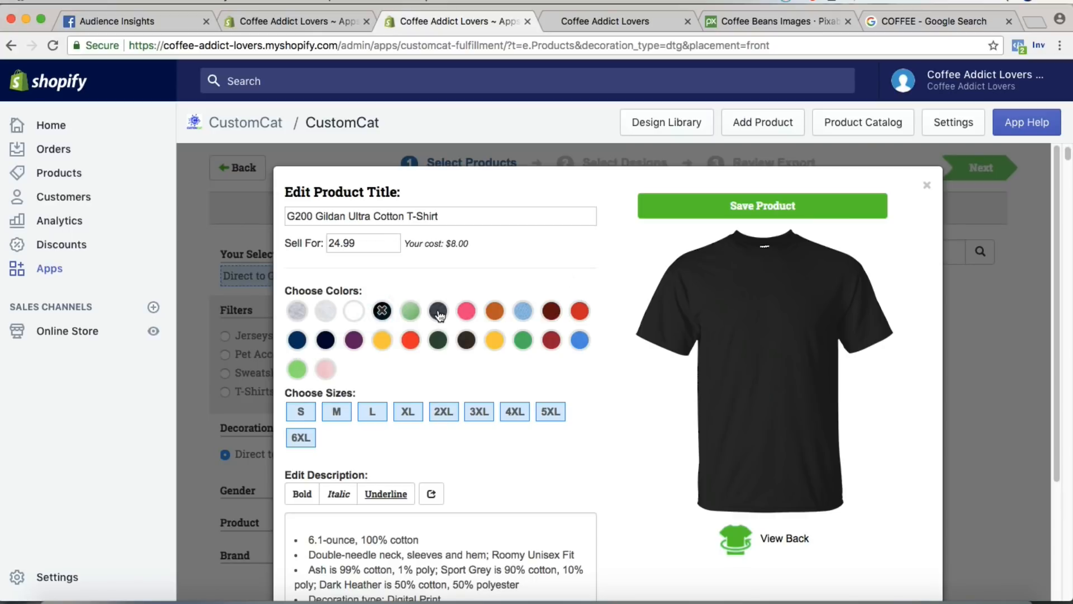
{"action": "left_click", "coordinate": [297, 341]}
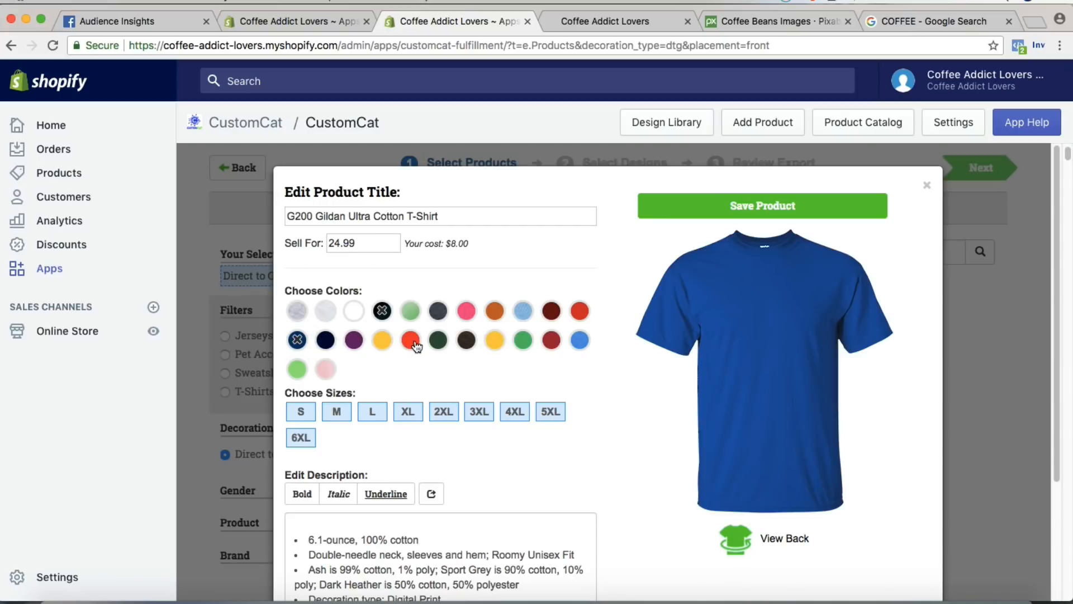
{"action": "left_click", "coordinate": [579, 311]}
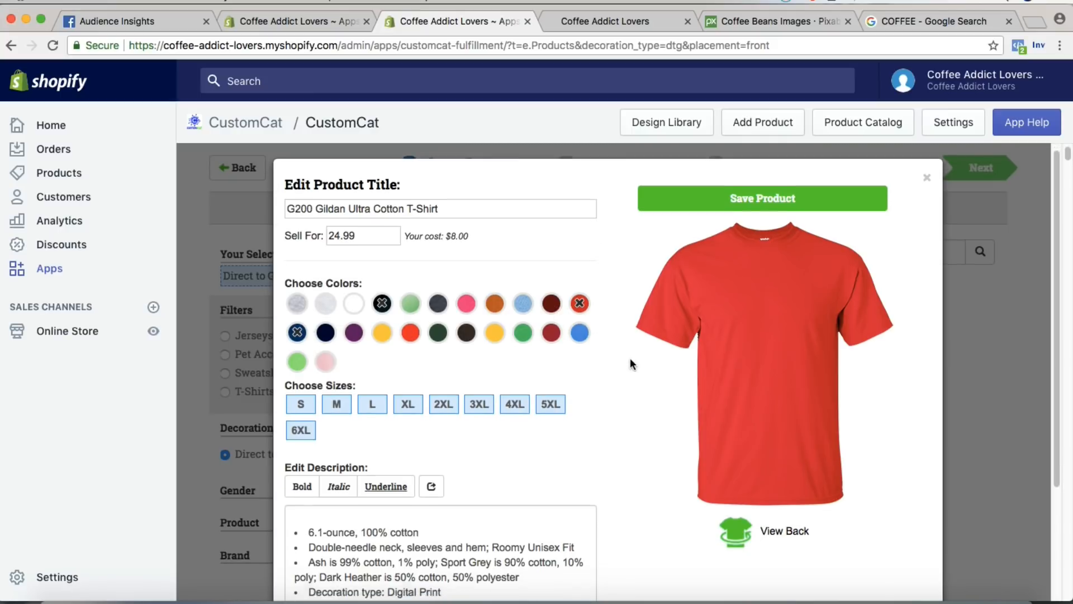
{"action": "scroll", "coordinate": [629, 363], "scroll_direction": "down", "scroll_amount": 3}
{"action": "scroll", "coordinate": [637, 335], "scroll_direction": "up", "scroll_amount": 3}
{"action": "left_click", "coordinate": [765, 217]}
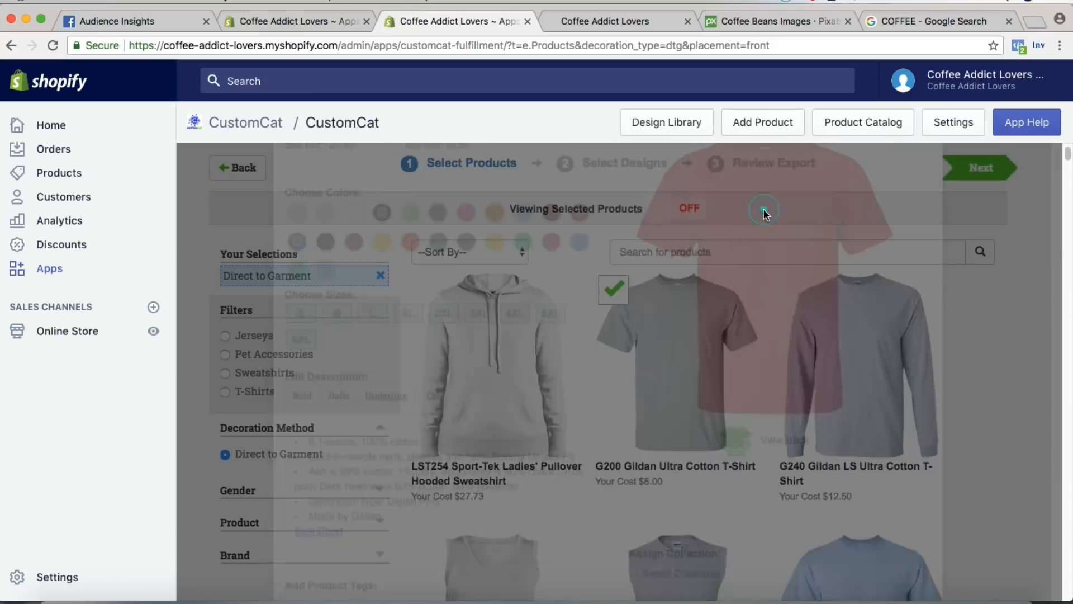
Open the G185 Gildan Pullover Hoodie 8 oz. from the product list and set its selling price to 39.99.
{"action": "scroll", "coordinate": [690, 270], "scroll_direction": "down", "scroll_amount": 10}
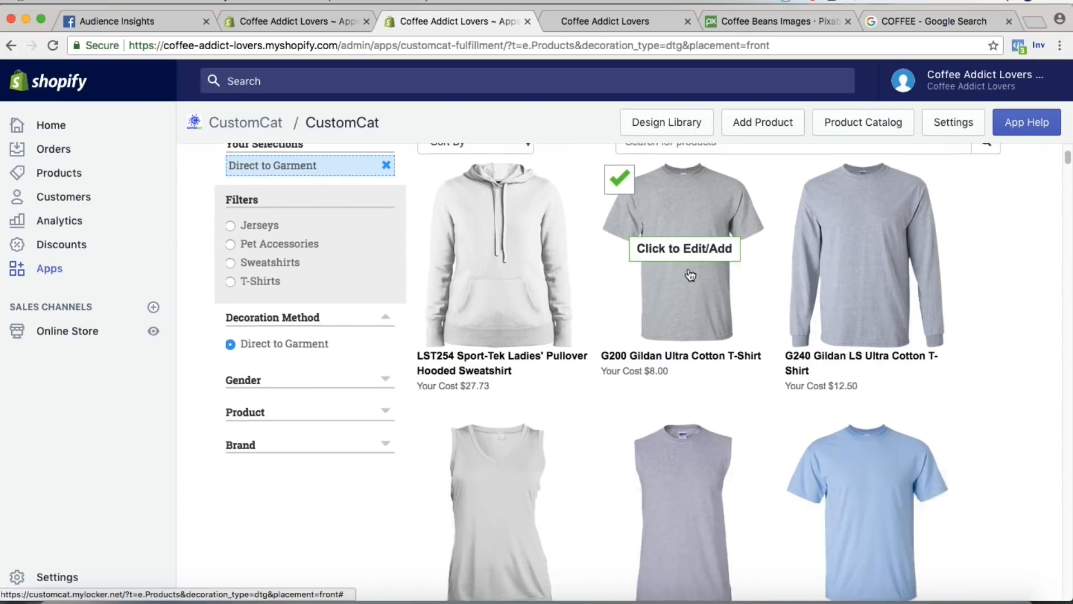
{"action": "scroll", "coordinate": [699, 285], "scroll_direction": "down", "scroll_amount": 20}
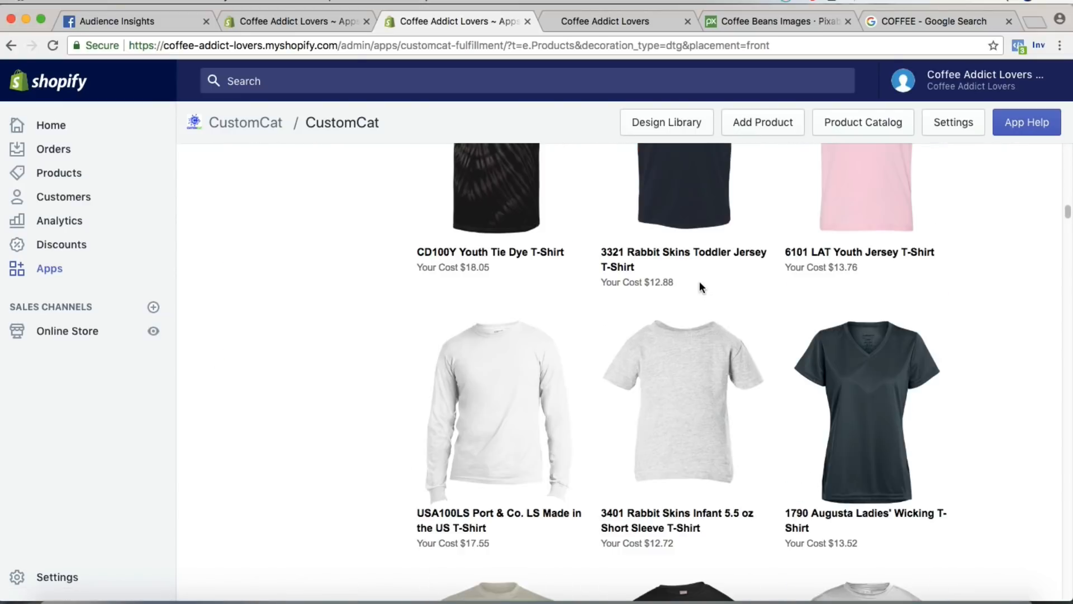
{"action": "scroll", "coordinate": [878, 312], "scroll_direction": "down", "scroll_amount": 3}
{"action": "left_click", "coordinate": [869, 351]}
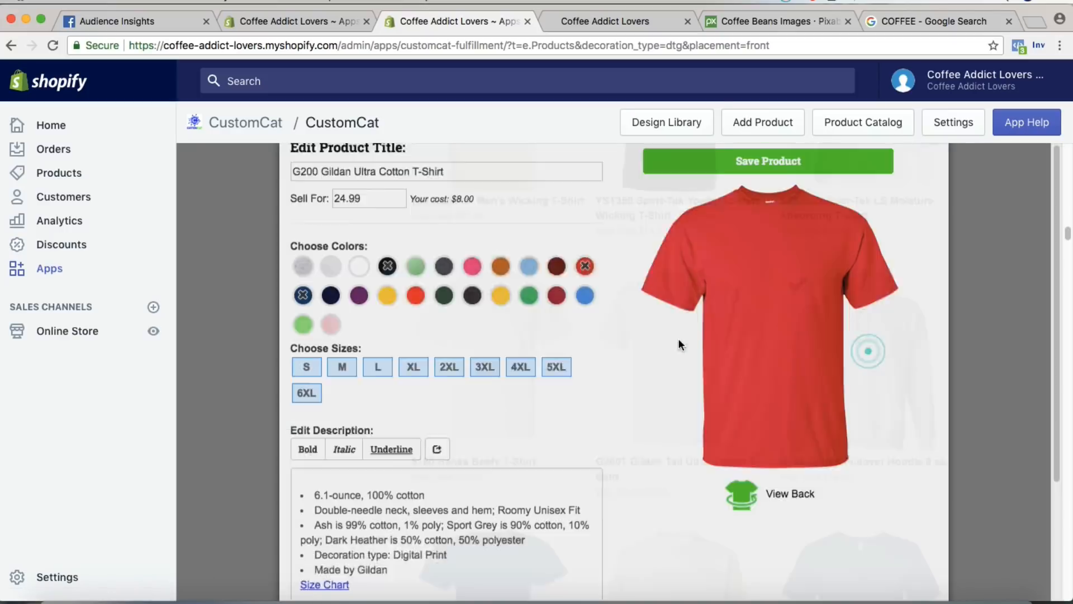
{"action": "left_click_drag", "start_coordinate": [369, 243], "coordinate": [245, 237]}
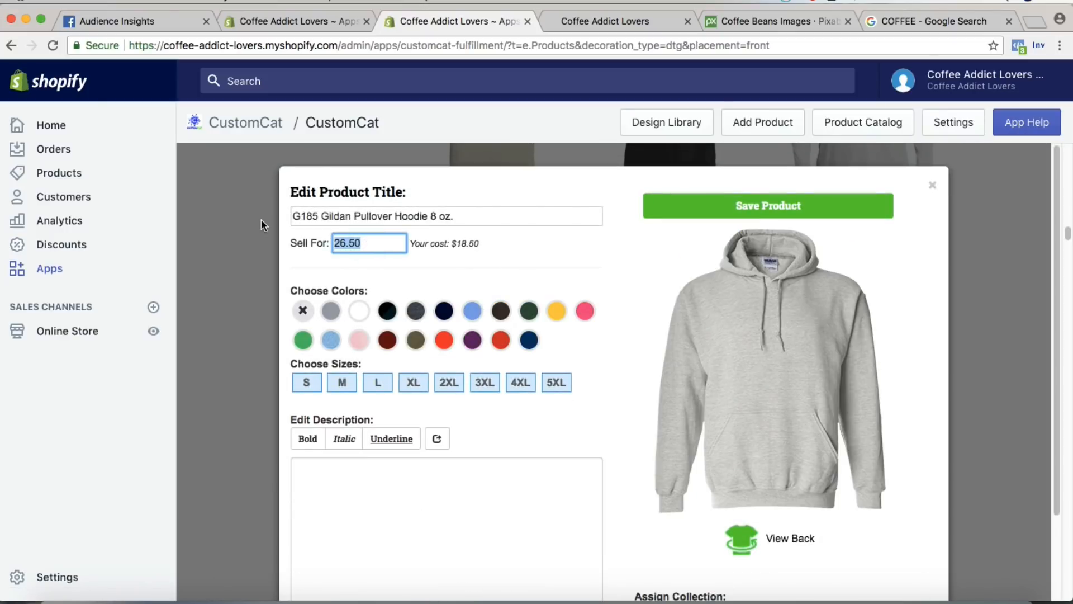
{"action": "type", "text": "39.99"}
Replace the hoodie's default grey with black and royal blue, and save the product.
{"action": "left_click", "coordinate": [302, 310]}
{"action": "left_click", "coordinate": [387, 311]}
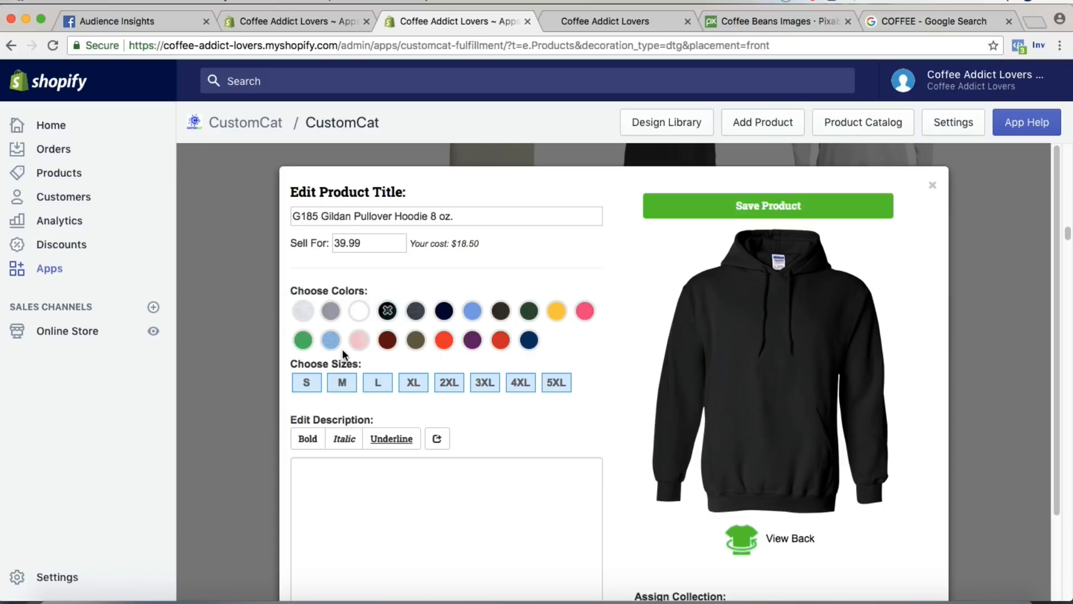
{"action": "left_click", "coordinate": [529, 340]}
{"action": "left_click", "coordinate": [774, 217]}
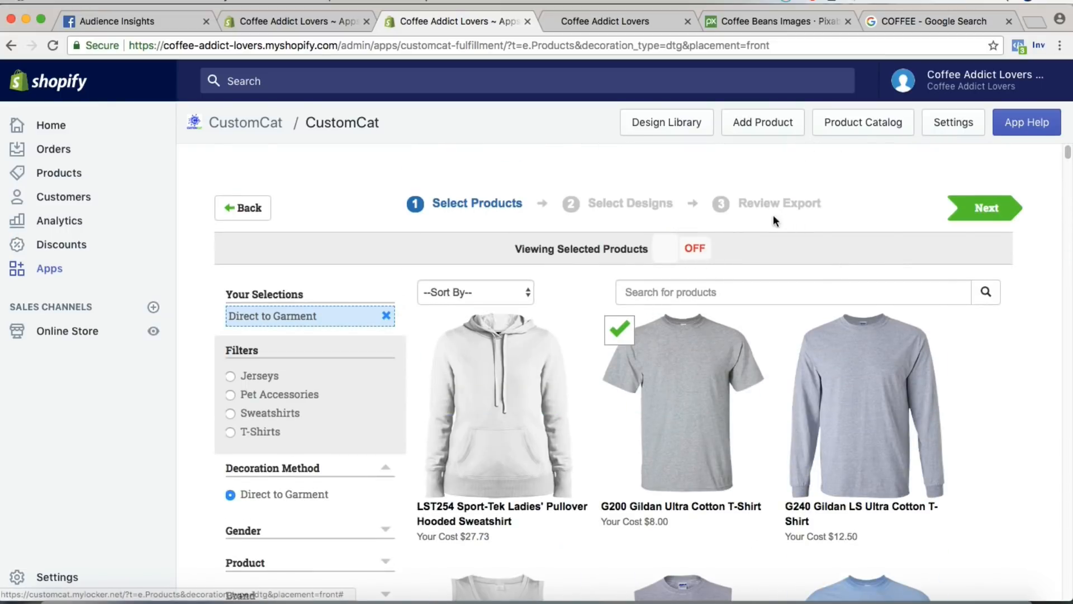
Proceed with the selected T-shirt and hoodie without saving an export template, and choose the coffee design for them.
{"action": "left_click", "coordinate": [695, 250]}
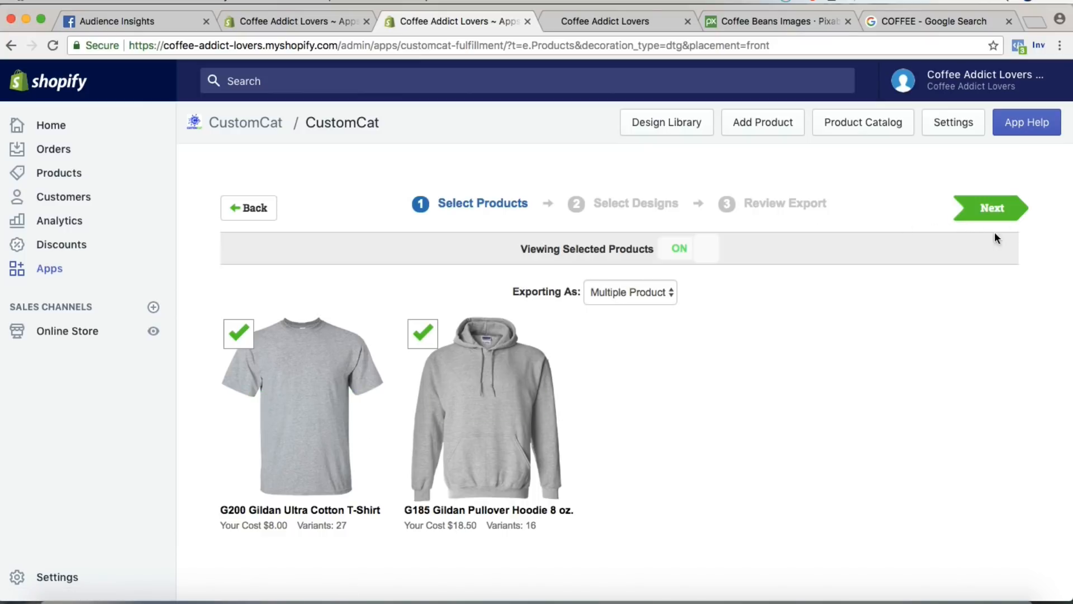
{"action": "left_click", "coordinate": [984, 216]}
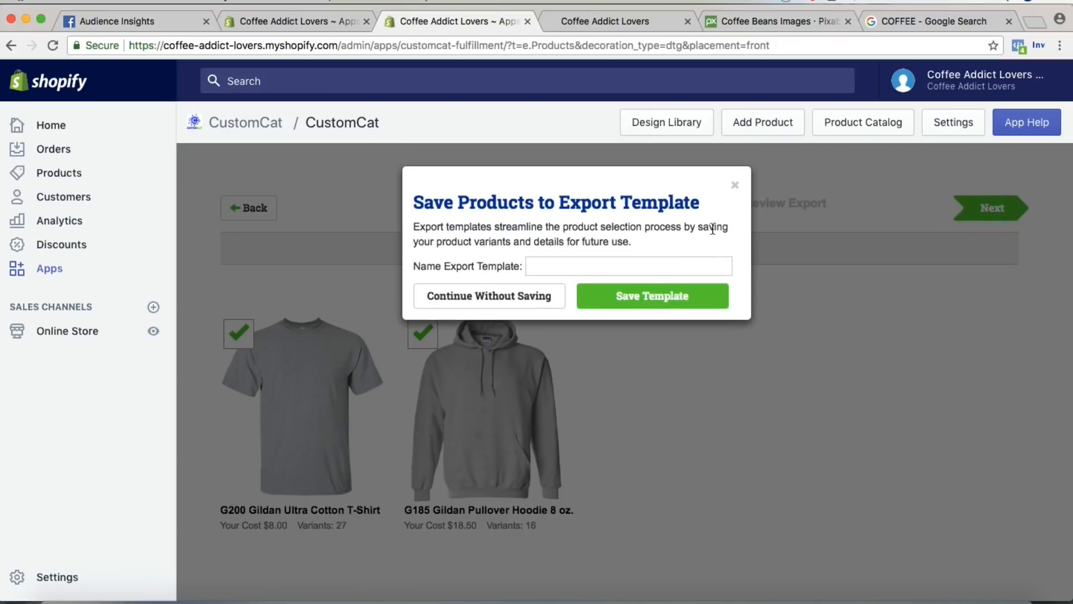
{"action": "left_click", "coordinate": [477, 301]}
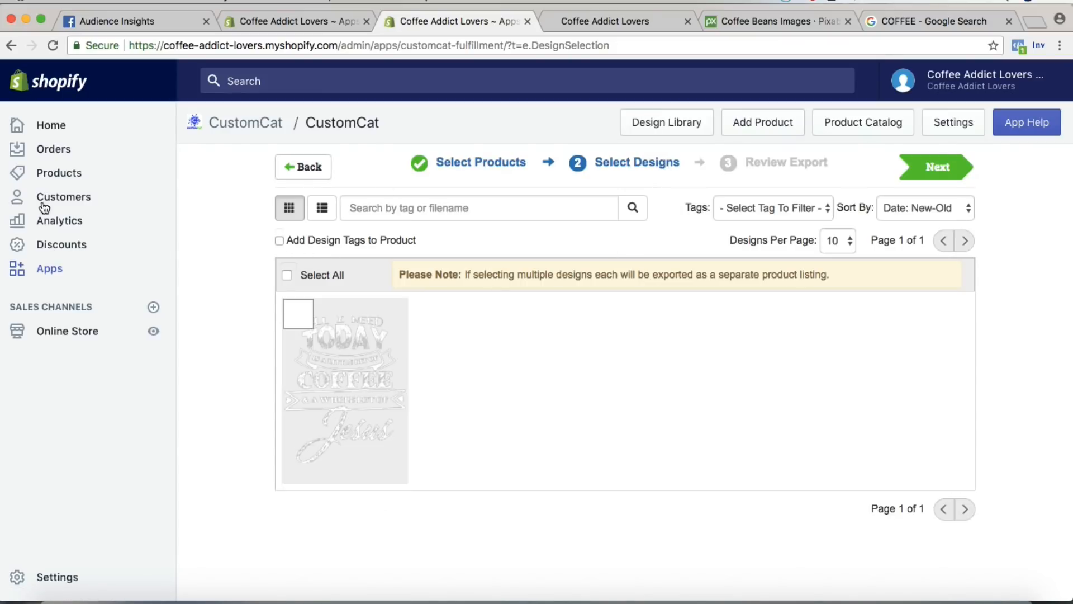
{"action": "left_click", "coordinate": [352, 395]}
{"action": "left_click", "coordinate": [955, 173]}
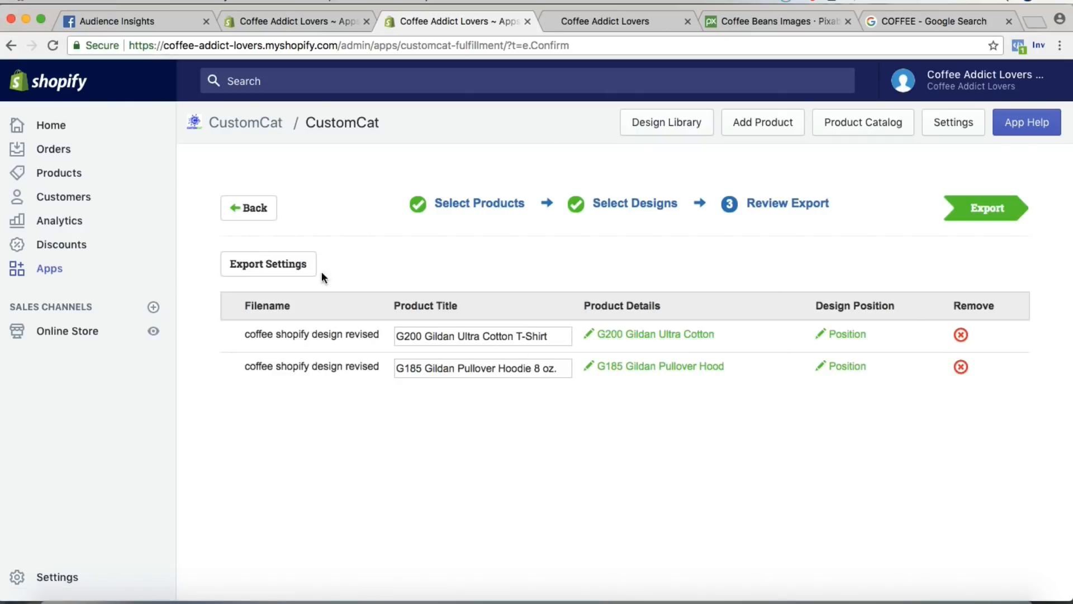
Check the design positioning on the T-shirt in red, blue and black, and on the hoodie, leaving both placements as they are.
{"action": "left_click", "coordinate": [867, 334]}
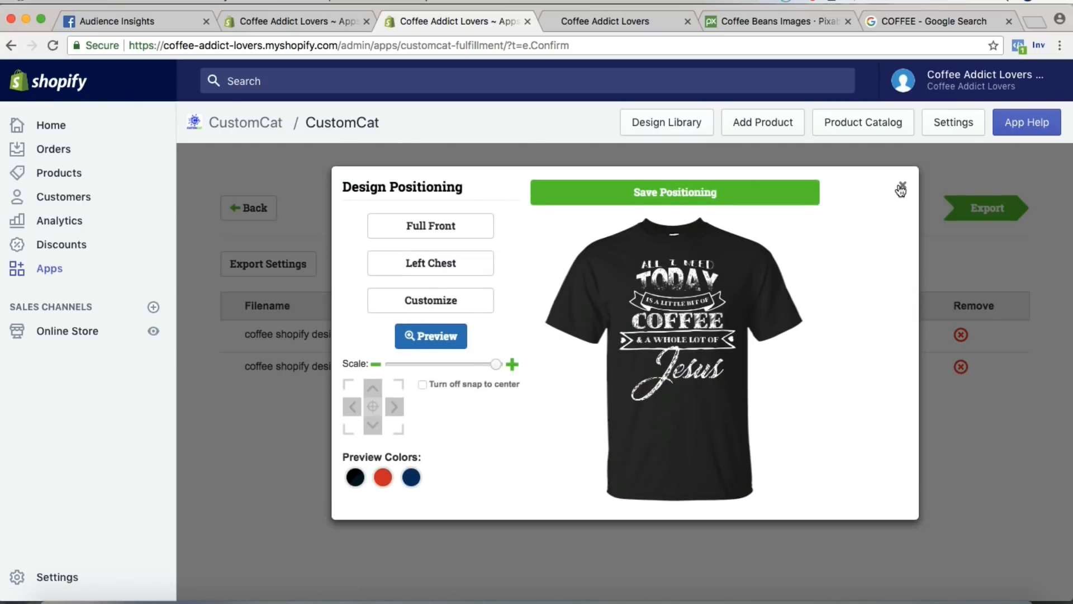
{"action": "left_click", "coordinate": [378, 481]}
{"action": "left_click", "coordinate": [402, 480]}
{"action": "left_click", "coordinate": [355, 477]}
{"action": "left_click", "coordinate": [903, 187]}
{"action": "left_click", "coordinate": [850, 367]}
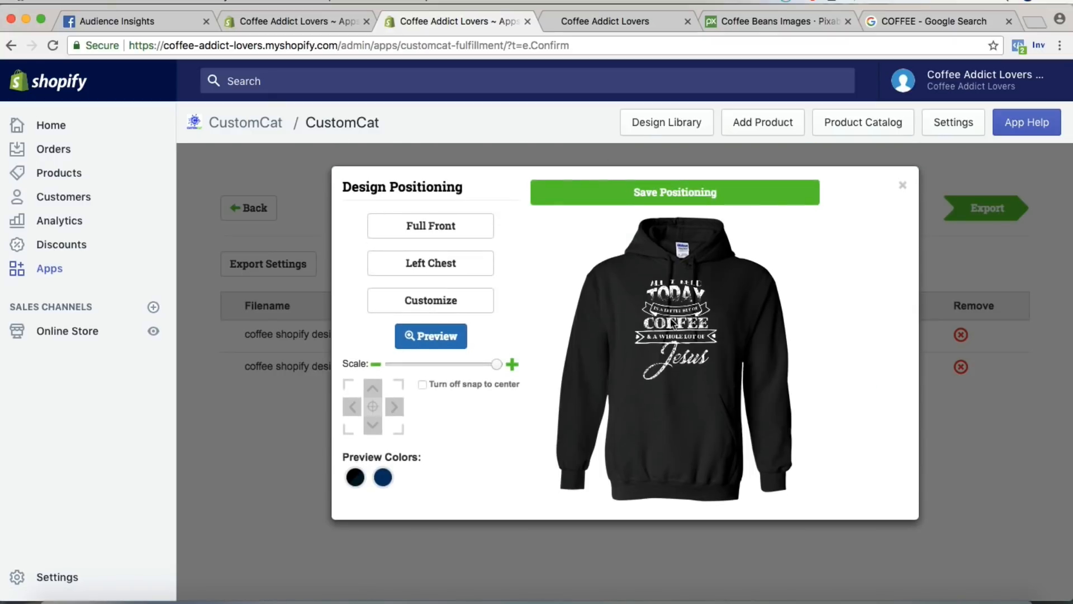
{"action": "left_click", "coordinate": [903, 186]}
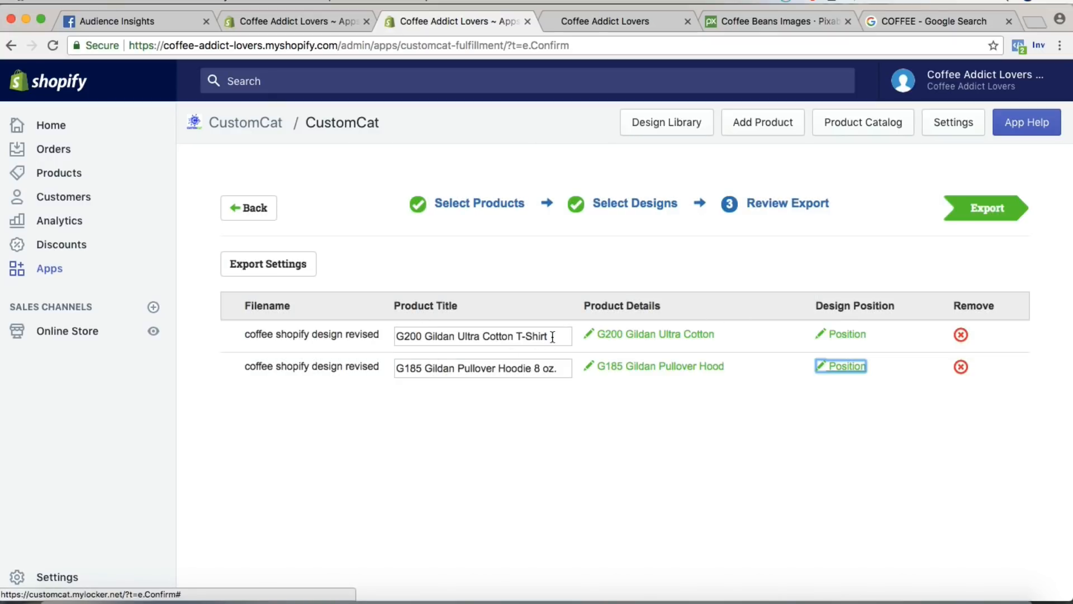
Clear the default product titles of both the T-shirt and the hoodie in the export review.
{"action": "left_click_drag", "start_coordinate": [552, 336], "coordinate": [293, 325]}
{"action": "key", "text": "BackSpace"}
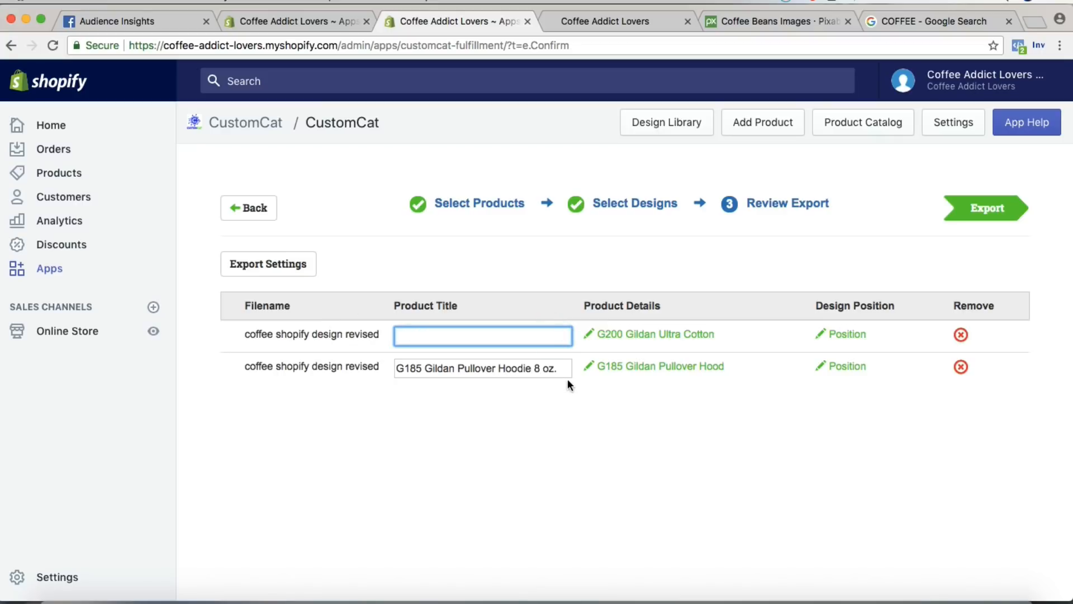
{"action": "left_click_drag", "start_coordinate": [568, 380], "coordinate": [25, 358]}
{"action": "key", "text": "BackSpace"}
{"action": "left_click", "coordinate": [401, 336]}
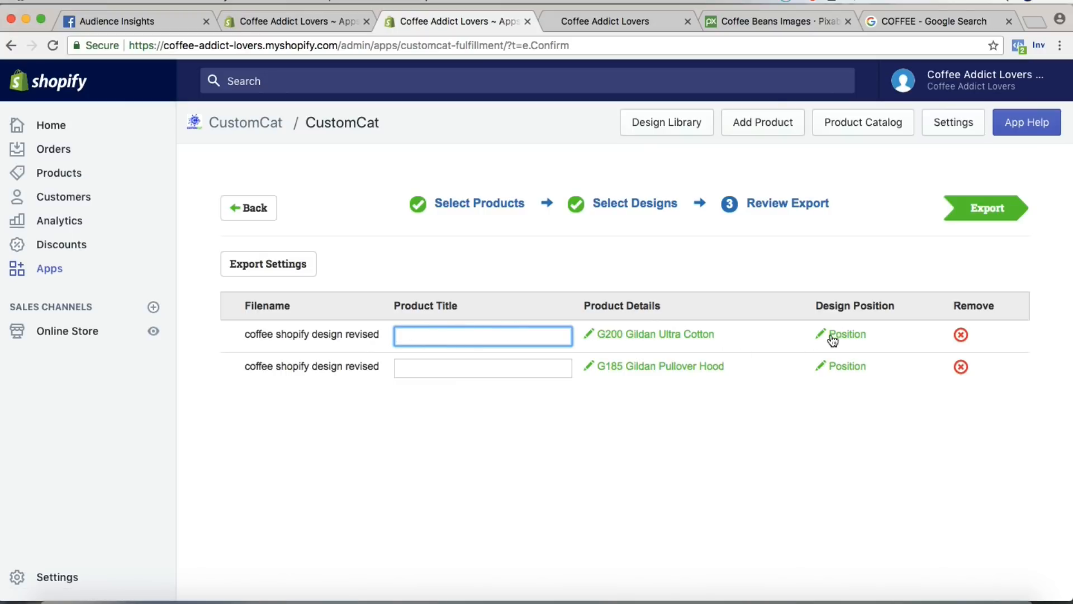
Check the design's wording on the T-shirt and title that product "All I Need is Coffee and Jesus".
{"action": "left_click", "coordinate": [848, 336]}
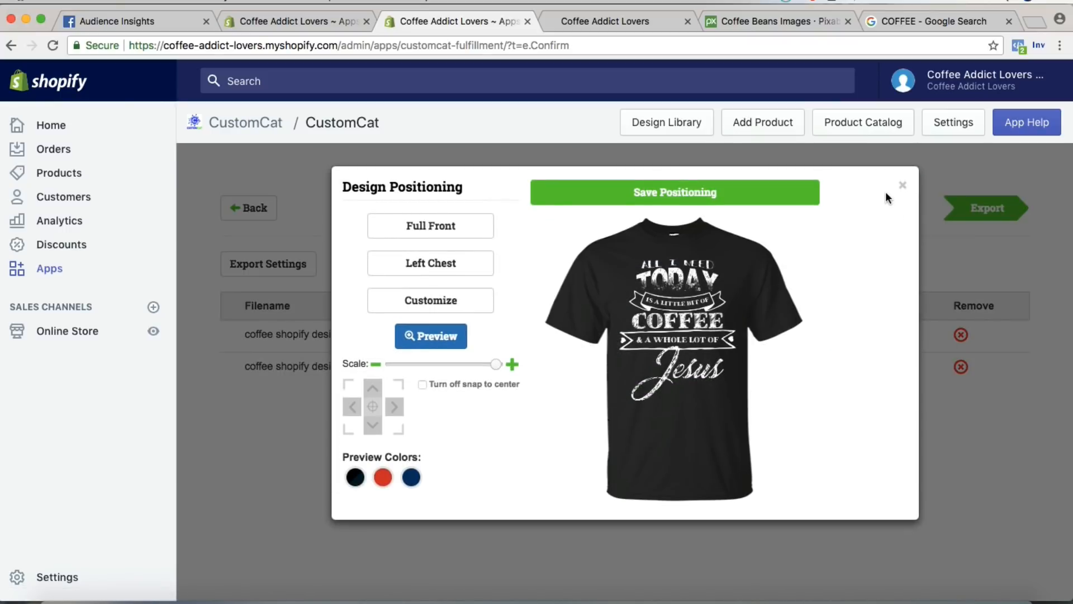
{"action": "left_click", "coordinate": [902, 185]}
{"action": "left_click", "coordinate": [460, 334]}
{"action": "type", "text": "ALI"}
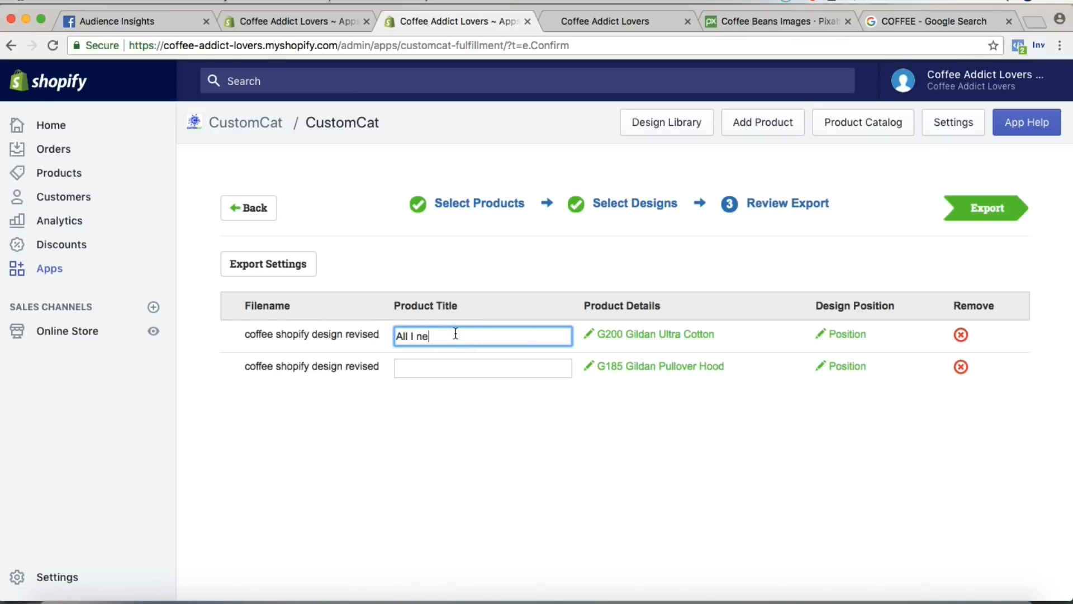
{"action": "type", "text": " Need is Coffee and Jesus"}
Copy the T-shirt's title to the hoodie and export both products to the store.
{"action": "triple_click", "coordinate": [543, 333]}
{"action": "key", "text": "ctrl+c"}
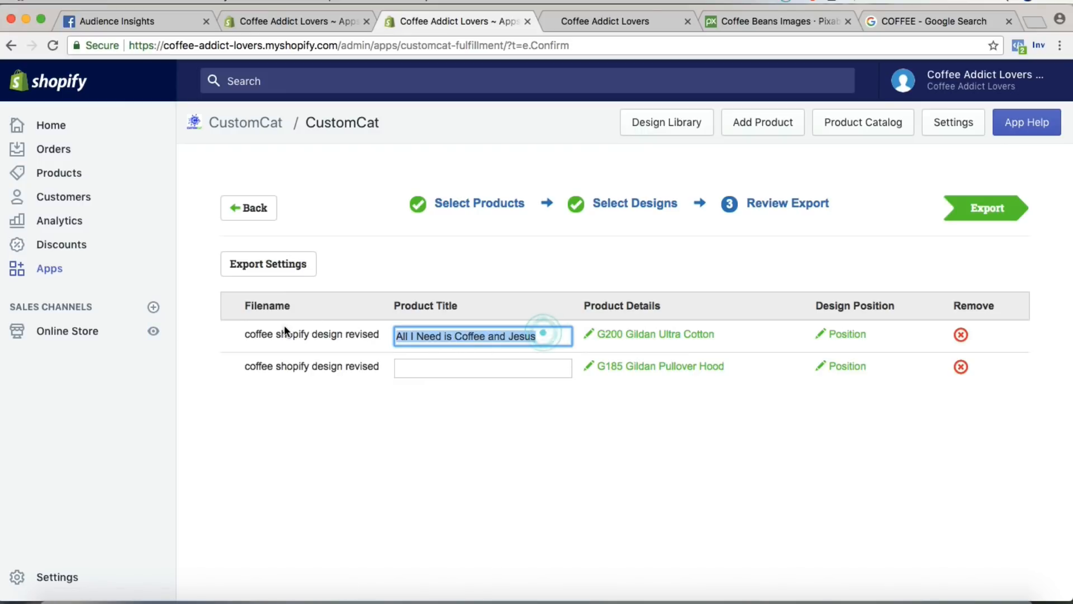
{"action": "left_click", "coordinate": [433, 364]}
{"action": "key", "text": "ctrl+v"}
{"action": "left_click", "coordinate": [499, 426]}
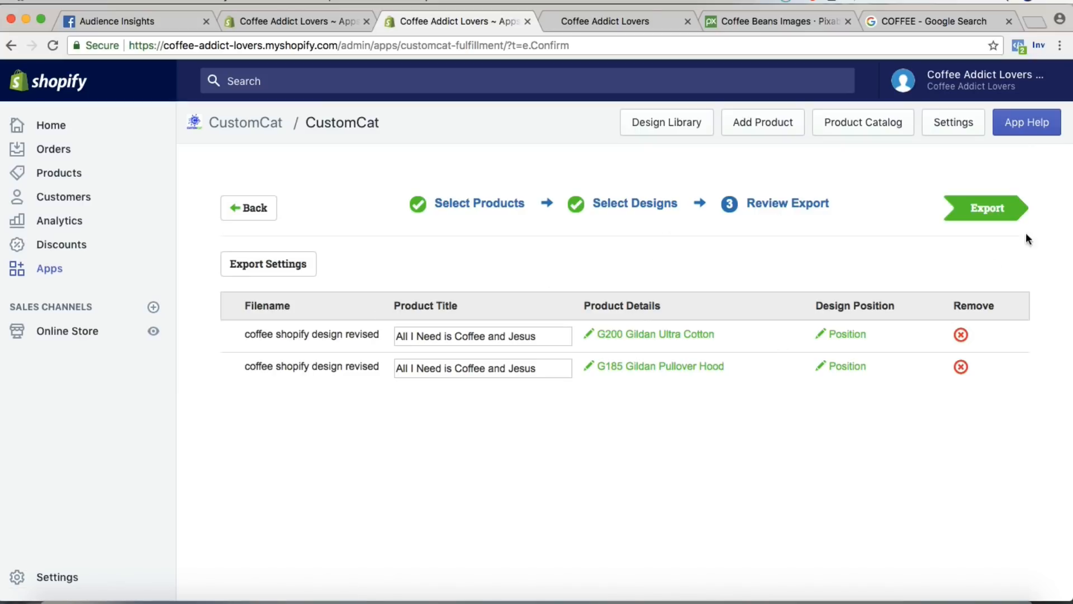
{"action": "left_click", "coordinate": [983, 215]}
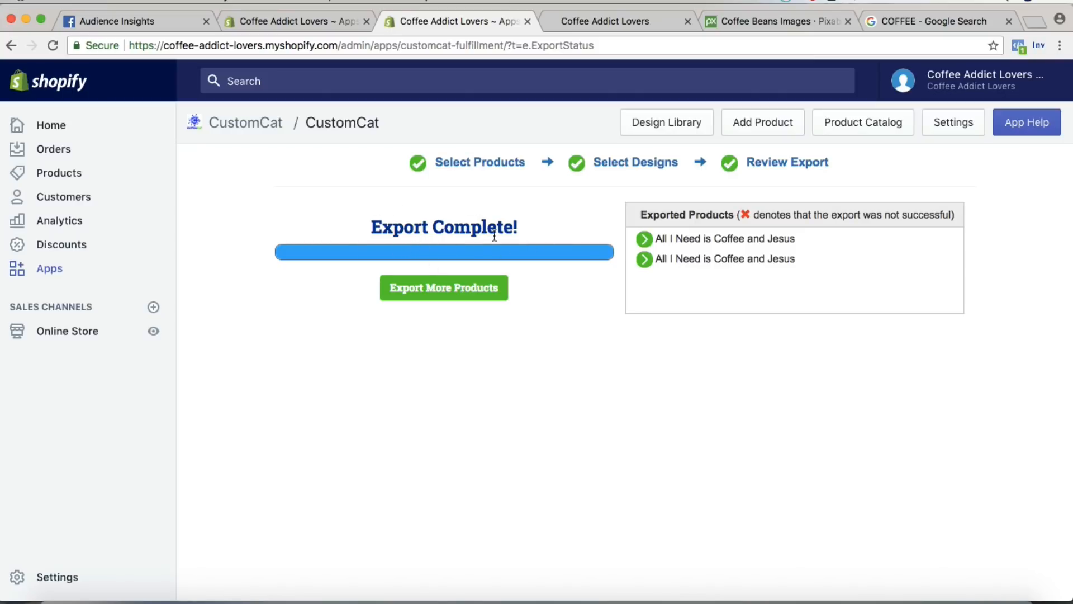
Open the exported T-shirt from the store's product list and review its description, images and variants.
{"action": "left_click", "coordinate": [57, 173]}
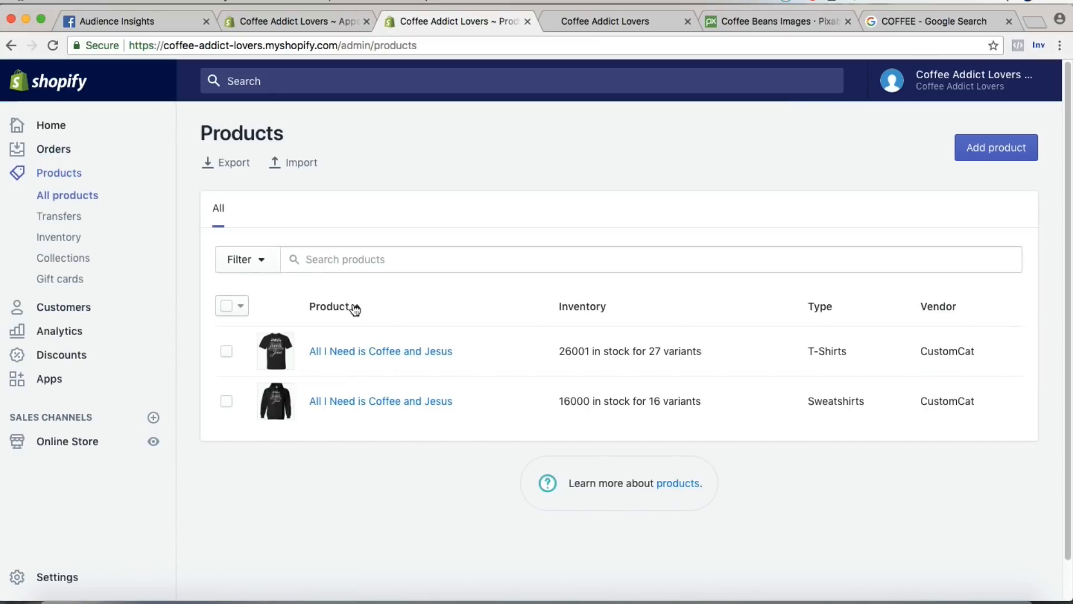
{"action": "left_click", "coordinate": [354, 351]}
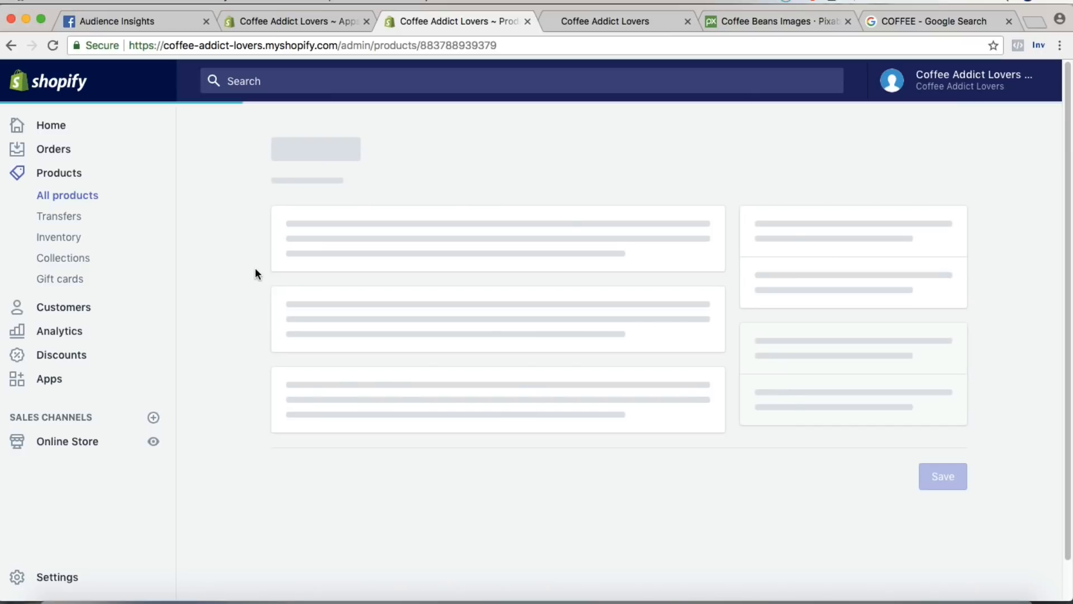
{"action": "scroll", "coordinate": [257, 270], "scroll_direction": "down", "scroll_amount": 4}
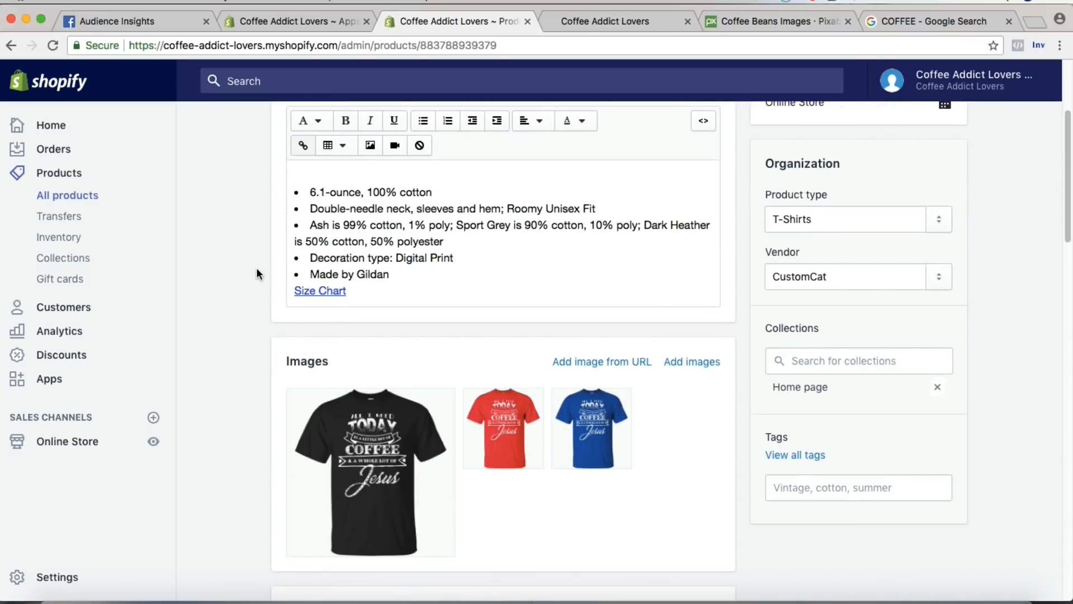
{"action": "scroll", "coordinate": [327, 268], "scroll_direction": "up", "scroll_amount": 2}
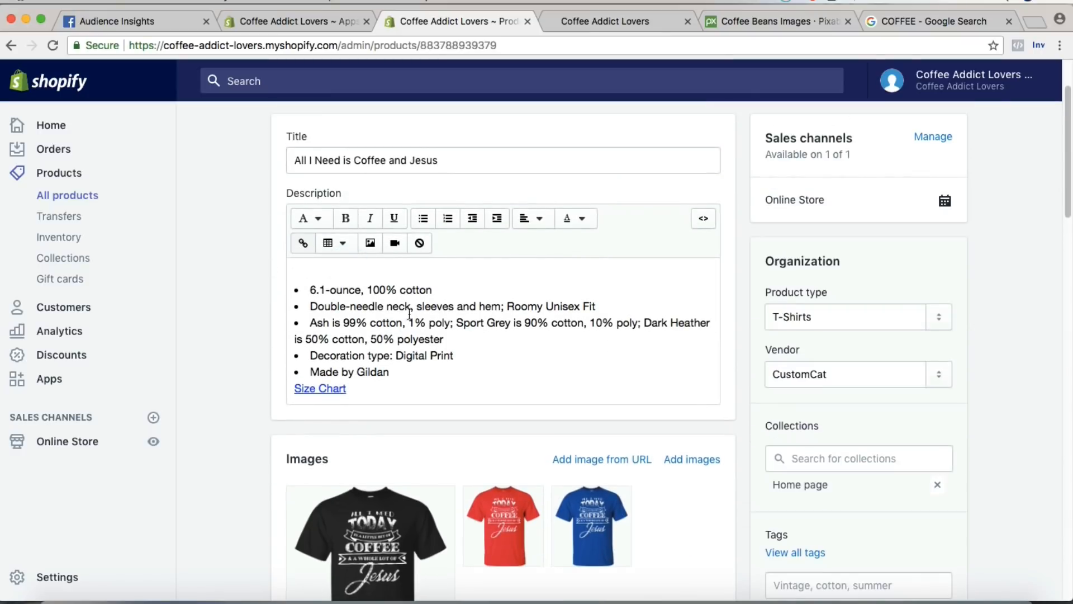
{"action": "scroll", "coordinate": [736, 356], "scroll_direction": "down", "scroll_amount": 6}
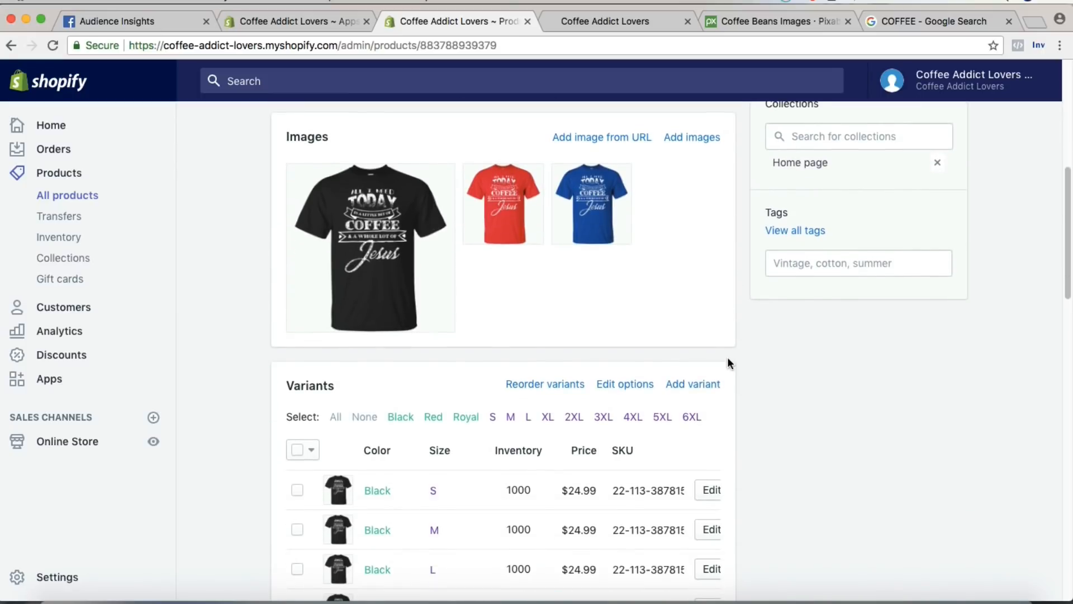
{"action": "scroll", "coordinate": [723, 350], "scroll_direction": "up", "scroll_amount": 8}
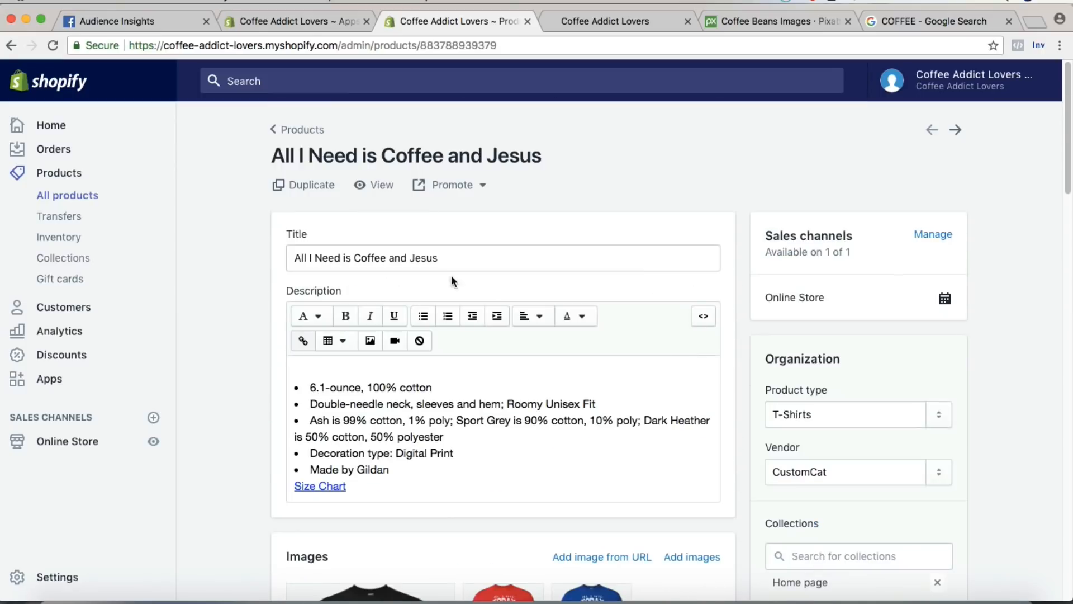
View the T-shirt's page in the online store and look through its product images and description.
{"action": "left_click", "coordinate": [366, 185]}
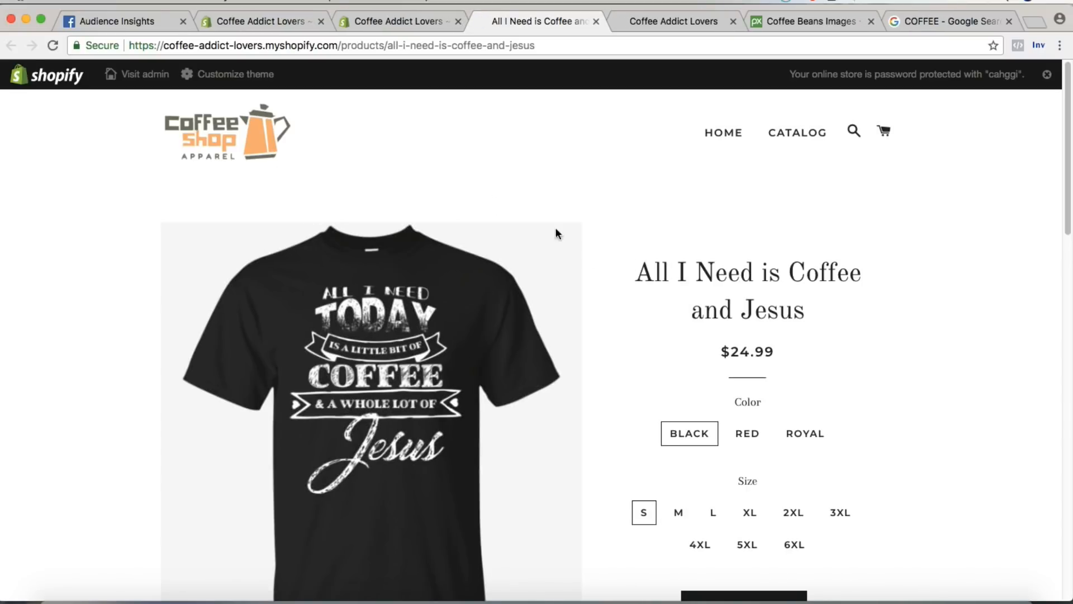
{"action": "scroll", "coordinate": [439, 169], "scroll_direction": "down", "scroll_amount": 8}
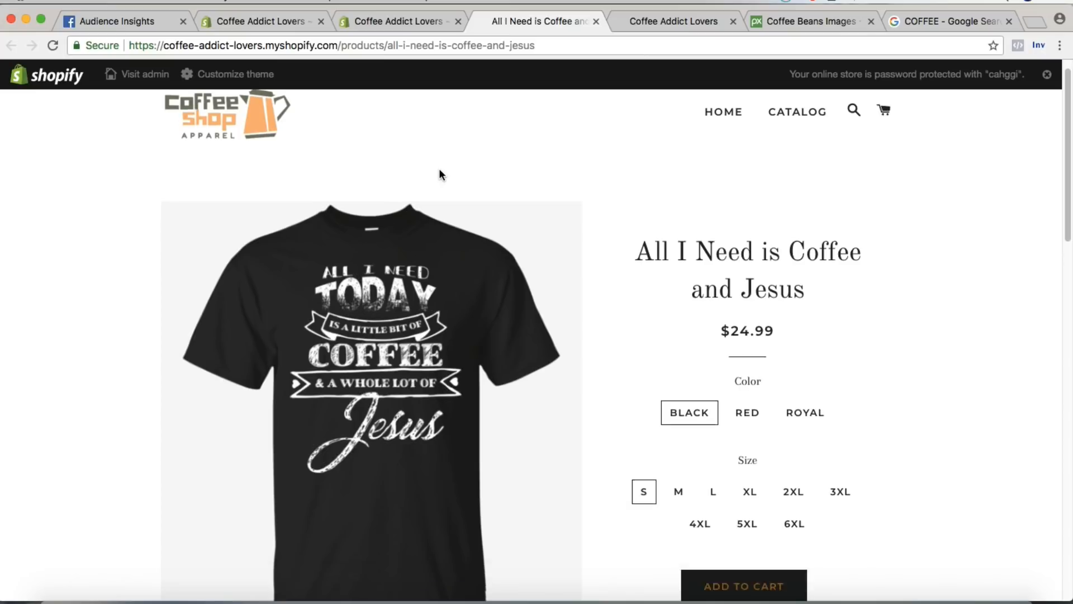
{"action": "scroll", "coordinate": [453, 182], "scroll_direction": "down", "scroll_amount": 6}
{"action": "scroll", "coordinate": [455, 187], "scroll_direction": "up", "scroll_amount": 2}
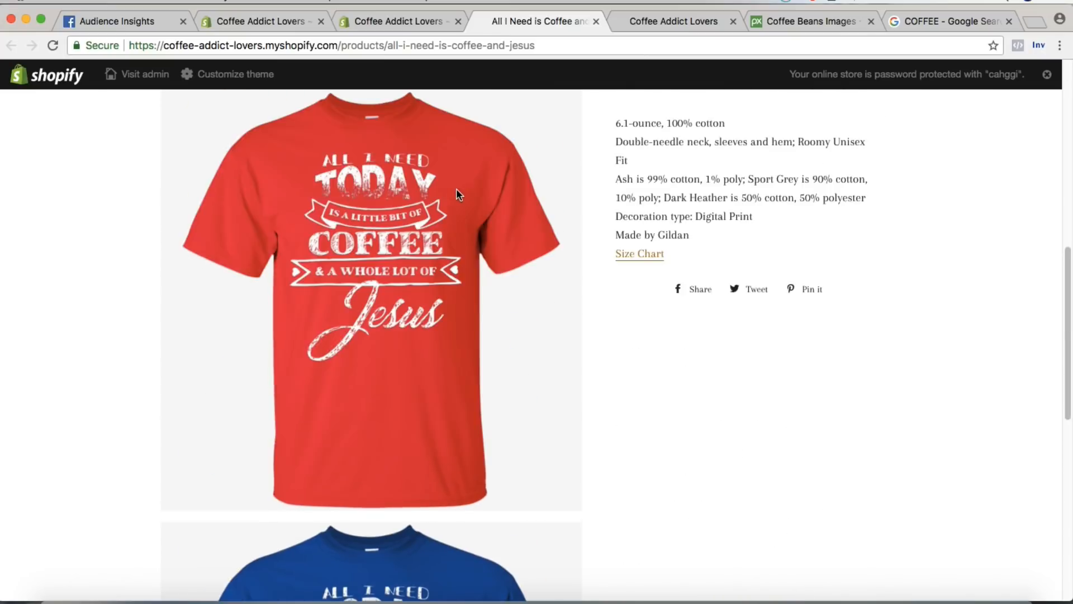
{"action": "scroll", "coordinate": [455, 187], "scroll_direction": "up", "scroll_amount": 12}
{"action": "scroll", "coordinate": [442, 327], "scroll_direction": "down", "scroll_amount": 14}
{"action": "scroll", "coordinate": [441, 327], "scroll_direction": "up", "scroll_amount": 13}
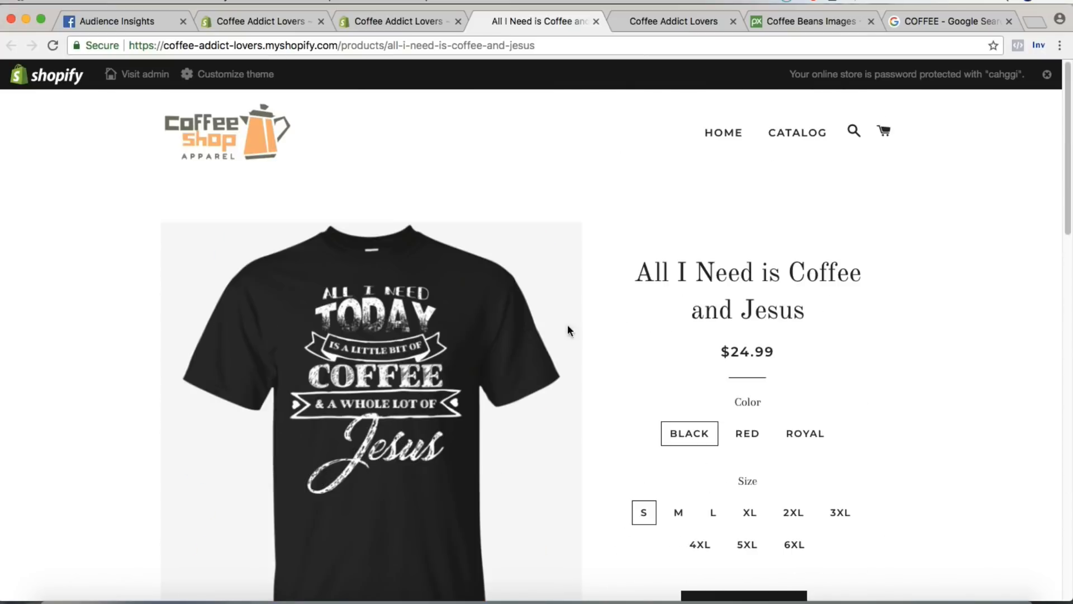
Check the product title and preview the T-shirt in red, royal and black on the storefront, finishing on royal.
{"action": "left_click_drag", "start_coordinate": [644, 250], "coordinate": [824, 291]}
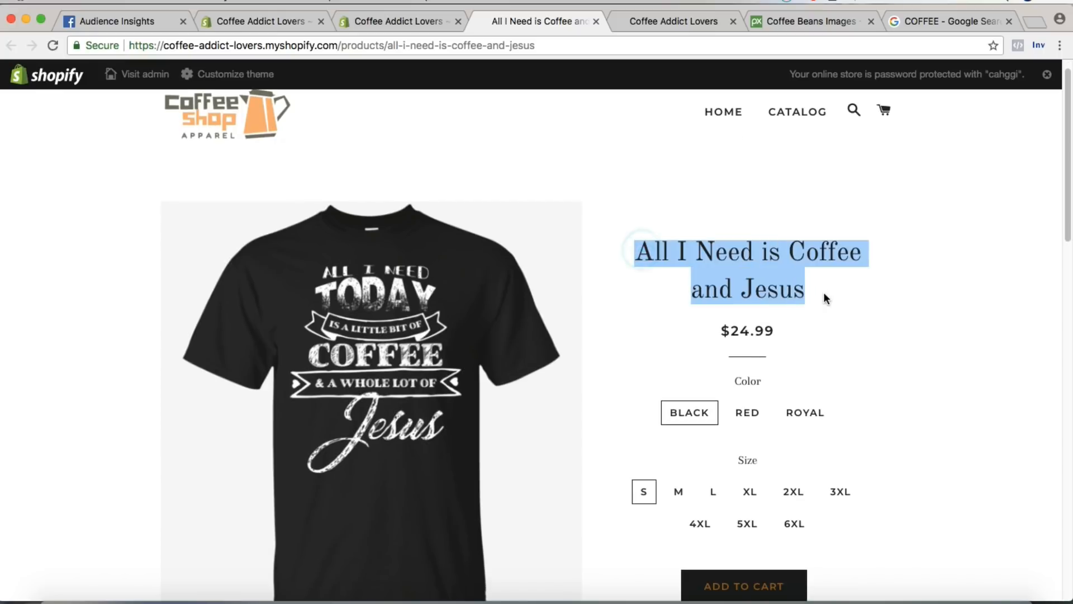
{"action": "scroll", "coordinate": [825, 295], "scroll_direction": "down", "scroll_amount": 1}
{"action": "left_click", "coordinate": [747, 388]}
{"action": "left_click", "coordinate": [802, 389]}
{"action": "left_click", "coordinate": [748, 388]}
{"action": "left_click", "coordinate": [689, 388]}
{"action": "left_click", "coordinate": [747, 388]}
{"action": "left_click", "coordinate": [802, 390]}
Try the M, XL and S sizes of the royal T-shirt and review the rest of its product page.
{"action": "scroll", "coordinate": [867, 385], "scroll_direction": "down", "scroll_amount": 3}
{"action": "left_click", "coordinate": [678, 292]}
{"action": "left_click", "coordinate": [737, 287]}
{"action": "scroll", "coordinate": [850, 379], "scroll_direction": "down", "scroll_amount": 6}
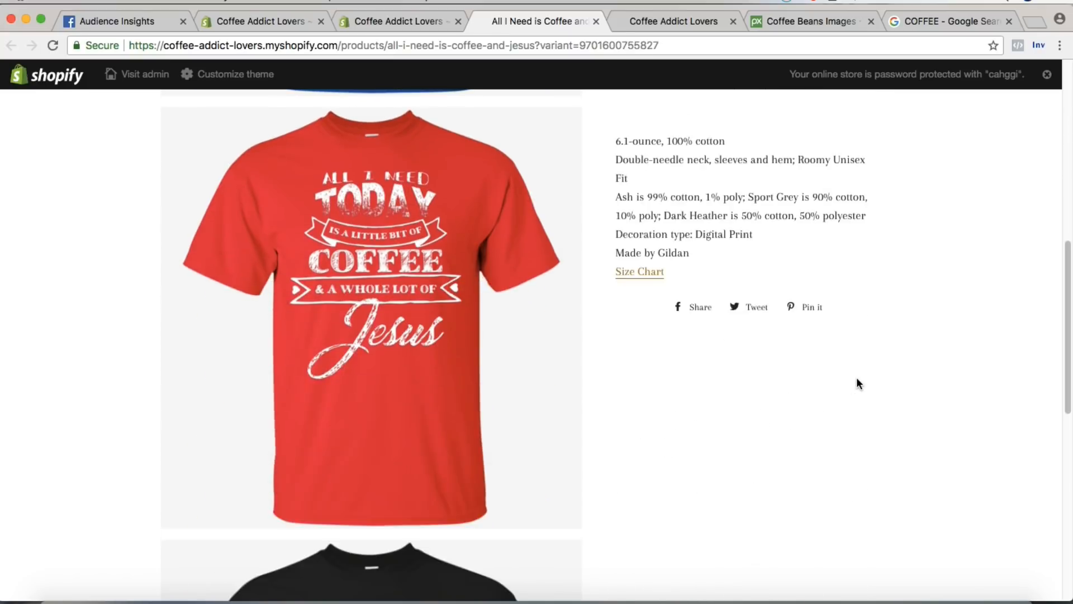
{"action": "scroll", "coordinate": [859, 378], "scroll_direction": "up", "scroll_amount": 7}
{"action": "scroll", "coordinate": [888, 372], "scroll_direction": "up", "scroll_amount": 3}
{"action": "scroll", "coordinate": [840, 344], "scroll_direction": "down", "scroll_amount": 2}
{"action": "scroll", "coordinate": [840, 344], "scroll_direction": "up", "scroll_amount": 2}
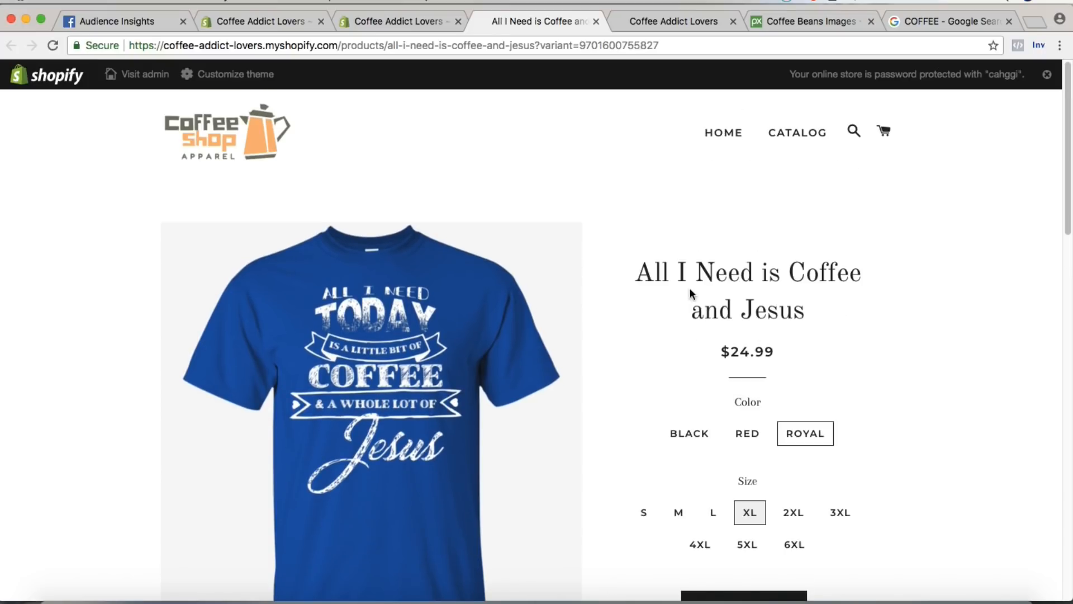
{"action": "left_click", "coordinate": [644, 512]}
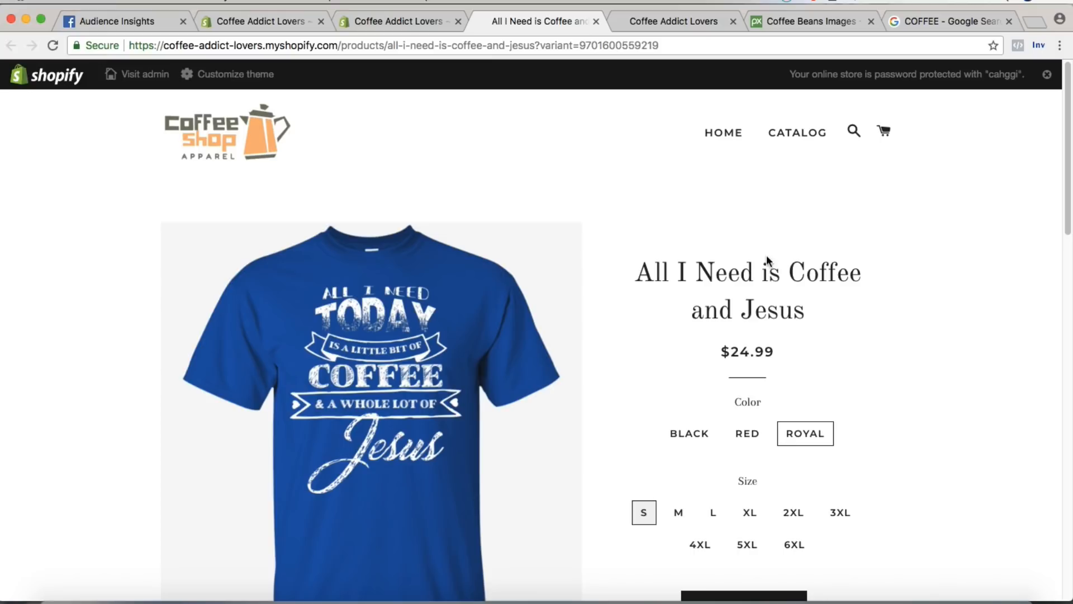
Switch to Photoshop and look over the T-shirt mockup, the coffee shopify design revised.png artwork and the mockup's design layer.
{"action": "key", "text": "super+Tab"}
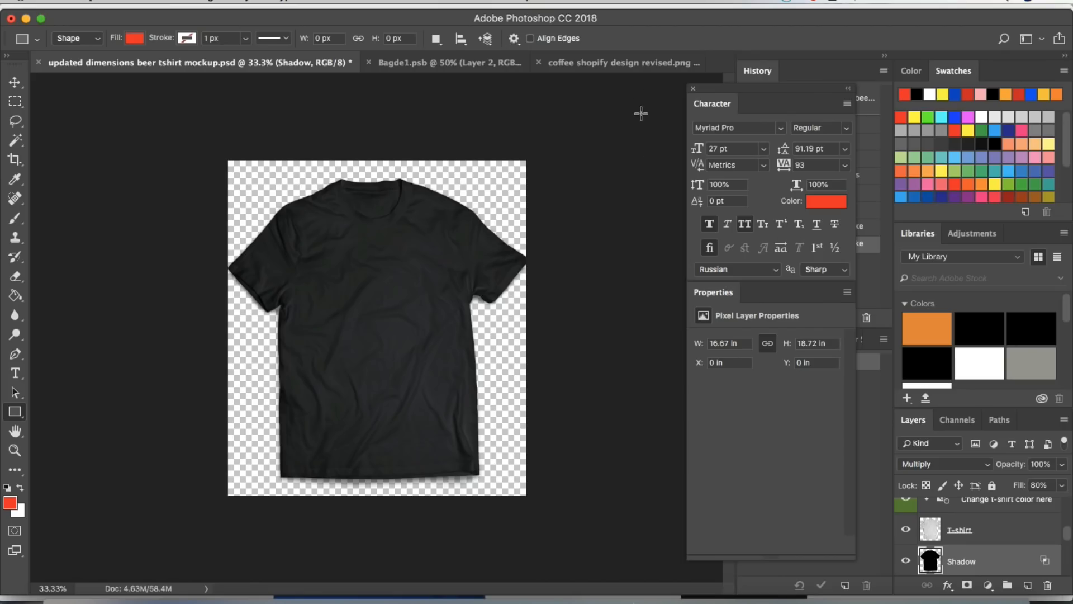
{"action": "left_click", "coordinate": [626, 24]}
{"action": "left_click_drag", "start_coordinate": [8, 9], "coordinate": [9, 5]}
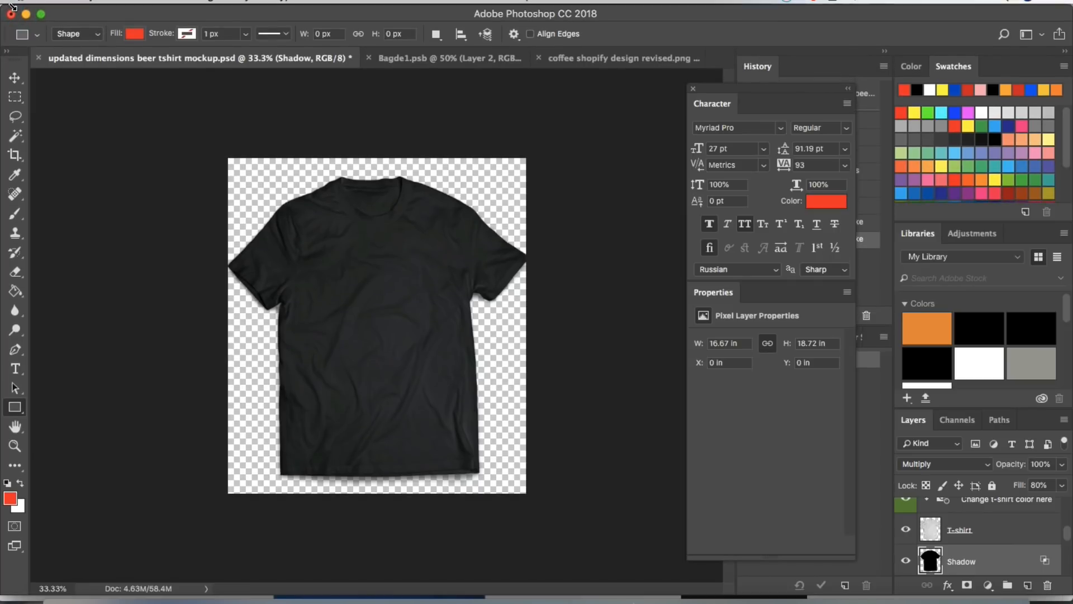
{"action": "left_click_drag", "start_coordinate": [1068, 588], "coordinate": [1069, 592]}
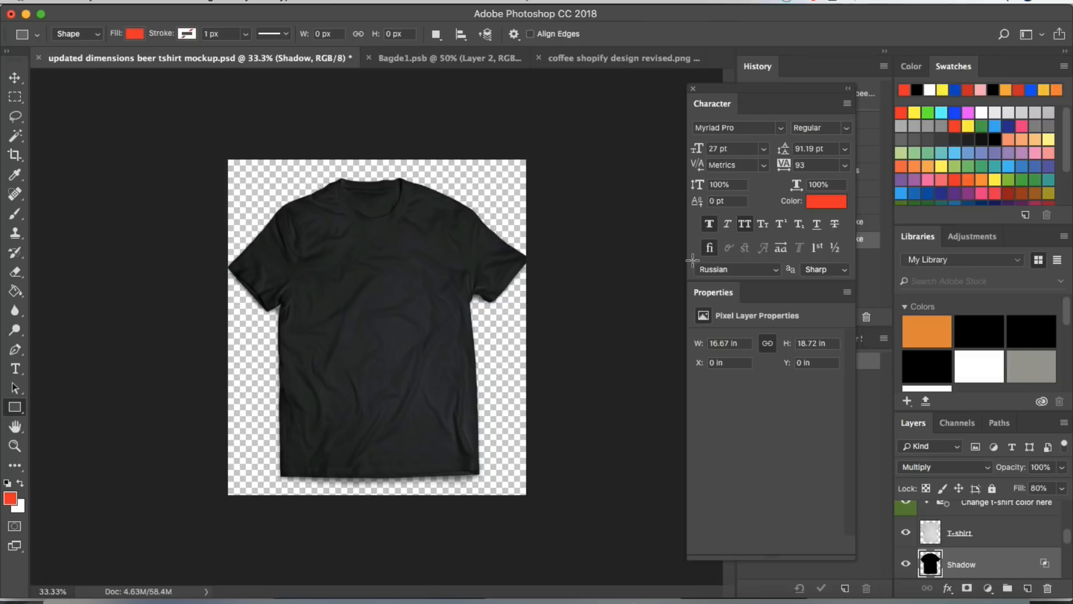
{"action": "left_click", "coordinate": [601, 58]}
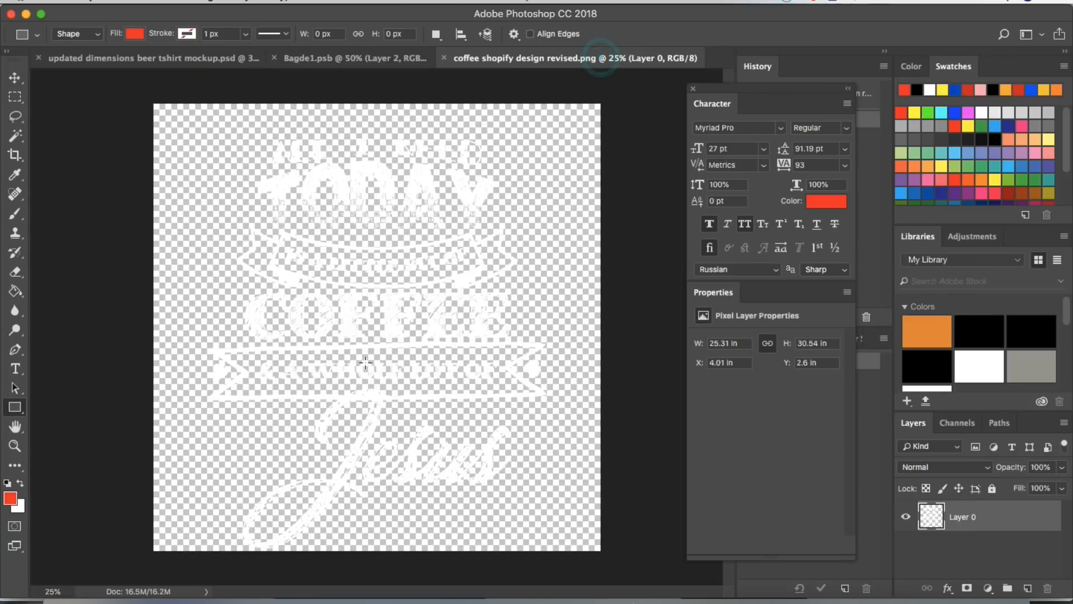
{"action": "left_click", "coordinate": [15, 135]}
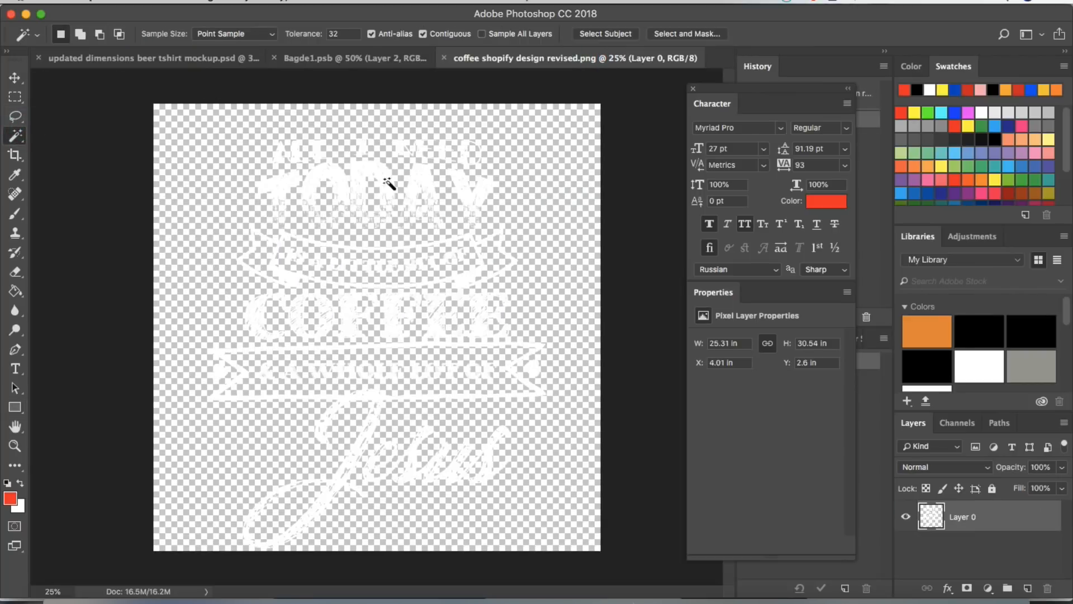
{"action": "left_click", "coordinate": [192, 64]}
{"action": "scroll", "coordinate": [989, 541], "scroll_direction": "up", "scroll_amount": 5}
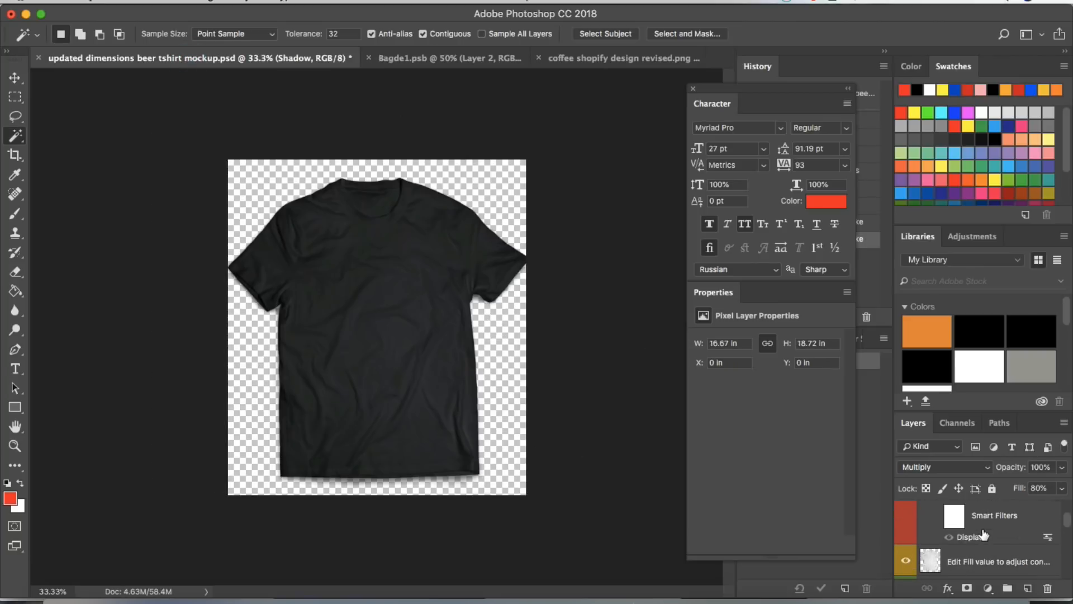
{"action": "scroll", "coordinate": [984, 535], "scroll_direction": "up", "scroll_amount": 2}
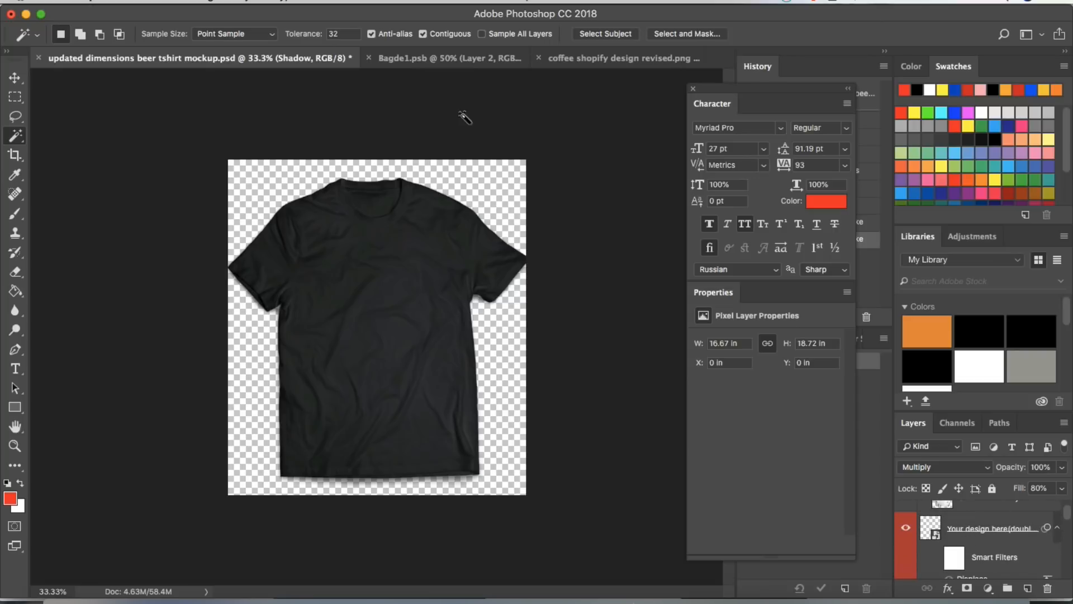
Copy the artwork from coffee shopify design revised.png into the Bagde1.psb smart object document.
{"action": "left_click", "coordinate": [446, 56]}
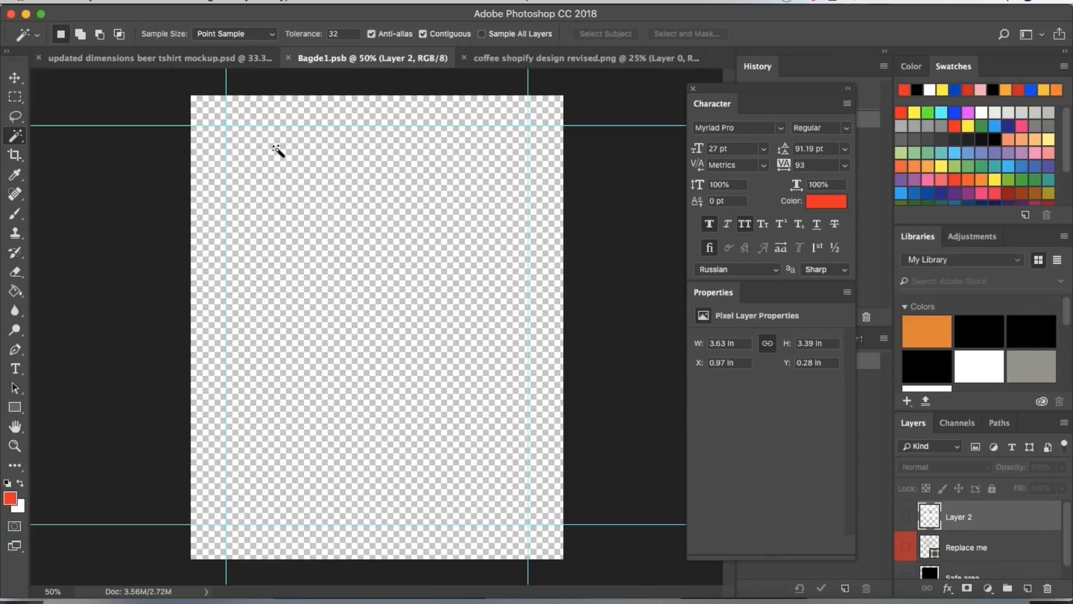
{"action": "left_click", "coordinate": [494, 61]}
{"action": "left_click_drag", "start_coordinate": [372, 121], "coordinate": [367, 61]}
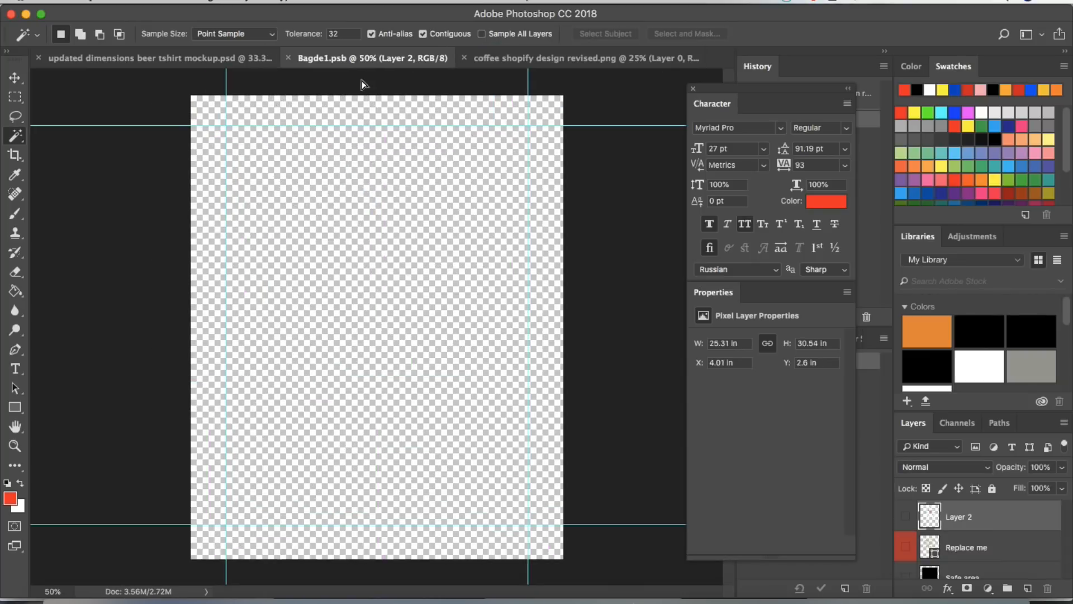
{"action": "left_click_drag", "start_coordinate": [388, 357], "coordinate": [390, 351]}
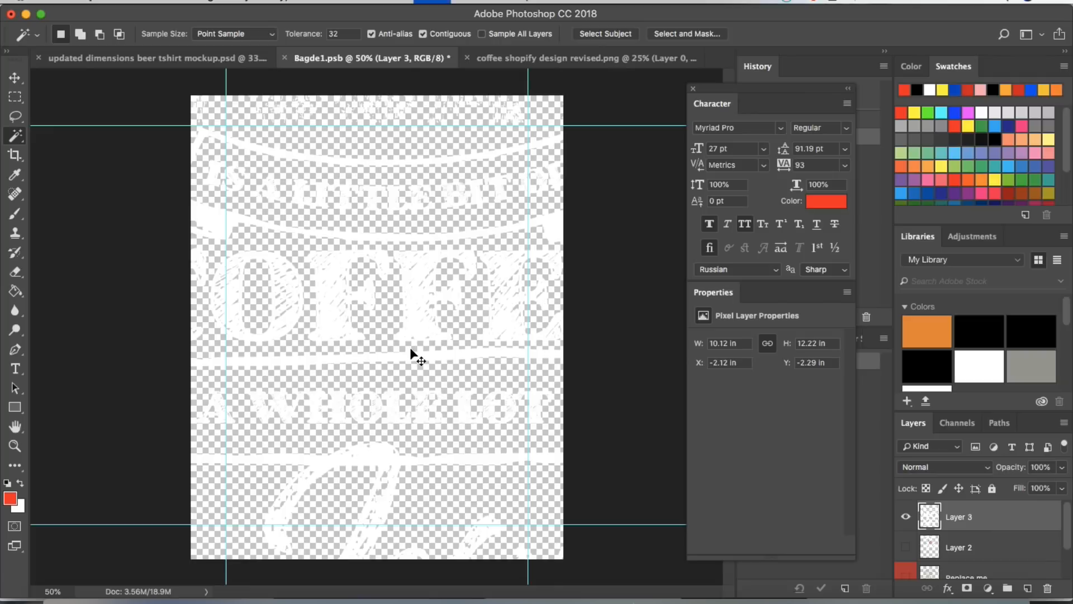
Scale the pasted artwork down to about 3.38 × 4.08 in and place it inside the guides.
{"action": "key", "text": "super+minus"}
{"action": "key", "text": "super+t"}
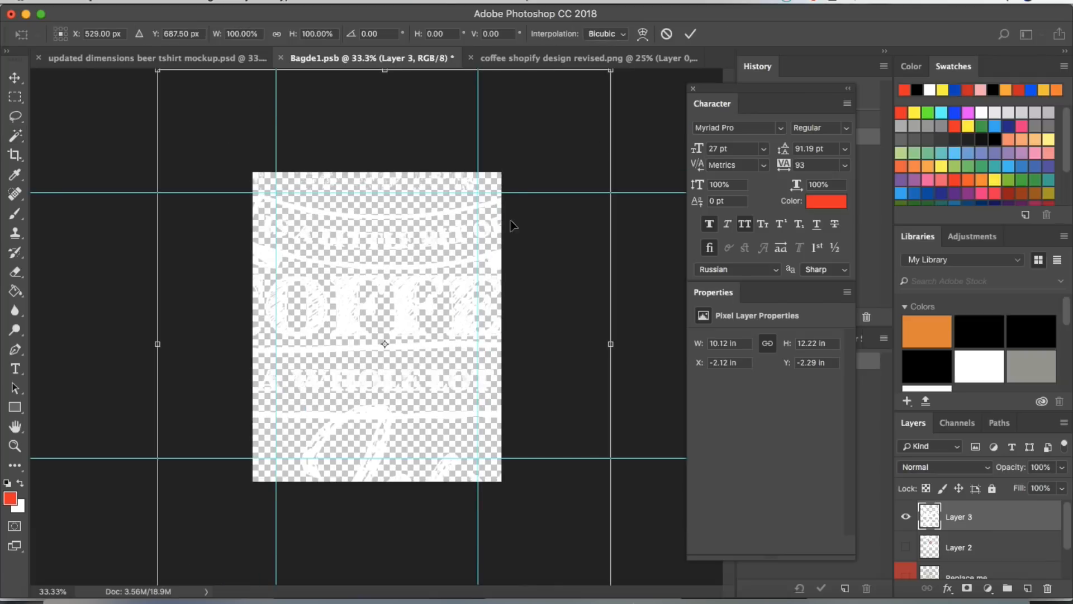
{"action": "left_click_drag", "start_coordinate": [611, 71], "coordinate": [459, 252]}
{"action": "left_click_drag", "start_coordinate": [402, 269], "coordinate": [398, 234]}
{"action": "key", "text": "Return"}
{"action": "key", "text": "w"}
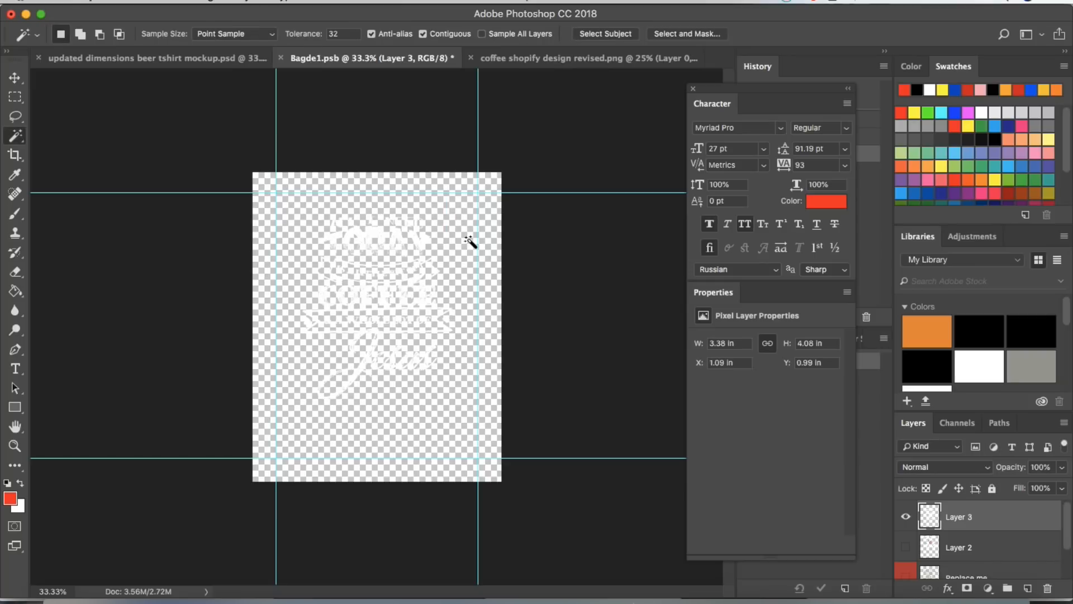
Save Bagde1.psb and check the artwork on the T-shirt mockup.
{"action": "key", "text": "super+s"}
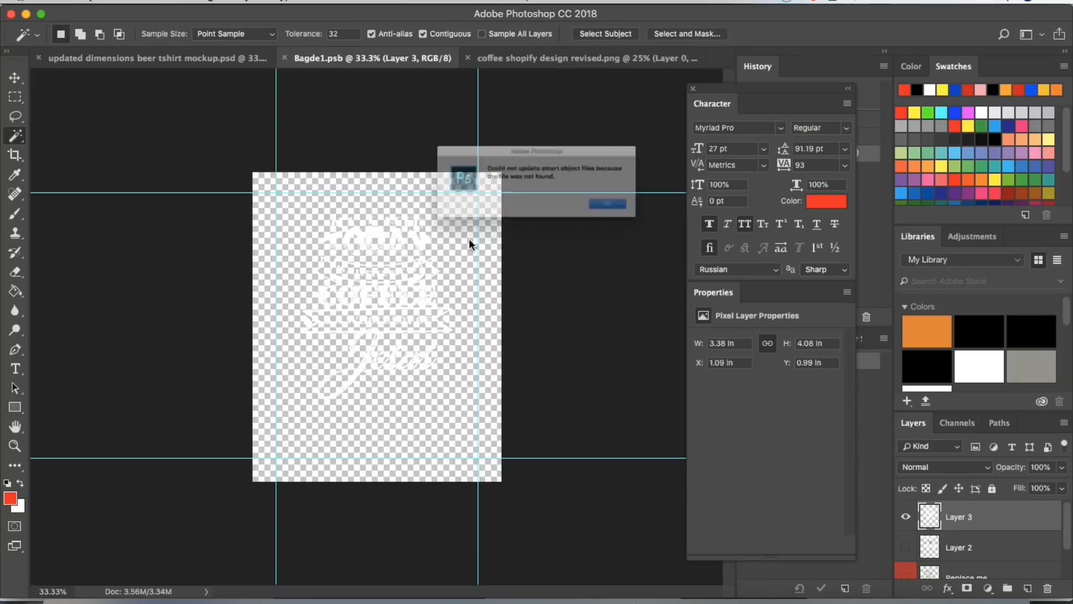
{"action": "left_click", "coordinate": [652, 219]}
{"action": "key", "text": "super+equal"}
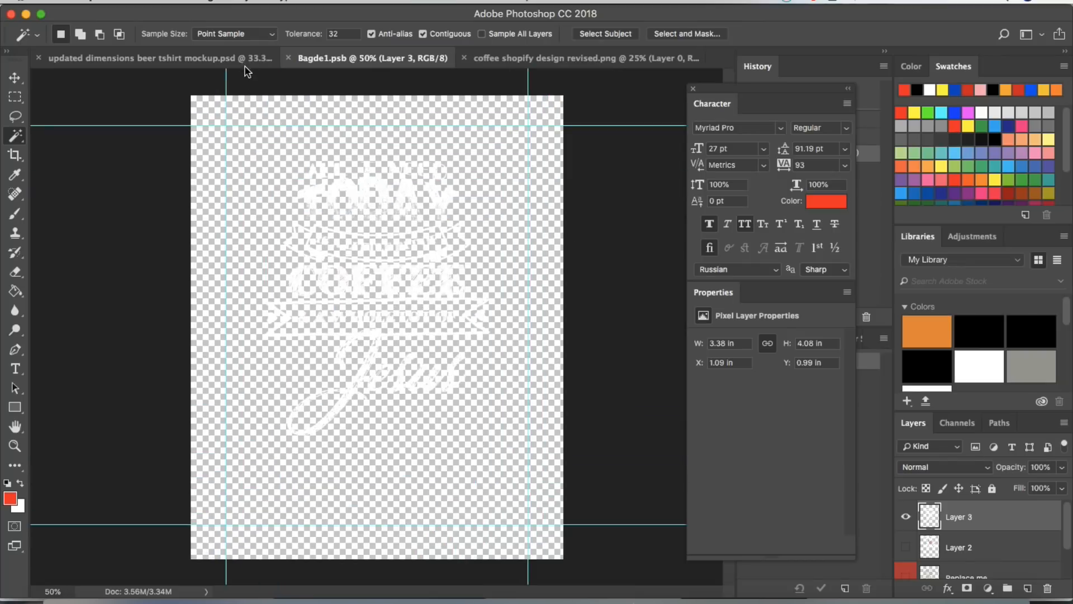
{"action": "left_click", "coordinate": [243, 58]}
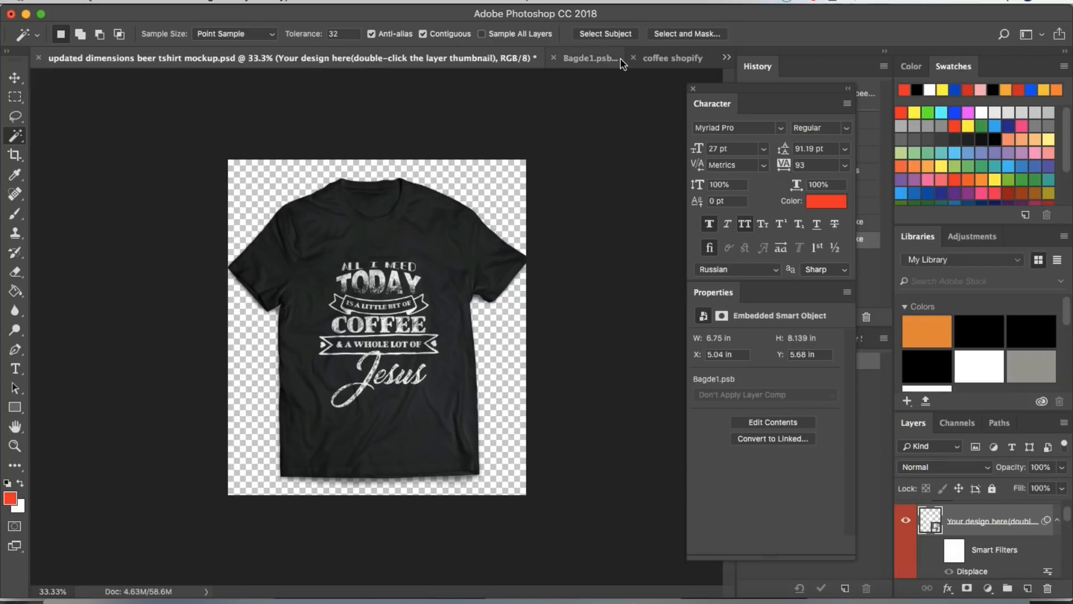
Move the artwork up to about Y 0.32 in in Bagde1.psb, save it to update the mockup, and close the coffee design PNG.
{"action": "left_click", "coordinate": [593, 57]}
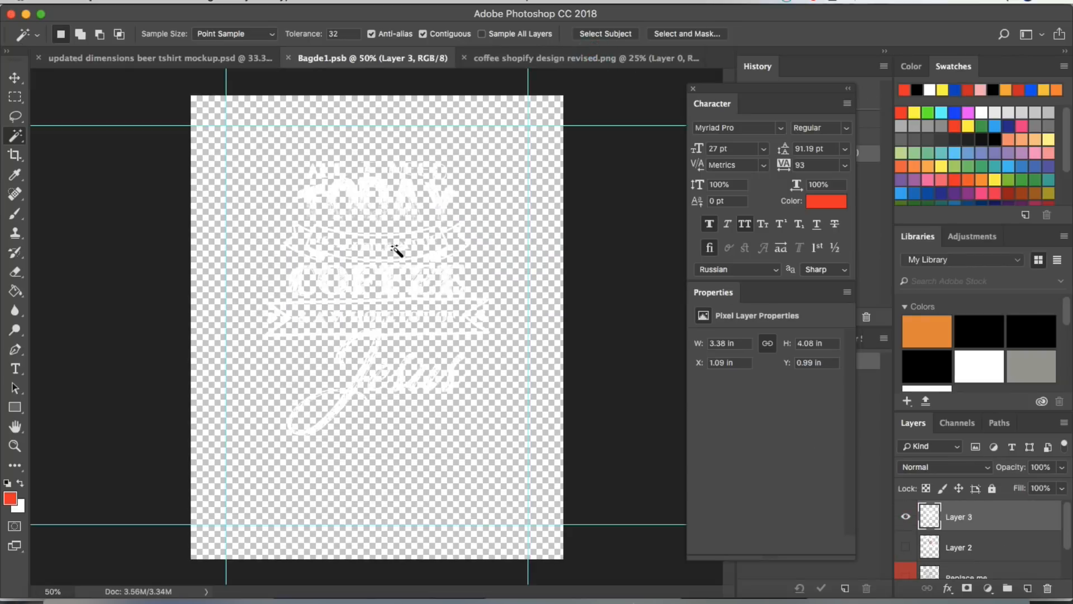
{"action": "left_click_drag", "start_coordinate": [389, 270], "coordinate": [387, 229]}
{"action": "key", "text": "s"}
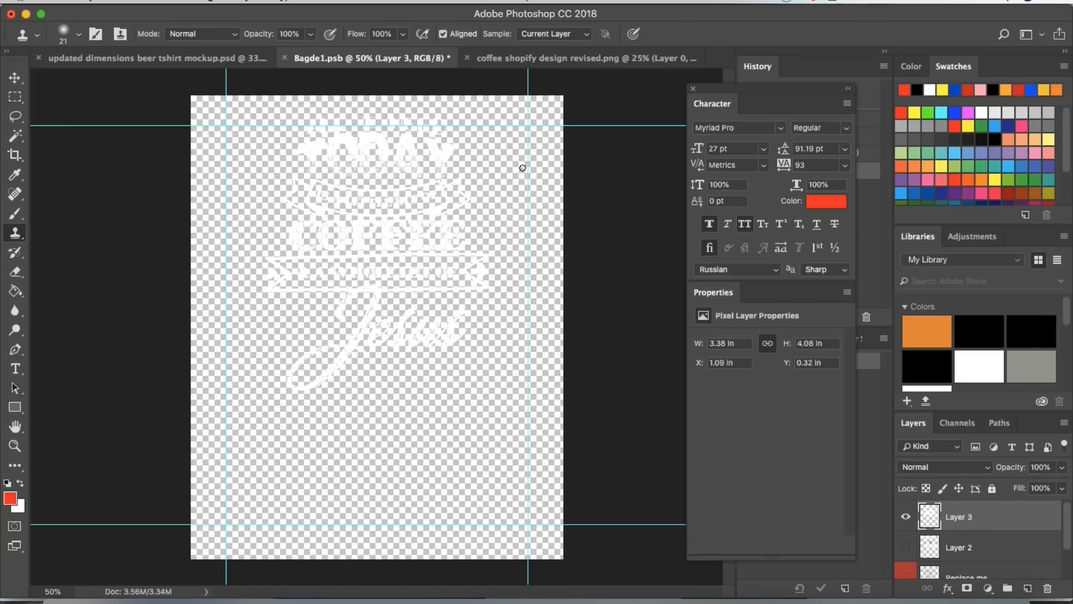
{"action": "key", "text": "cmd+s"}
{"action": "left_click", "coordinate": [632, 214]}
{"action": "left_click", "coordinate": [244, 62]}
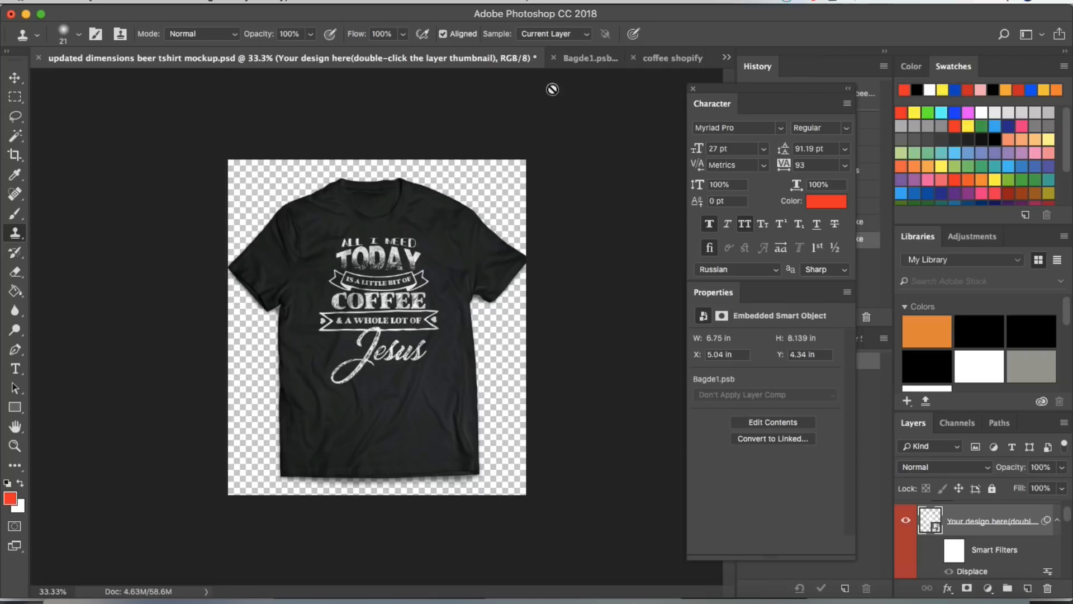
{"action": "left_click", "coordinate": [633, 57]}
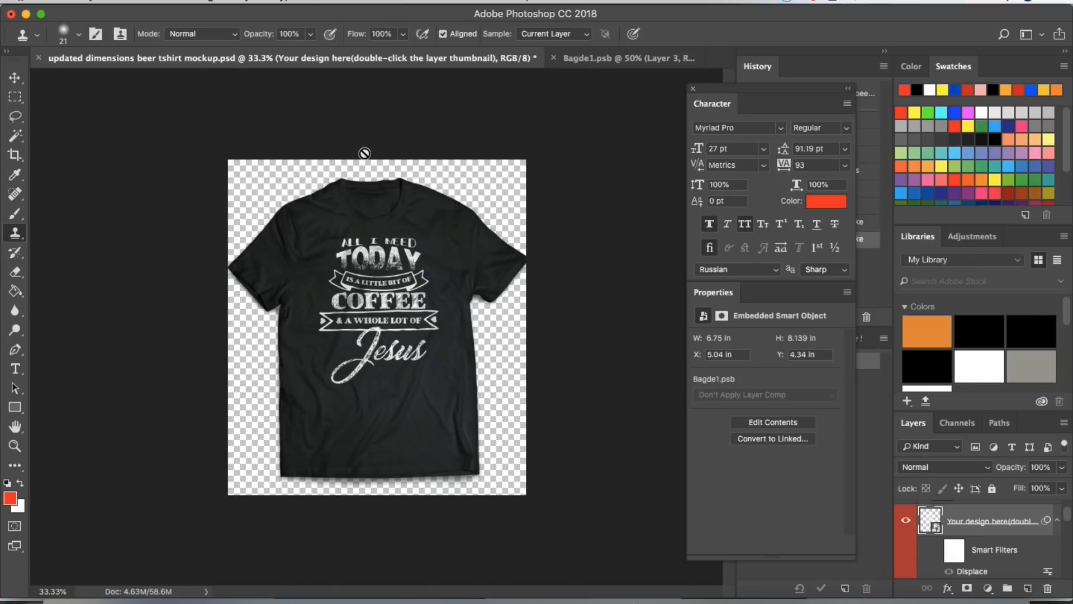
Draw a rectangle about 1461 × 1486 px over the whole canvas beneath the Shadow layer and fill it with white.
{"action": "left_click", "coordinate": [20, 411]}
{"action": "scroll", "coordinate": [945, 540], "scroll_direction": "down", "scroll_amount": 3}
{"action": "scroll", "coordinate": [954, 541], "scroll_direction": "down", "scroll_amount": 5}
{"action": "left_click", "coordinate": [956, 563]}
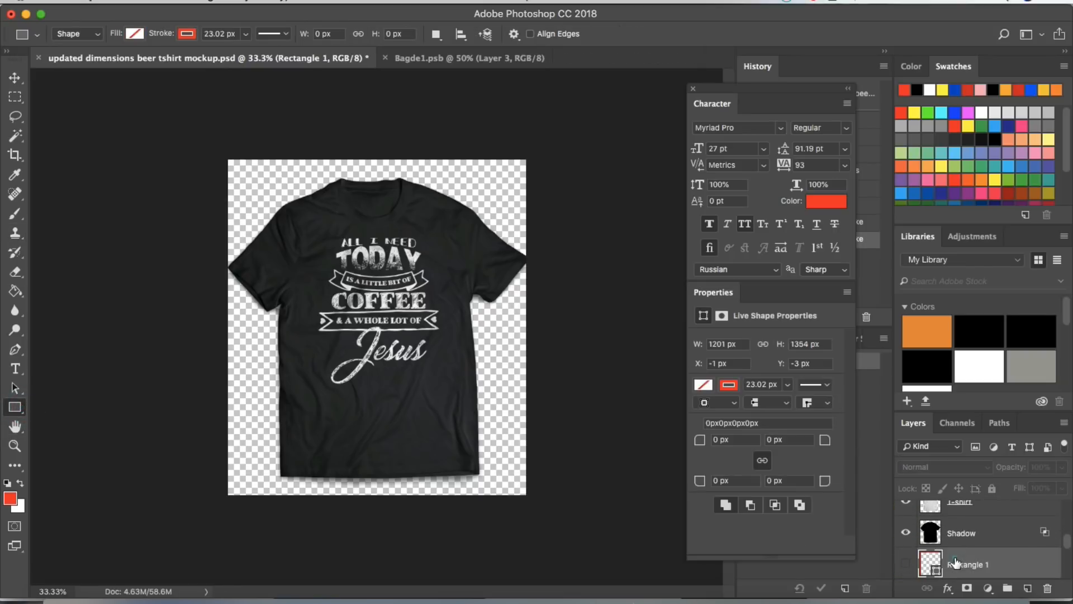
{"action": "left_click_drag", "start_coordinate": [207, 138], "coordinate": [569, 507]}
{"action": "left_click", "coordinate": [703, 384]}
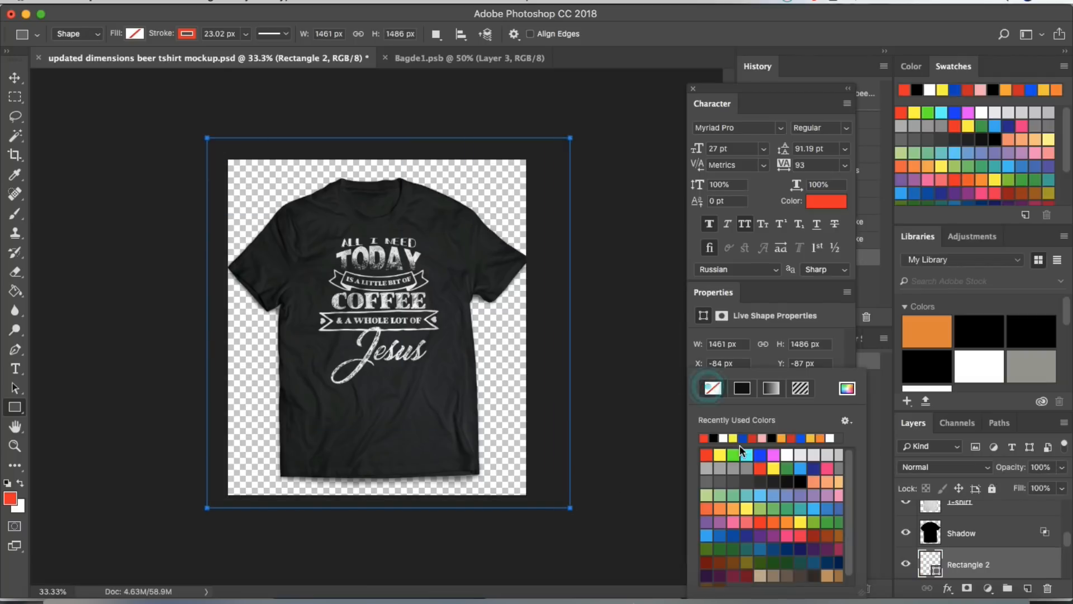
{"action": "left_click", "coordinate": [723, 437]}
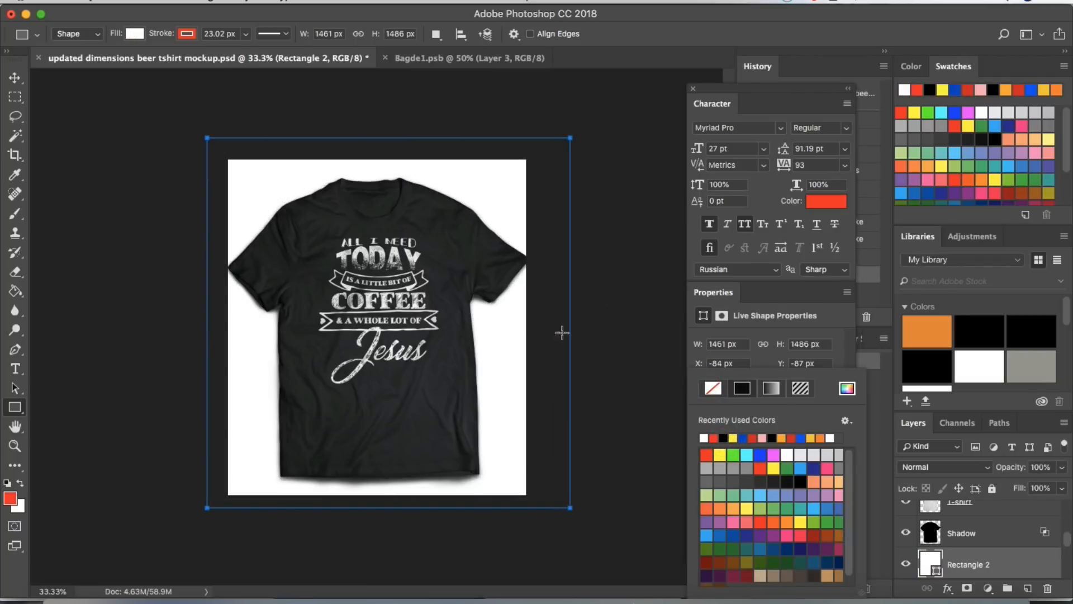
Hide the white background rectangle behind the T-shirt.
{"action": "left_click", "coordinate": [1009, 530]}
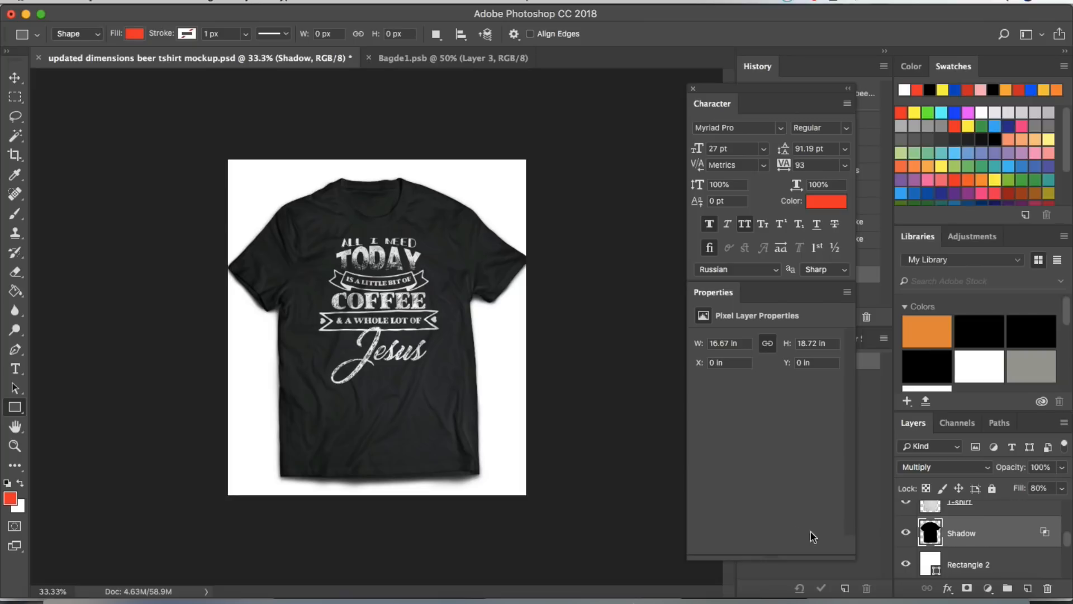
{"action": "left_click", "coordinate": [975, 565]}
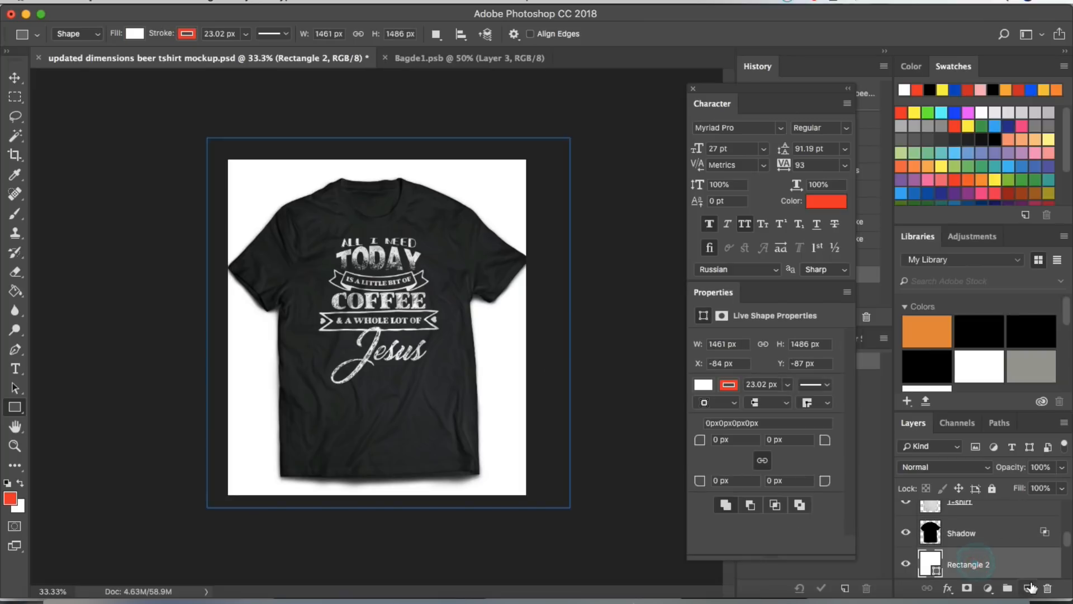
{"action": "left_click", "coordinate": [906, 563]}
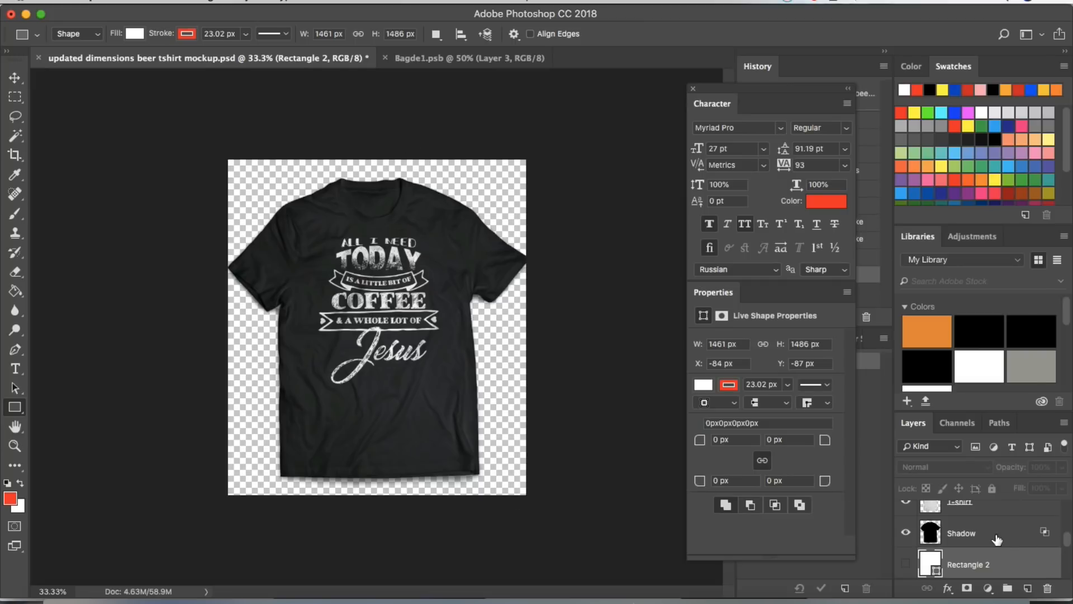
Show the coffee bean background on Layer 1 and the red border on Rectangle 1.
{"action": "scroll", "coordinate": [997, 538], "scroll_direction": "down", "scroll_amount": 1}
{"action": "scroll", "coordinate": [991, 538], "scroll_direction": "down", "scroll_amount": 3}
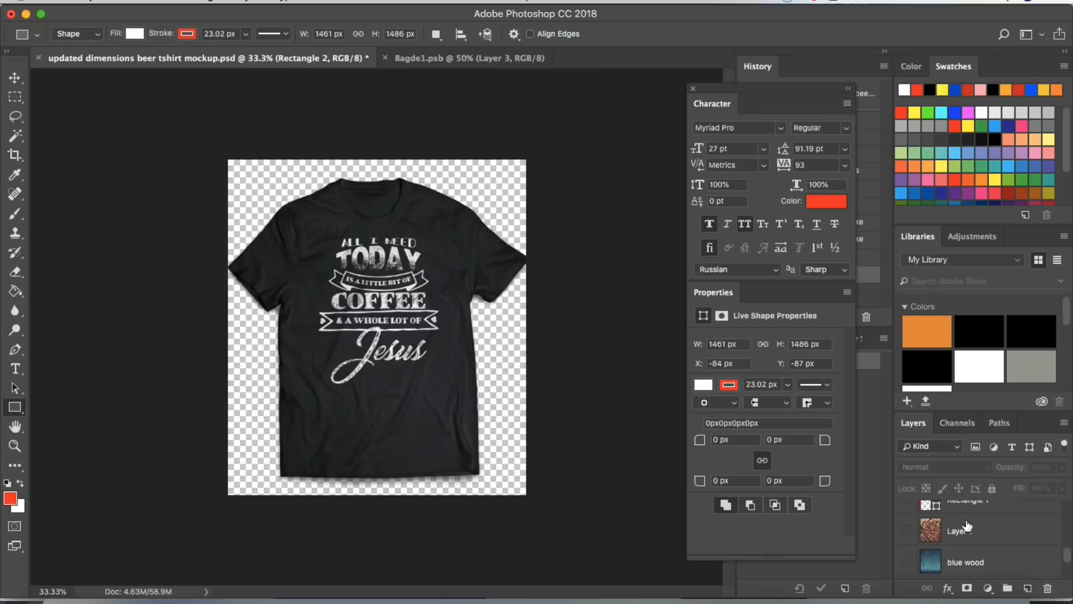
{"action": "left_click", "coordinate": [906, 531]}
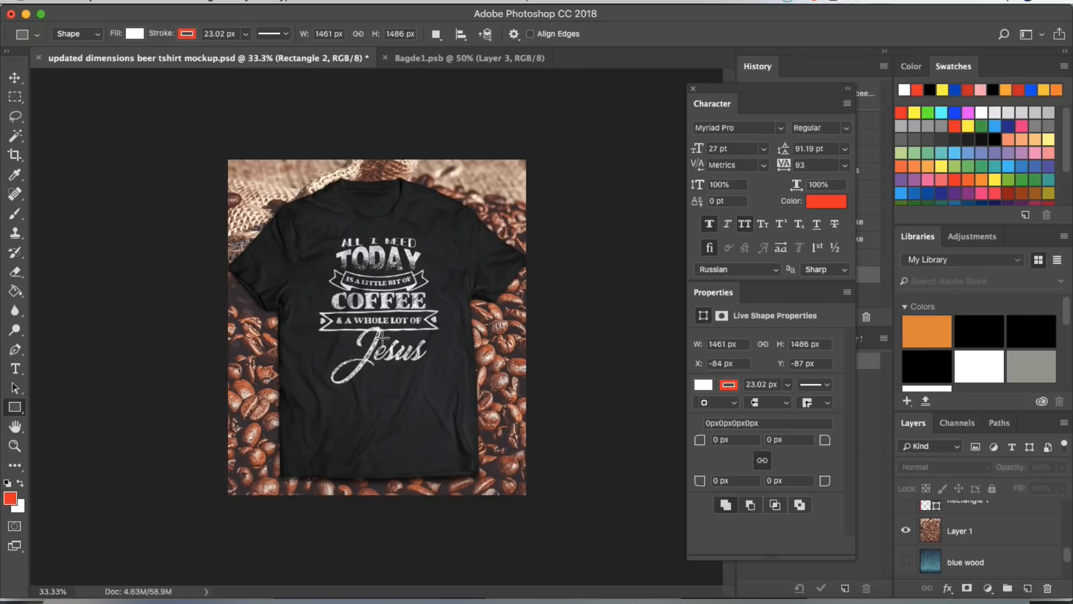
{"action": "scroll", "coordinate": [939, 522], "scroll_direction": "up", "scroll_amount": 1}
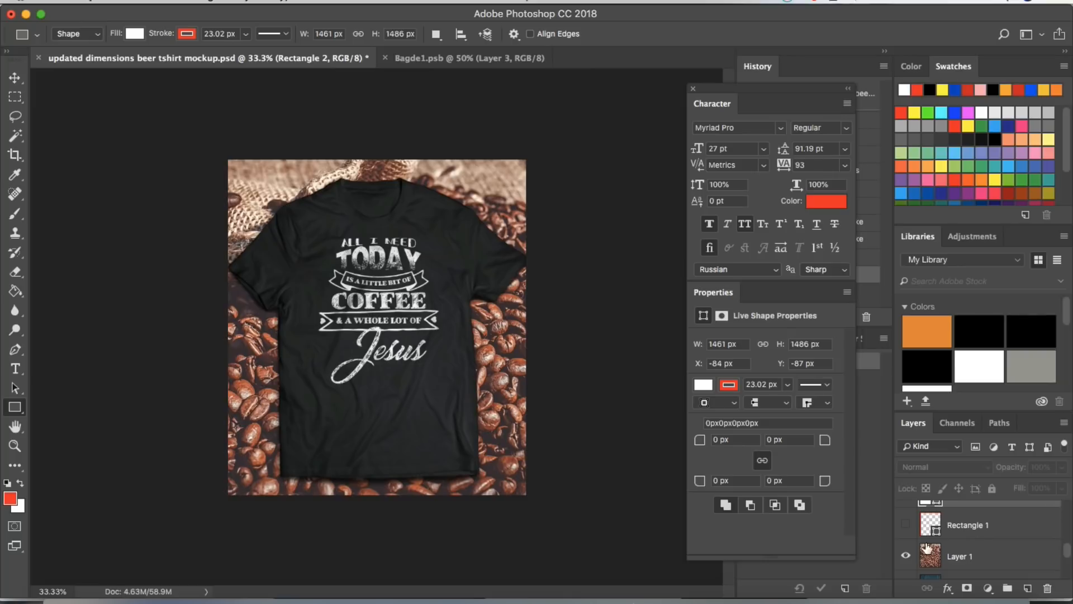
{"action": "left_click", "coordinate": [907, 526]}
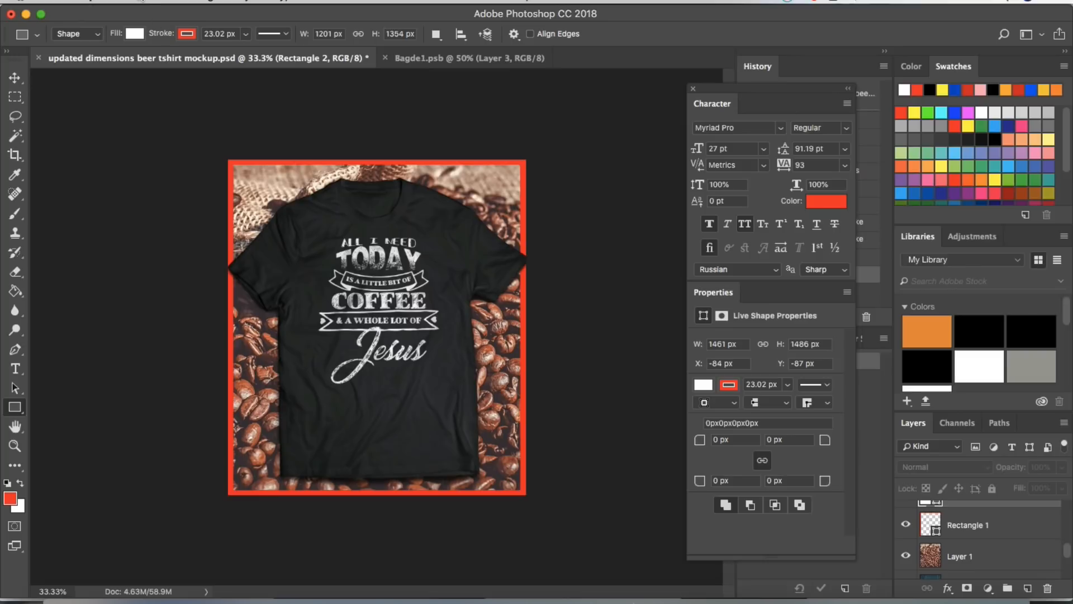
Save a copy of the T-shirt mockup as a PNG with the large file size and interlacing options.
{"action": "left_click", "coordinate": [137, 1]}
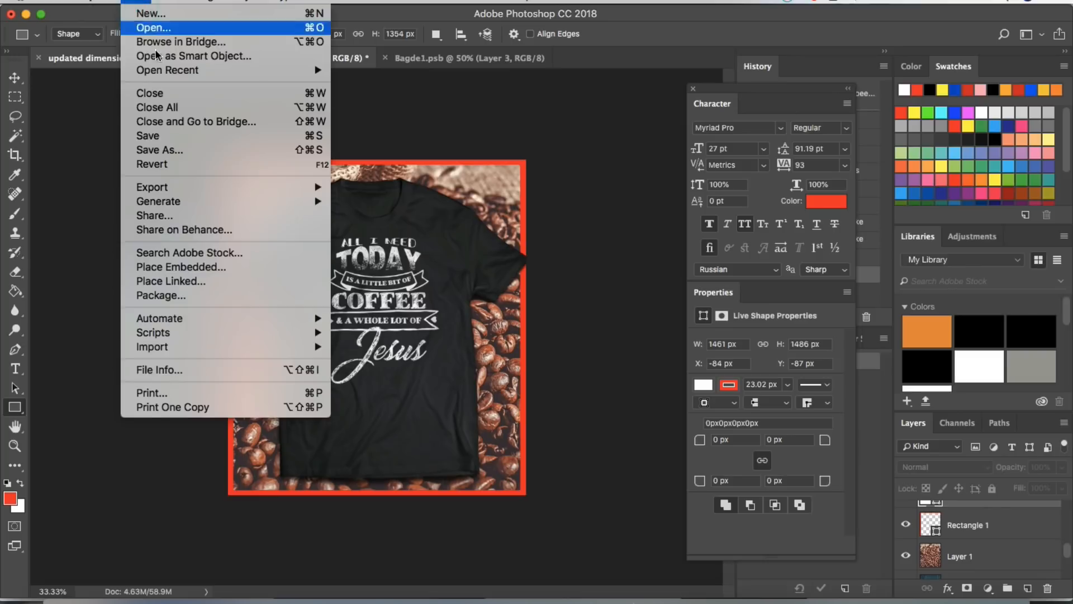
{"action": "left_click", "coordinate": [171, 148]}
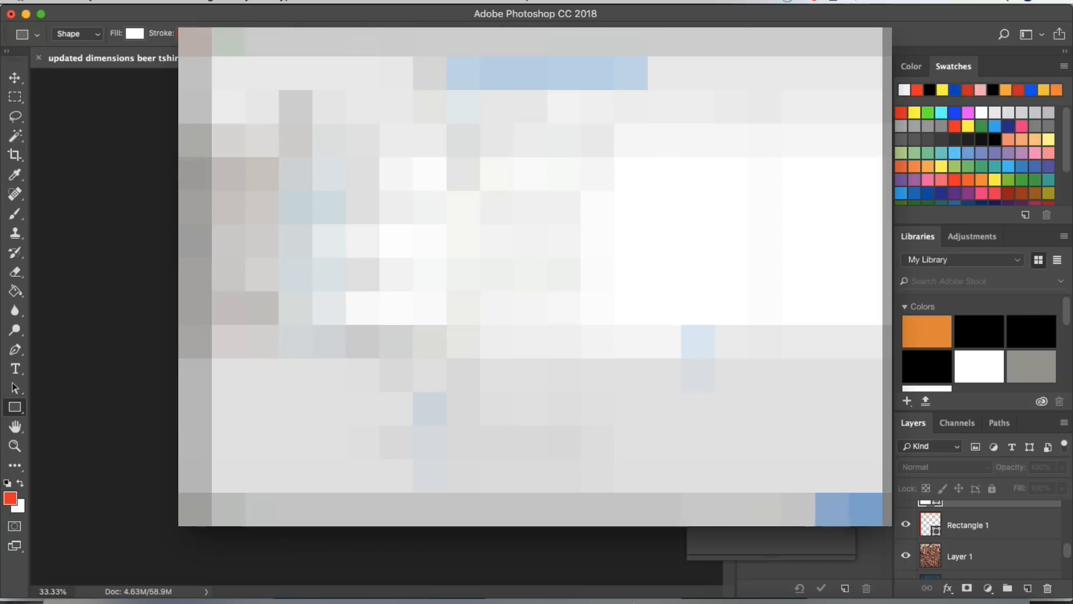
{"action": "scroll", "coordinate": [229, 241], "scroll_direction": "down", "scroll_amount": 3}
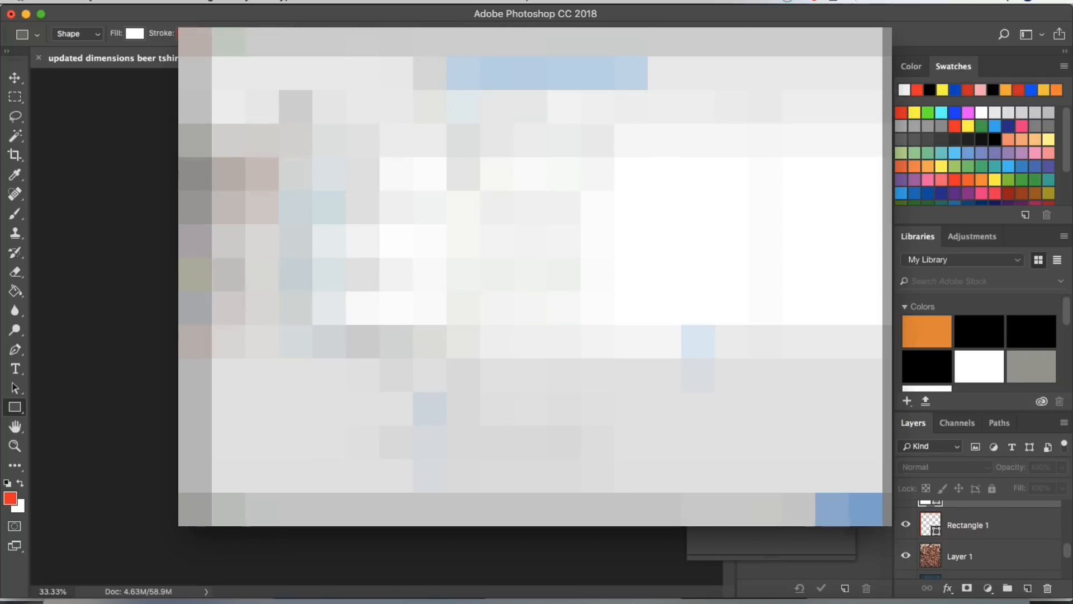
{"action": "left_click", "coordinate": [235, 204]}
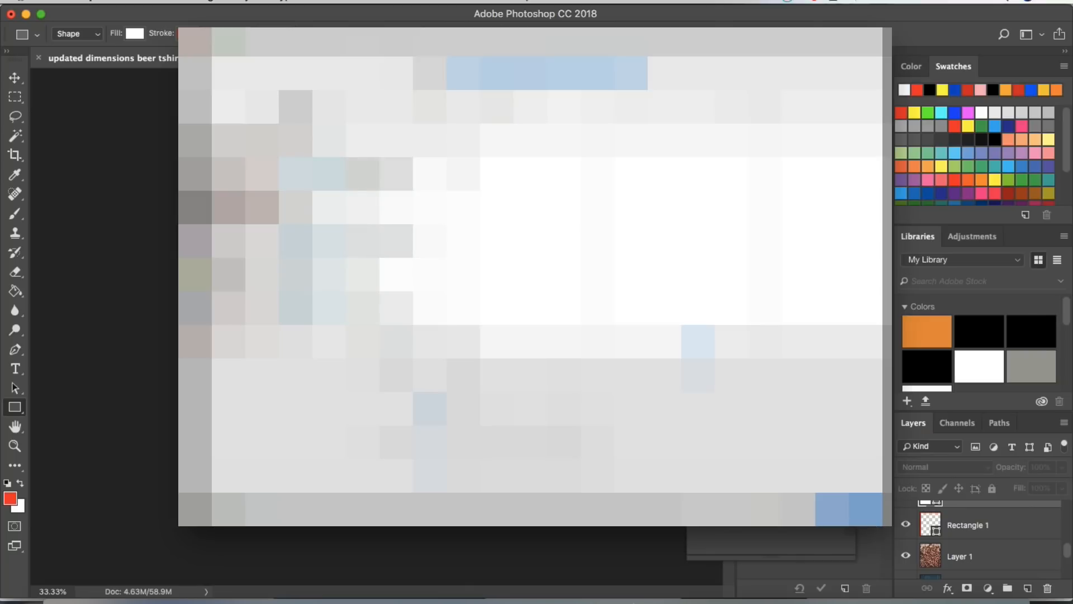
{"action": "left_click", "coordinate": [369, 166]}
{"action": "left_click", "coordinate": [508, 167]}
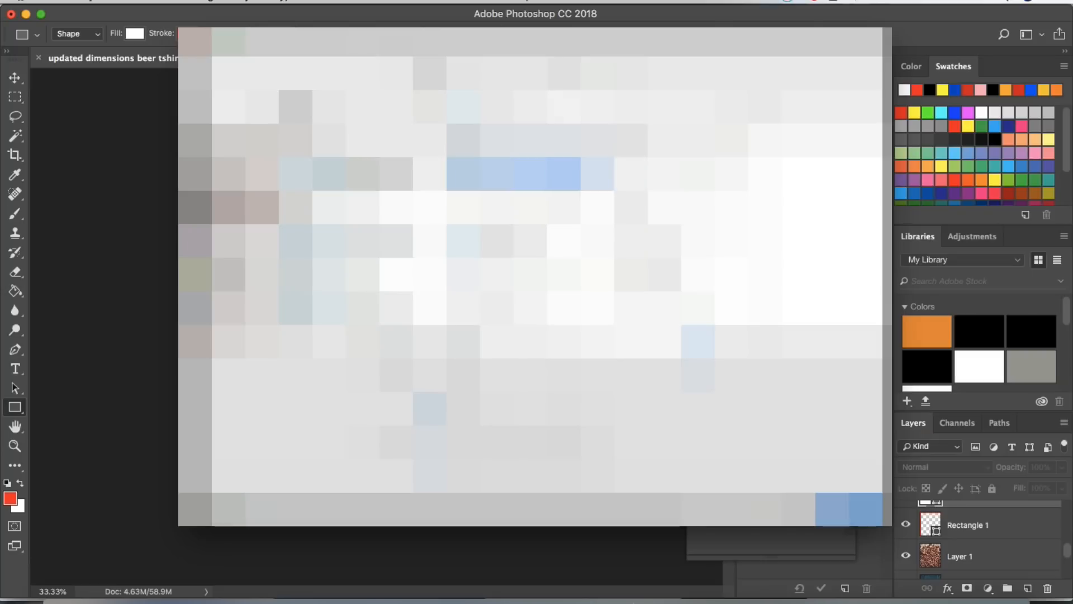
{"action": "key", "text": "super+a"}
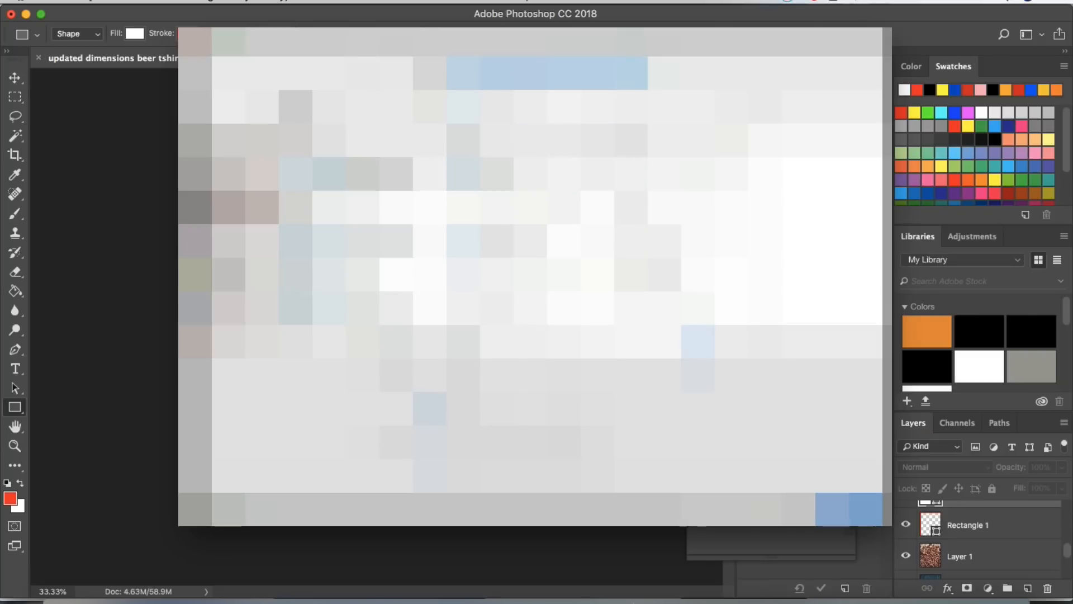
{"action": "key", "text": "BackSpace"}
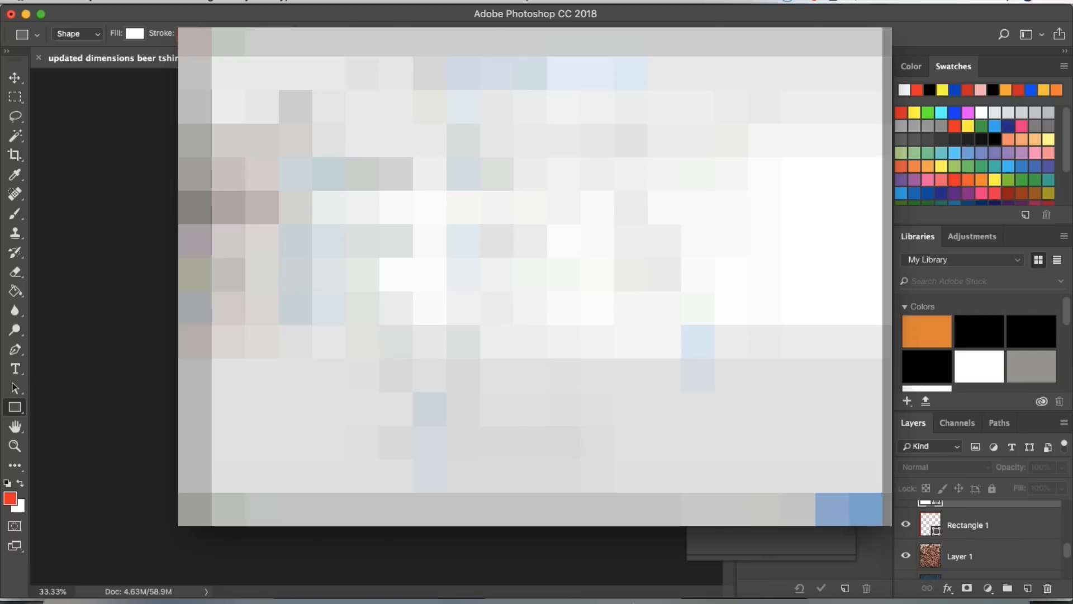
{"action": "left_click", "coordinate": [559, 342]}
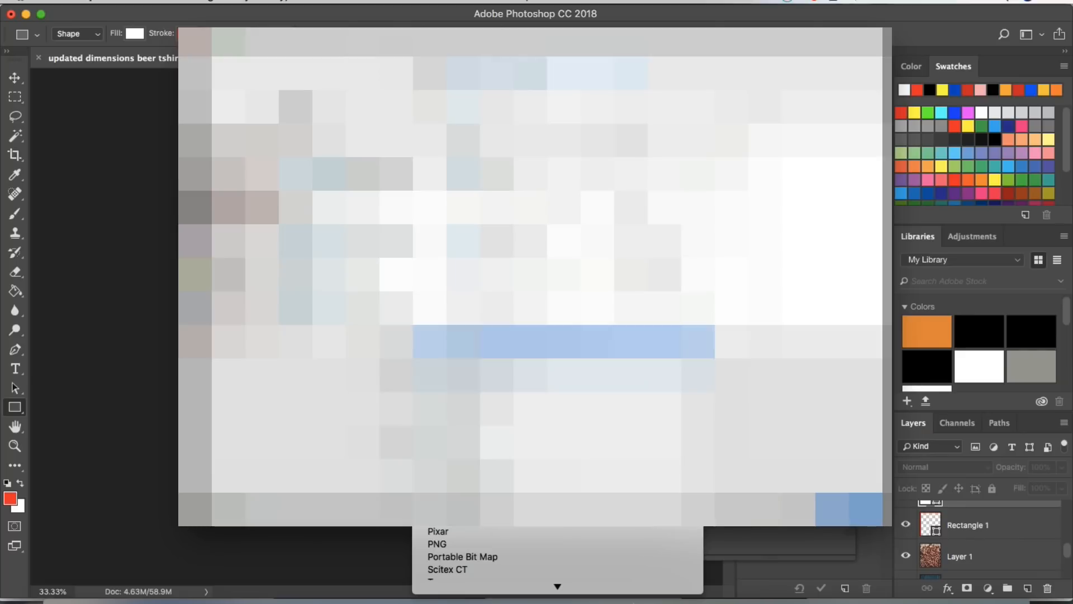
{"action": "left_click", "coordinate": [473, 539]}
{"action": "left_click", "coordinate": [855, 509]}
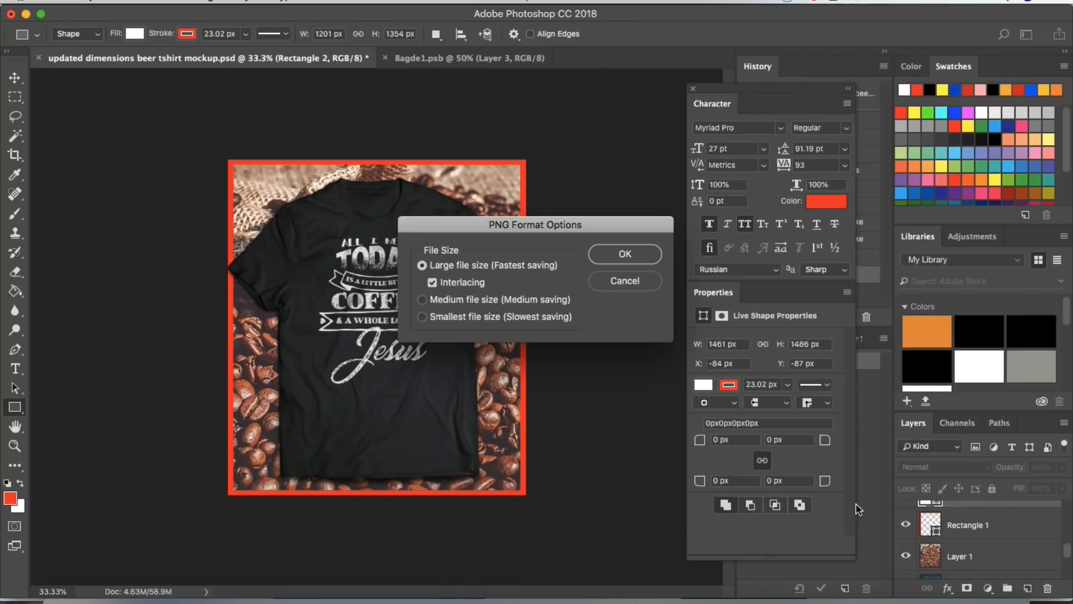
{"action": "key", "text": "Return"}
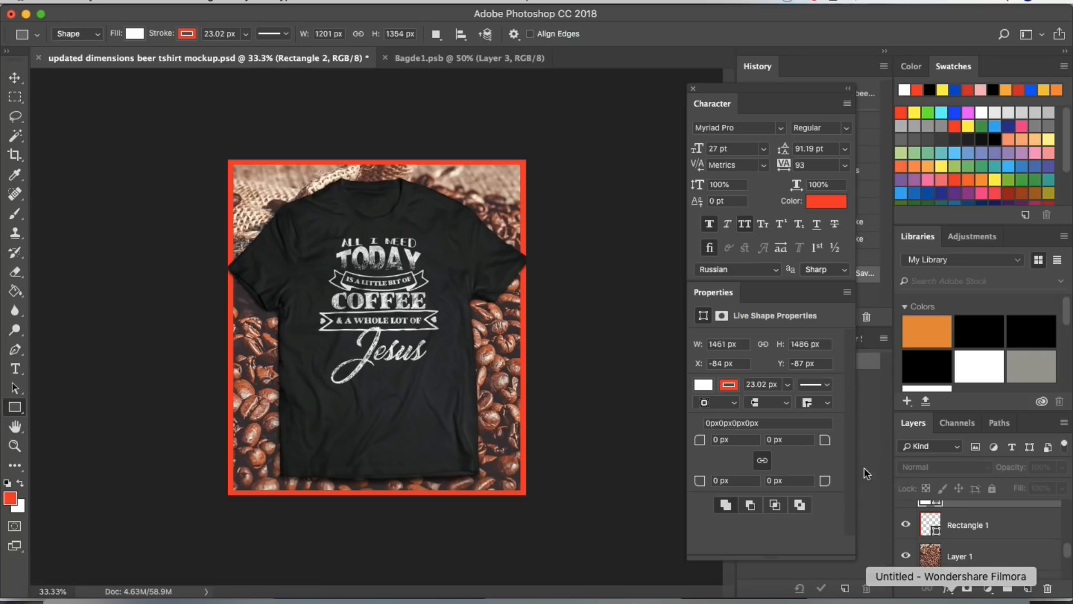
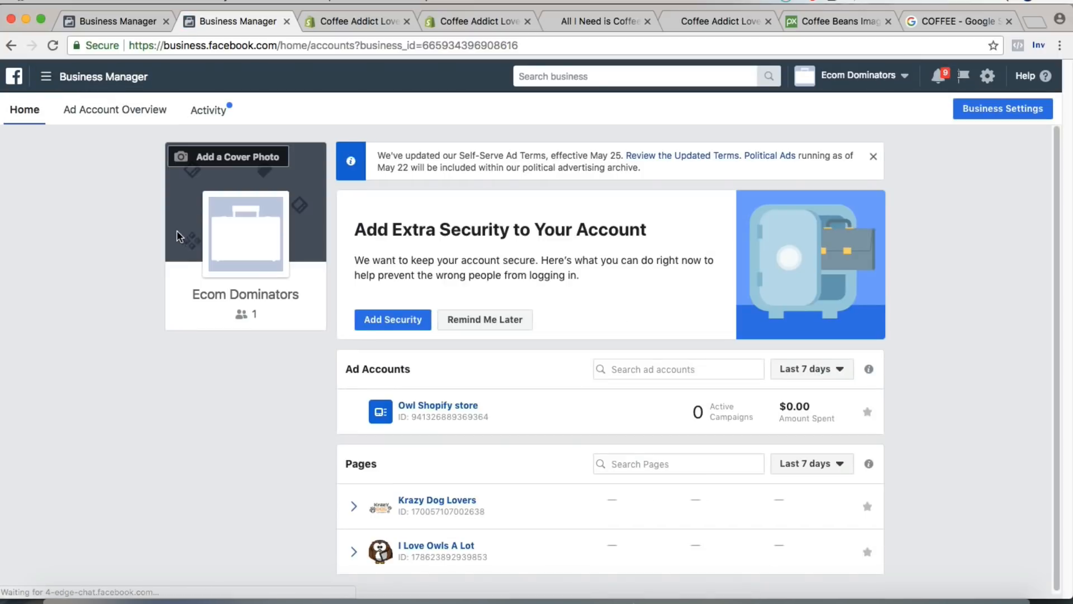
In Facebook Business Manager's business settings, create a new page named Coffee Lovers Apparel in the Clothing (Brand) category.
{"action": "left_click", "coordinate": [967, 109]}
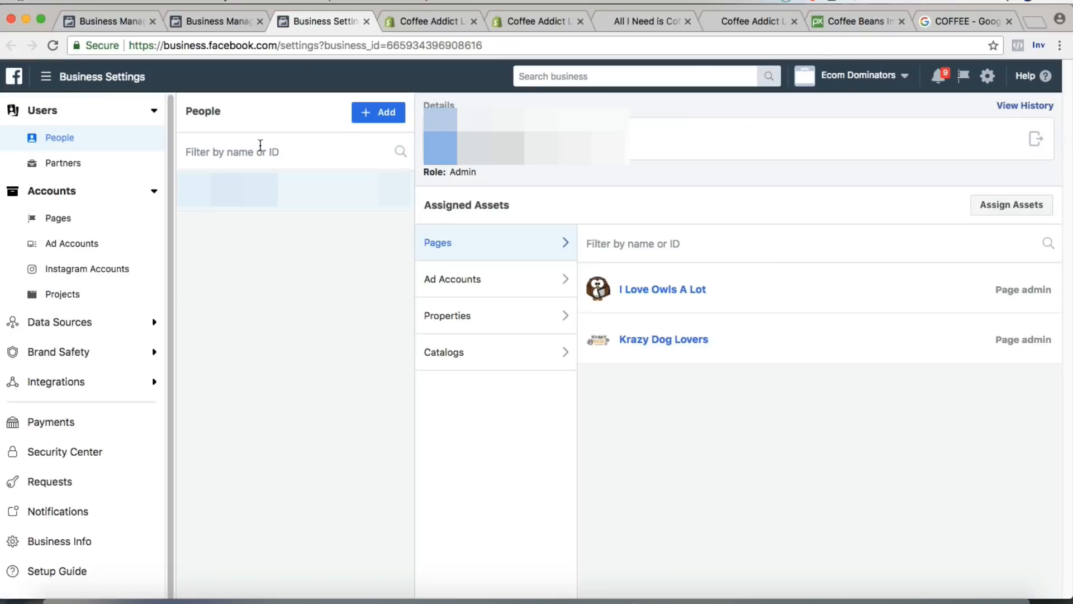
{"action": "left_click", "coordinate": [75, 224]}
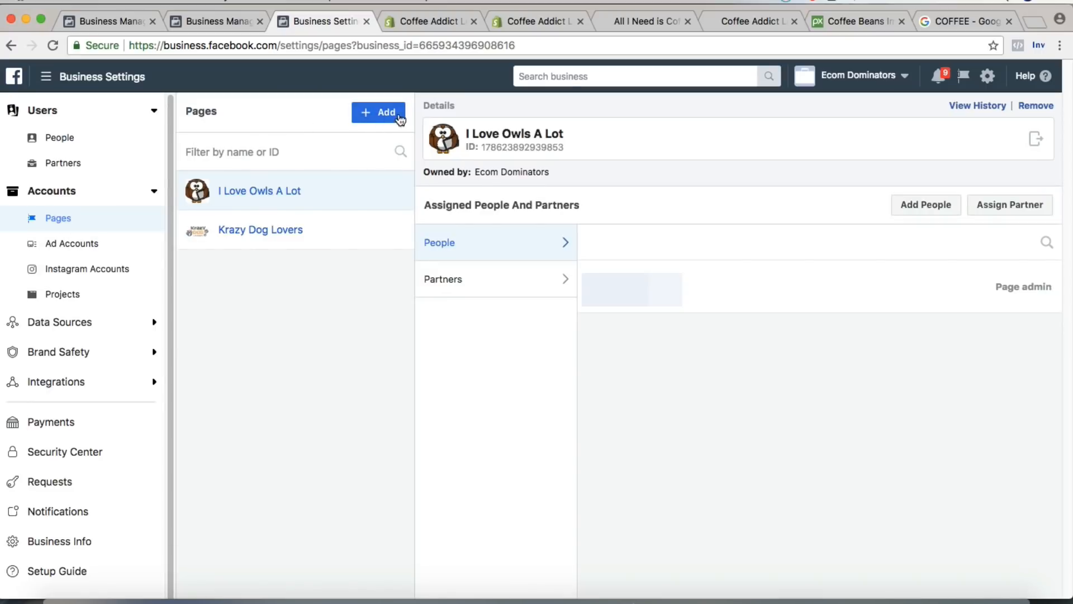
{"action": "left_click", "coordinate": [398, 116]}
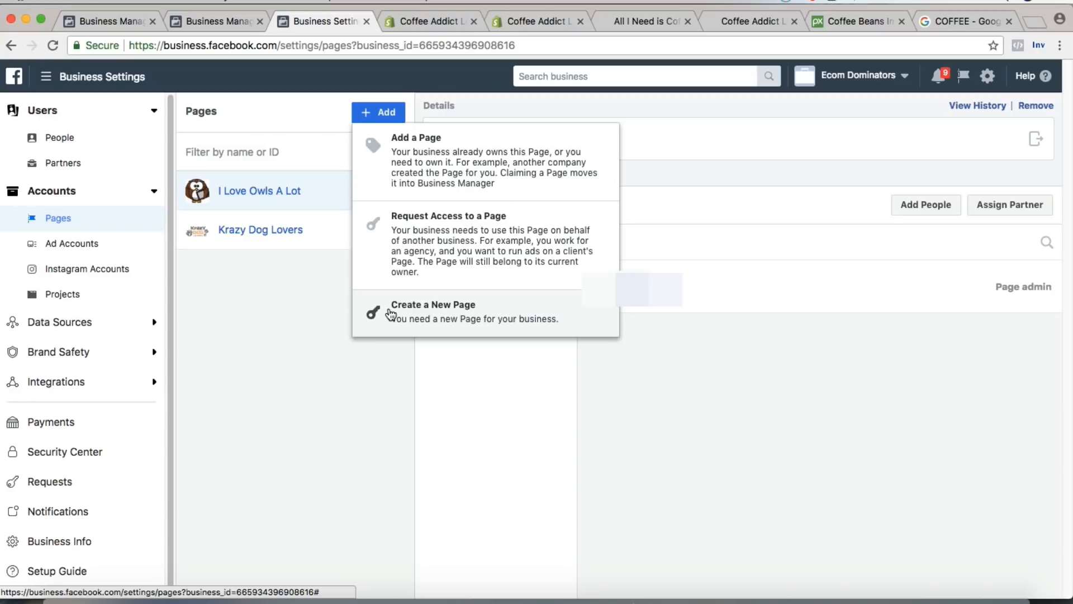
{"action": "left_click", "coordinate": [392, 312]}
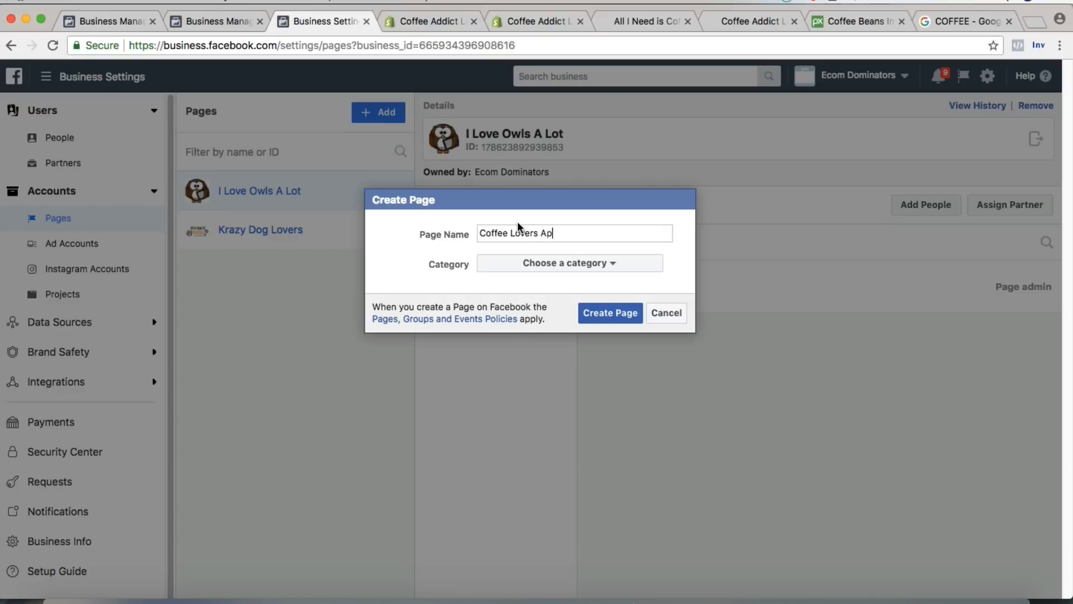
{"action": "left_click", "coordinate": [608, 266]}
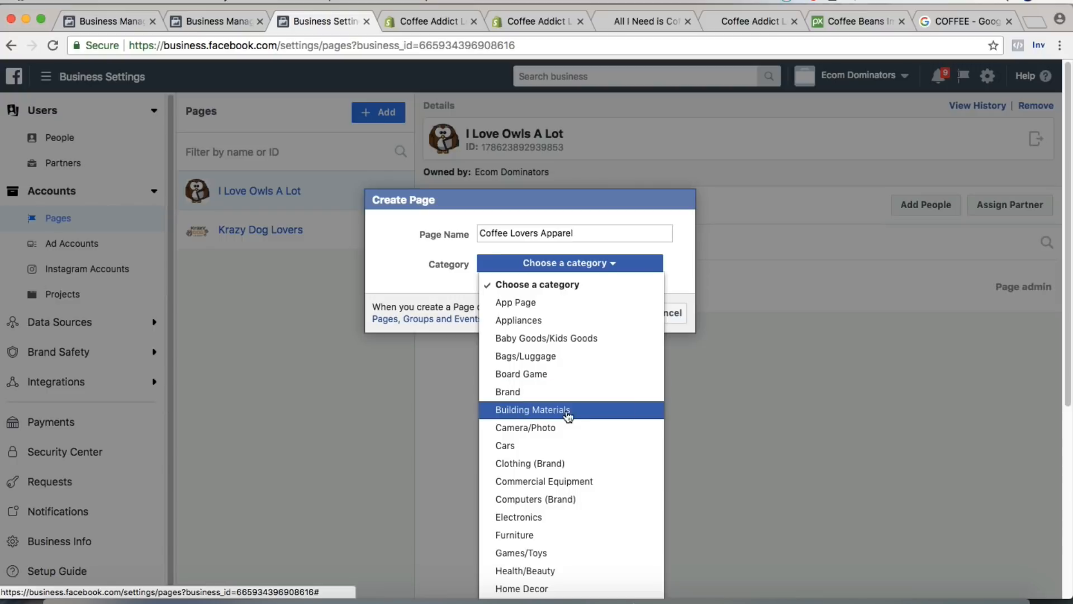
{"action": "left_click", "coordinate": [564, 398]}
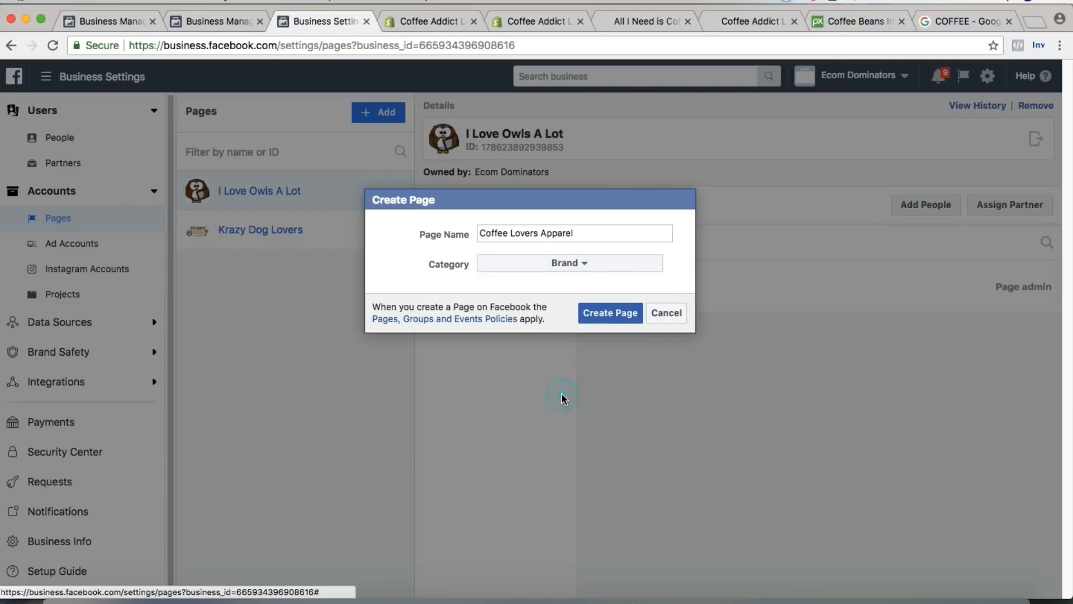
{"action": "left_click", "coordinate": [564, 260]}
{"action": "left_click", "coordinate": [534, 463]}
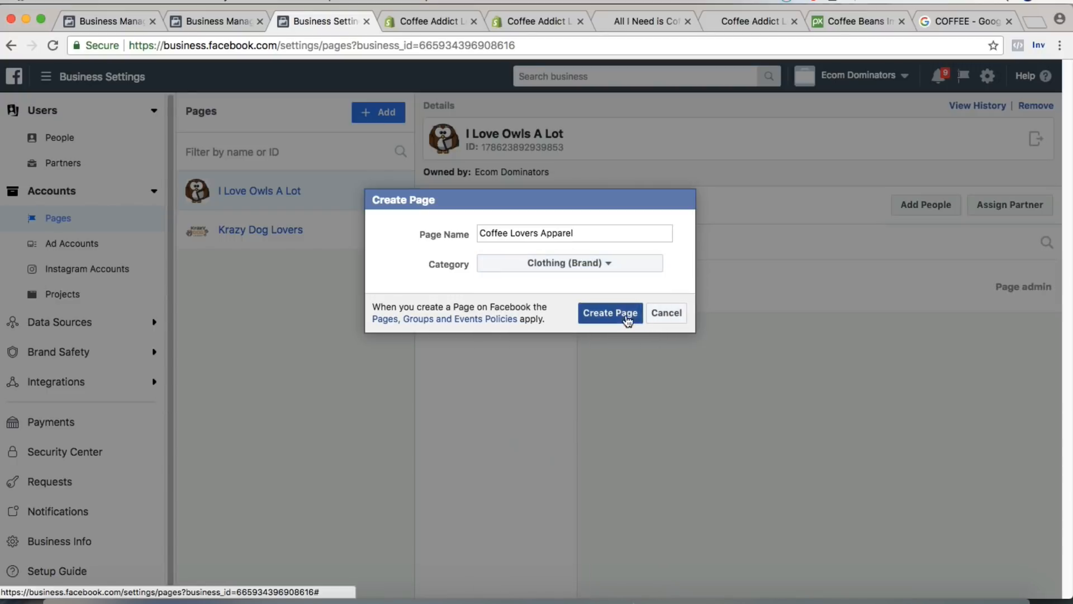
{"action": "left_click", "coordinate": [617, 313]}
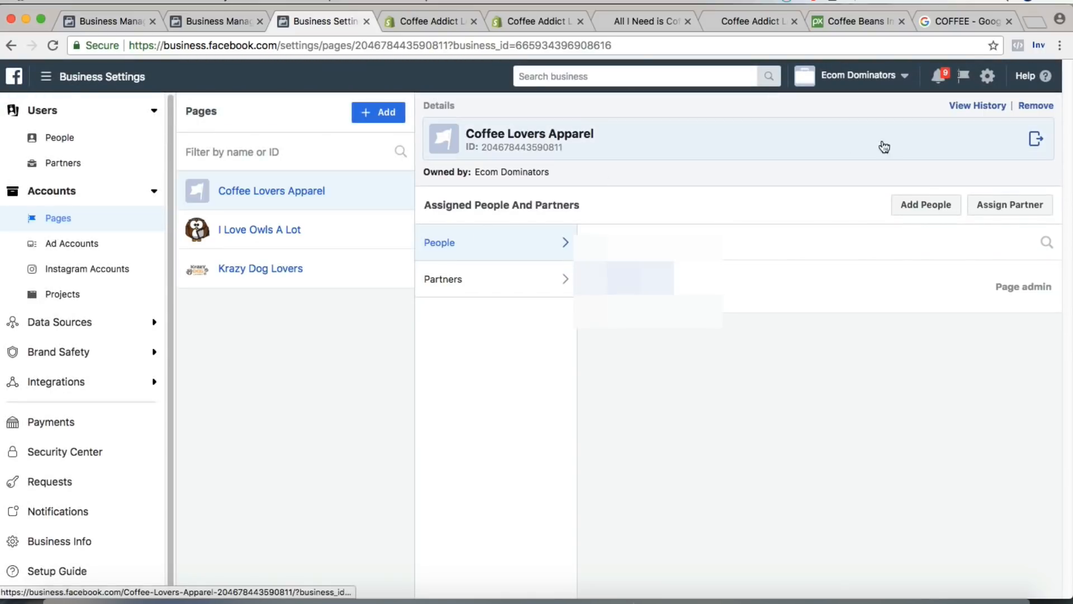
Open the new Coffee Lovers Apparel page, close the extra Business Manager tab and dismiss the Send Message tip.
{"action": "left_click", "coordinate": [620, 150]}
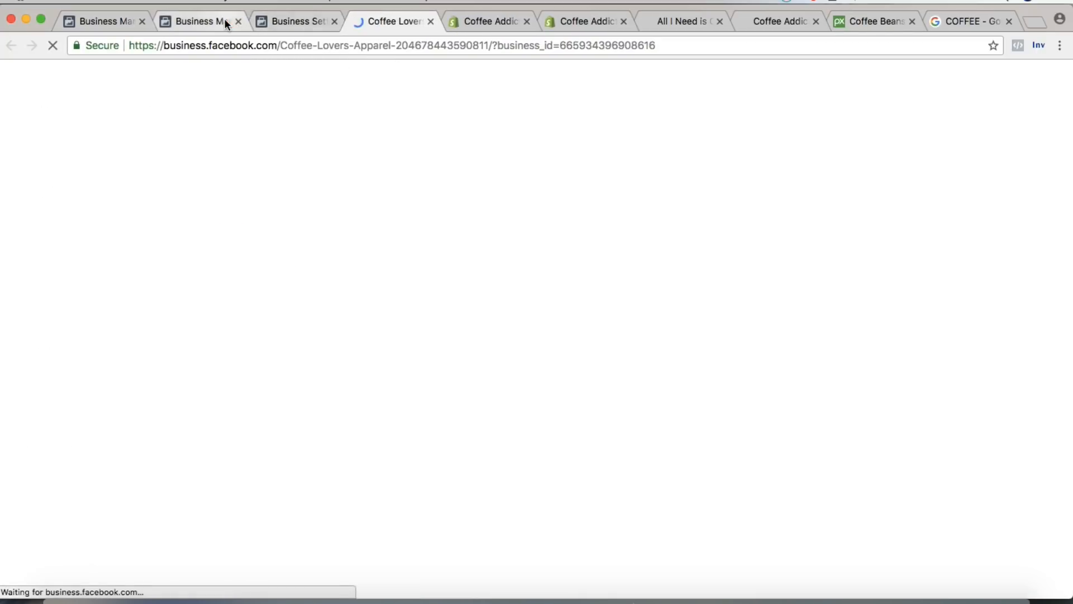
{"action": "left_click", "coordinate": [224, 21]}
{"action": "left_click", "coordinate": [235, 22]}
{"action": "left_click", "coordinate": [296, 19]}
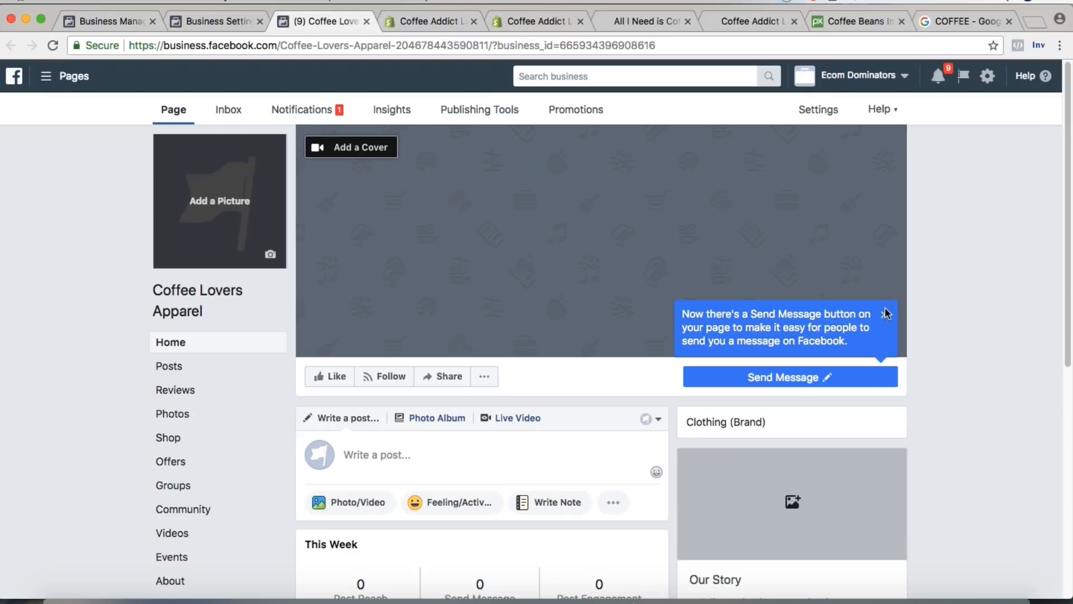
{"action": "left_click", "coordinate": [885, 314]}
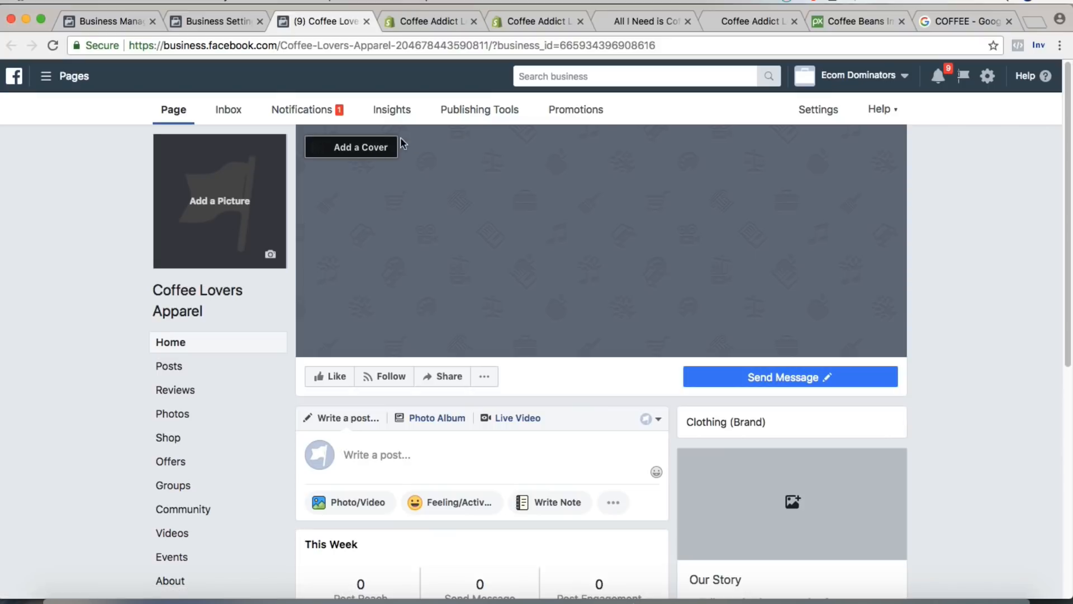
Upload the photo of the red heart-shaped coffee cup as the page's cover, reposition it and save it.
{"action": "left_click", "coordinate": [366, 148]}
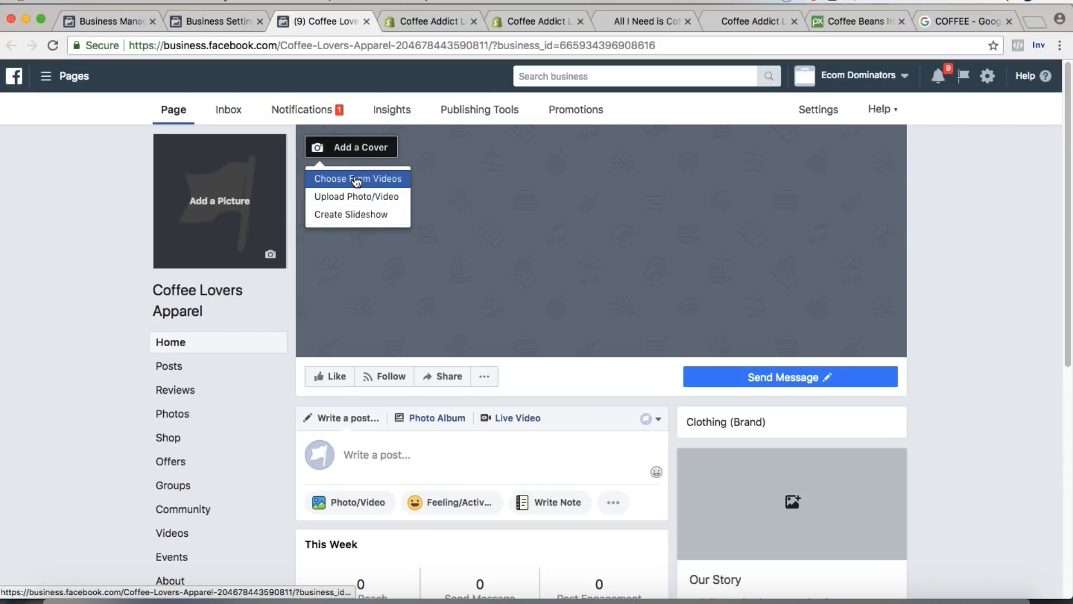
{"action": "left_click", "coordinate": [361, 200]}
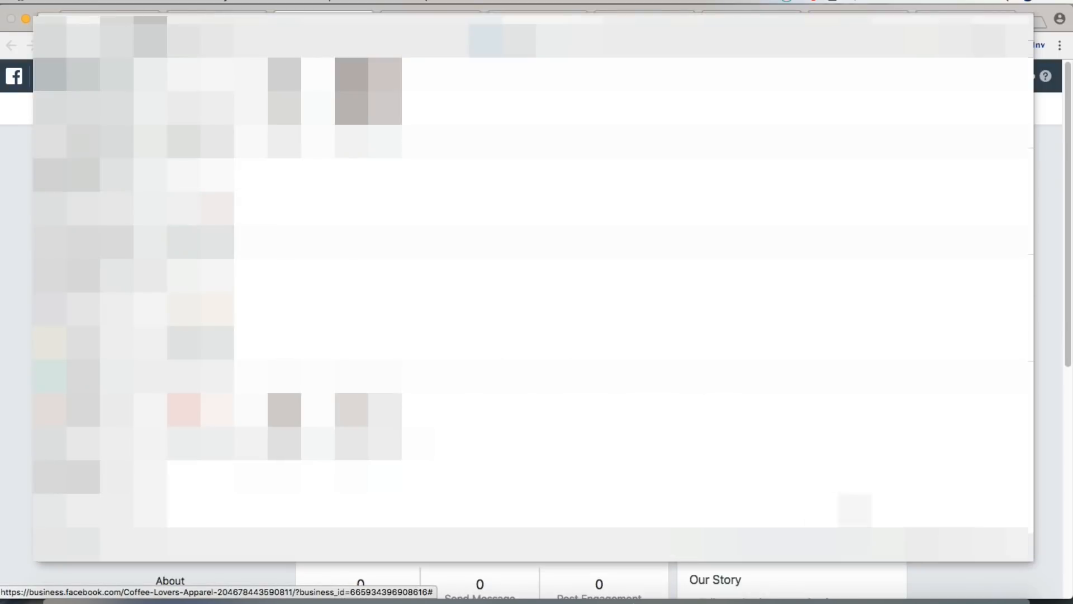
{"action": "left_click", "coordinate": [201, 207]}
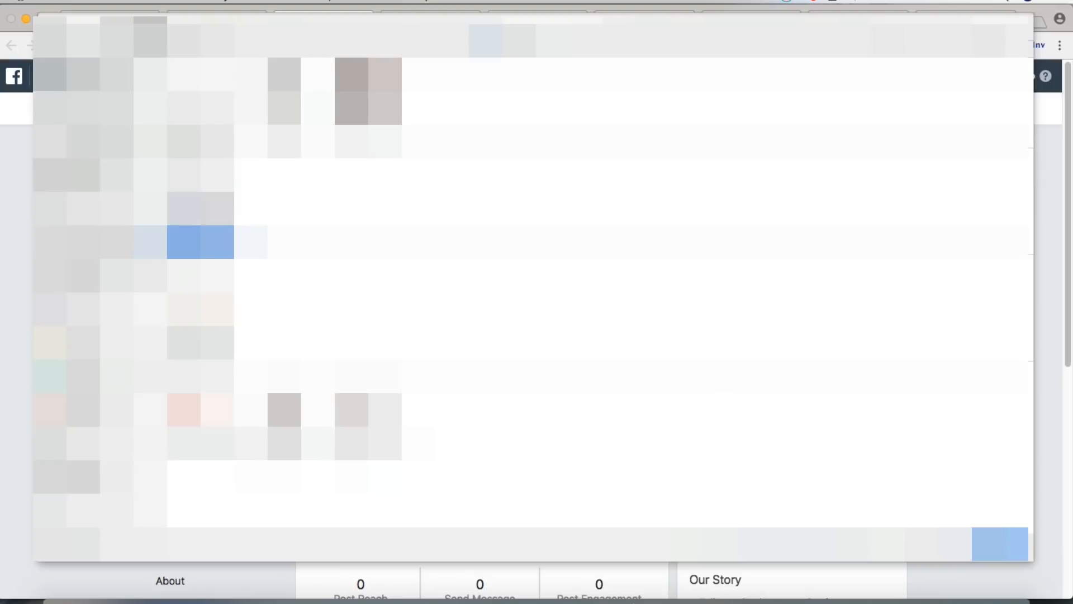
{"action": "left_click", "coordinate": [988, 541]}
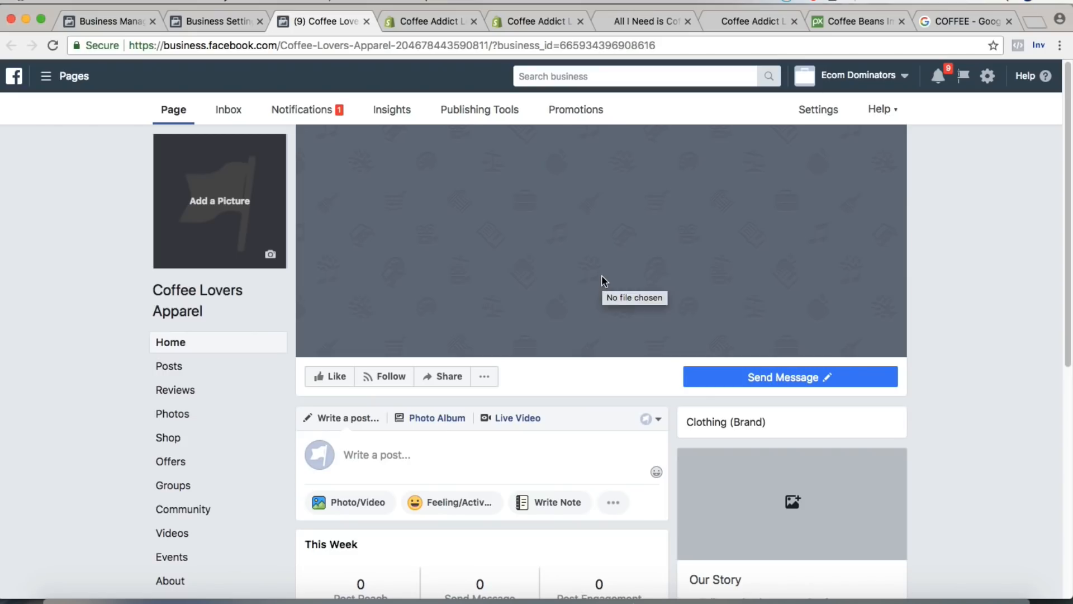
{"action": "left_click_drag", "start_coordinate": [766, 282], "coordinate": [764, 220]}
{"action": "left_click", "coordinate": [833, 340]}
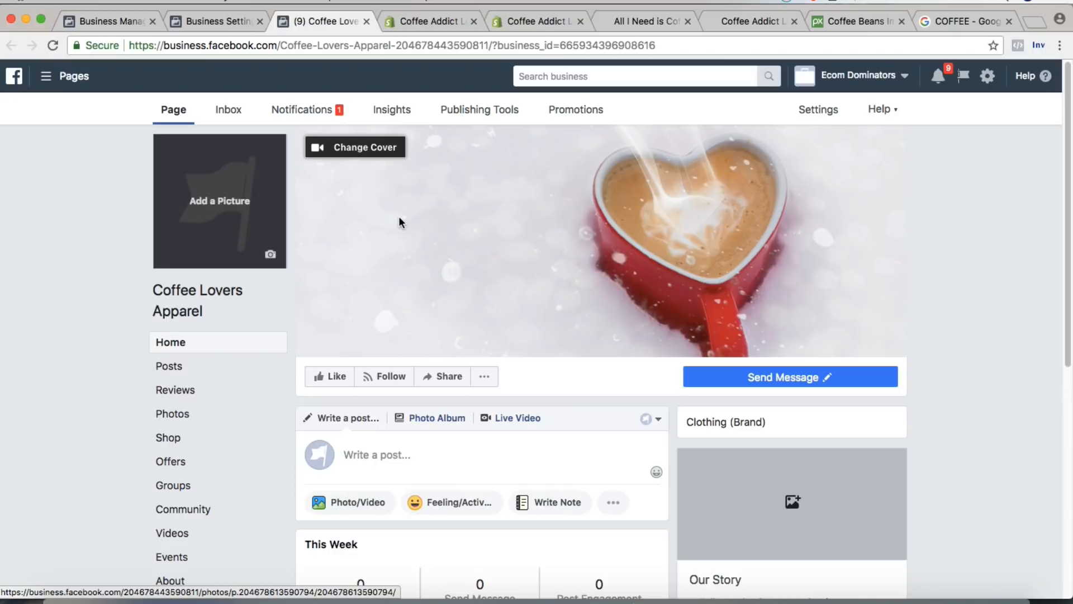
Upload the red steaming mug image as the page's profile picture.
{"action": "left_click", "coordinate": [231, 226]}
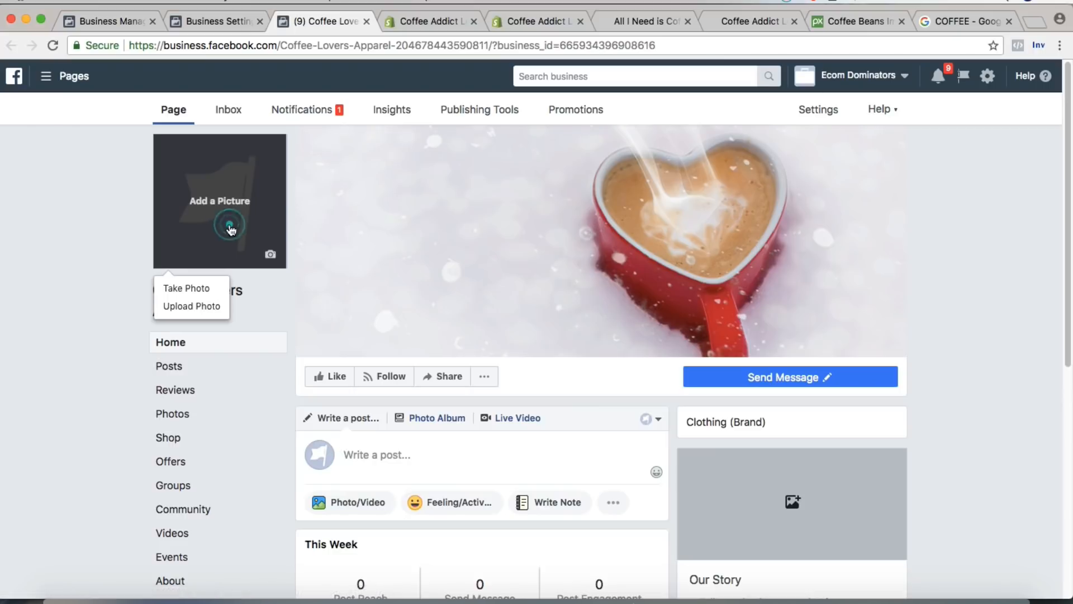
{"action": "left_click", "coordinate": [199, 306]}
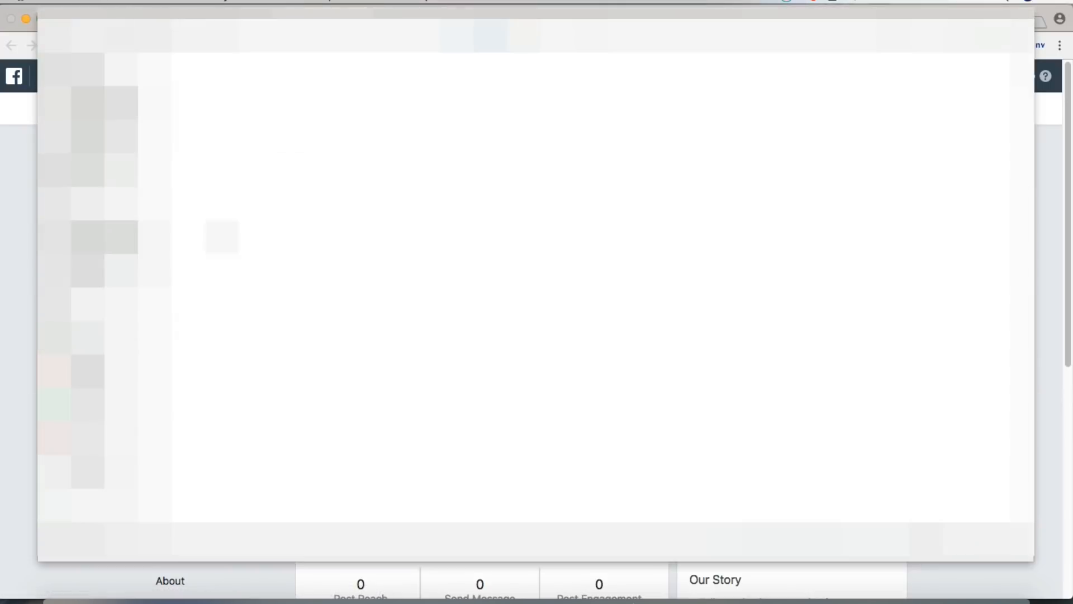
{"action": "left_click", "coordinate": [205, 306]}
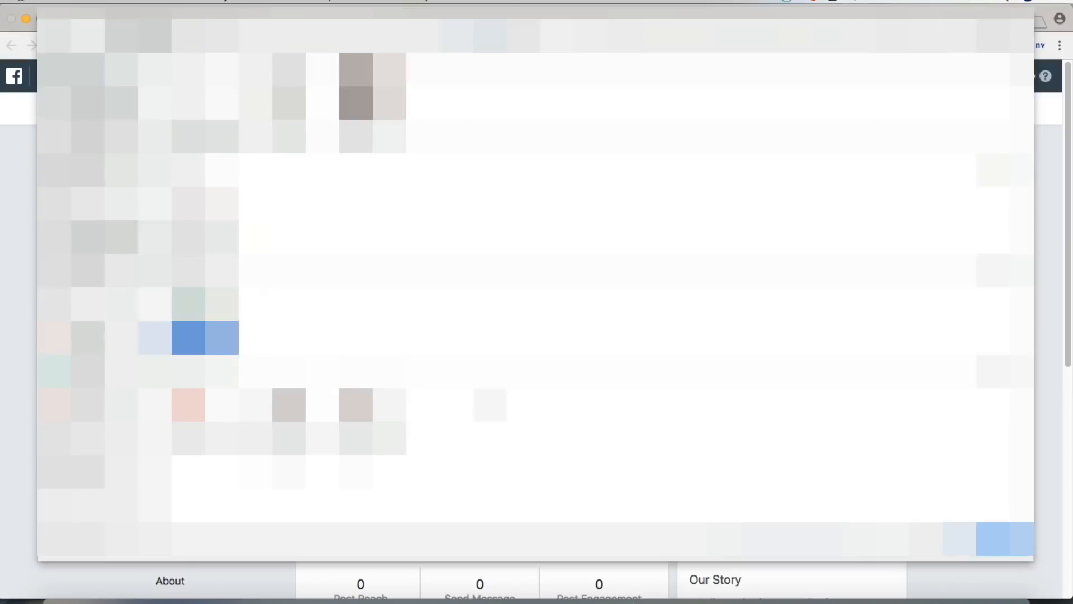
{"action": "left_click", "coordinate": [1006, 540]}
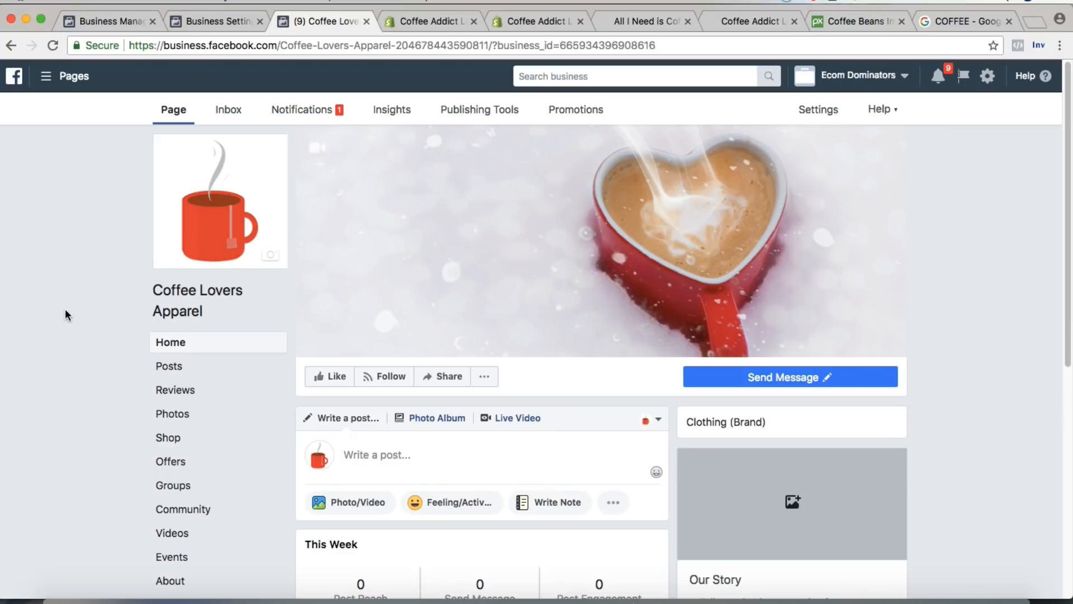
Start a new page post with the coffee T-shirt mockup image attached and dismiss the stickers tip.
{"action": "scroll", "coordinate": [232, 383], "scroll_direction": "down", "scroll_amount": 5}
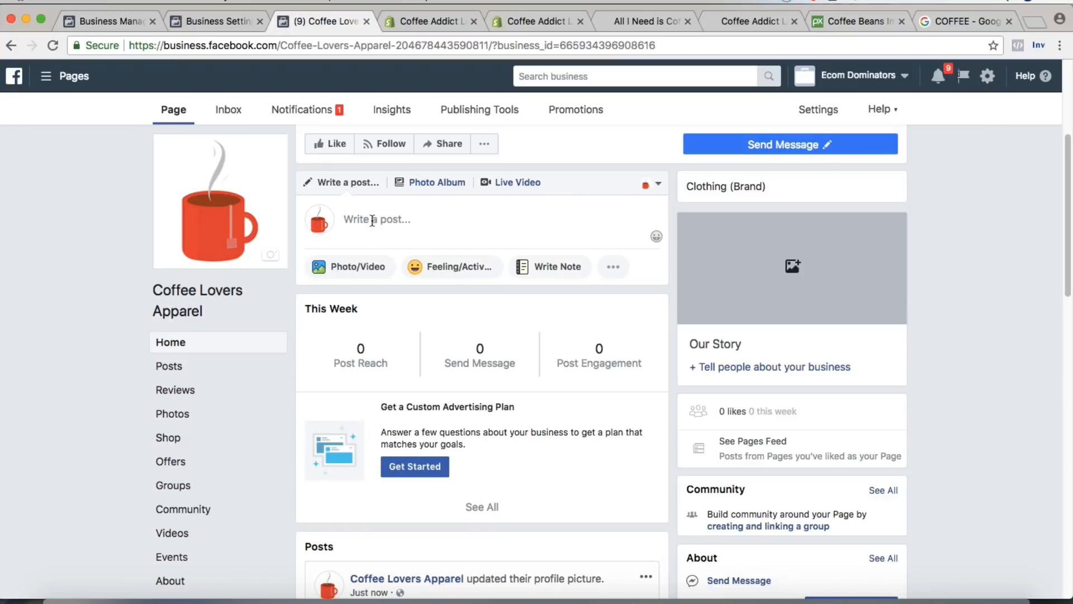
{"action": "left_click", "coordinate": [358, 271]}
{"action": "left_click", "coordinate": [408, 248]}
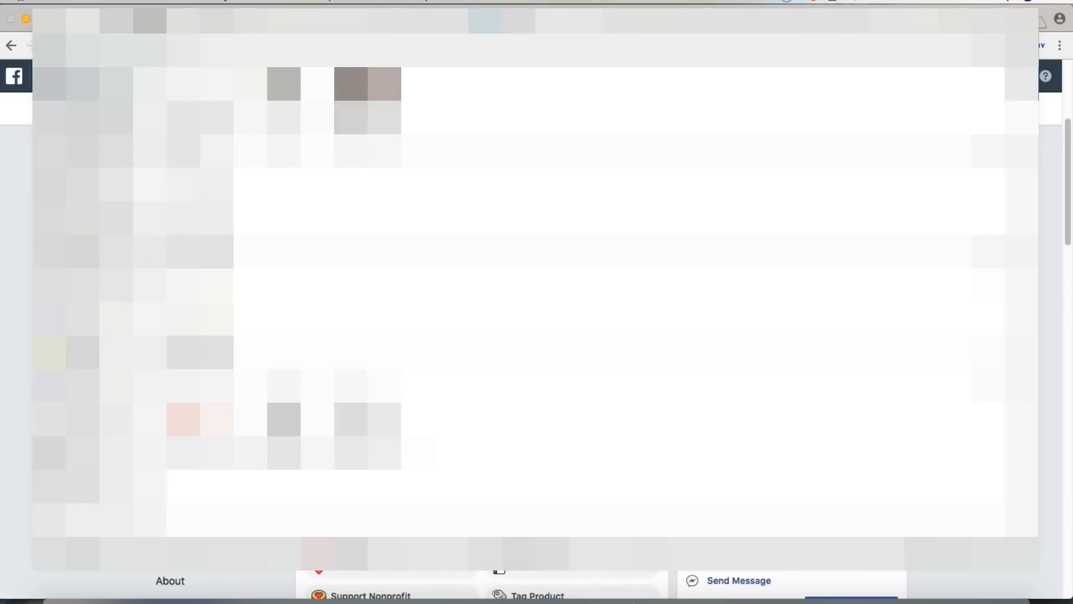
{"action": "left_click", "coordinate": [369, 100]}
{"action": "left_click", "coordinate": [1012, 549]}
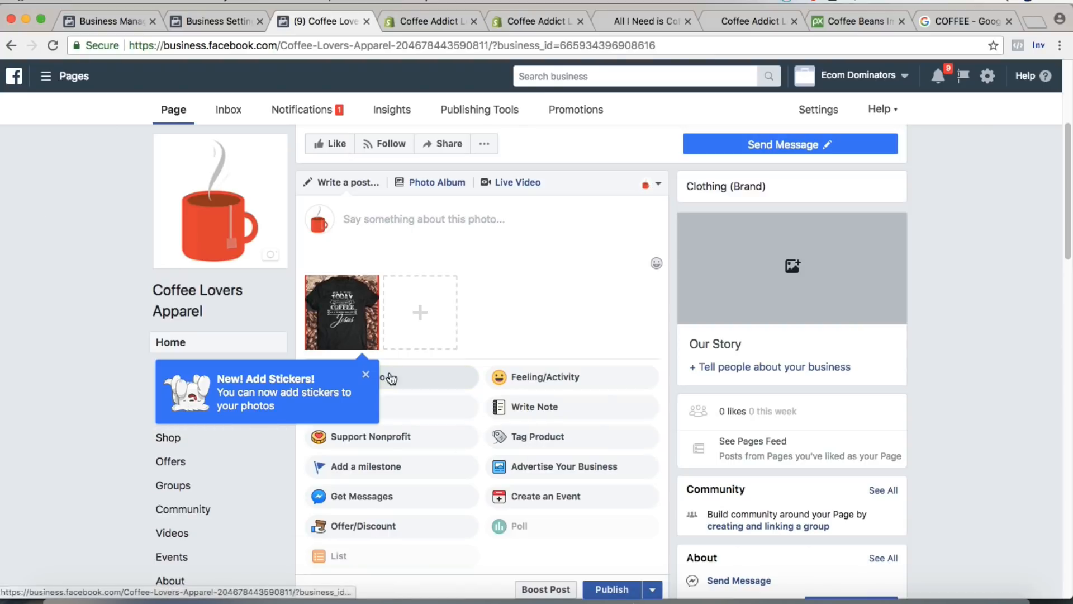
{"action": "left_click", "coordinate": [366, 375]}
{"action": "left_click", "coordinate": [385, 218]}
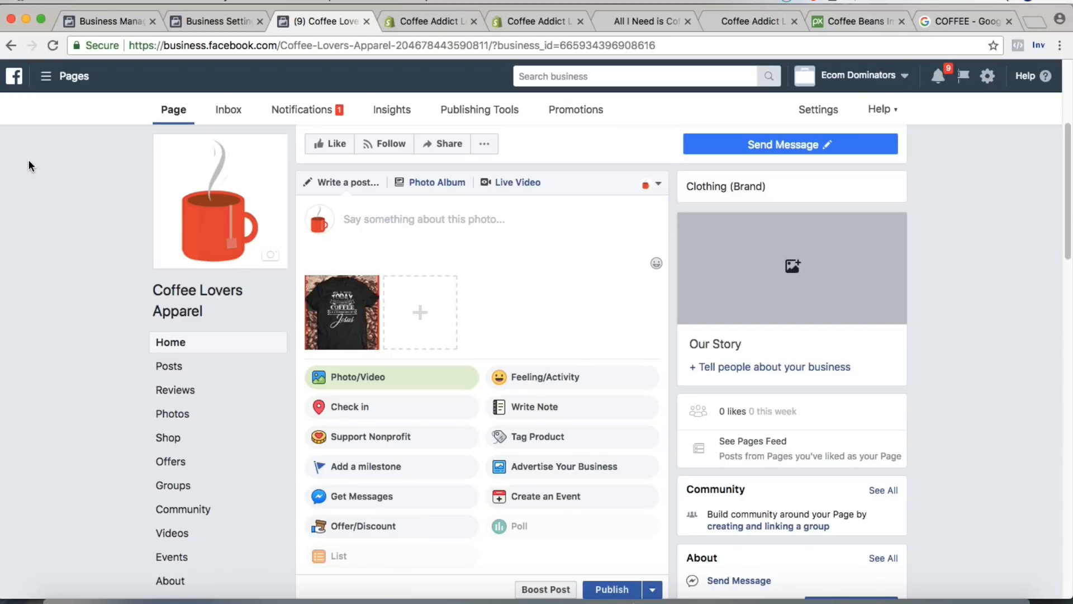
Caption the post "Grab this t-shirt if you love coffee! Get yours here:" followed by the copied All I Need is Coffee and Jesus product link, and publish it.
{"action": "type", "text": "Grab"}
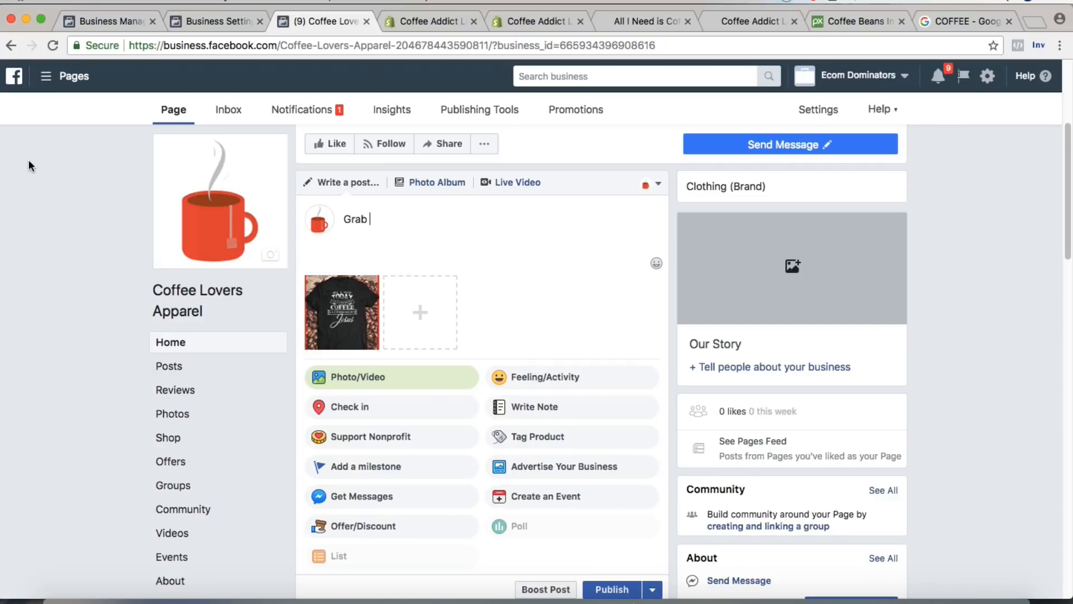
{"action": "type", "text": " this t-shirt if you love coffee!"}
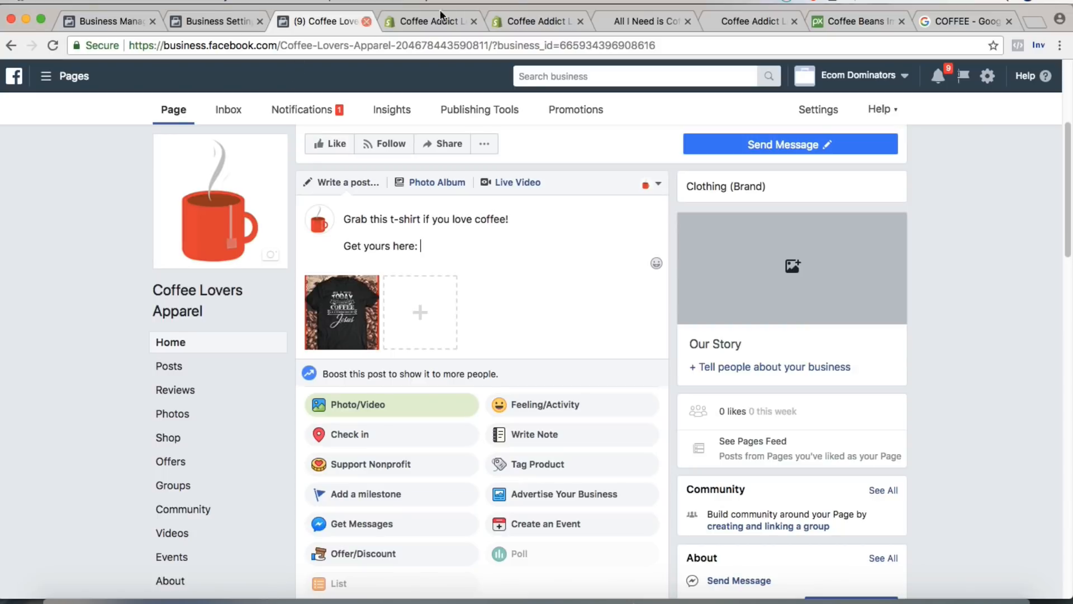
{"action": "left_click", "coordinate": [646, 18]}
{"action": "left_click_drag", "start_coordinate": [685, 45], "coordinate": [205, 34]}
{"action": "key", "text": "super+c"}
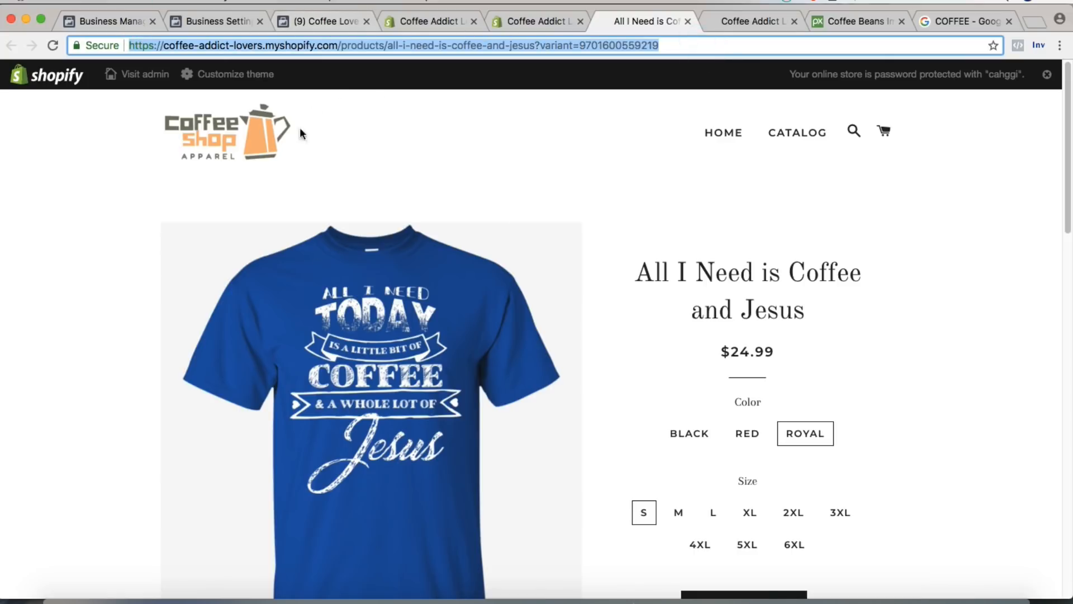
{"action": "left_click", "coordinate": [324, 22]}
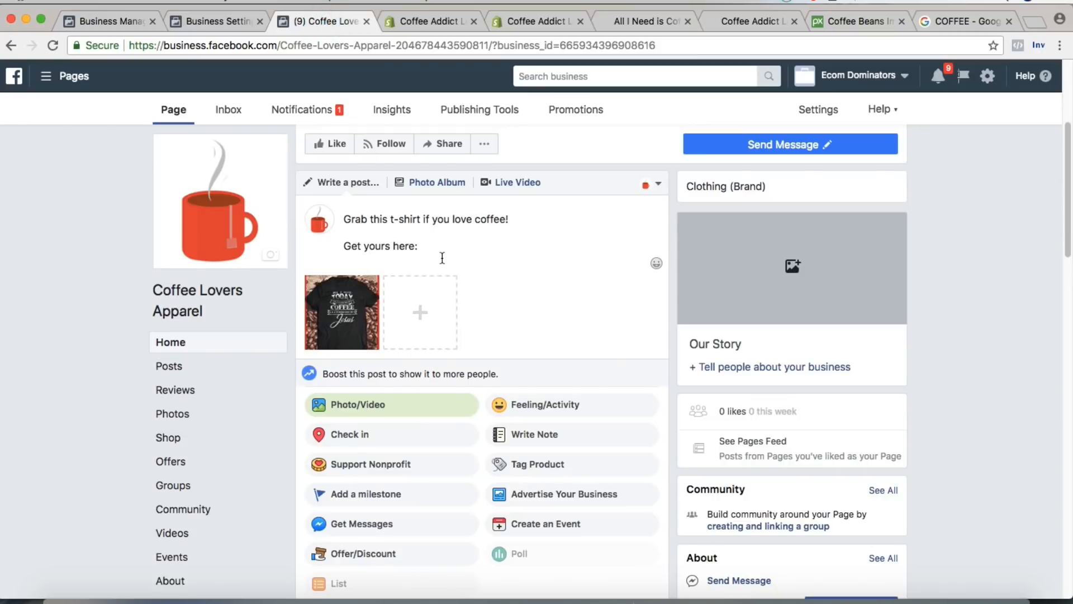
{"action": "key", "text": "super+v"}
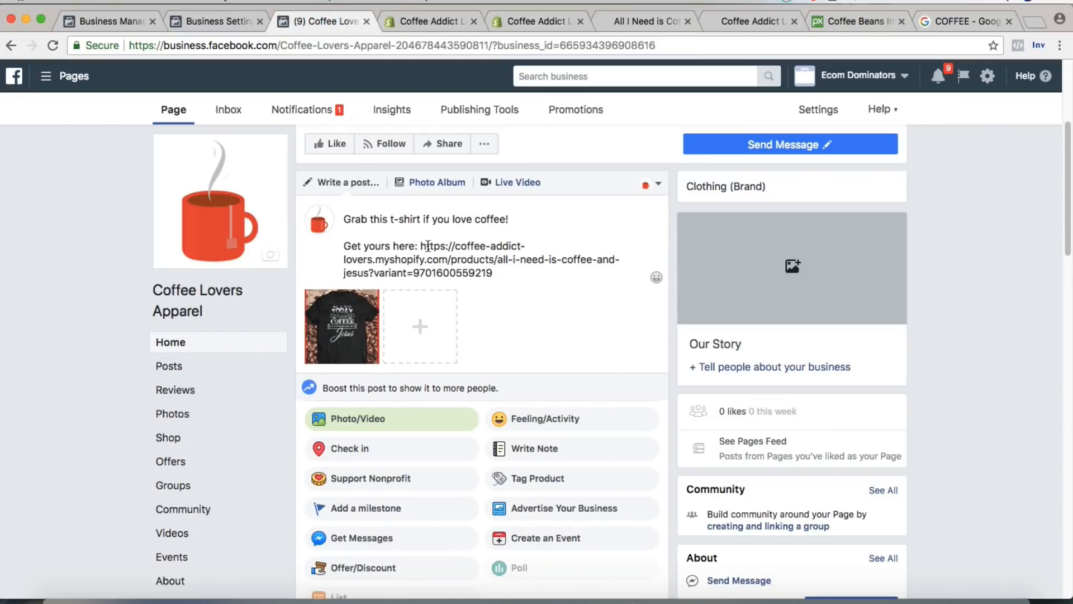
{"action": "scroll", "coordinate": [562, 313], "scroll_direction": "down", "scroll_amount": 4}
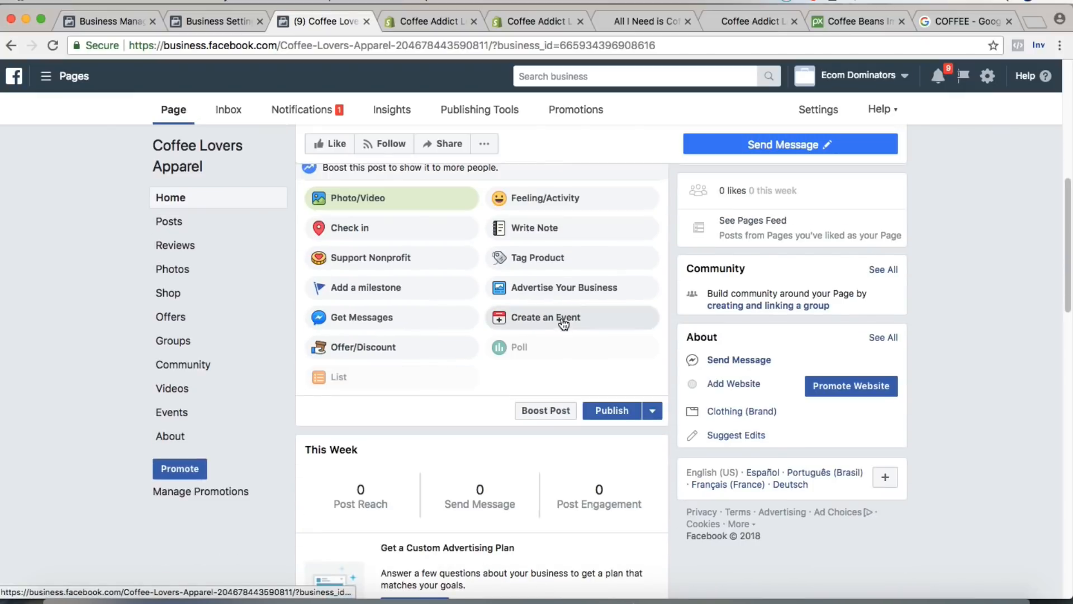
{"action": "left_click", "coordinate": [612, 411]}
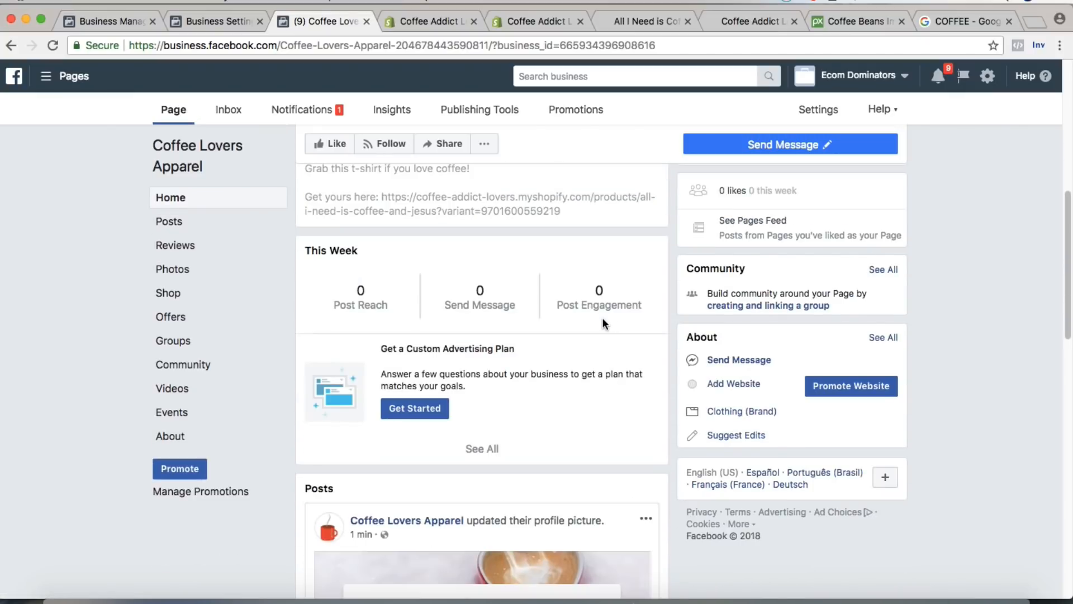
Examine the published T-shirt post on the page, checking its caption, product link and mockup image.
{"action": "mouse_move", "coordinate": [568, 317]}
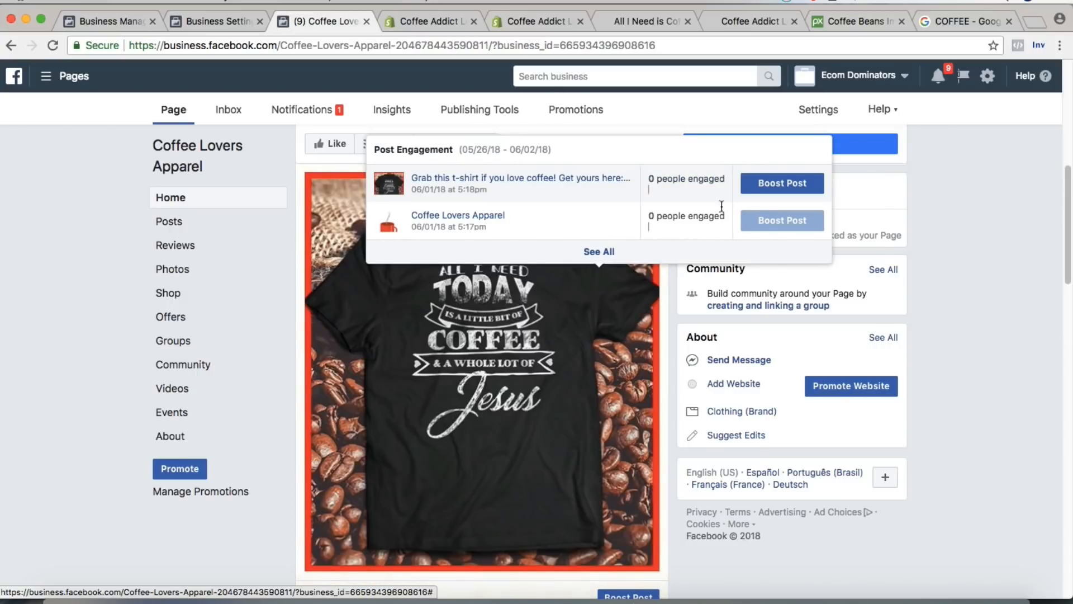
{"action": "scroll", "coordinate": [872, 235], "scroll_direction": "down", "scroll_amount": 10}
{"action": "scroll", "coordinate": [749, 302], "scroll_direction": "down", "scroll_amount": 4}
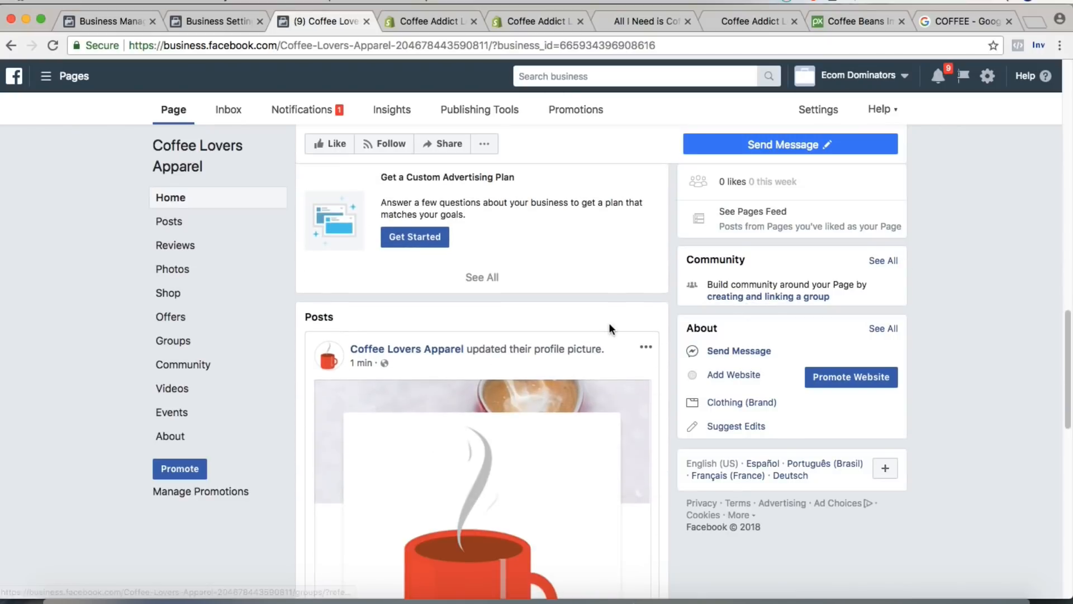
{"action": "left_click_drag", "start_coordinate": [1069, 335], "coordinate": [1072, 172]}
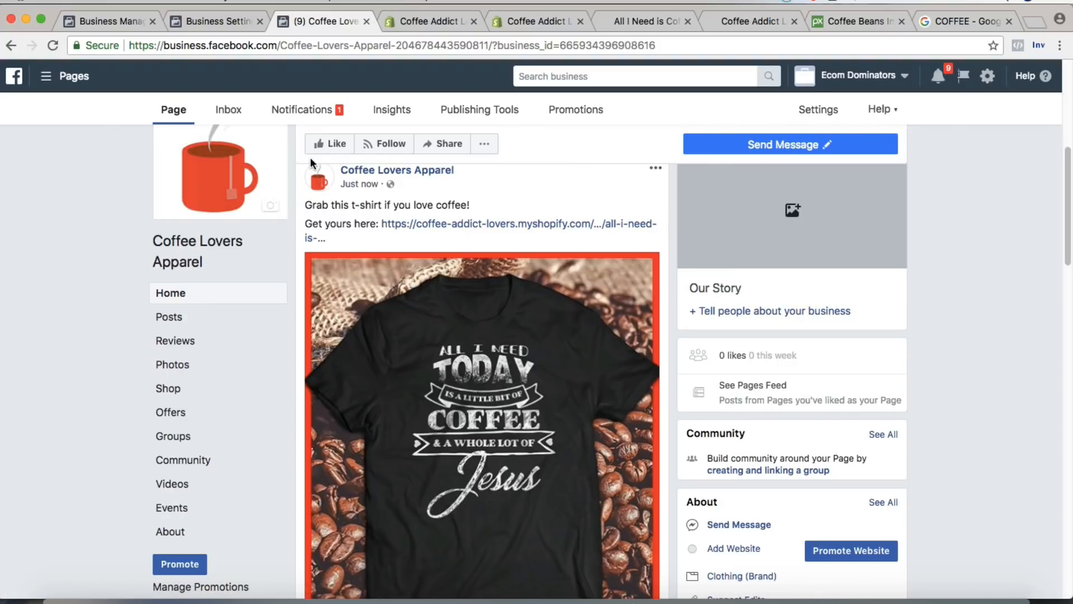
{"action": "left_click_drag", "start_coordinate": [309, 206], "coordinate": [474, 210]}
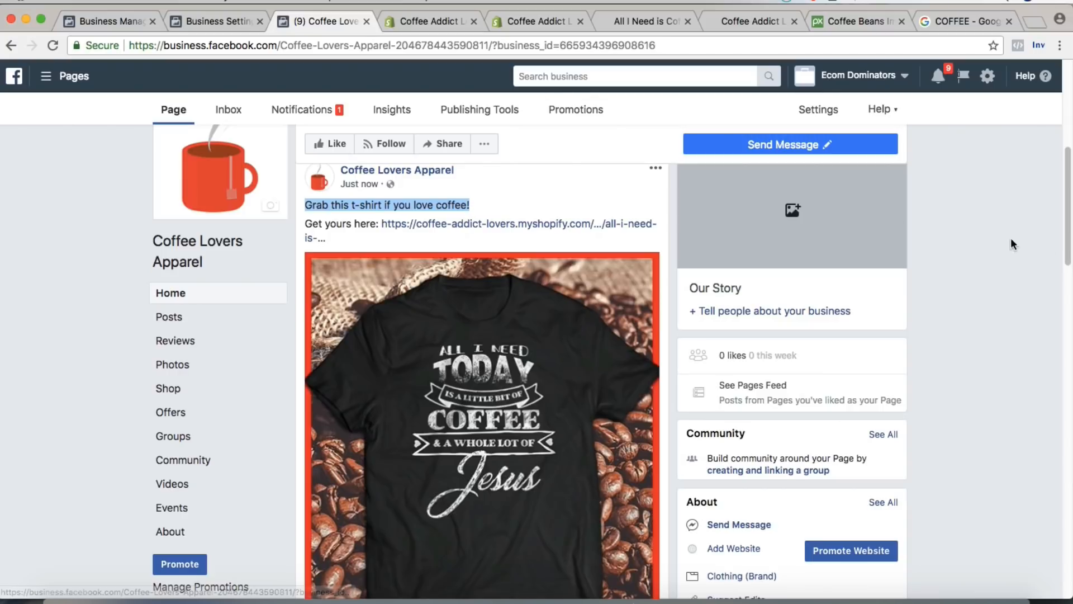
{"action": "left_click", "coordinate": [932, 233]}
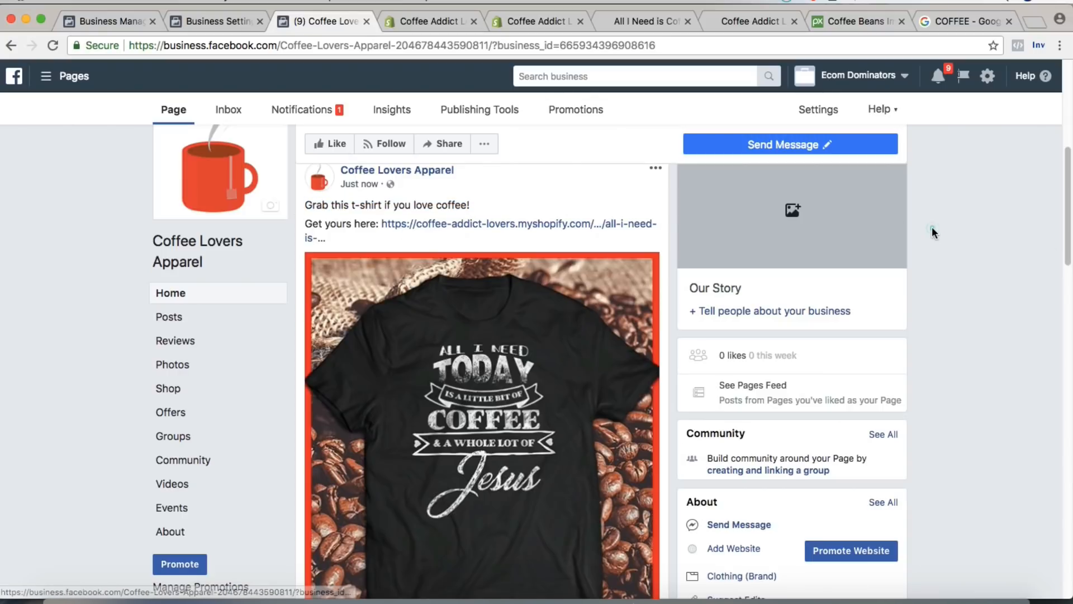
{"action": "scroll", "coordinate": [455, 360], "scroll_direction": "down", "scroll_amount": 1}
{"action": "scroll", "coordinate": [456, 361], "scroll_direction": "down", "scroll_amount": 3}
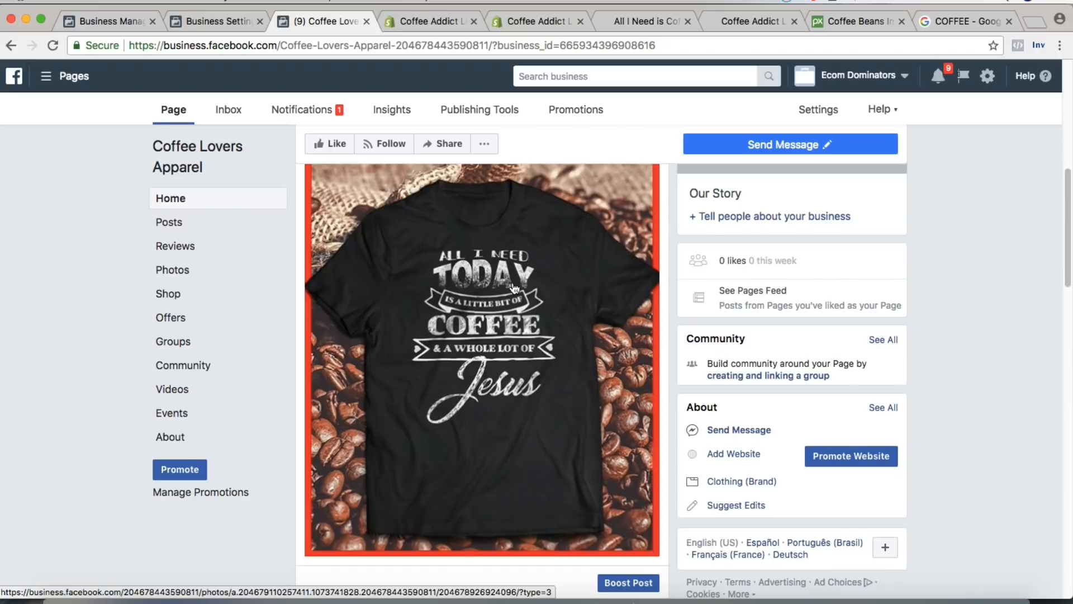
{"action": "scroll", "coordinate": [513, 289], "scroll_direction": "up", "scroll_amount": 2}
{"action": "scroll", "coordinate": [336, 371], "scroll_direction": "down", "scroll_amount": 1}
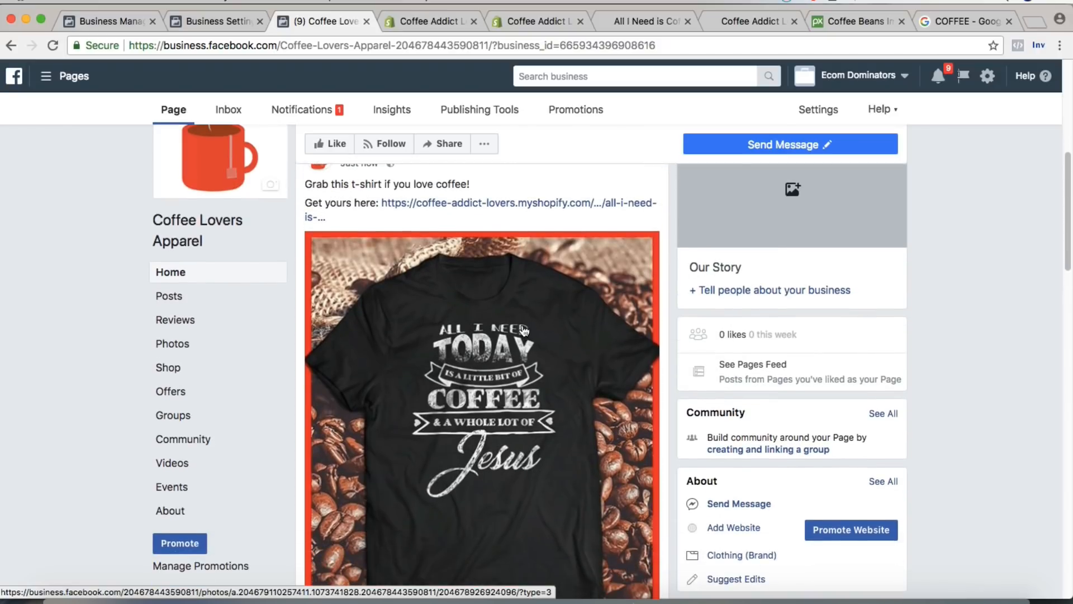
{"action": "scroll", "coordinate": [527, 310], "scroll_direction": "up", "scroll_amount": 1}
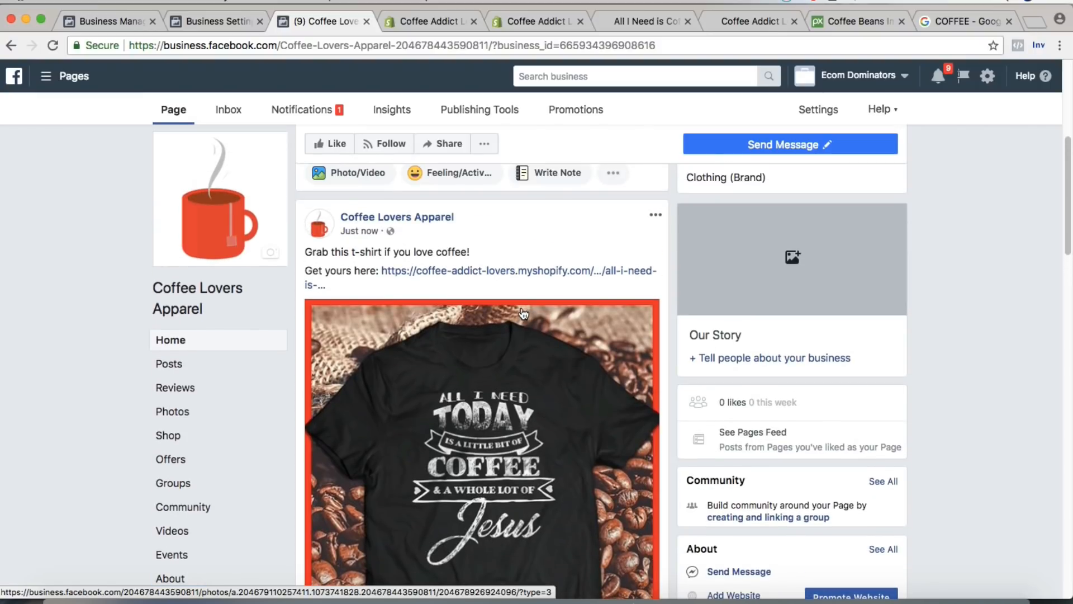
Create a new campaign in Ads Manager, starting over from the earlier draft, with Conversions as the objective.
{"action": "left_click", "coordinate": [223, 13]}
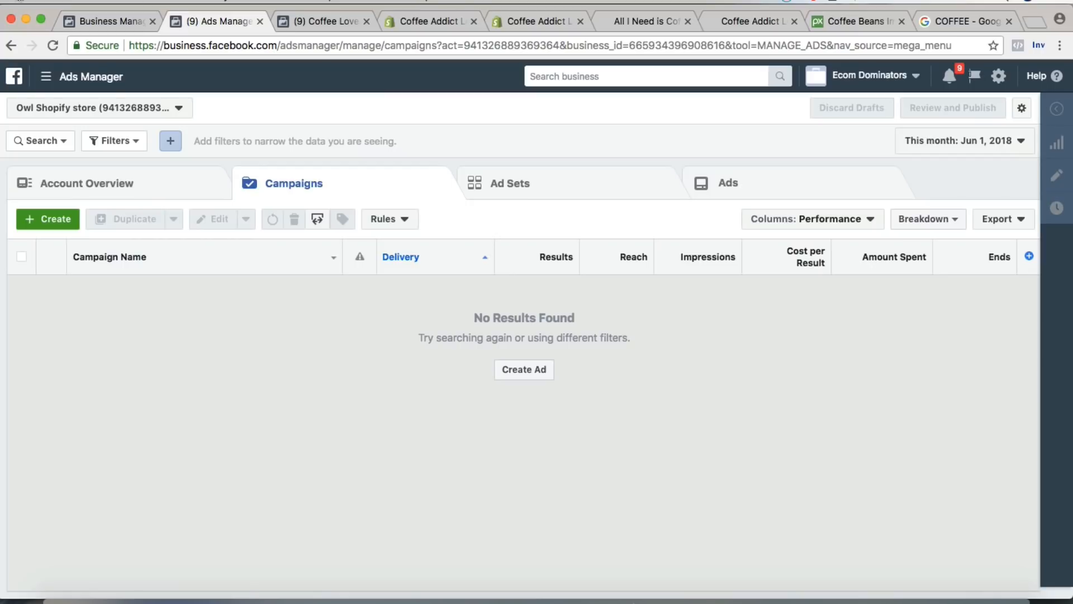
{"action": "left_click", "coordinate": [48, 219]}
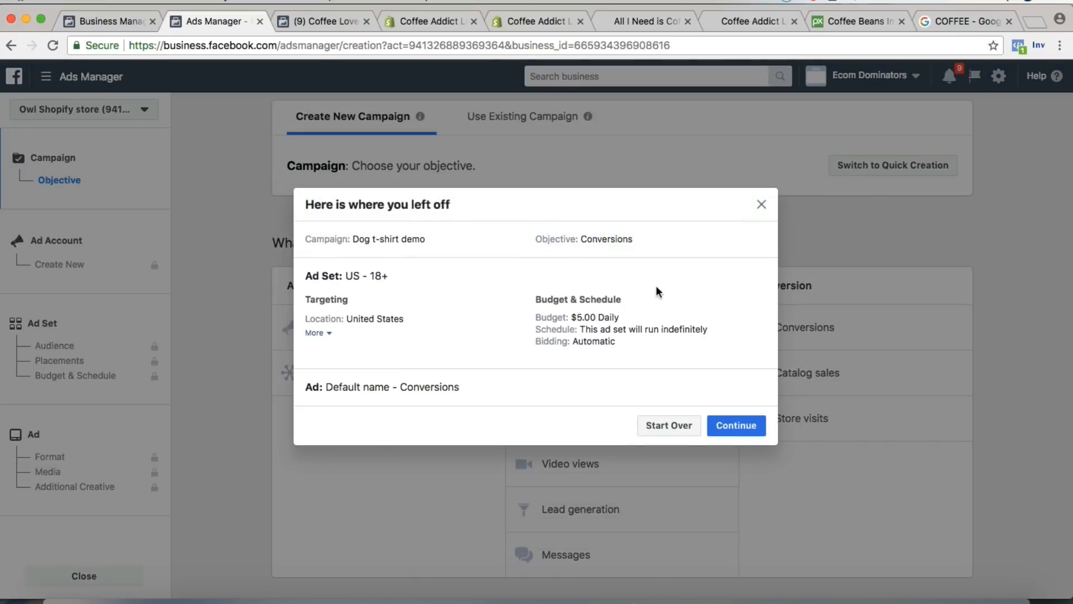
{"action": "left_click", "coordinate": [663, 427]}
{"action": "left_click", "coordinate": [865, 328]}
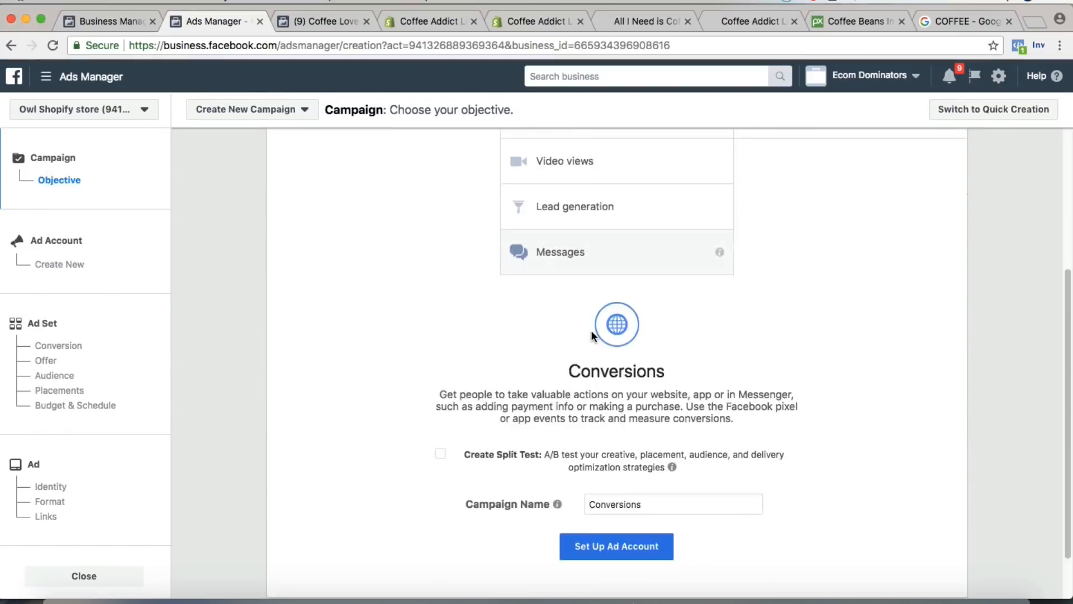
Name the campaign "Coffee tshirt ad demo" and continue through the ad account setup to the ad set.
{"action": "double_click", "coordinate": [656, 440]}
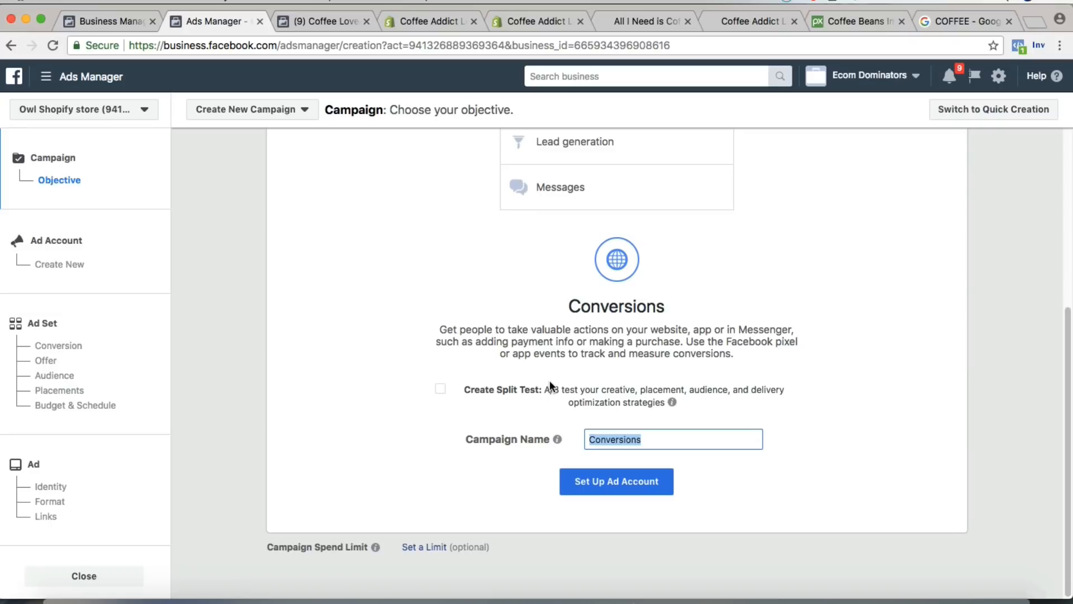
{"action": "type", "text": "C"}
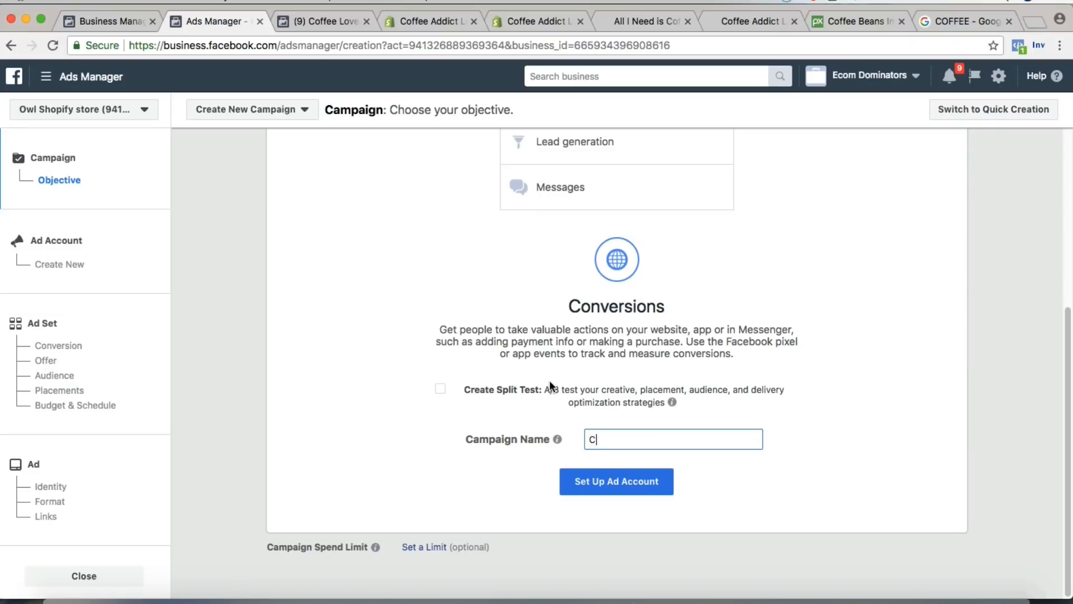
{"action": "type", "text": "offee tshirt ad demo"}
{"action": "left_click", "coordinate": [603, 479]}
{"action": "left_click", "coordinate": [946, 507]}
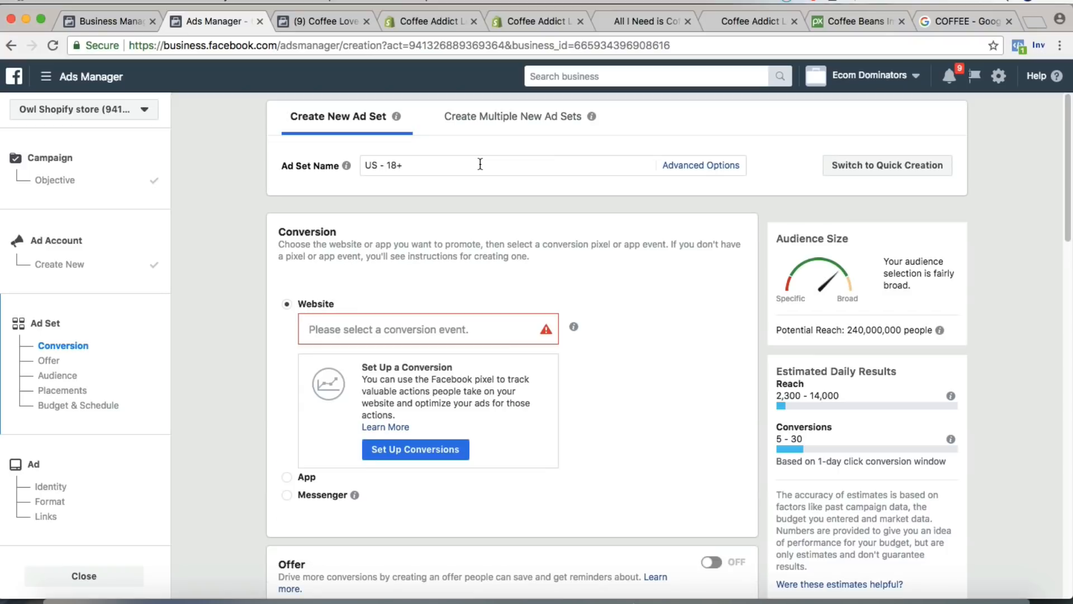
Look through the website conversion events for the ad set and select Add To Cart.
{"action": "scroll", "coordinate": [291, 257], "scroll_direction": "down", "scroll_amount": 1}
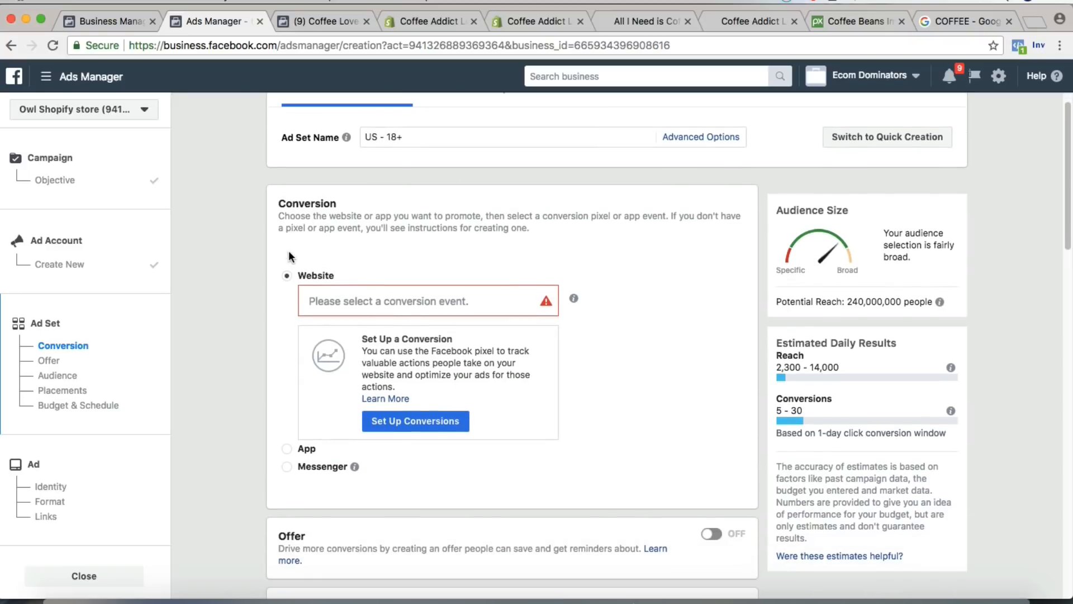
{"action": "left_click", "coordinate": [344, 299]}
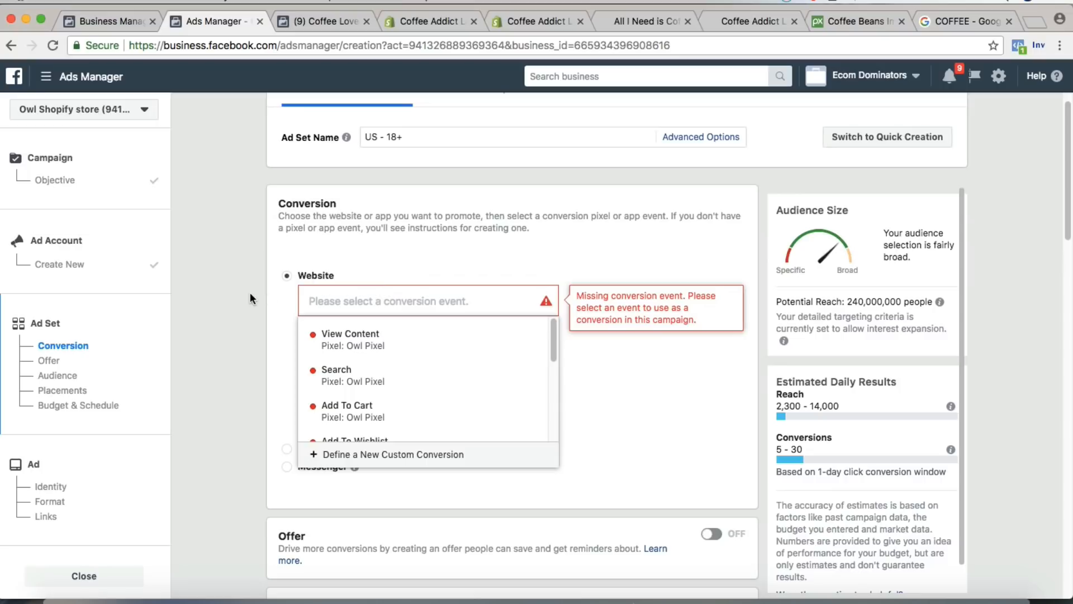
{"action": "scroll", "coordinate": [249, 291], "scroll_direction": "down", "scroll_amount": 2}
{"action": "scroll", "coordinate": [368, 301], "scroll_direction": "down", "scroll_amount": 1}
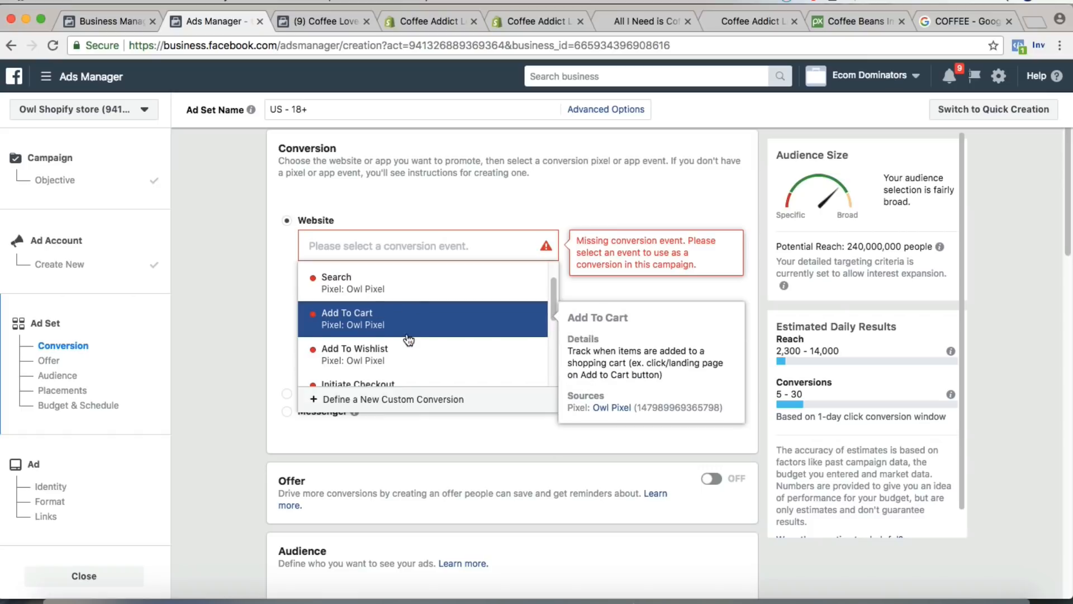
{"action": "scroll", "coordinate": [384, 334], "scroll_direction": "down", "scroll_amount": 1}
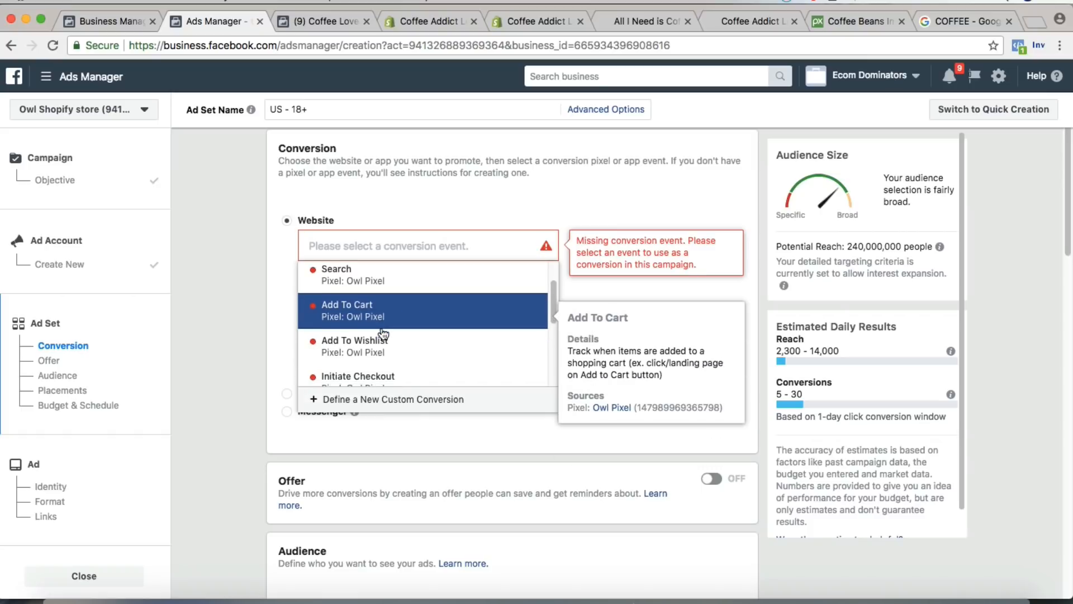
{"action": "scroll", "coordinate": [384, 333], "scroll_direction": "down", "scroll_amount": 3}
{"action": "scroll", "coordinate": [383, 330], "scroll_direction": "up", "scroll_amount": 4}
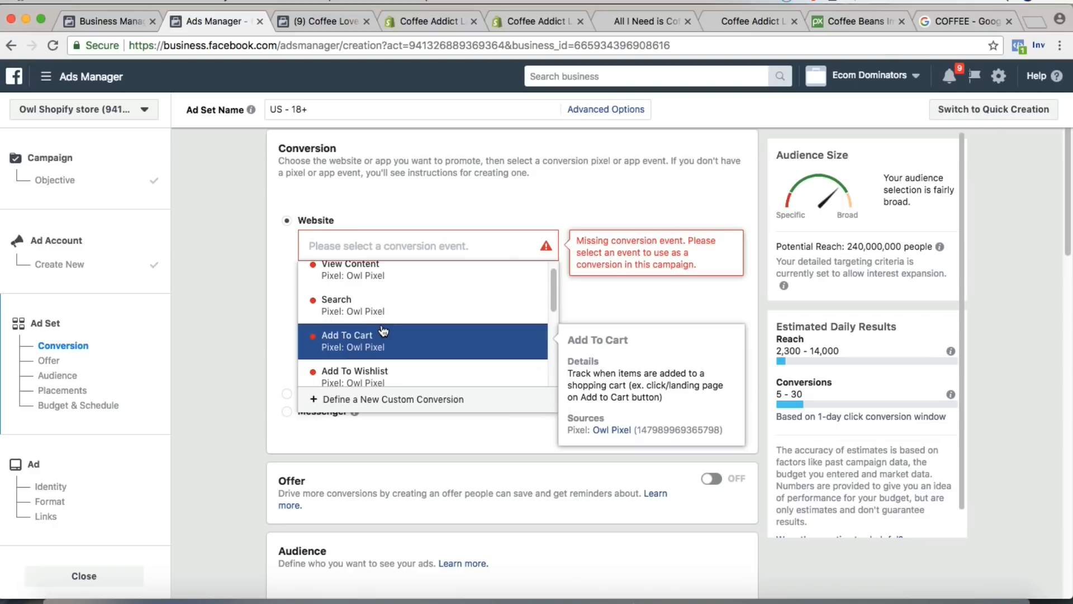
{"action": "left_click", "coordinate": [393, 336]}
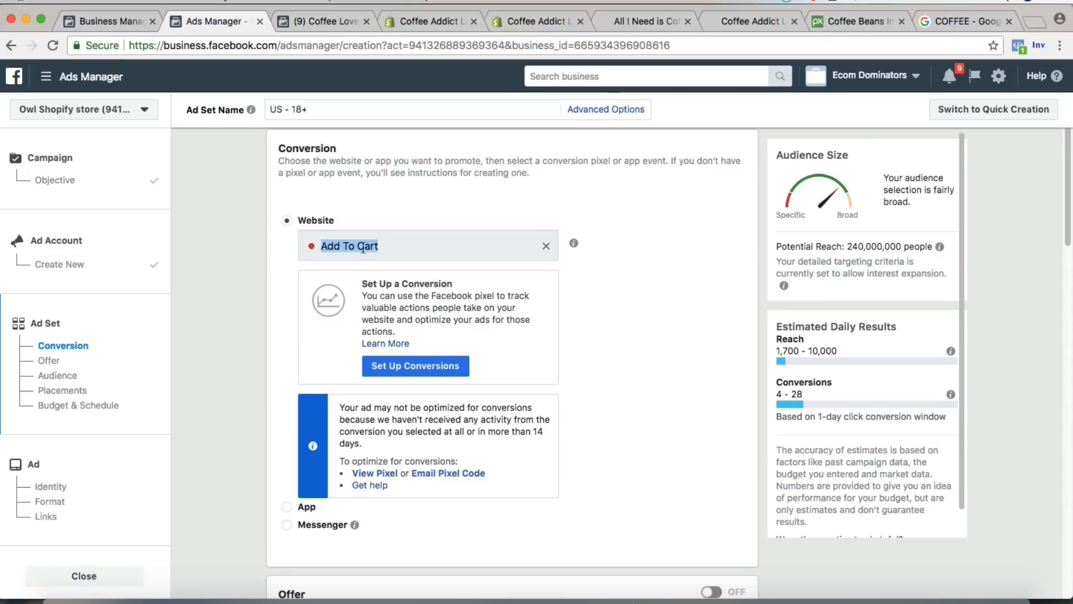
Replace the Add To Cart conversion event with Purchase after comparing the available events.
{"action": "left_click", "coordinate": [546, 246]}
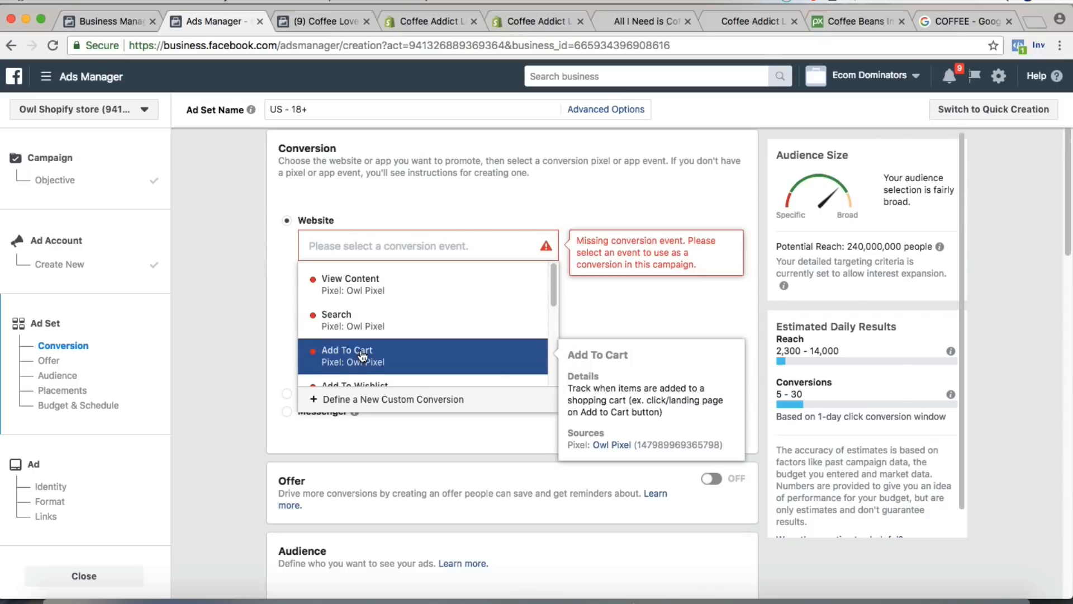
{"action": "scroll", "coordinate": [363, 354], "scroll_direction": "down", "scroll_amount": 2}
{"action": "scroll", "coordinate": [366, 352], "scroll_direction": "down", "scroll_amount": 3}
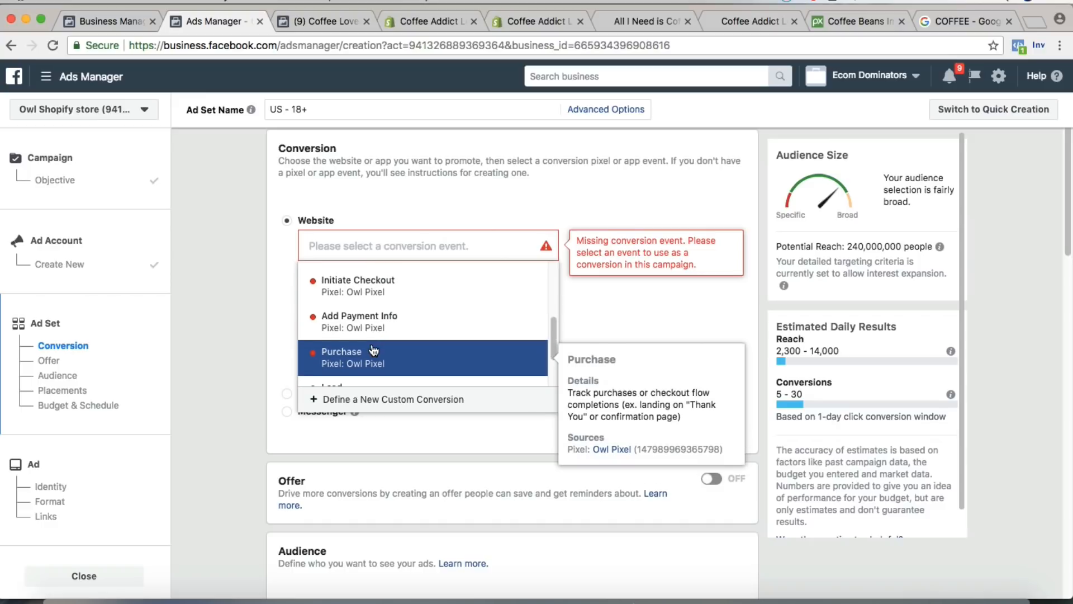
{"action": "scroll", "coordinate": [374, 349], "scroll_direction": "up", "scroll_amount": 4}
{"action": "scroll", "coordinate": [372, 344], "scroll_direction": "up", "scroll_amount": 1}
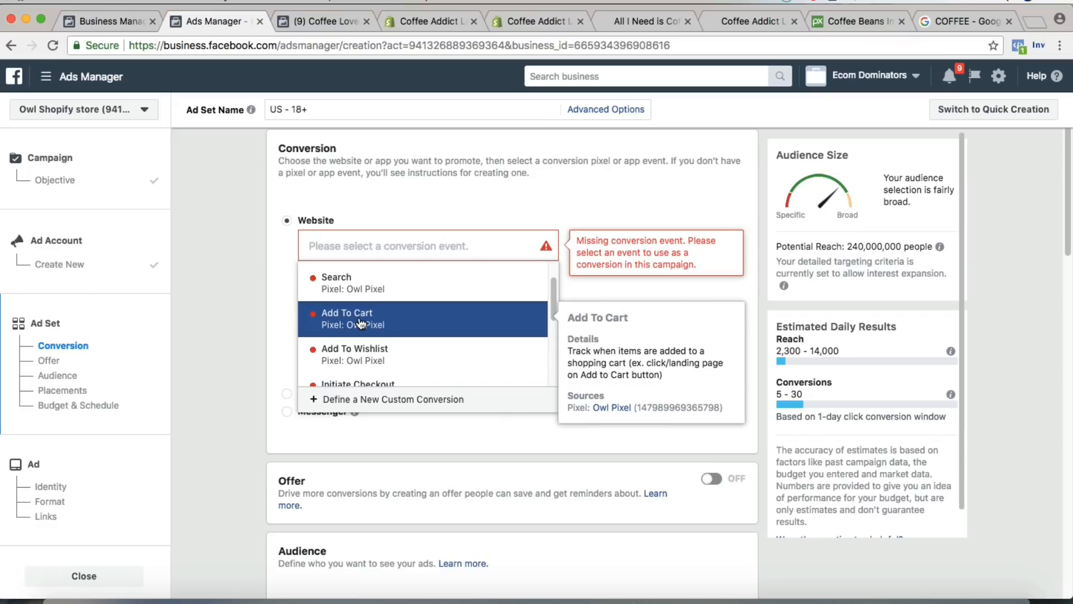
{"action": "scroll", "coordinate": [361, 321], "scroll_direction": "down", "scroll_amount": 3}
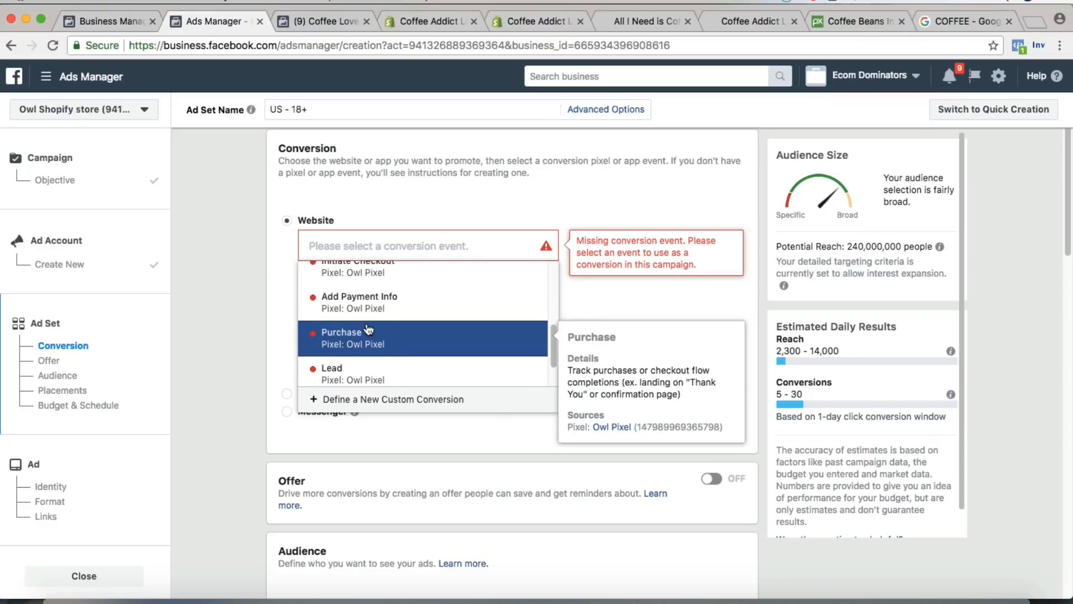
{"action": "left_click", "coordinate": [368, 338]}
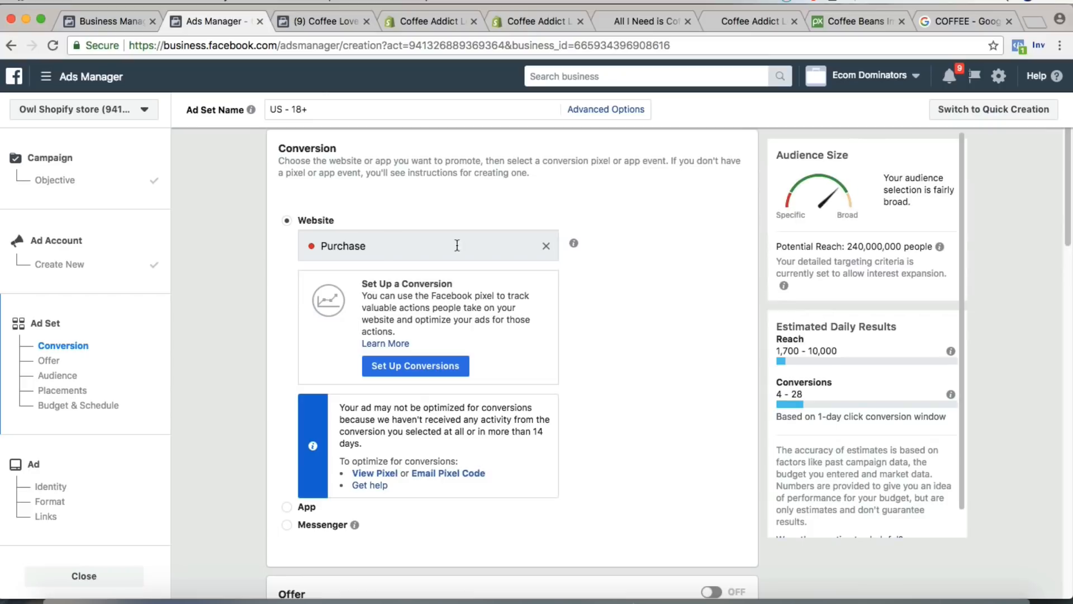
Replace the Purchase conversion event with Add To Cart for the ad set's website conversion.
{"action": "left_click", "coordinate": [546, 246]}
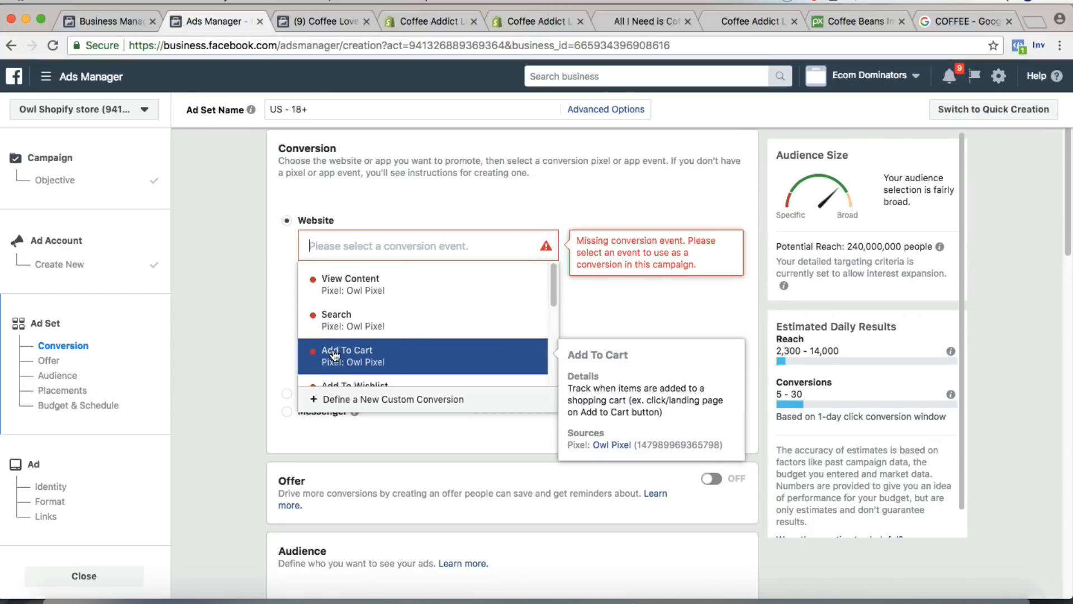
{"action": "scroll", "coordinate": [358, 327], "scroll_direction": "down", "scroll_amount": 1}
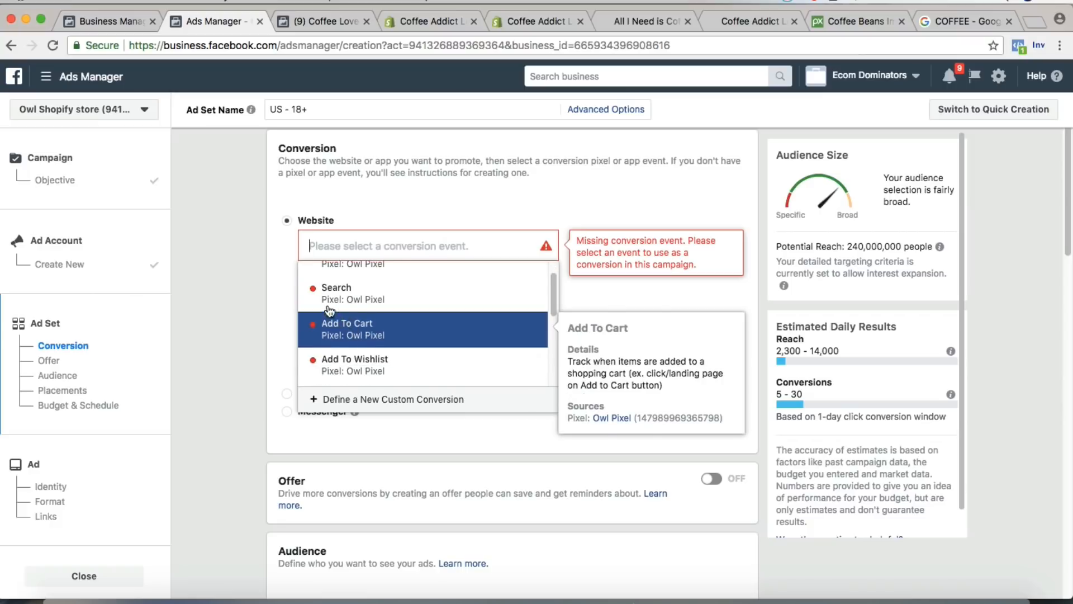
{"action": "scroll", "coordinate": [316, 361], "scroll_direction": "down", "scroll_amount": 5}
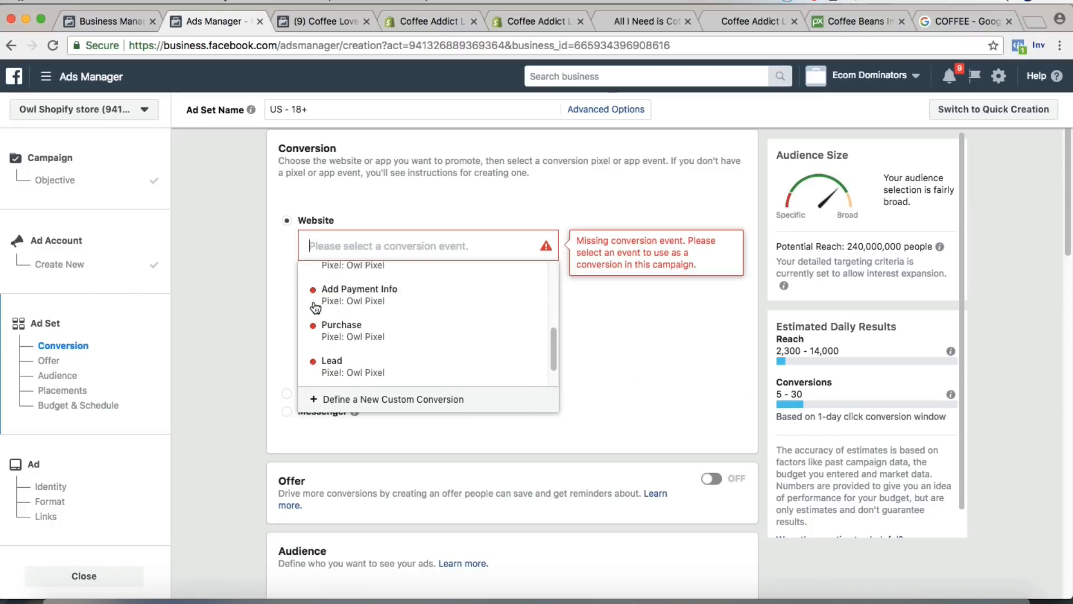
{"action": "scroll", "coordinate": [335, 353], "scroll_direction": "down", "scroll_amount": 3}
{"action": "scroll", "coordinate": [369, 381], "scroll_direction": "up", "scroll_amount": 10}
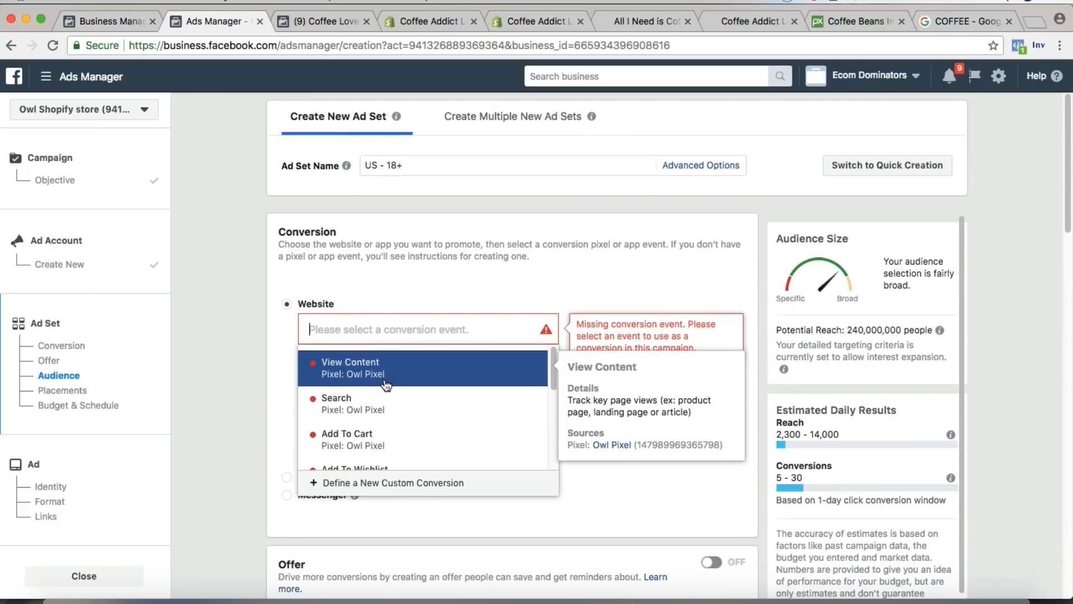
{"action": "left_click", "coordinate": [384, 433]}
Set the audience's minimum age to 20 for the United States ad set.
{"action": "scroll", "coordinate": [229, 300], "scroll_direction": "down", "scroll_amount": 5}
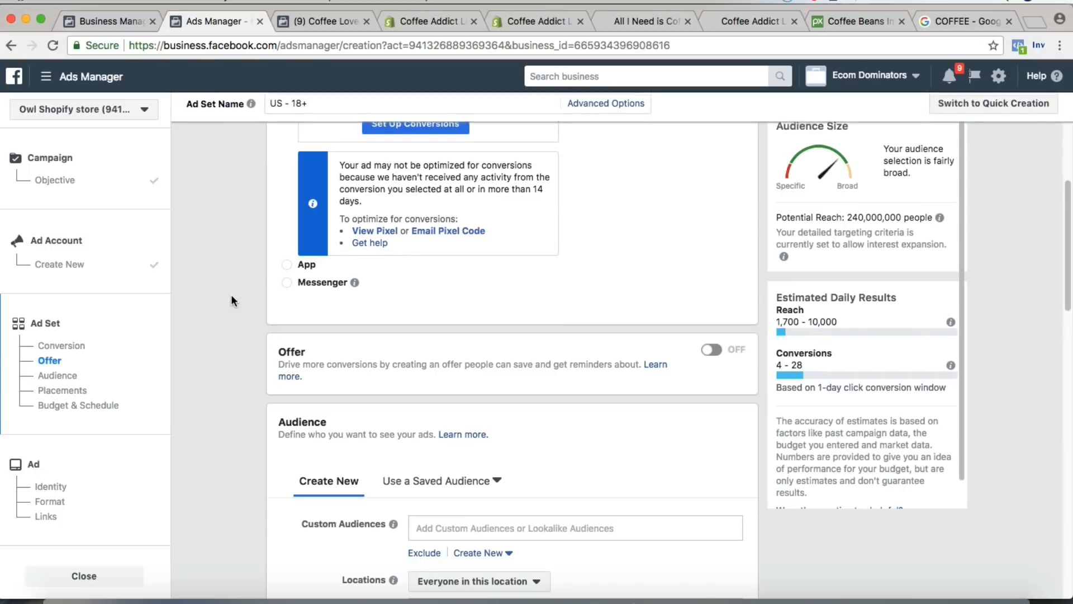
{"action": "scroll", "coordinate": [229, 299], "scroll_direction": "down", "scroll_amount": 5}
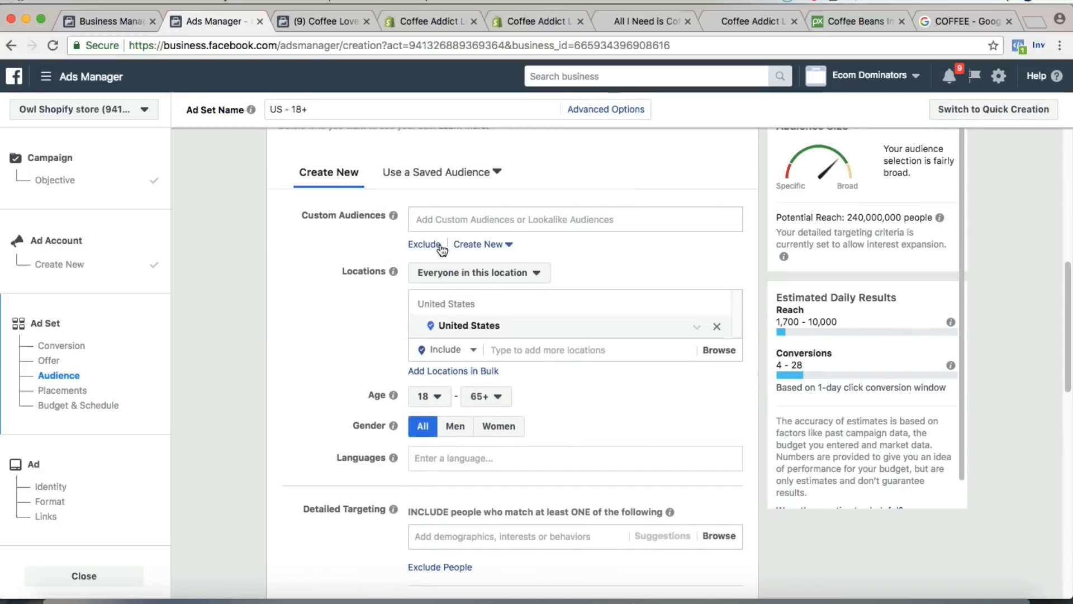
{"action": "scroll", "coordinate": [474, 240], "scroll_direction": "down", "scroll_amount": 2}
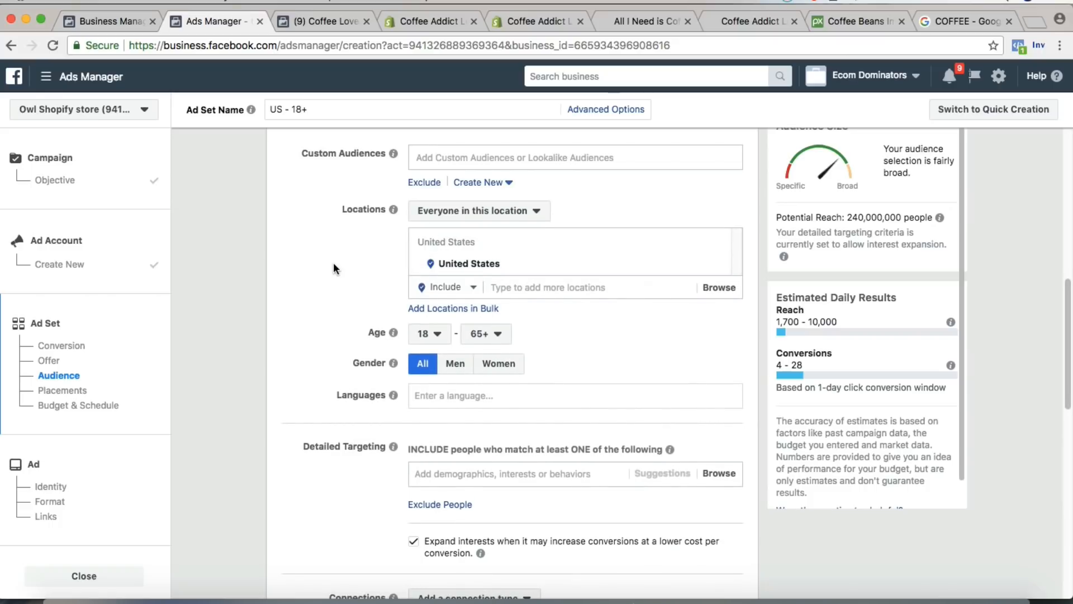
{"action": "scroll", "coordinate": [333, 262], "scroll_direction": "down", "scroll_amount": 1}
{"action": "left_click", "coordinate": [441, 304]}
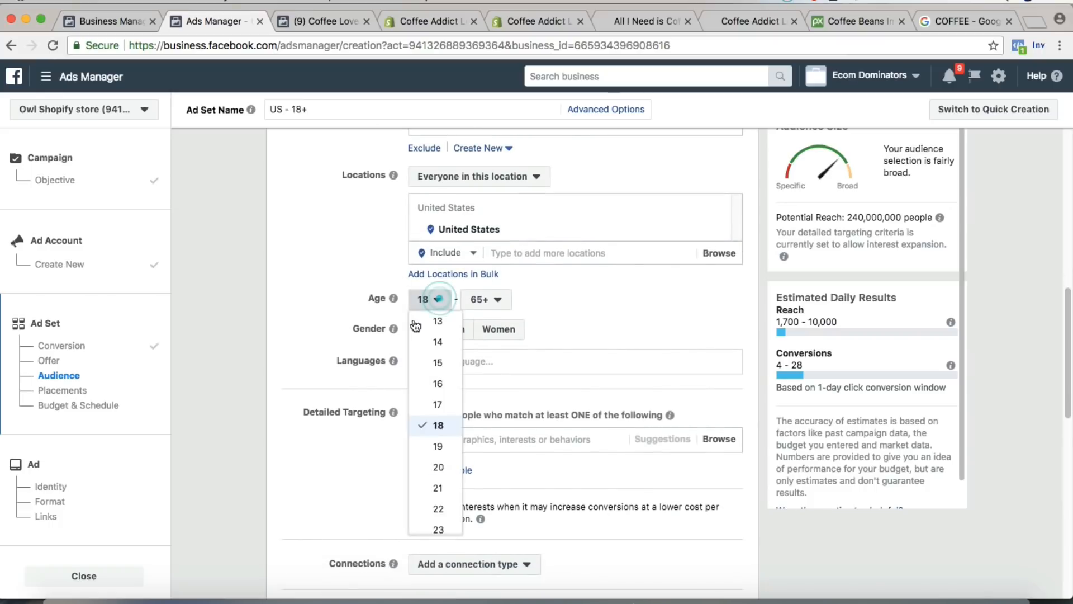
{"action": "left_click", "coordinate": [439, 467]}
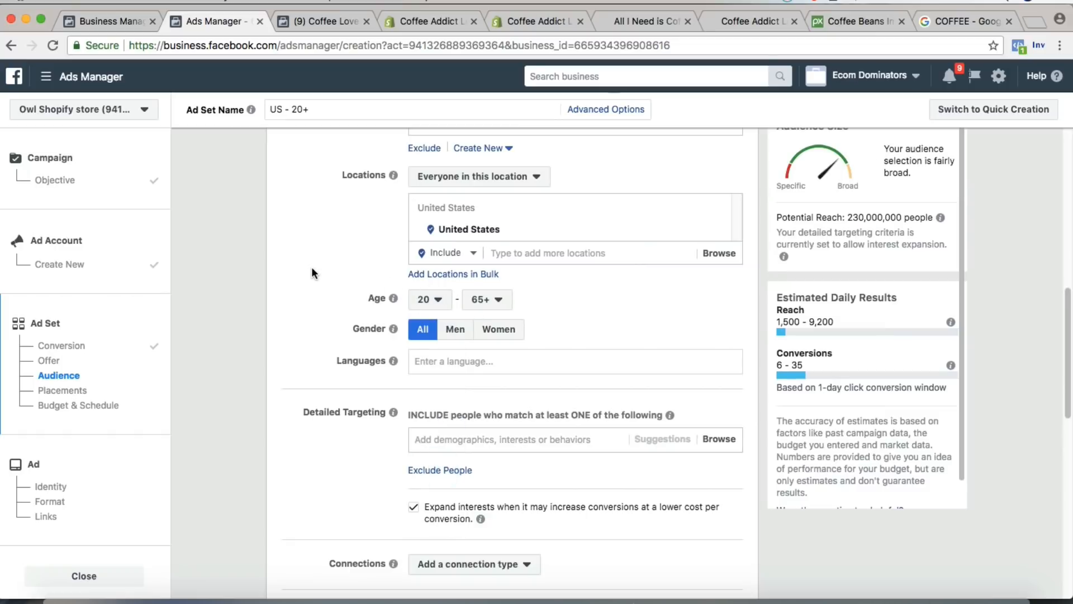
Set the audience language to English (All).
{"action": "scroll", "coordinate": [311, 266], "scroll_direction": "down", "scroll_amount": 3}
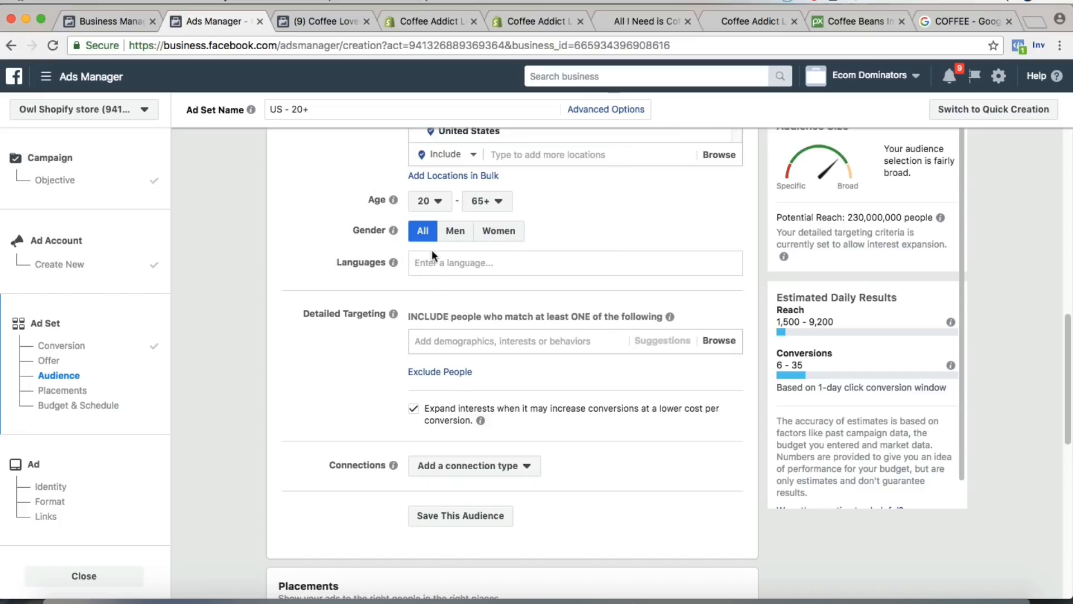
{"action": "left_click", "coordinate": [441, 260]}
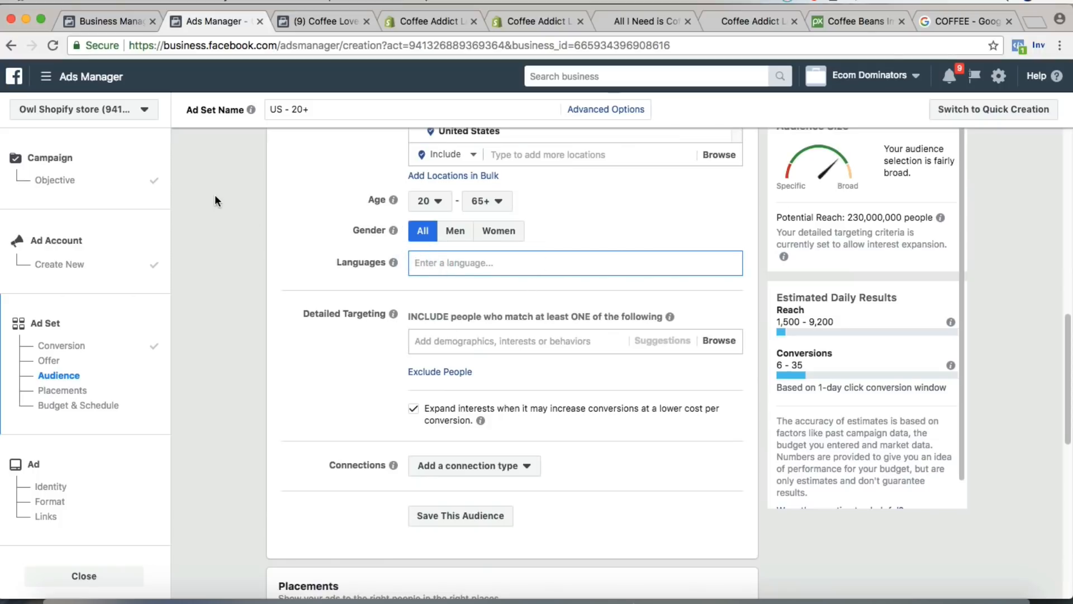
{"action": "type", "text": "engl"}
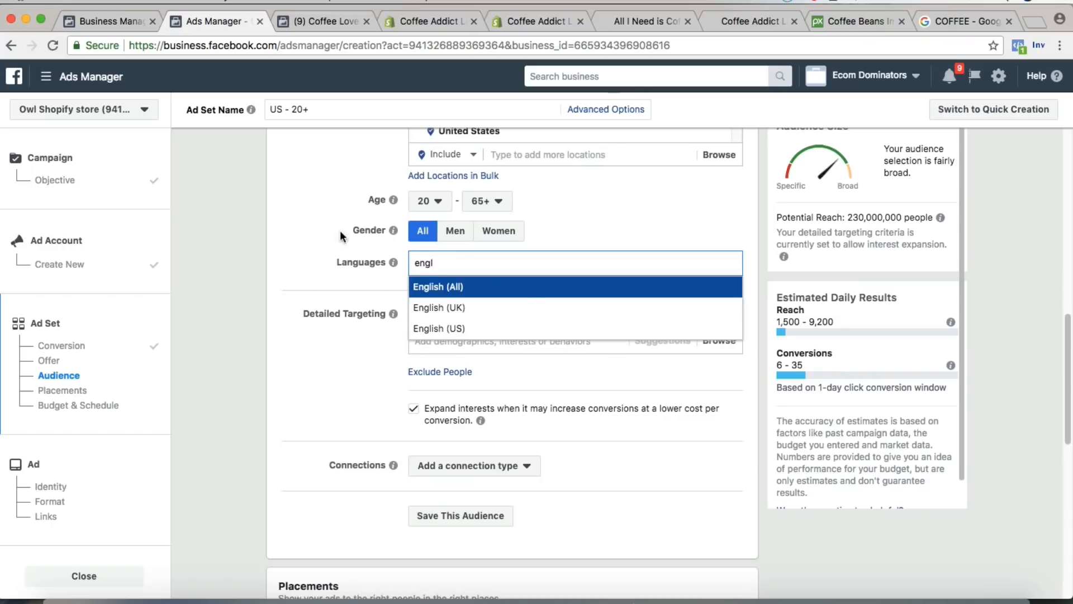
{"action": "left_click", "coordinate": [541, 286]}
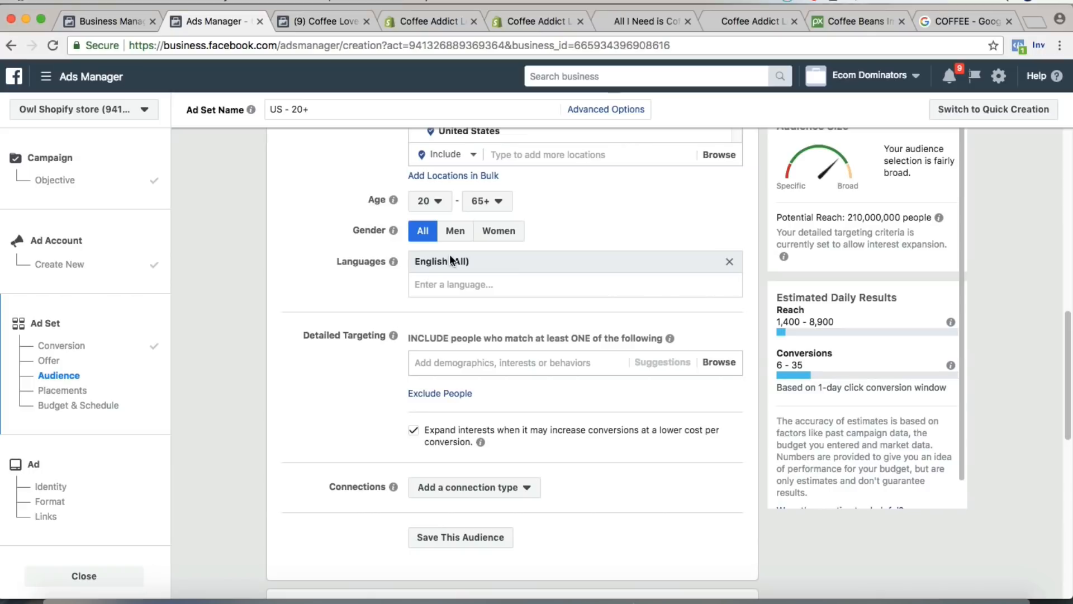
{"action": "mouse_move", "coordinate": [391, 263]}
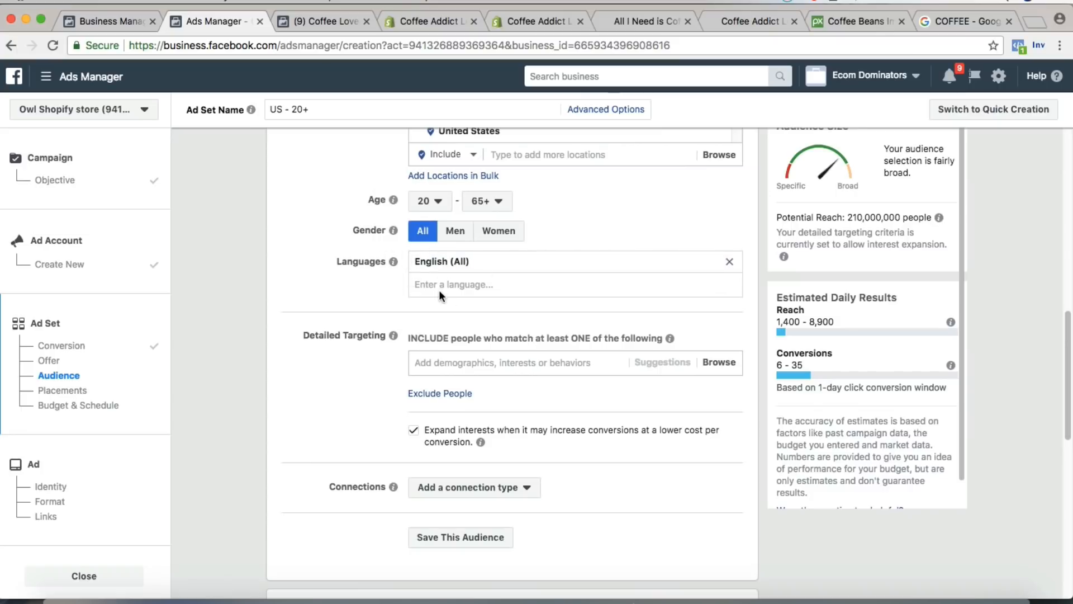
Add the Coffee beverage interest to the detailed targeting and turn off the expansion of interests.
{"action": "scroll", "coordinate": [367, 317], "scroll_direction": "down", "scroll_amount": 4}
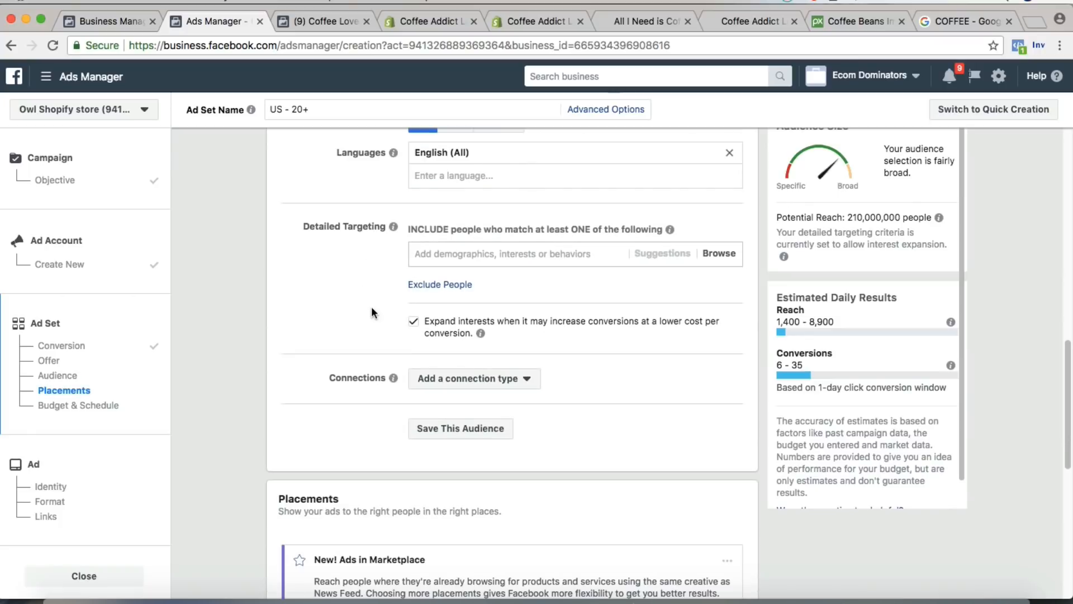
{"action": "left_click_drag", "start_coordinate": [308, 228], "coordinate": [403, 227]}
{"action": "left_click", "coordinate": [353, 262]}
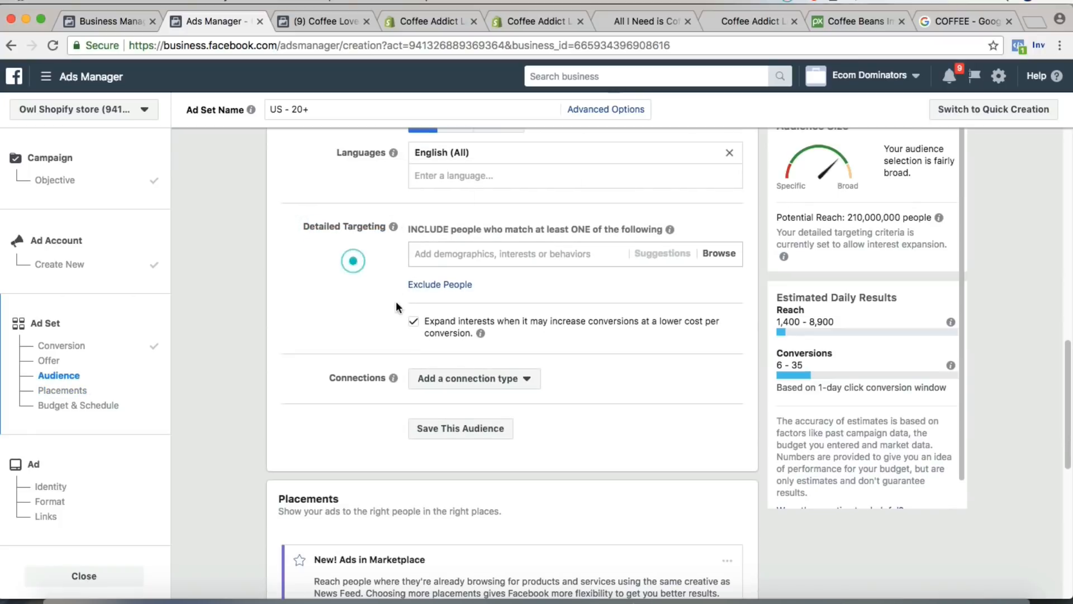
{"action": "left_click", "coordinate": [439, 254]}
{"action": "type", "text": "coffee"}
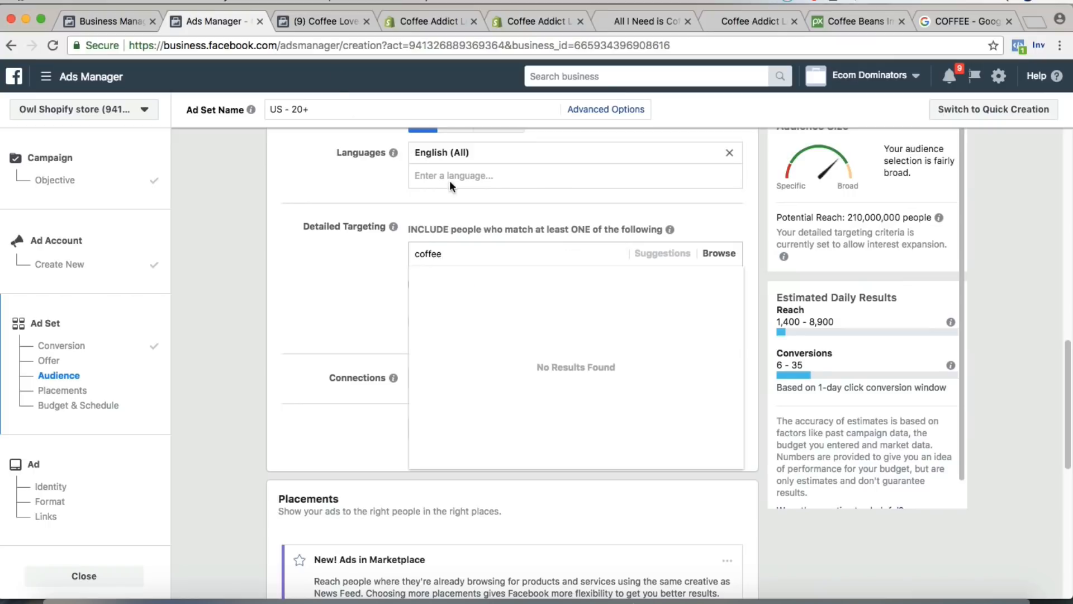
{"action": "left_click", "coordinate": [450, 276]}
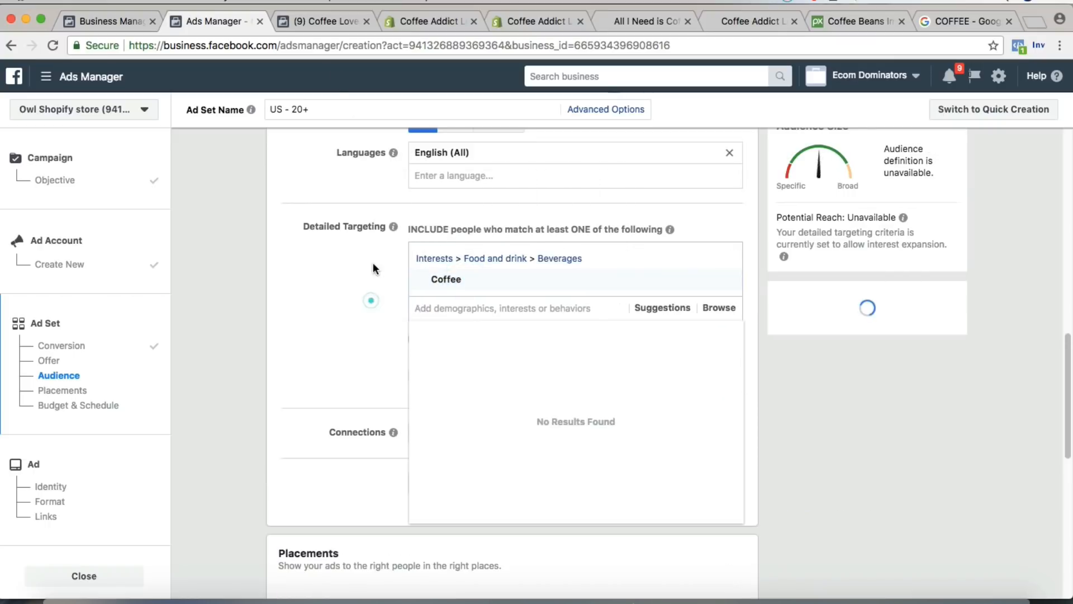
{"action": "scroll", "coordinate": [363, 260], "scroll_direction": "down", "scroll_amount": 3}
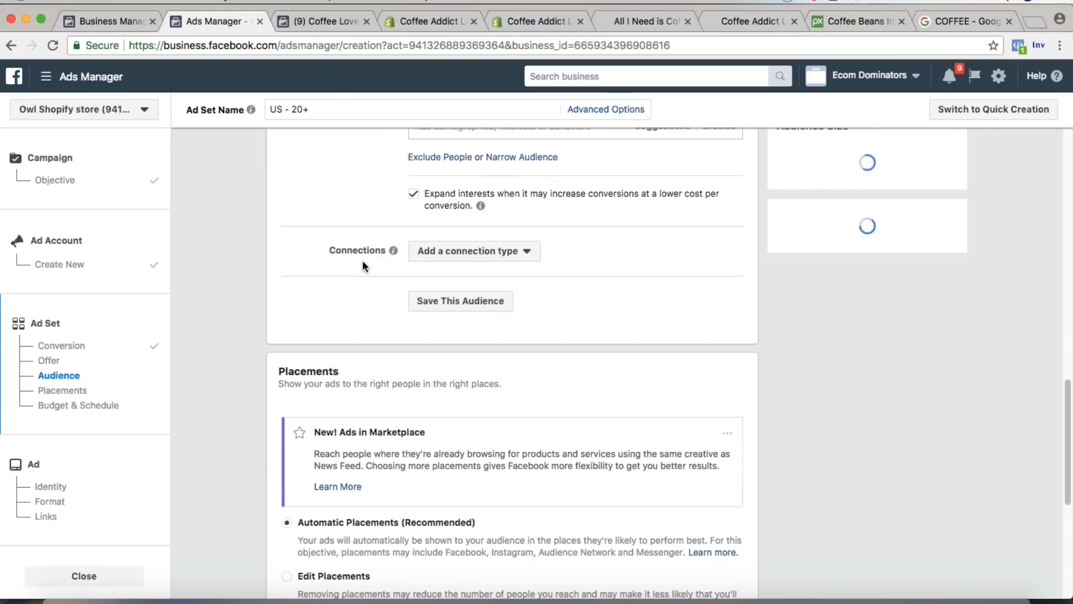
{"action": "left_click", "coordinate": [334, 193]}
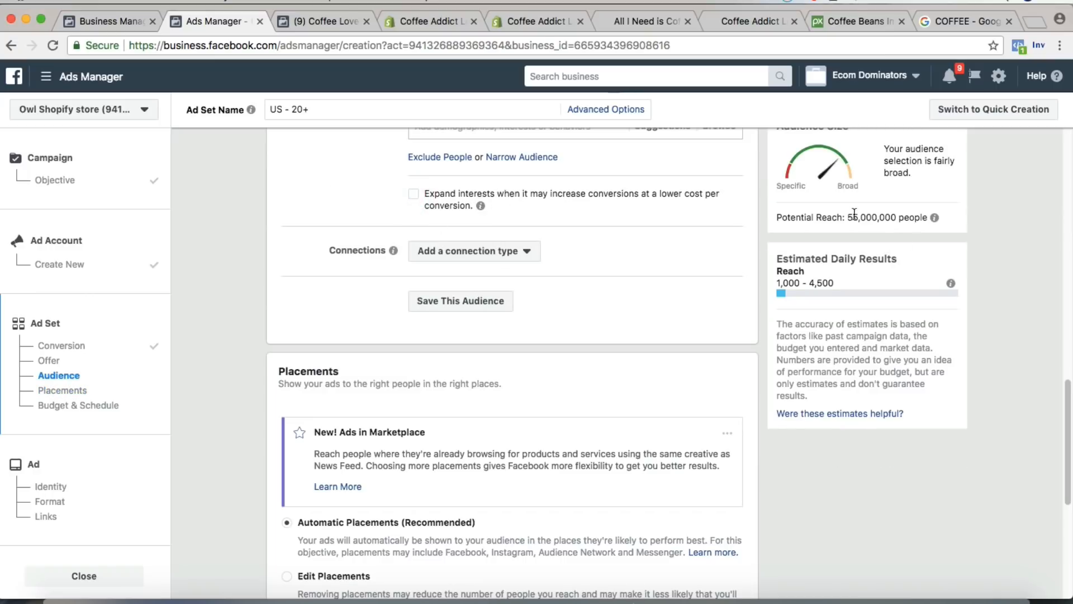
Switch the ad set to edited placements and exclude the Instagram, Audience Network and Messenger platforms.
{"action": "scroll", "coordinate": [355, 257], "scroll_direction": "down", "scroll_amount": 6}
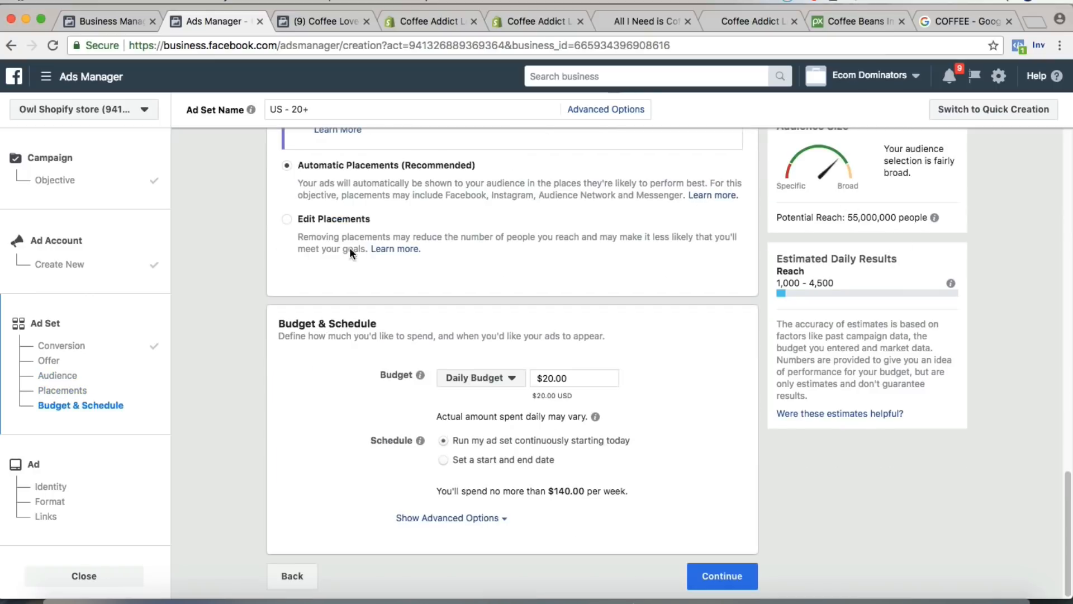
{"action": "left_click", "coordinate": [333, 220]}
{"action": "scroll", "coordinate": [378, 190], "scroll_direction": "down", "scroll_amount": 3}
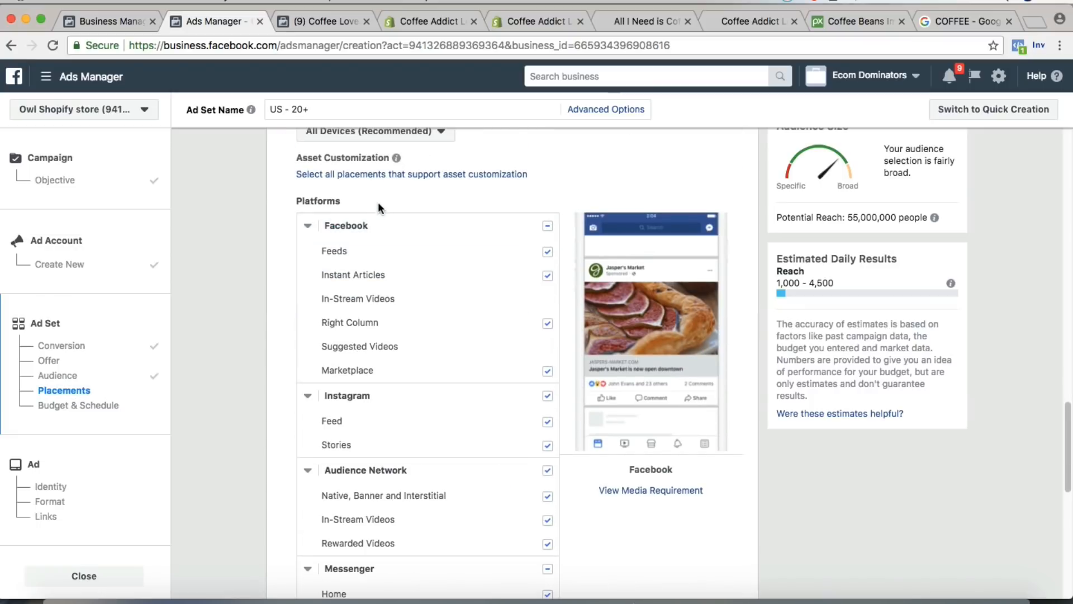
{"action": "scroll", "coordinate": [439, 222], "scroll_direction": "down", "scroll_amount": 1}
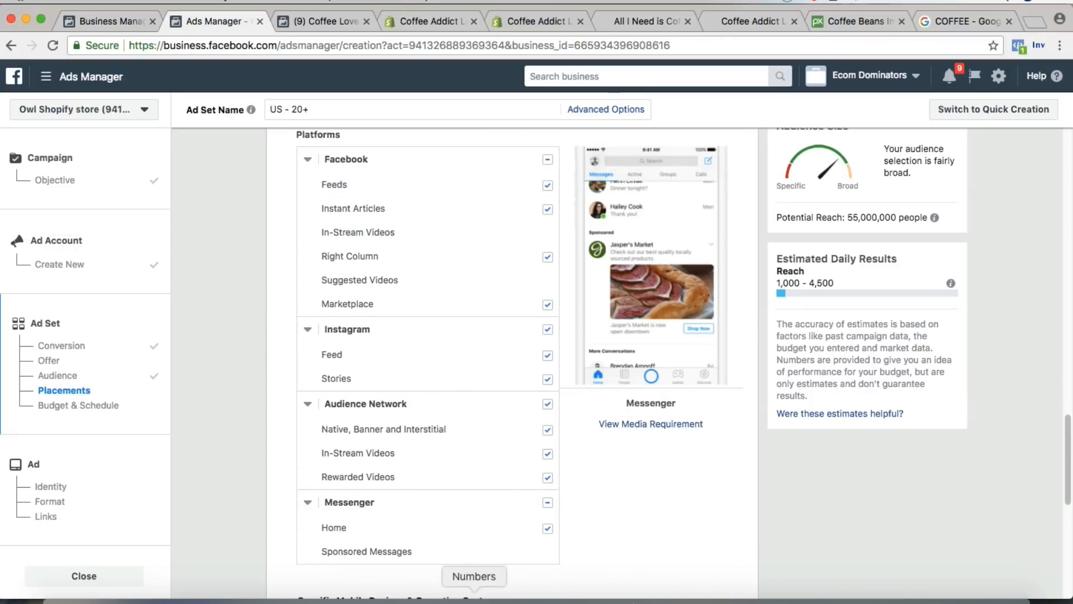
{"action": "left_click", "coordinate": [547, 404]}
{"action": "left_click", "coordinate": [548, 329]}
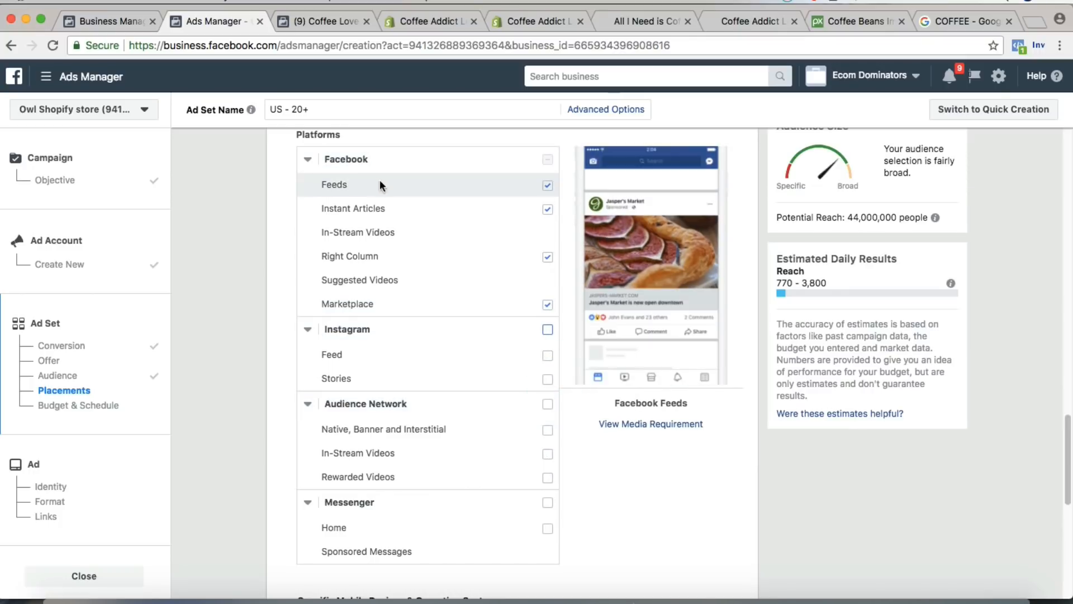
Exclude the Facebook Marketplace, Instant Articles and Right Column placements, keeping only Feeds.
{"action": "left_click", "coordinate": [547, 304]}
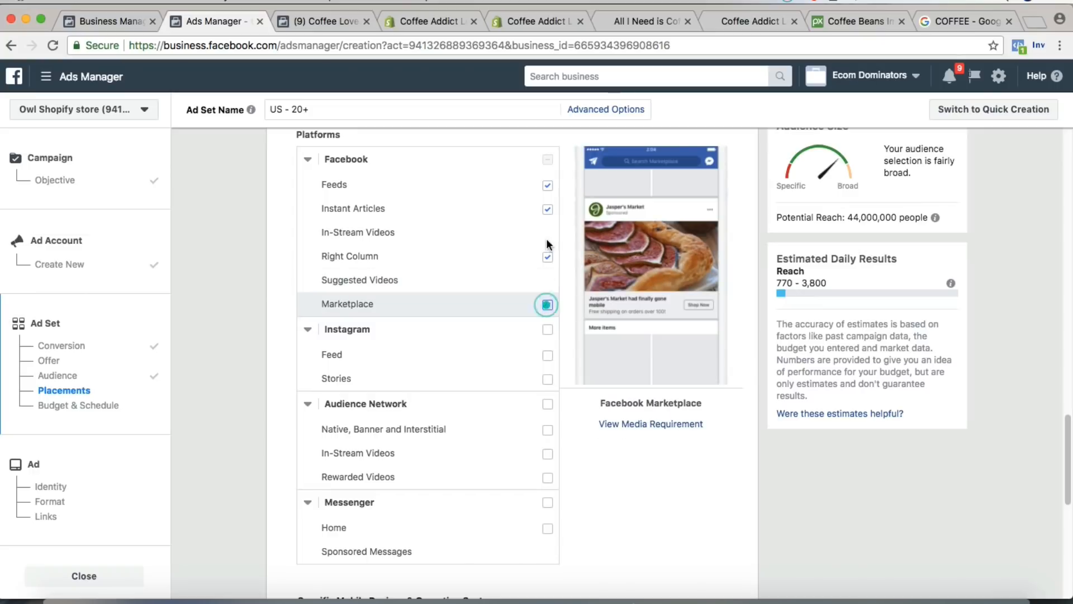
{"action": "left_click", "coordinate": [548, 209]}
{"action": "left_click", "coordinate": [548, 257]}
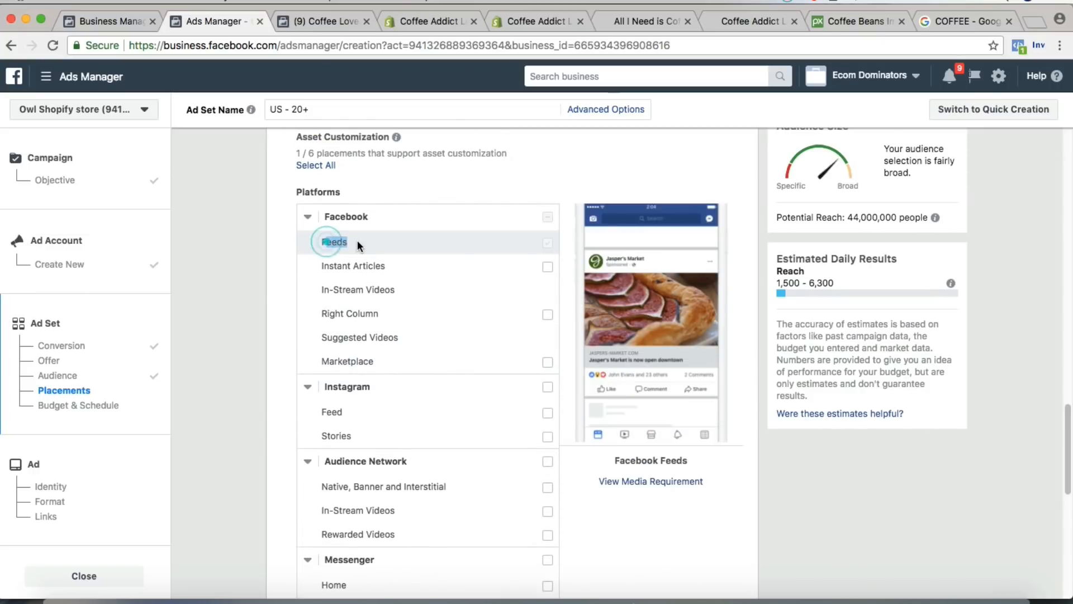
{"action": "left_click", "coordinate": [258, 227]}
{"action": "left_click_drag", "start_coordinate": [320, 241], "coordinate": [359, 240]}
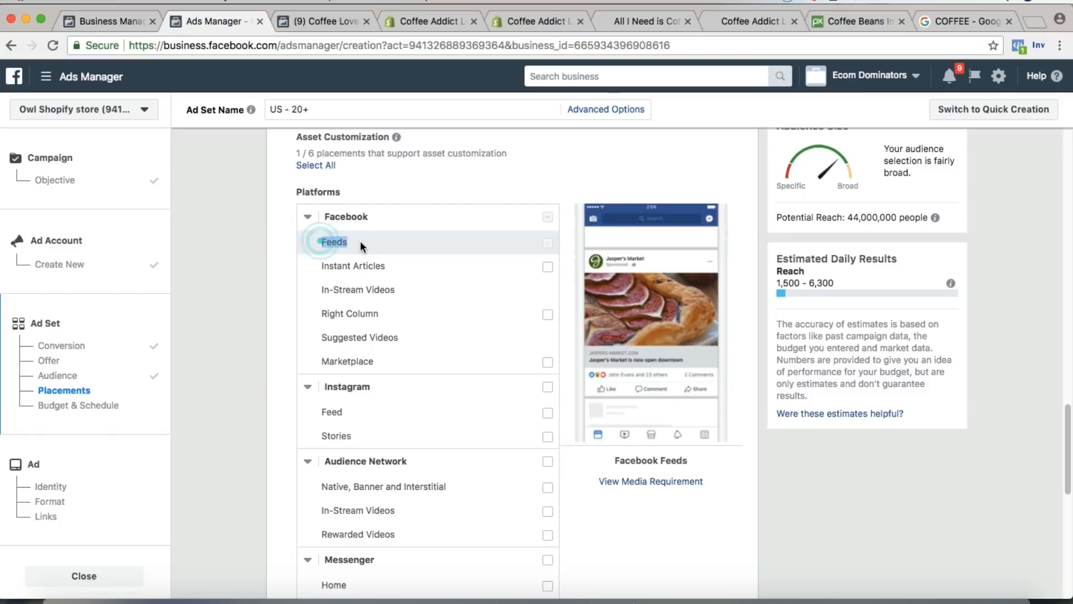
{"action": "left_click", "coordinate": [240, 240]}
Set the ad set's daily budget to $5.00 and continue to the ad setup.
{"action": "scroll", "coordinate": [244, 256], "scroll_direction": "down", "scroll_amount": 10}
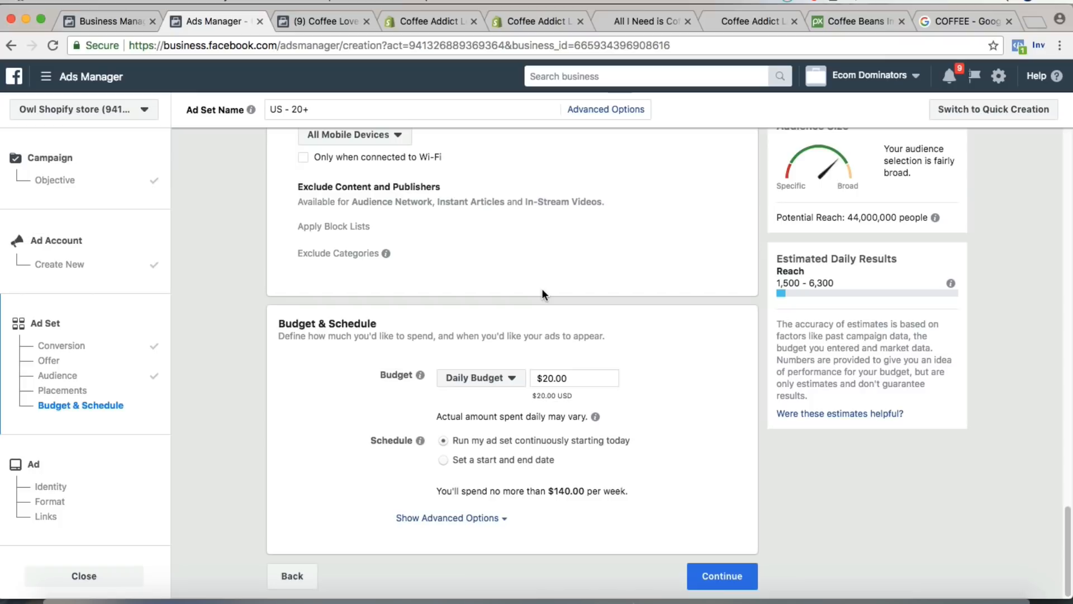
{"action": "double_click", "coordinate": [574, 373]}
{"action": "type", "text": "5"}
{"action": "left_click", "coordinate": [247, 350]}
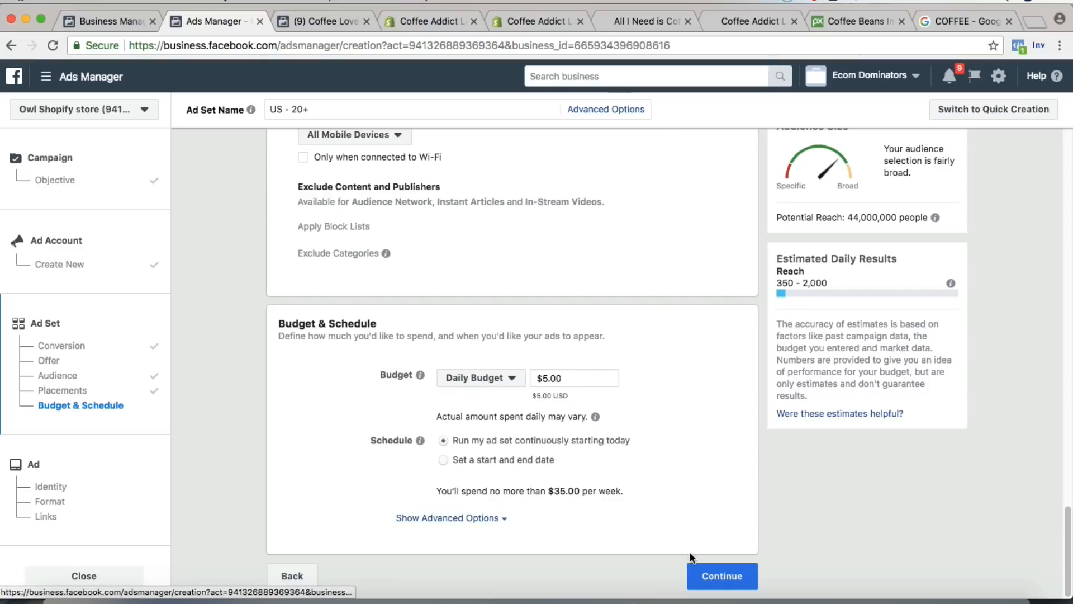
{"action": "mouse_move", "coordinate": [420, 374]}
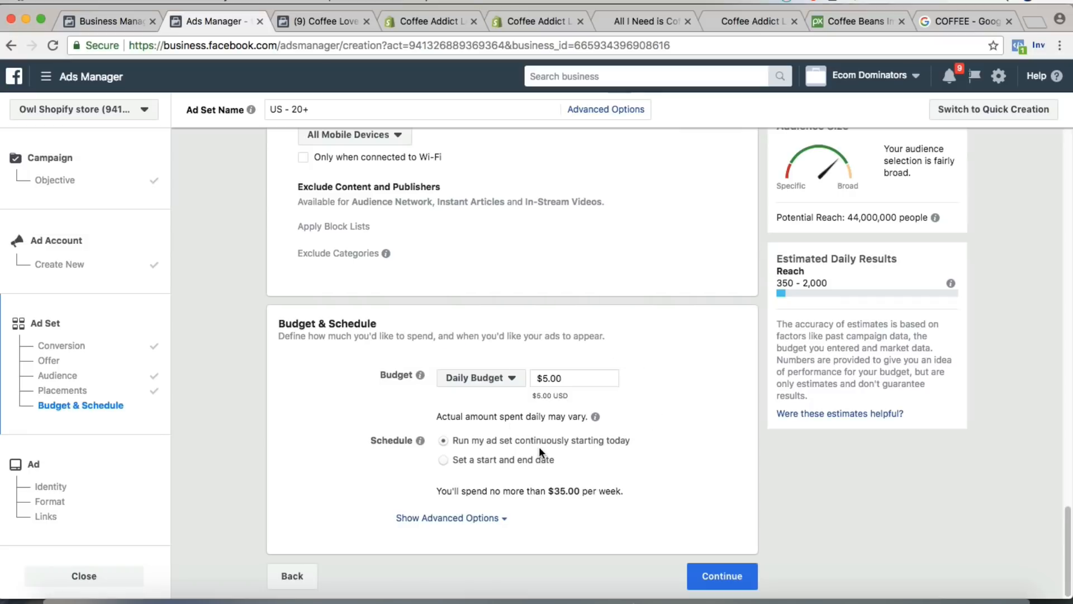
{"action": "left_click", "coordinate": [720, 576]}
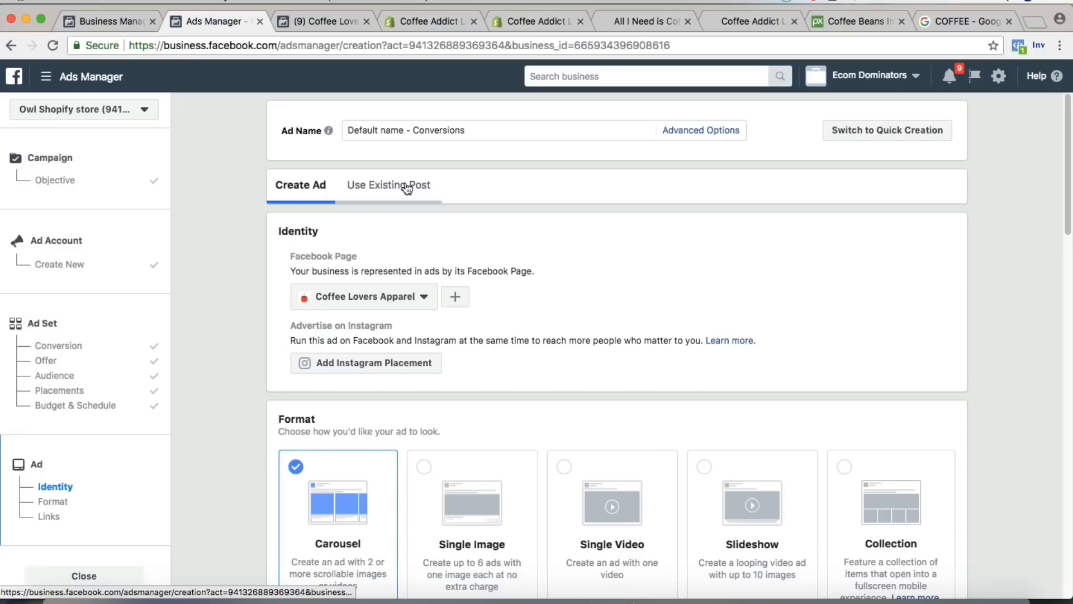
Build the ad from an existing Page post, choosing the "Grab this t-shirt if you love coffee!" post as the creative.
{"action": "left_click", "coordinate": [407, 188]}
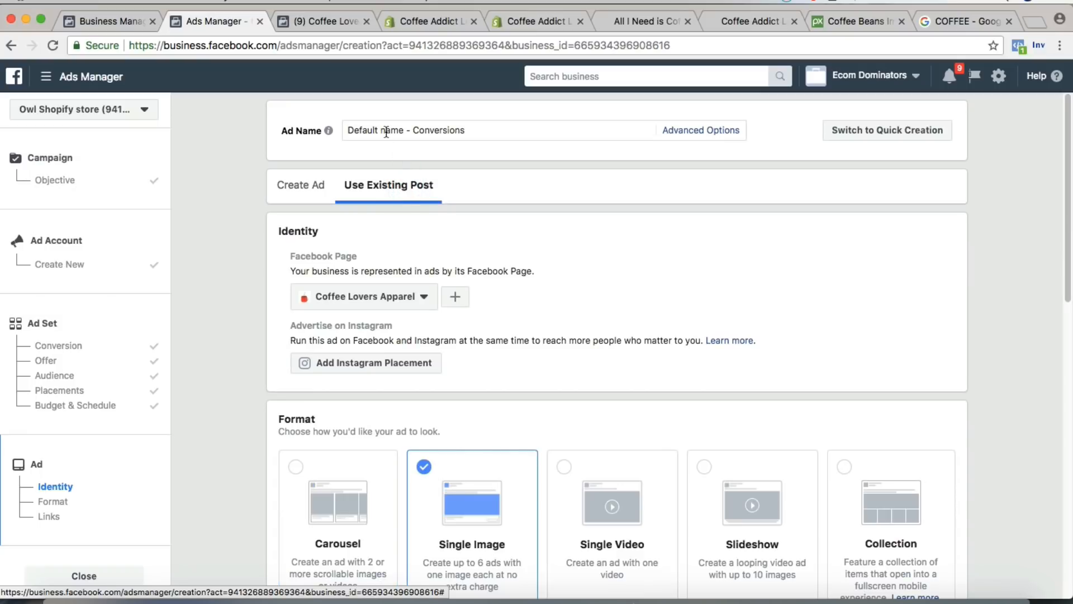
{"action": "scroll", "coordinate": [240, 246], "scroll_direction": "down", "scroll_amount": 5}
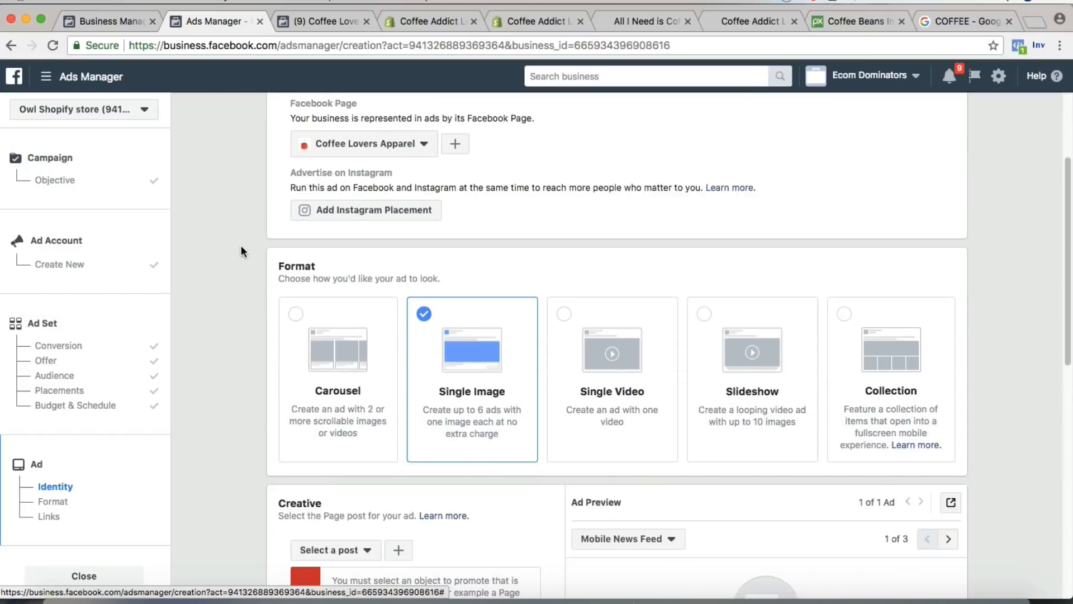
{"action": "scroll", "coordinate": [240, 245], "scroll_direction": "down", "scroll_amount": 4}
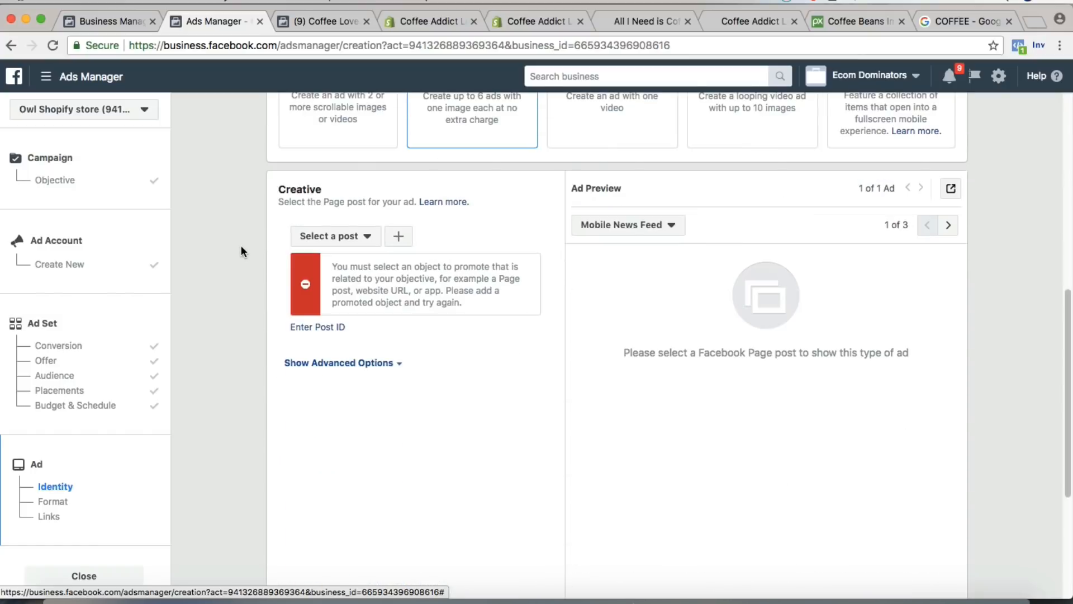
{"action": "left_click", "coordinate": [366, 240]}
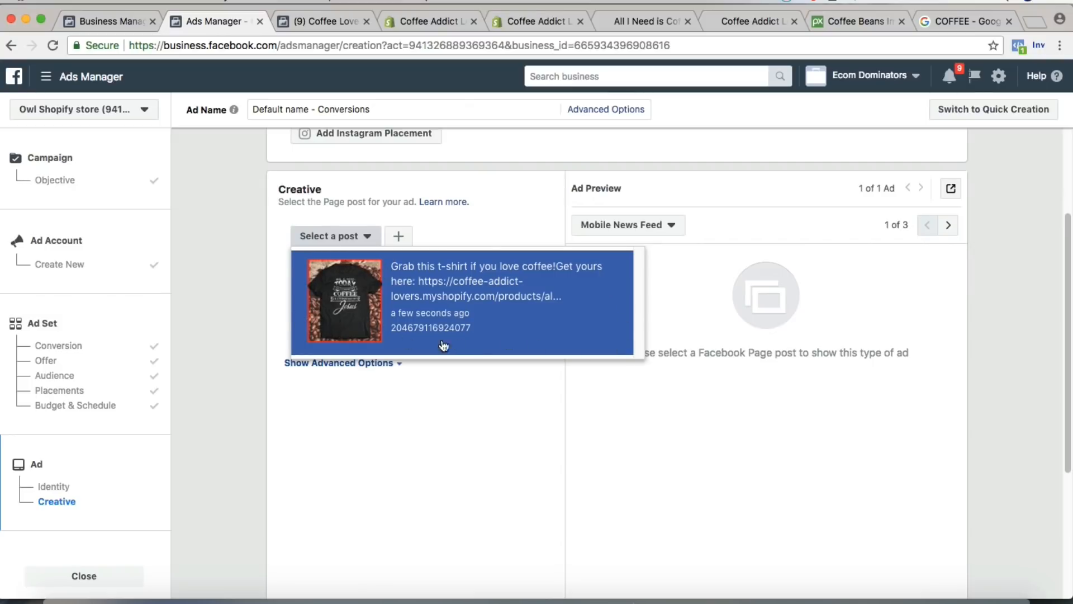
{"action": "left_click", "coordinate": [497, 318]}
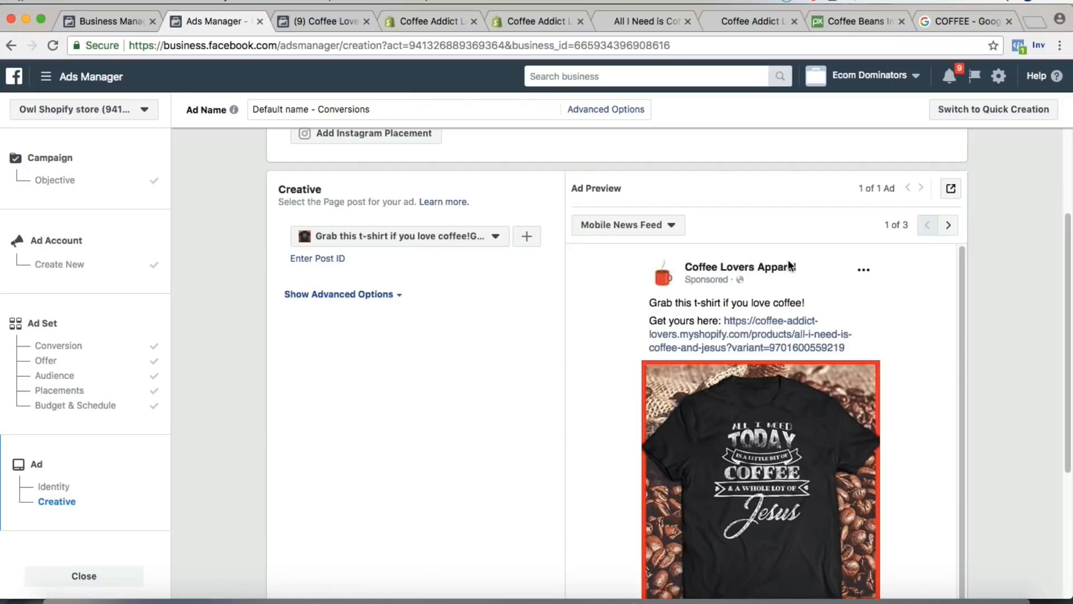
Examine the Mobile News Feed ad preview, checking the post text, product link and t-shirt image.
{"action": "scroll", "coordinate": [805, 278], "scroll_direction": "down", "scroll_amount": 5}
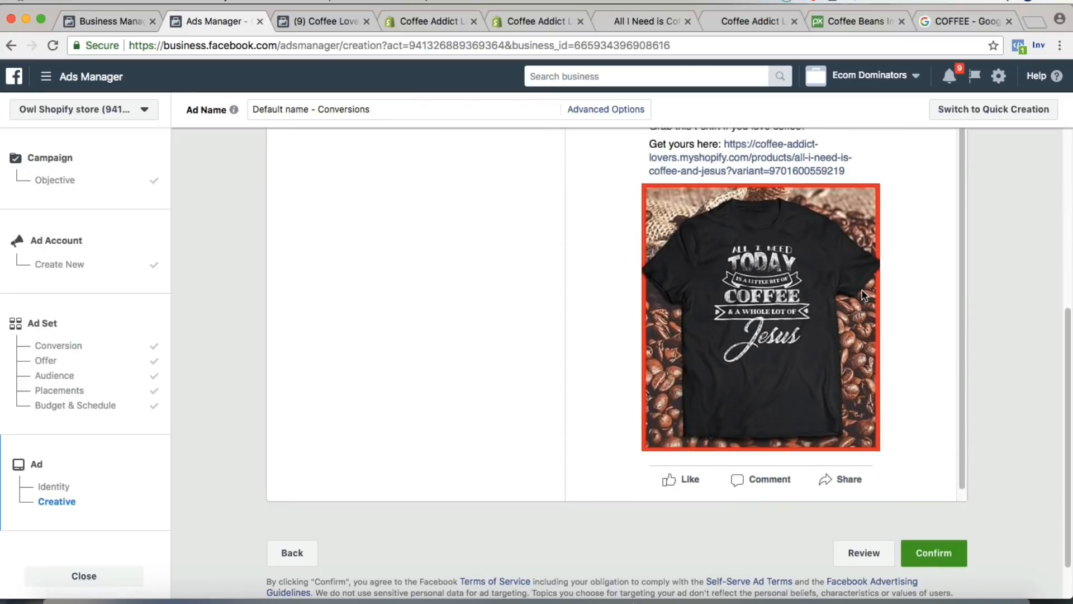
{"action": "scroll", "coordinate": [991, 310], "scroll_direction": "up", "scroll_amount": 2}
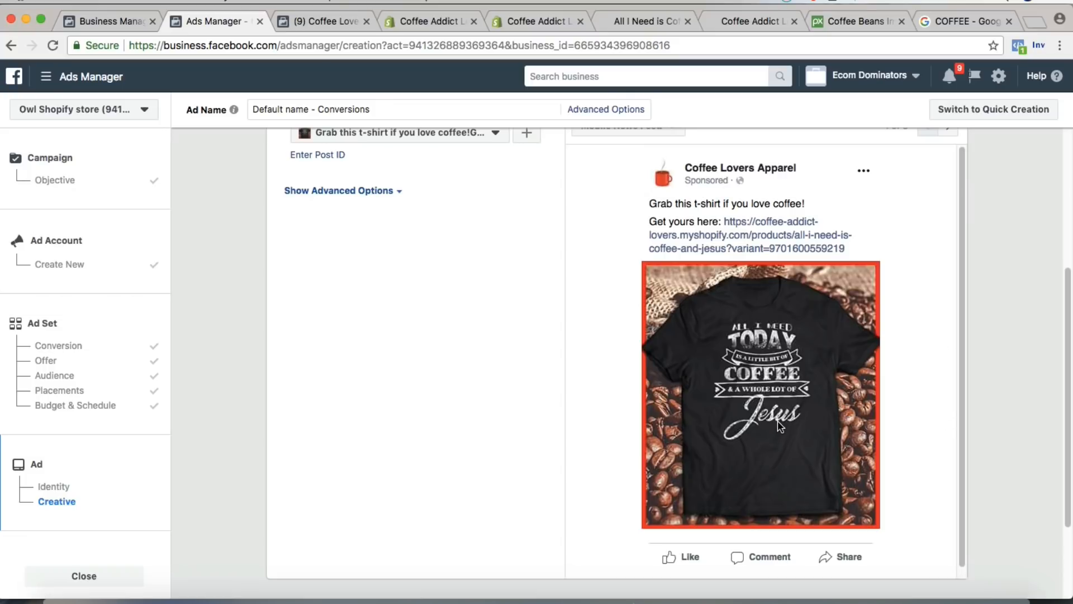
{"action": "scroll", "coordinate": [830, 443], "scroll_direction": "down", "scroll_amount": 5}
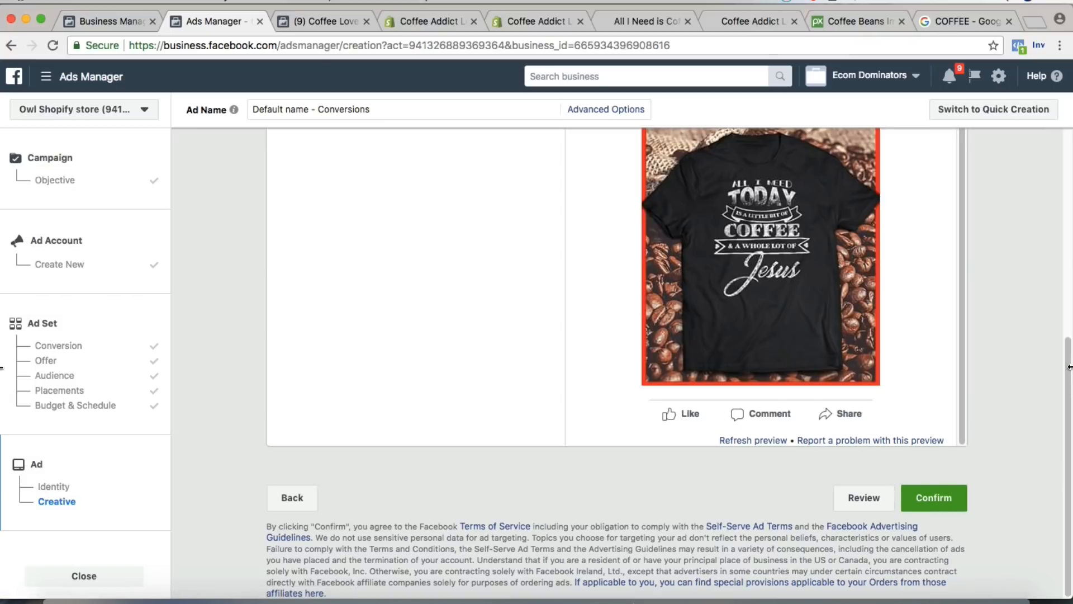
{"action": "scroll", "coordinate": [1069, 390], "scroll_direction": "up", "scroll_amount": 3}
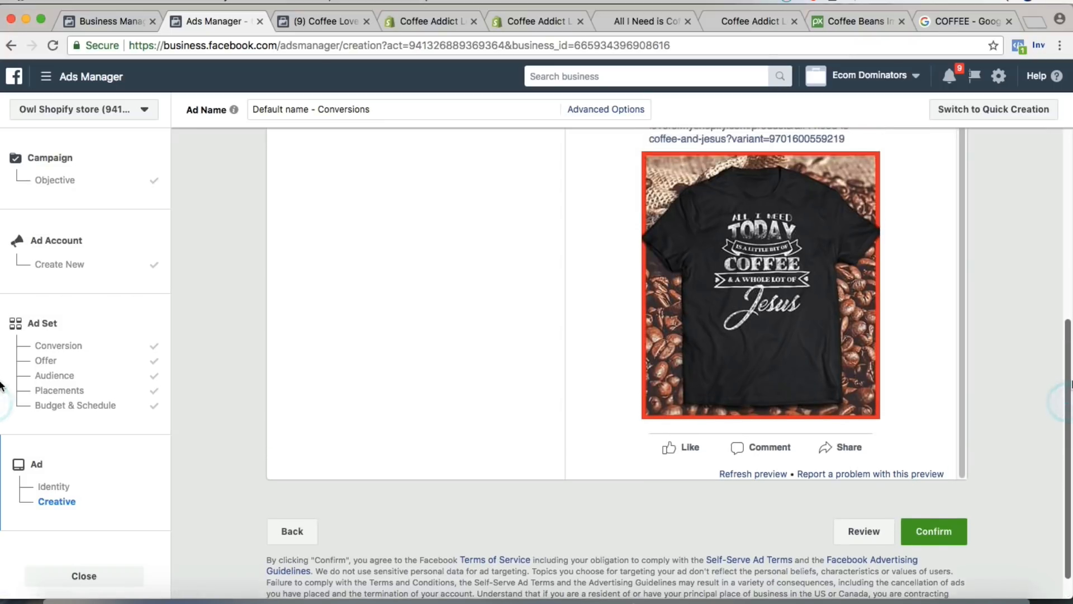
{"action": "scroll", "coordinate": [1070, 348], "scroll_direction": "up", "scroll_amount": 2}
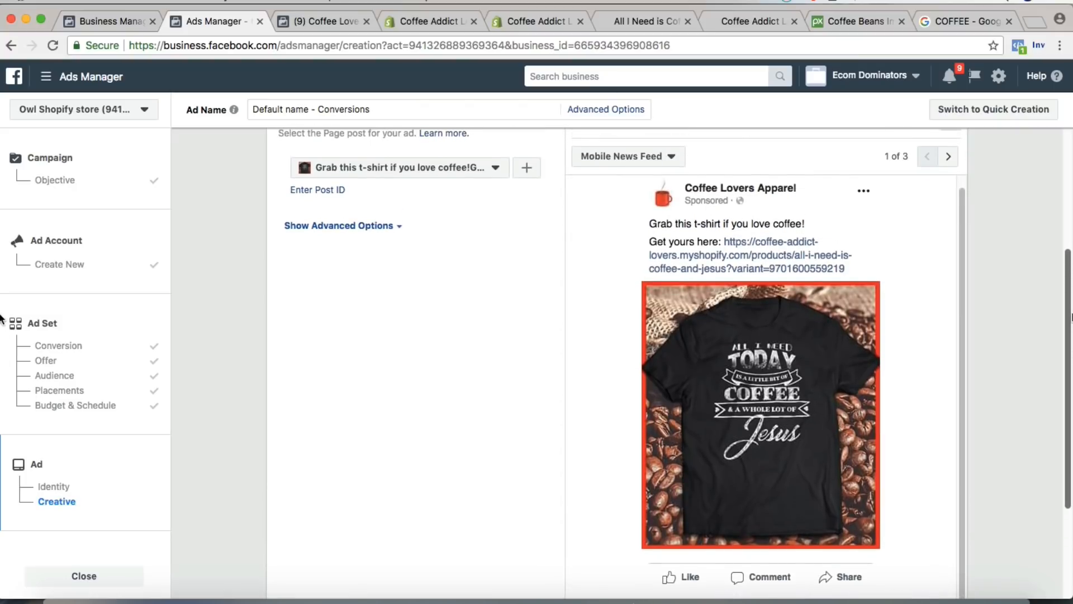
{"action": "scroll", "coordinate": [1071, 314], "scroll_direction": "down", "scroll_amount": 1}
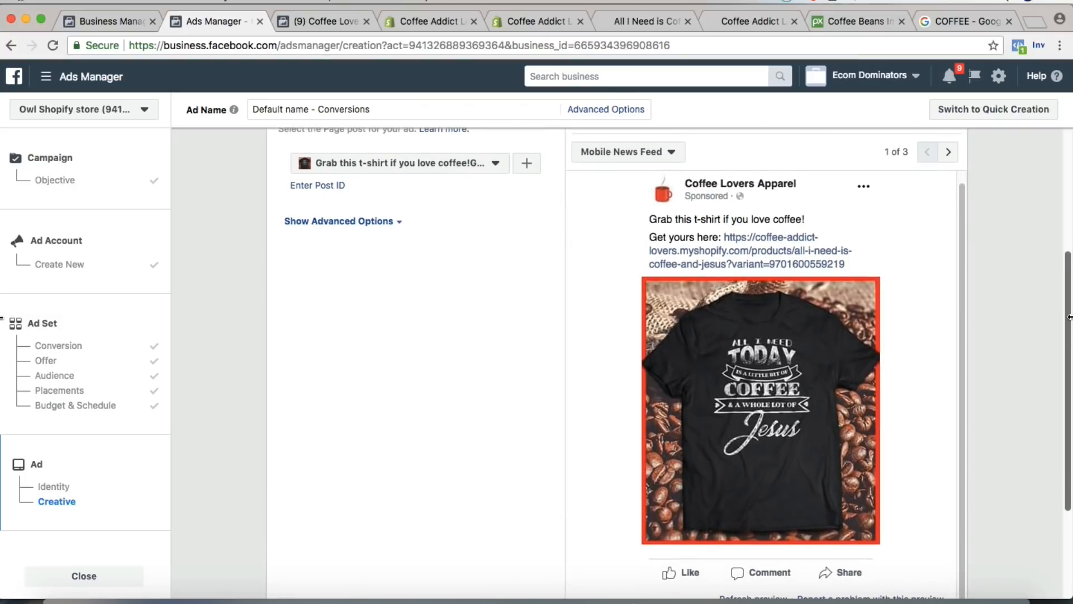